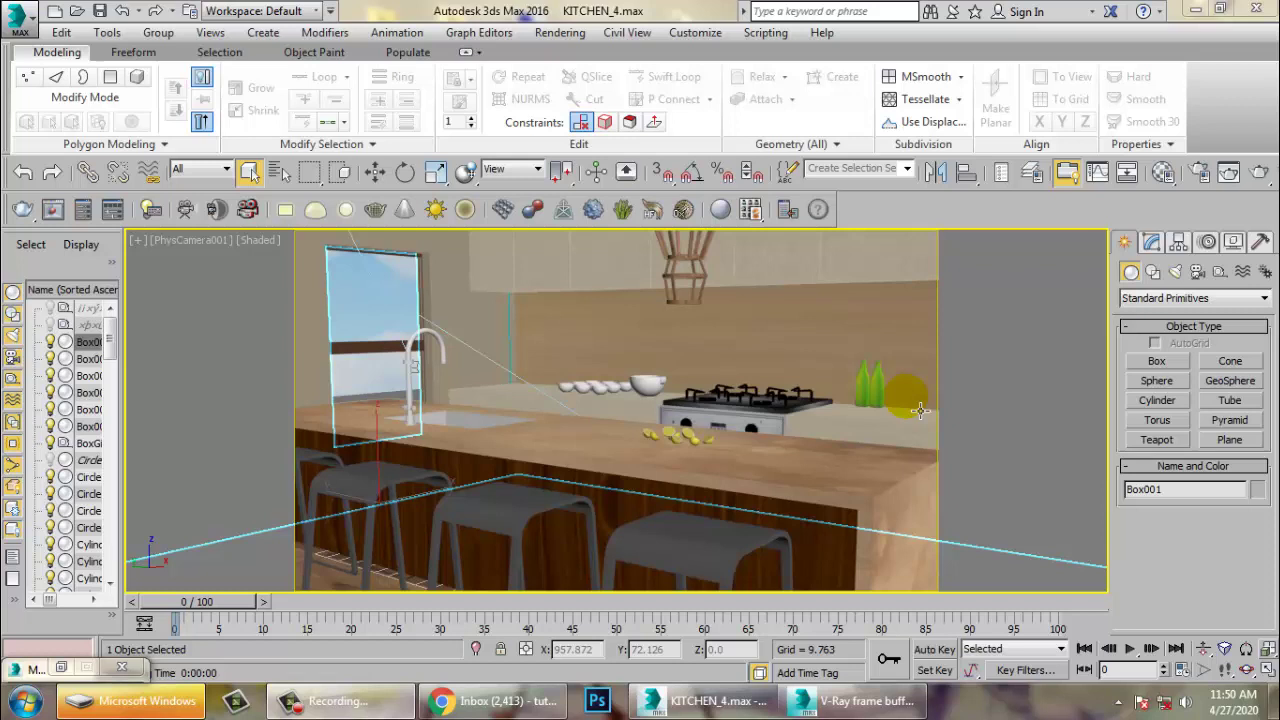
- Select the bowl, orbit and zoom the kitchen in Perspective, then show the Windows desktop
left_click(649, 383)
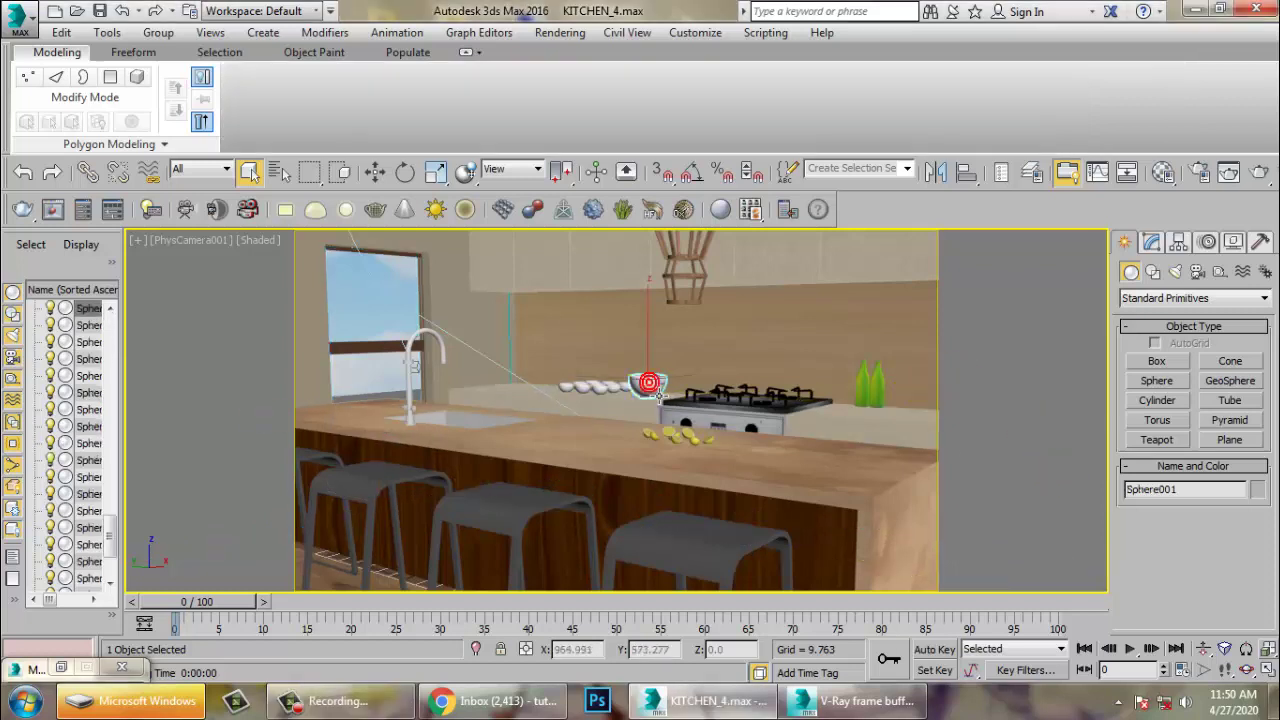
key("p")
scroll(660, 400, "down", 3)
scroll(679, 468, "down", 3)
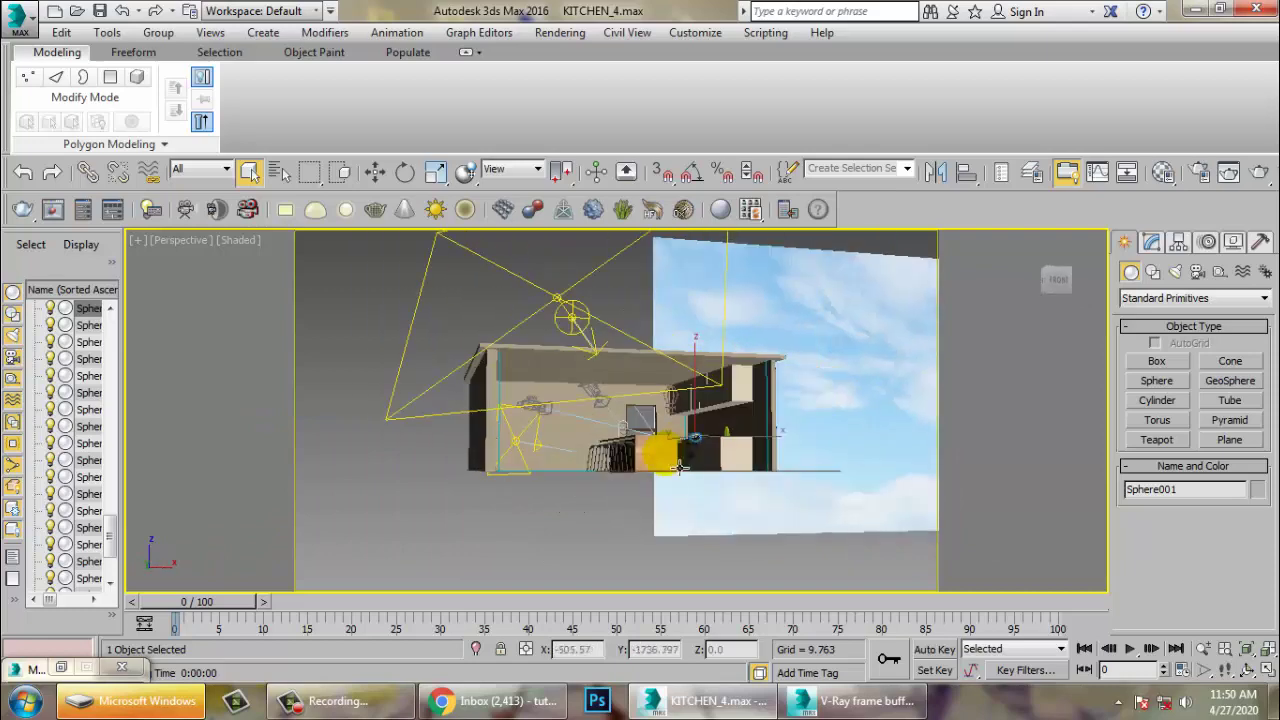
middle_click_drag(679, 468, 688, 470, "alt")
scroll(688, 470, "up", 5)
scroll(692, 474, "up", 4)
scroll(693, 472, "up", 3)
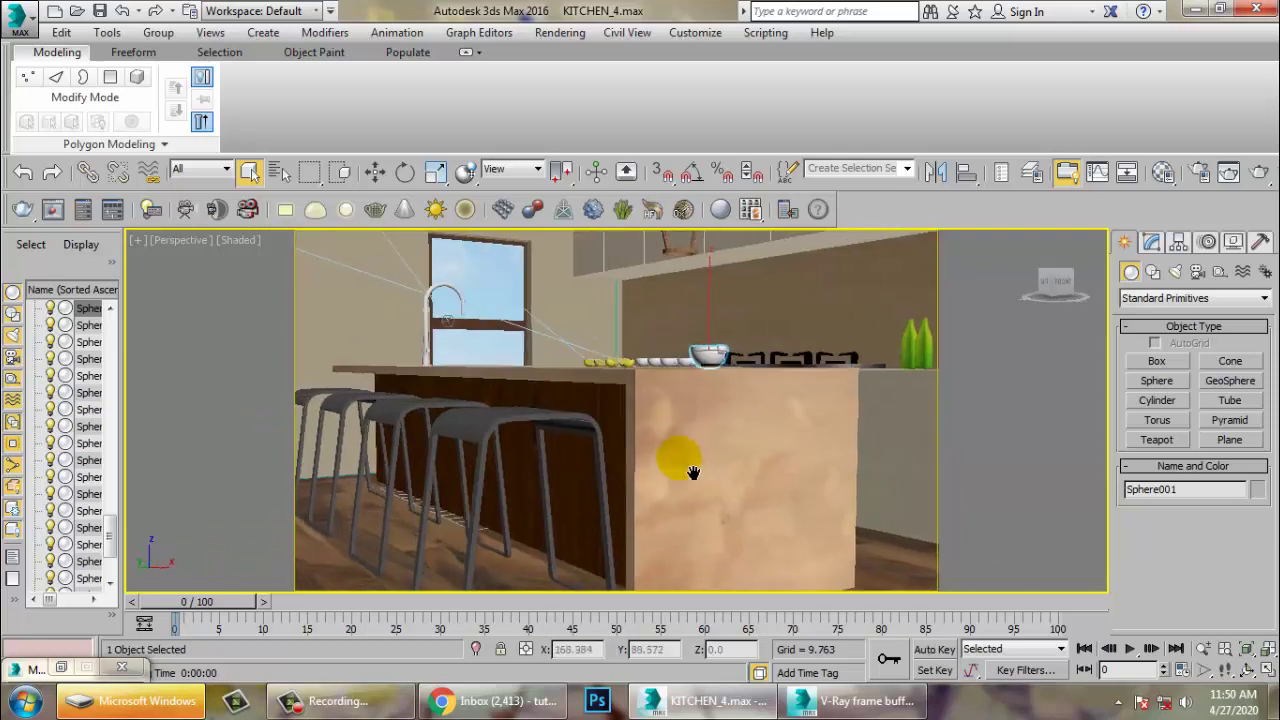
scroll(693, 472, "down", 5)
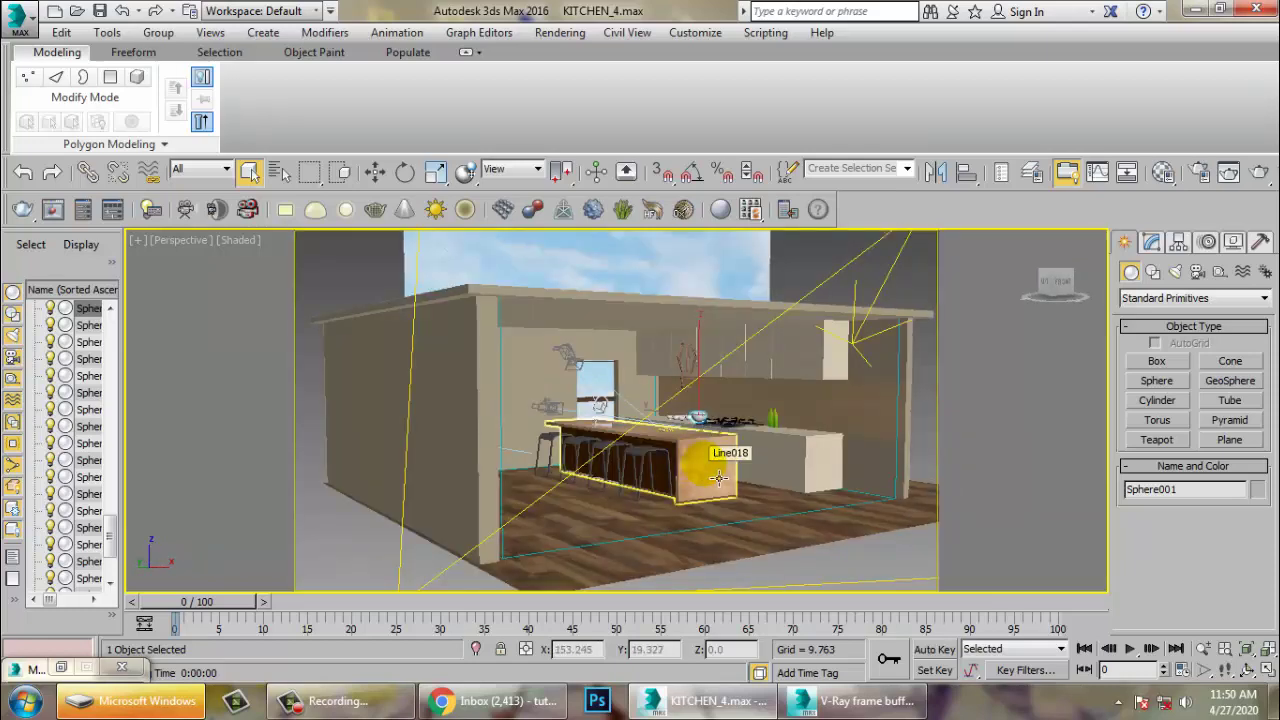
key("super+d")
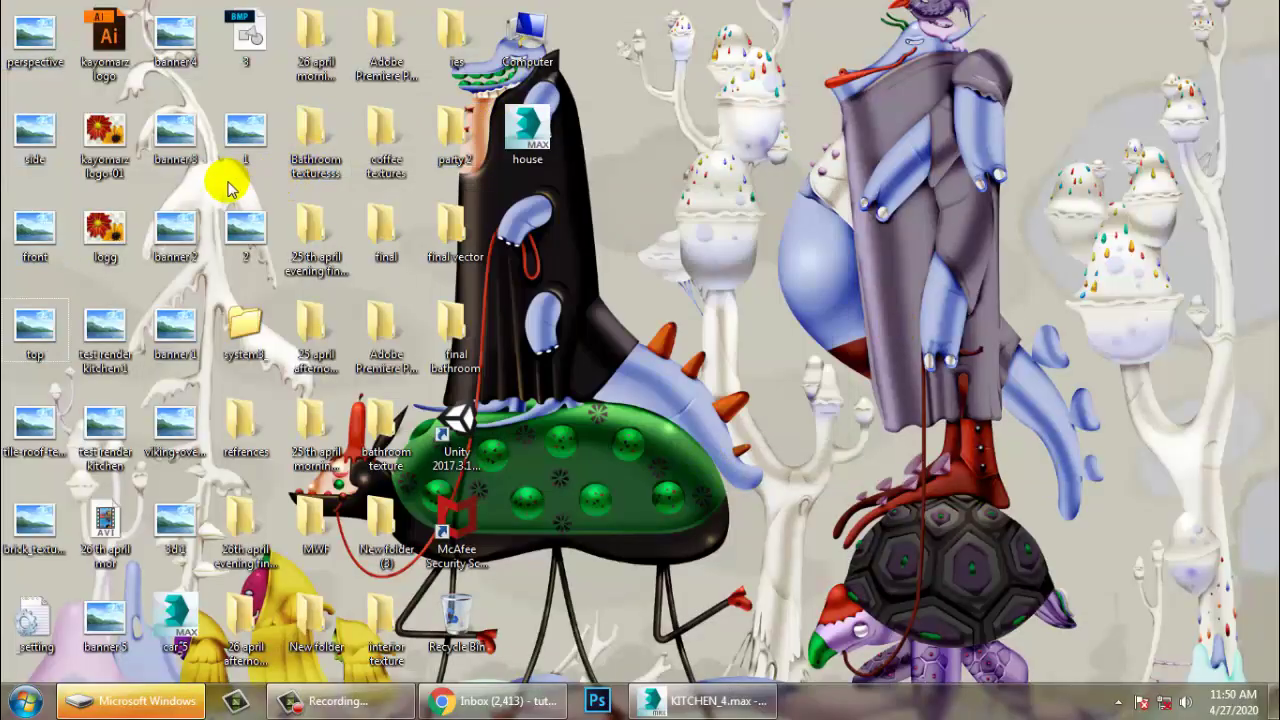
- Open the desktop image 'test render kitchen 1' in Windows Photo Viewer
left_click(166, 140)
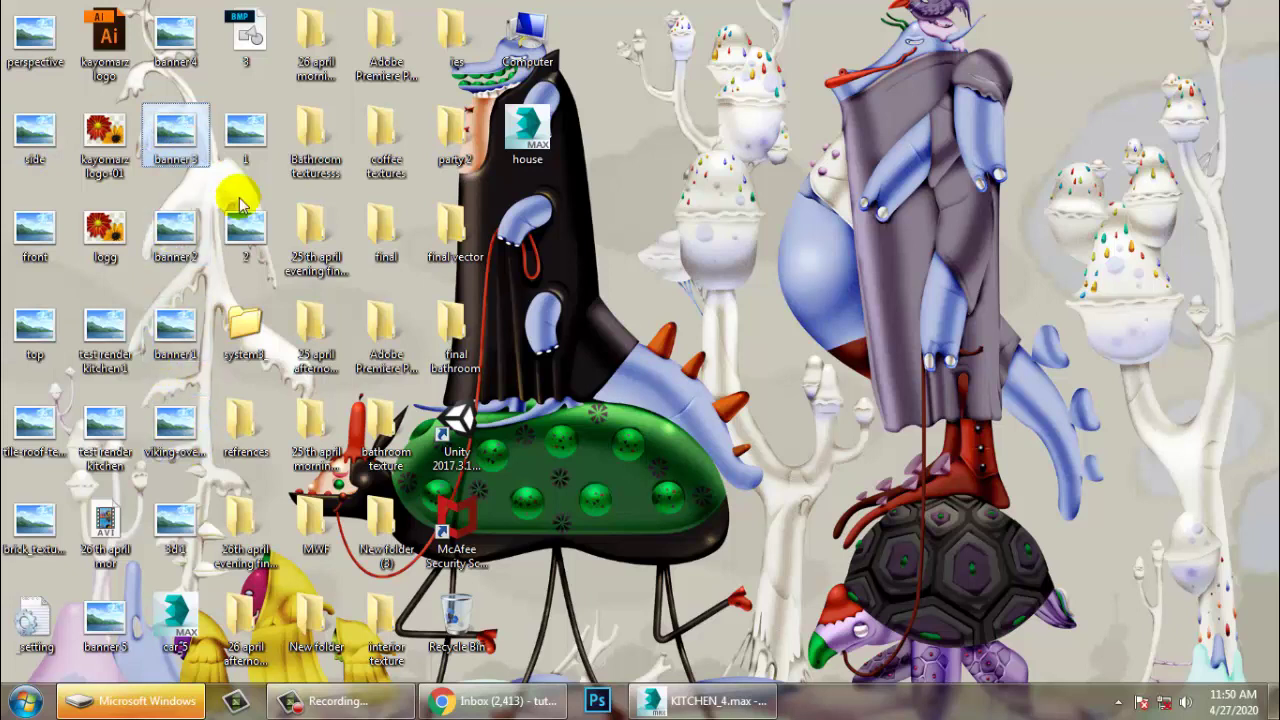
left_click(246, 125)
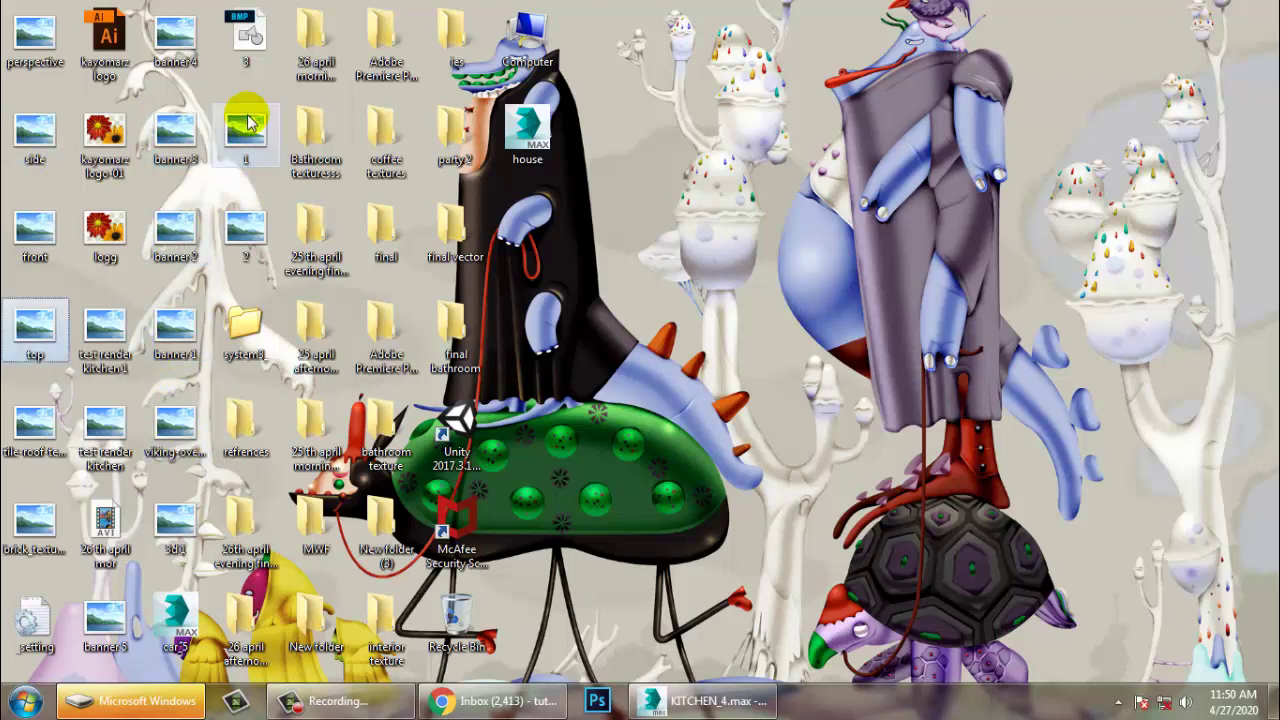
left_click(103, 425)
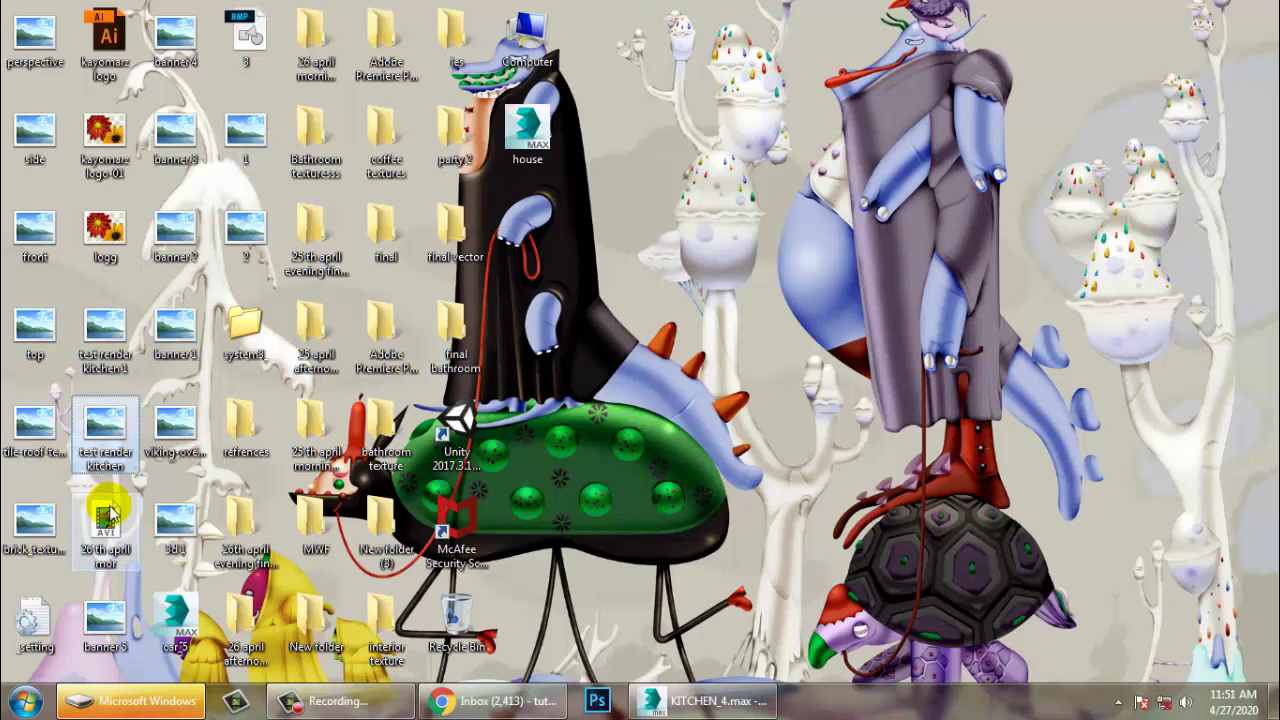
left_click(115, 326)
double_click(118, 326)
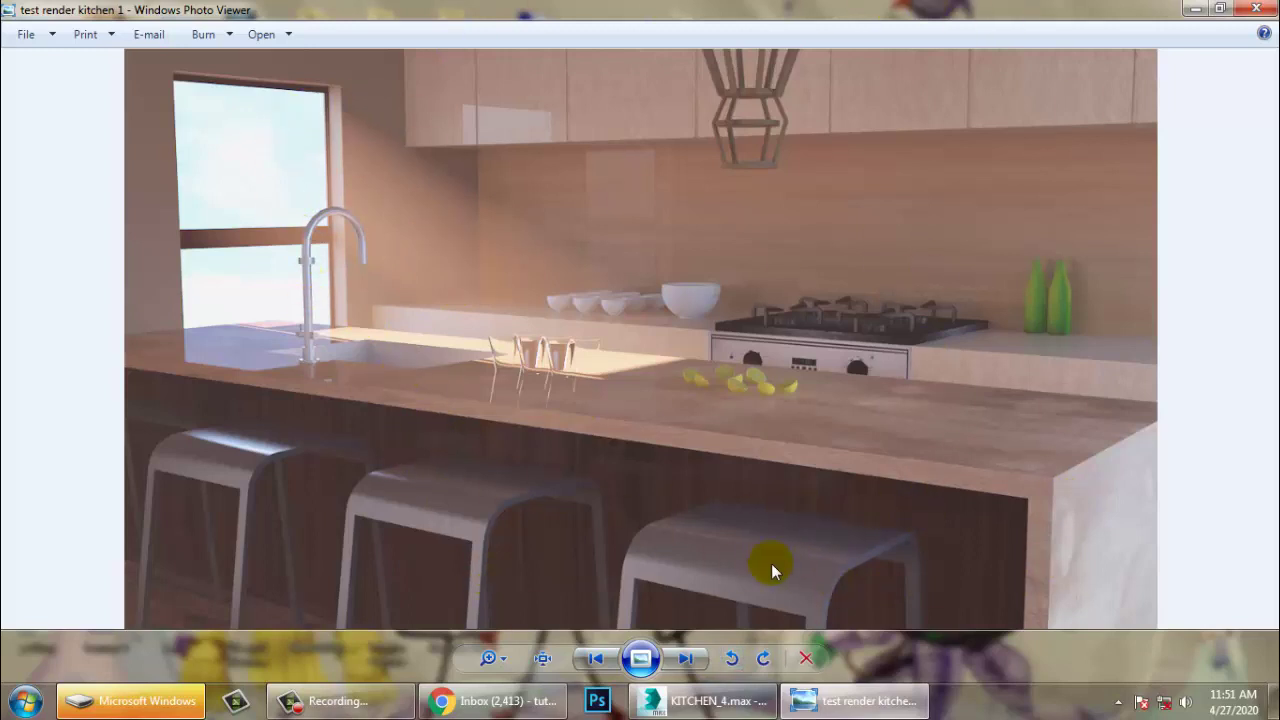
- Bring KITCHEN_4.max back, minimise the V-Ray frame buffer and close the Material Editor
left_click(690, 700)
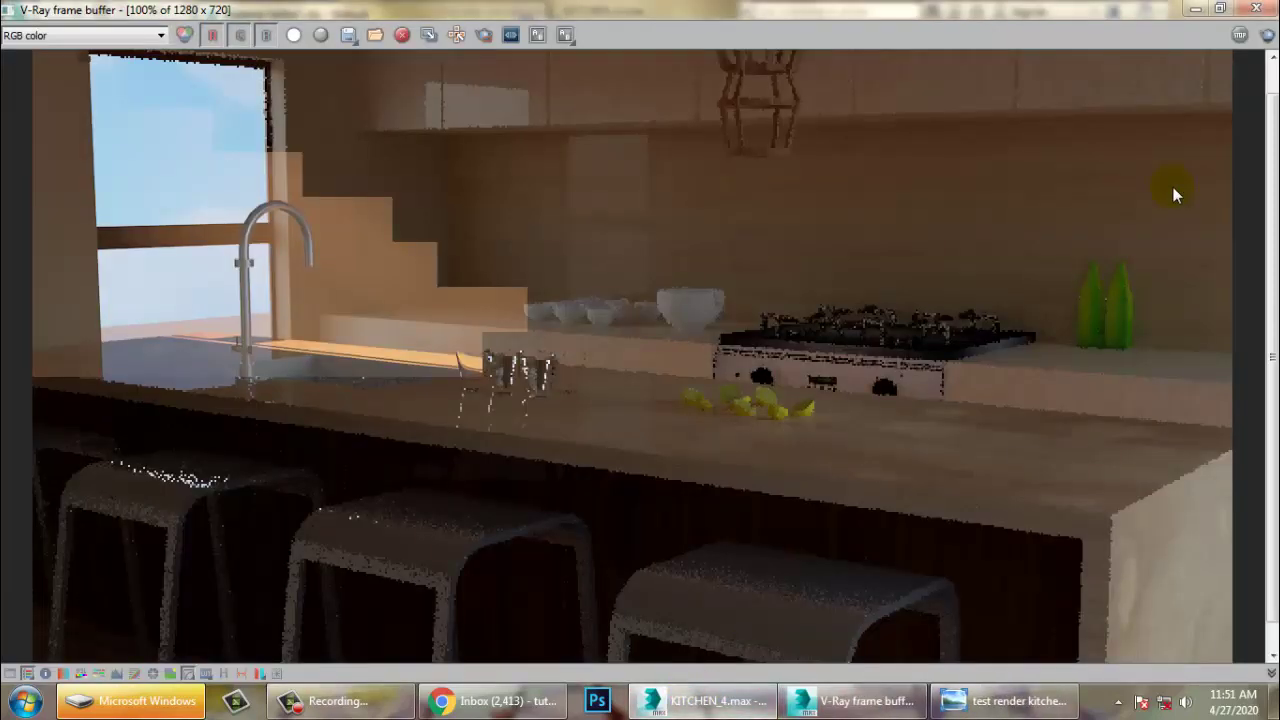
left_click(1195, 8)
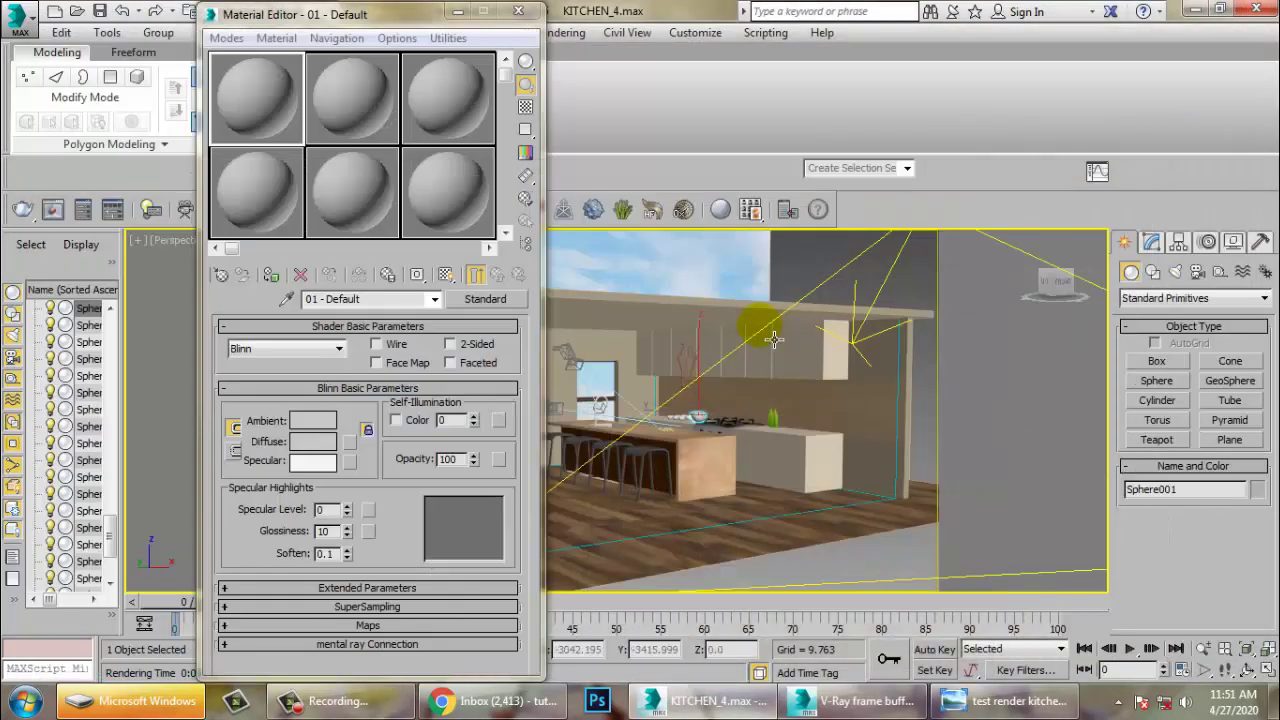
left_click(457, 11)
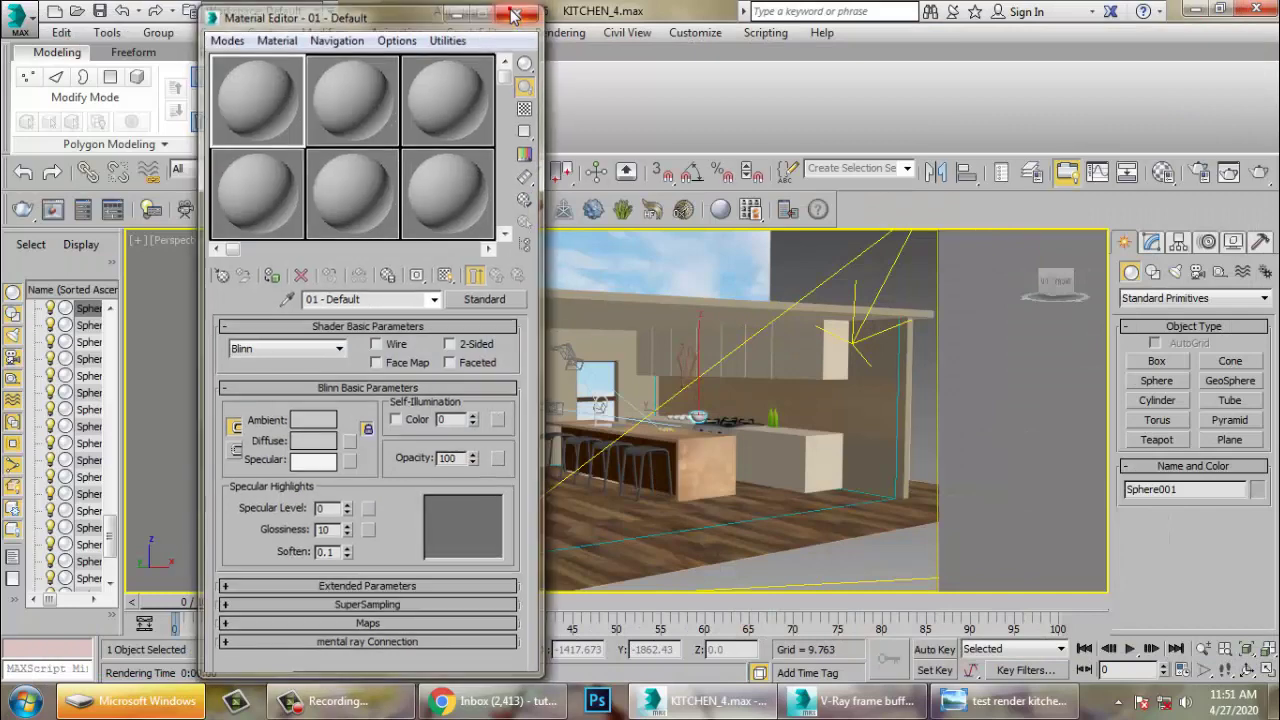
- Open Rendering > Render Setup and show its Render Elements tab
left_click(558, 32)
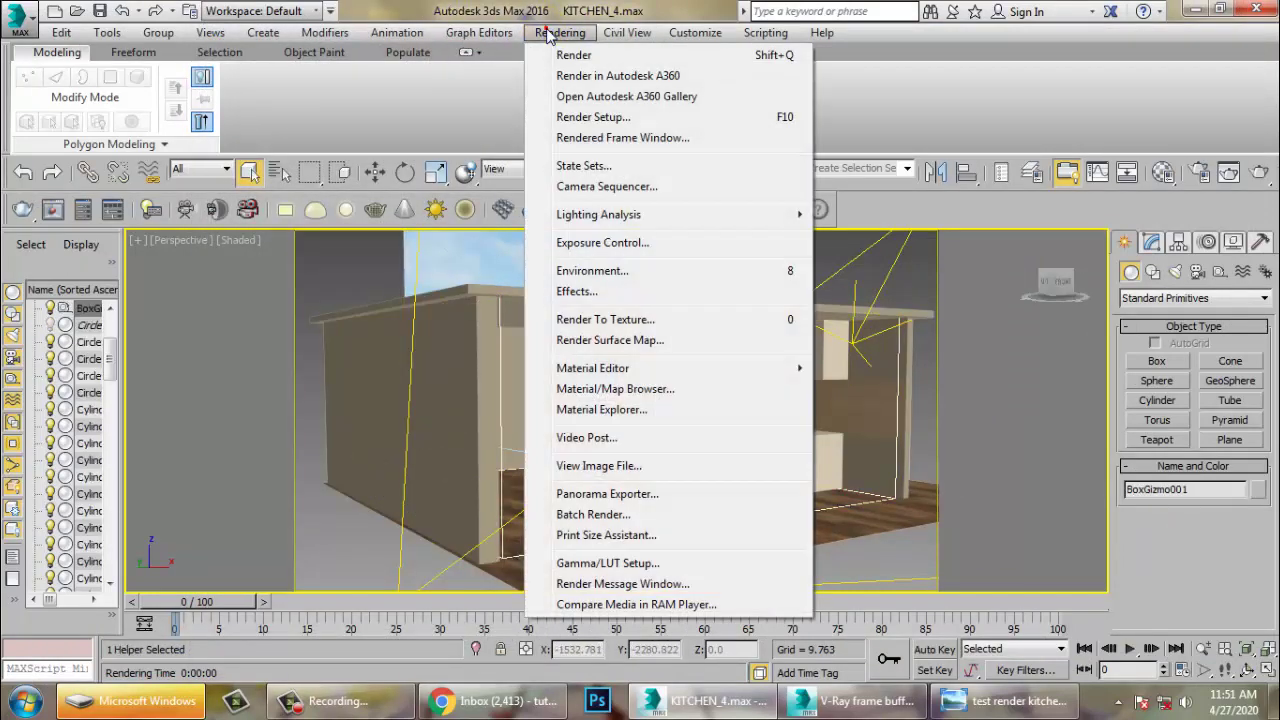
left_click(628, 118)
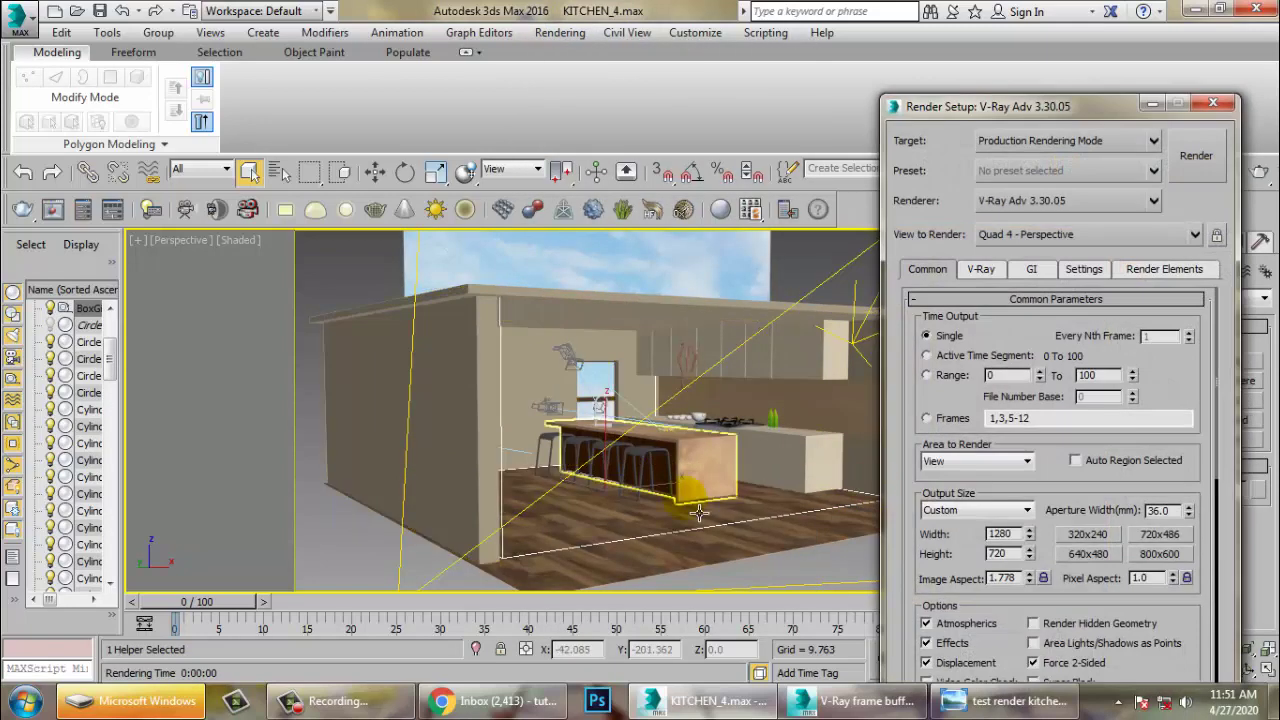
scroll(698, 505, "up", 3)
scroll(694, 497, "up", 3)
scroll(690, 488, "up", 4)
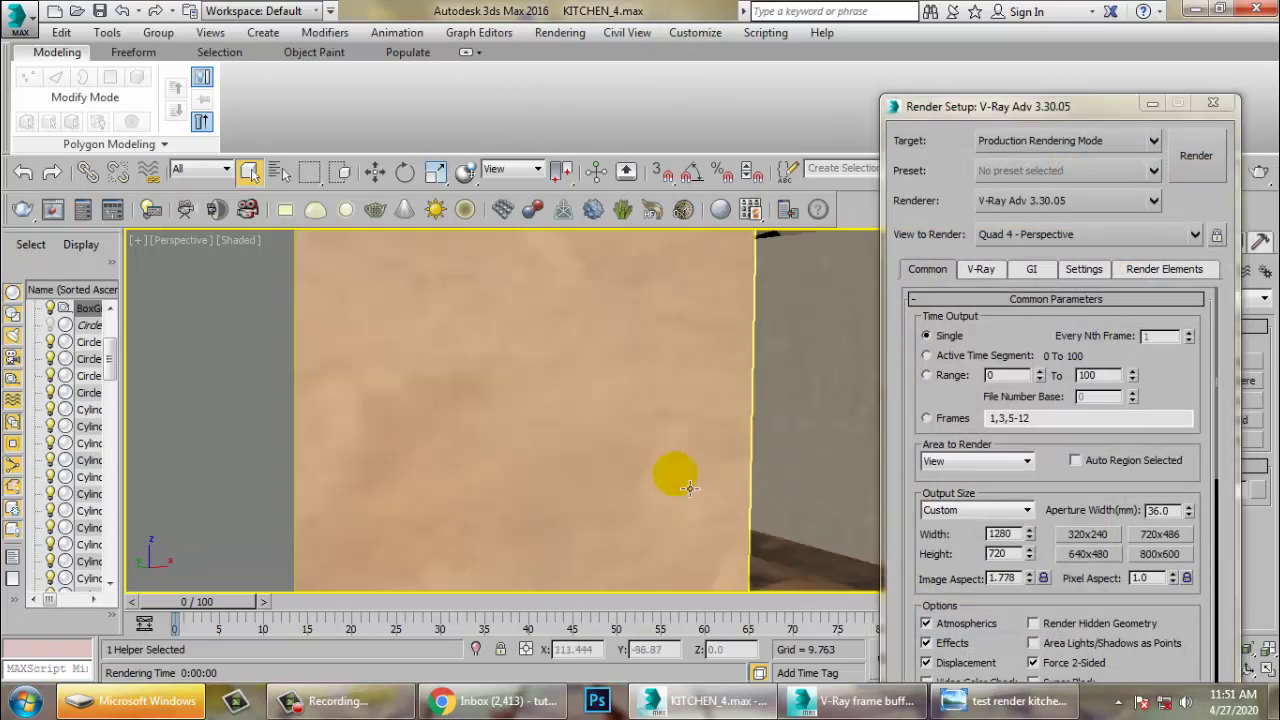
scroll(678, 478, "down", 6)
scroll(665, 468, "down", 2)
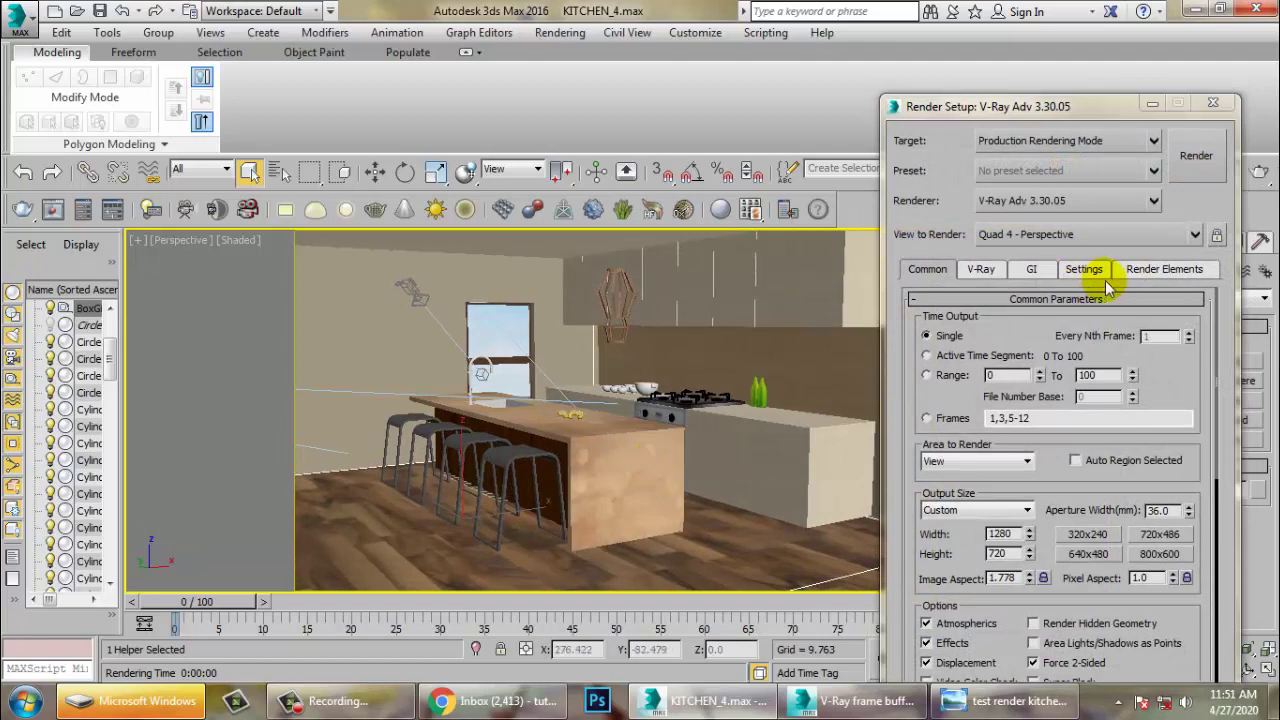
left_click(1161, 267)
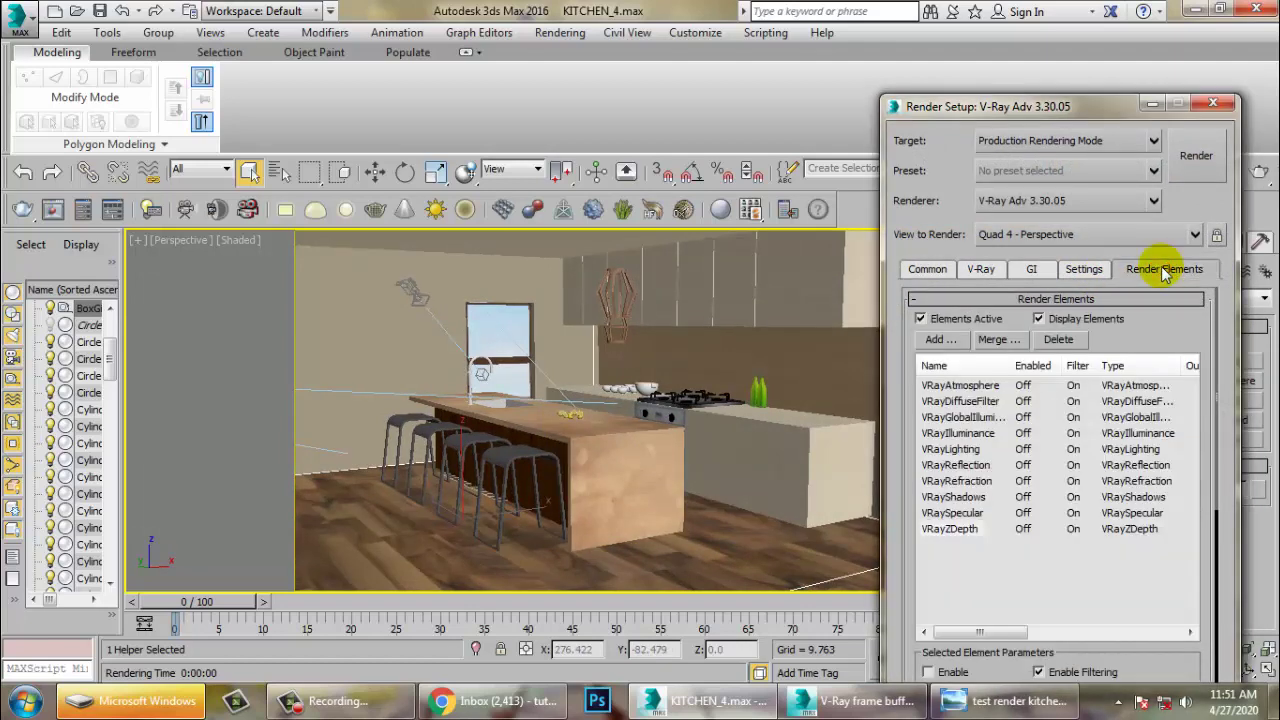
- Select each listed render element in turn, from VRayAtmosphere through VRayShadows to VRayZDepth
left_click(954, 386)
left_click(945, 345)
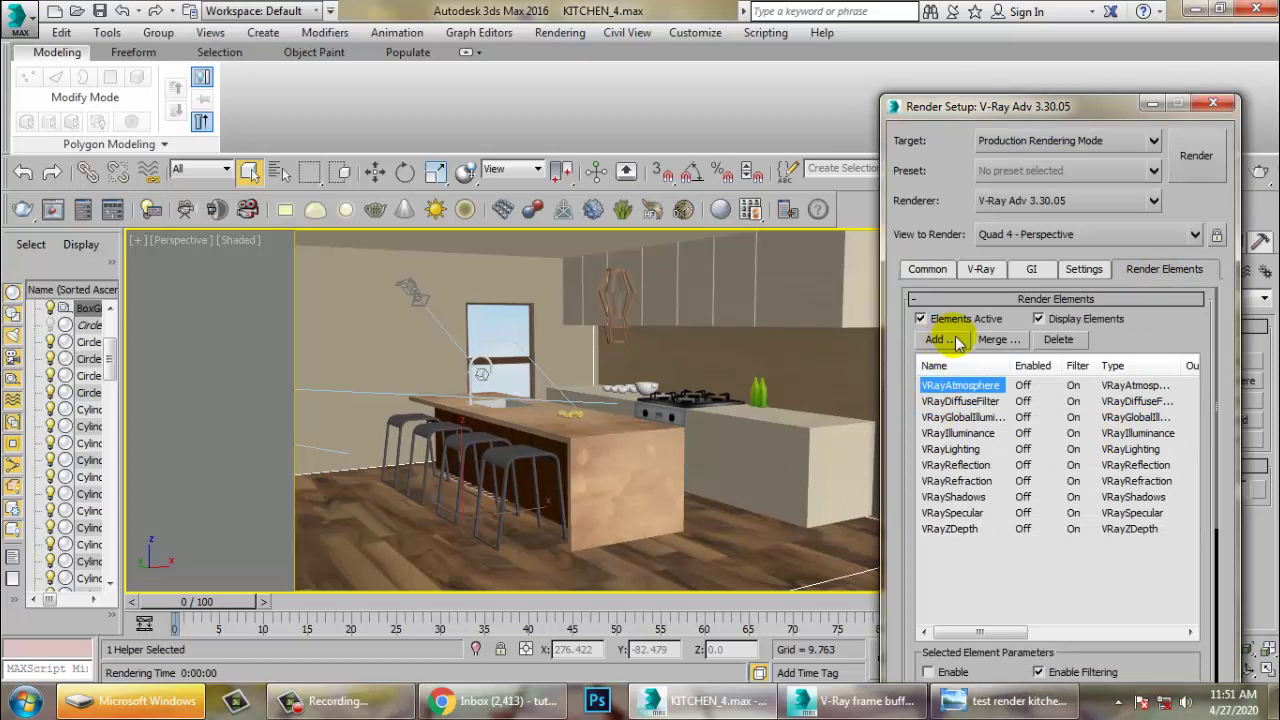
left_click(970, 402)
left_click(968, 418)
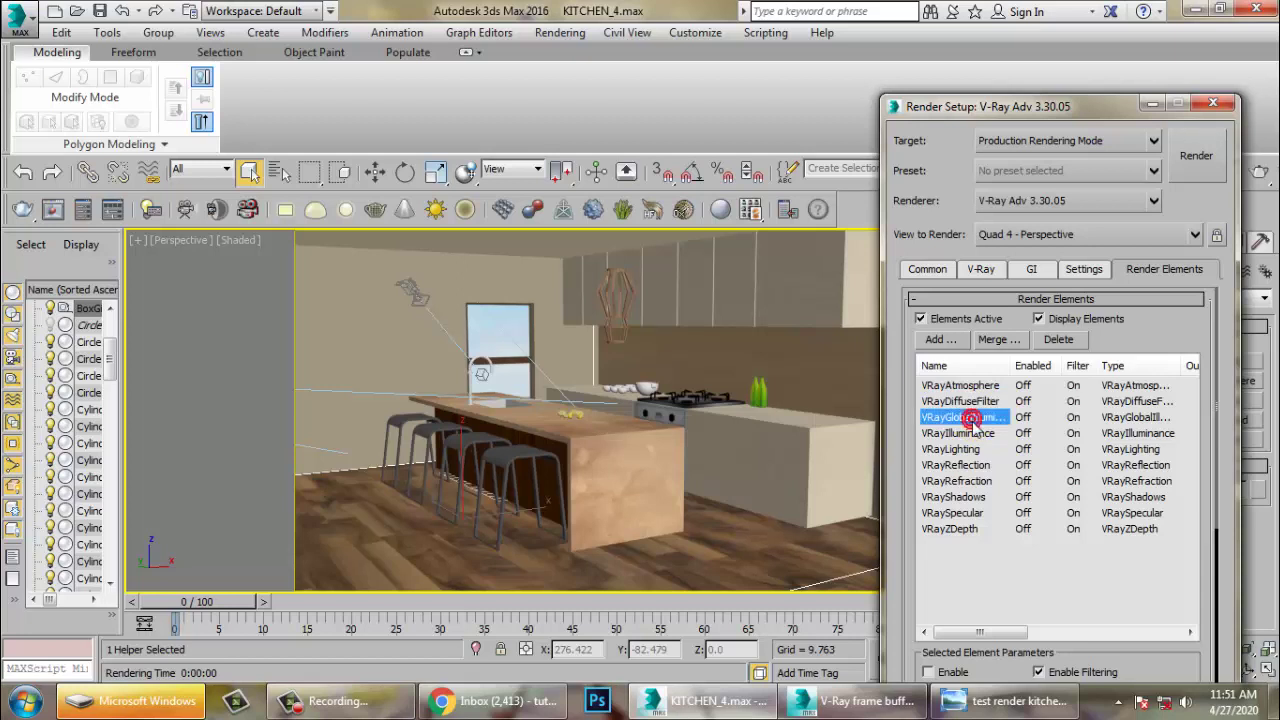
left_click(970, 434)
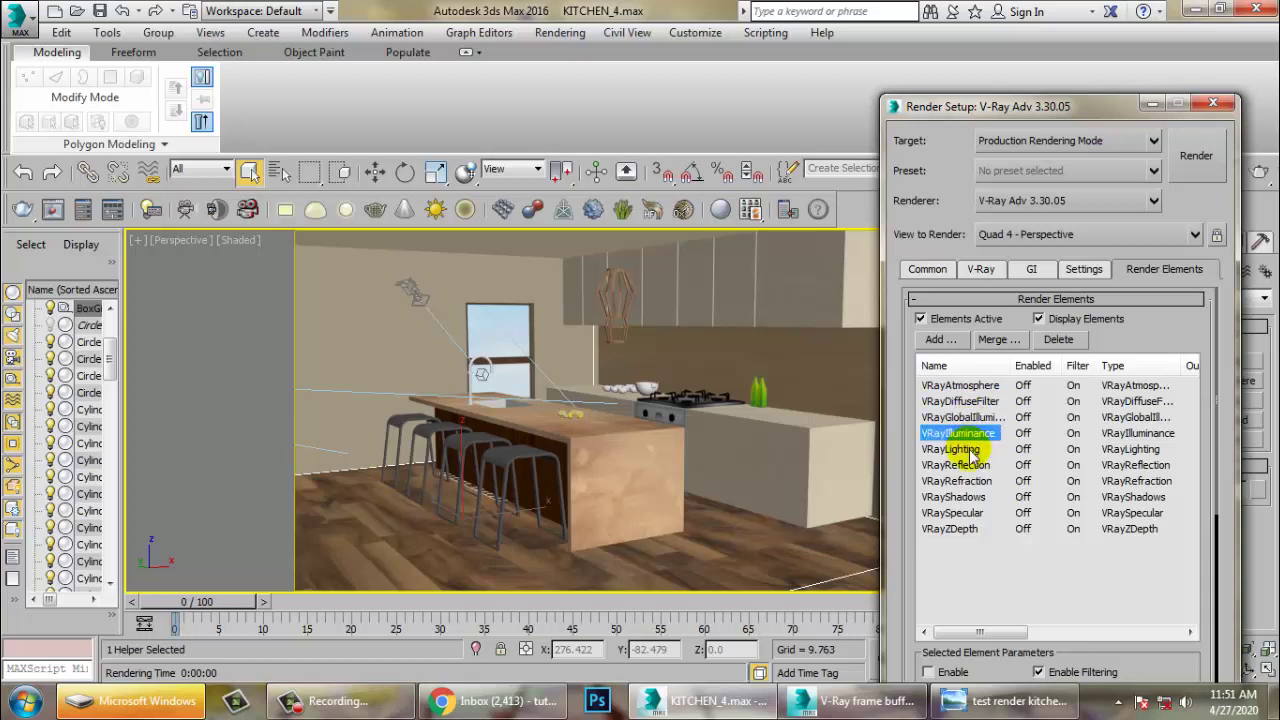
left_click(971, 450)
left_click(970, 466)
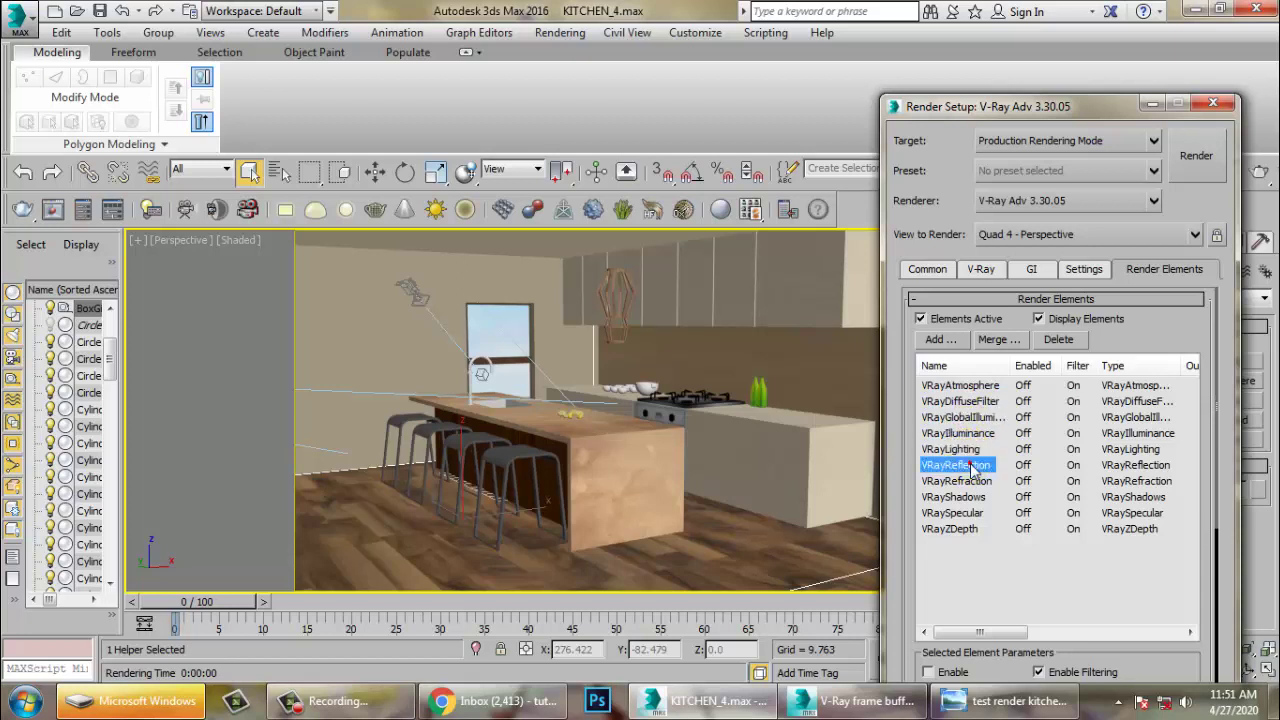
left_click(957, 482)
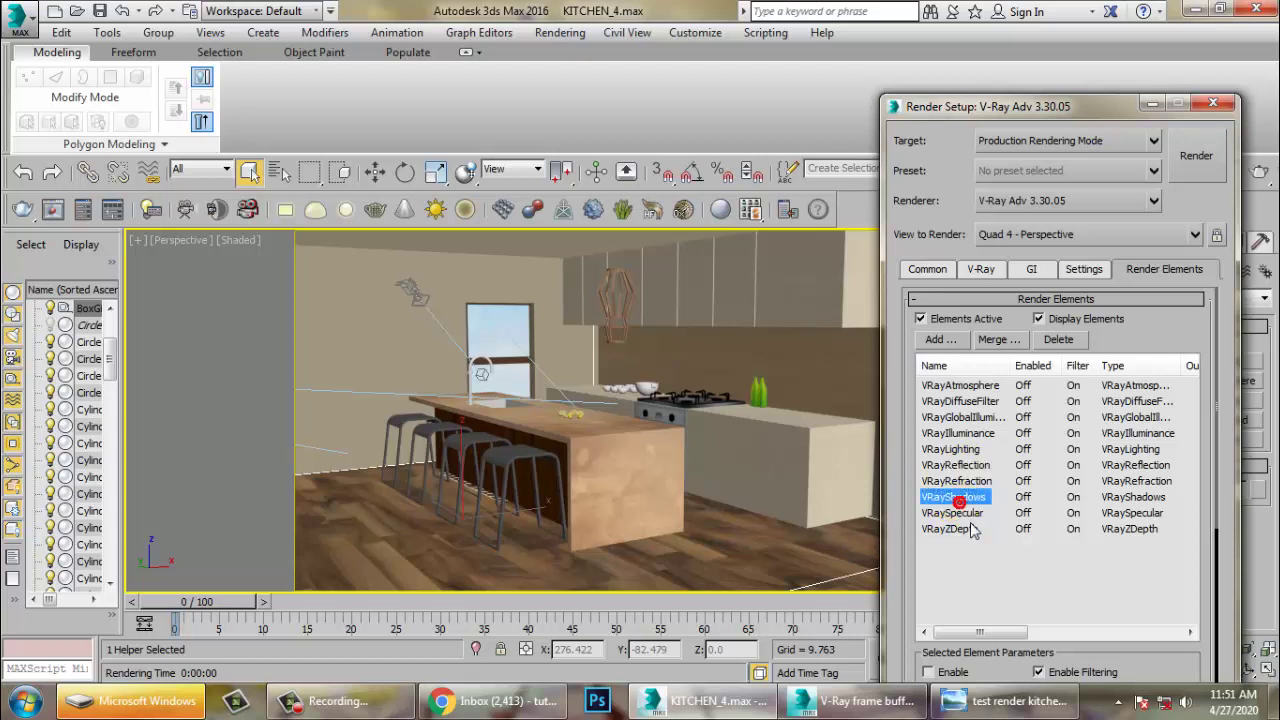
left_click(955, 497)
left_click(955, 513)
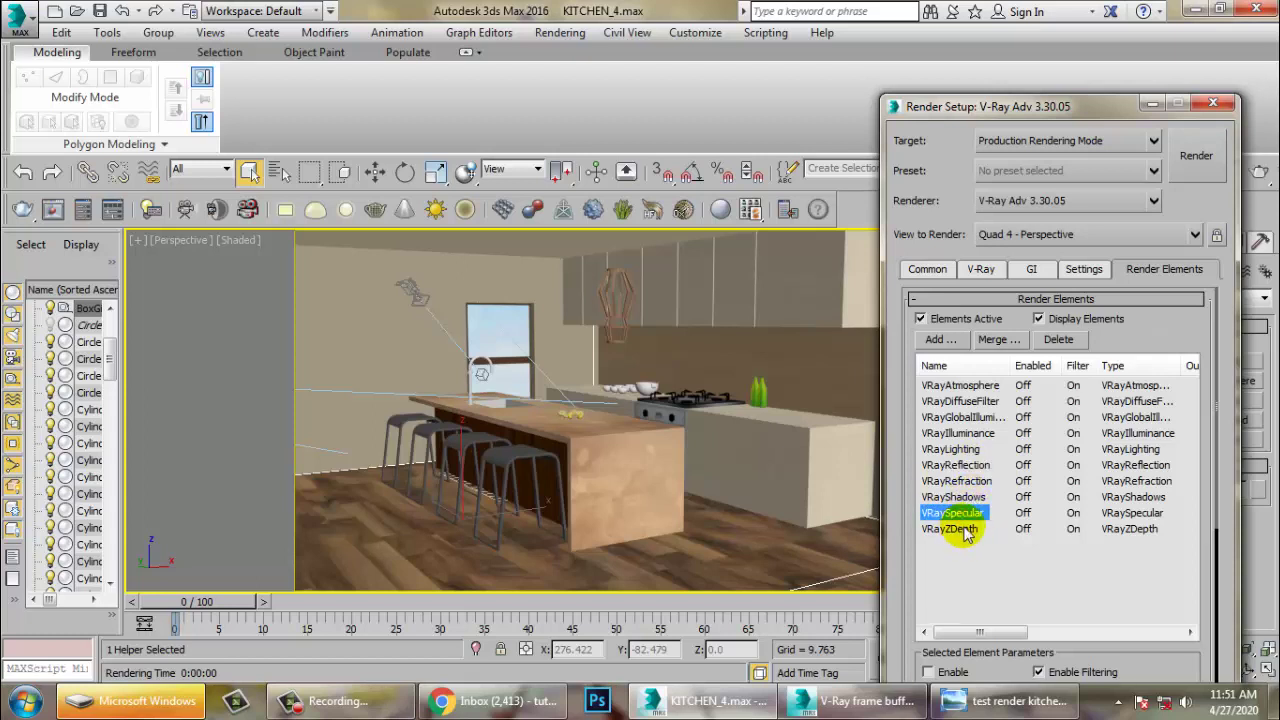
left_click(966, 530)
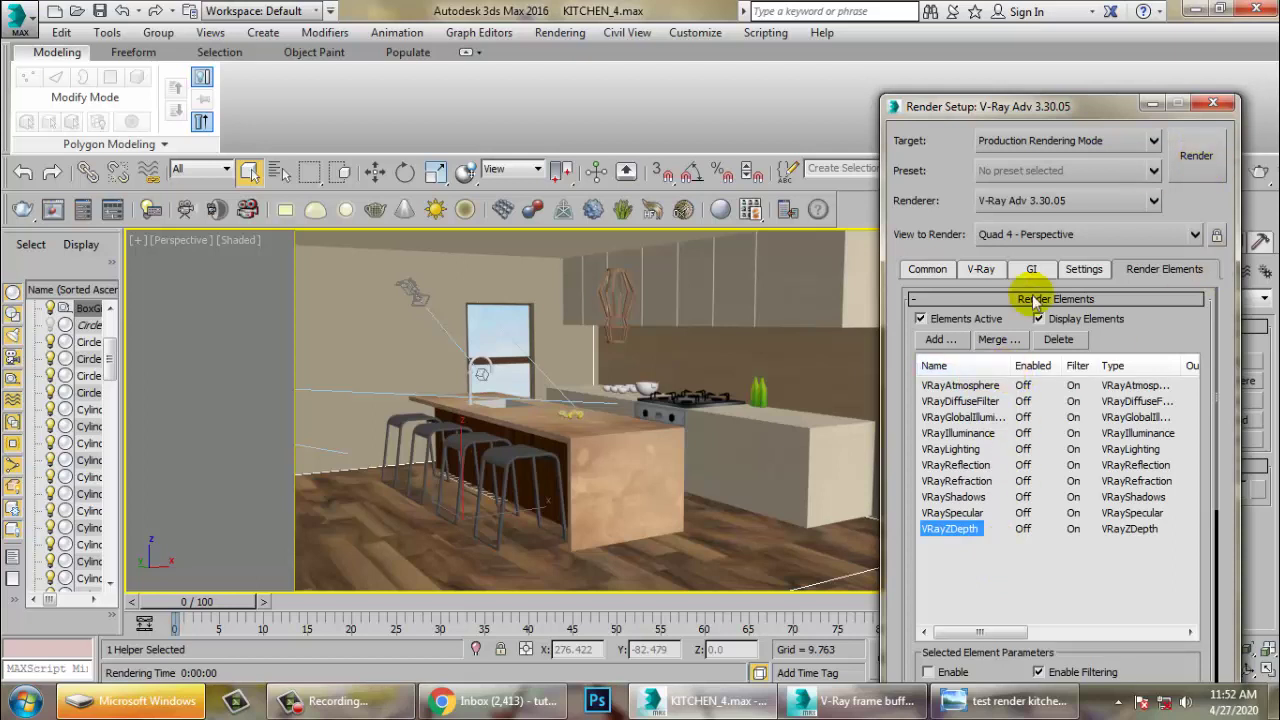
- Switch the viewport to PhysCamera001 and move the Render Setup window up and left
left_click(626, 291)
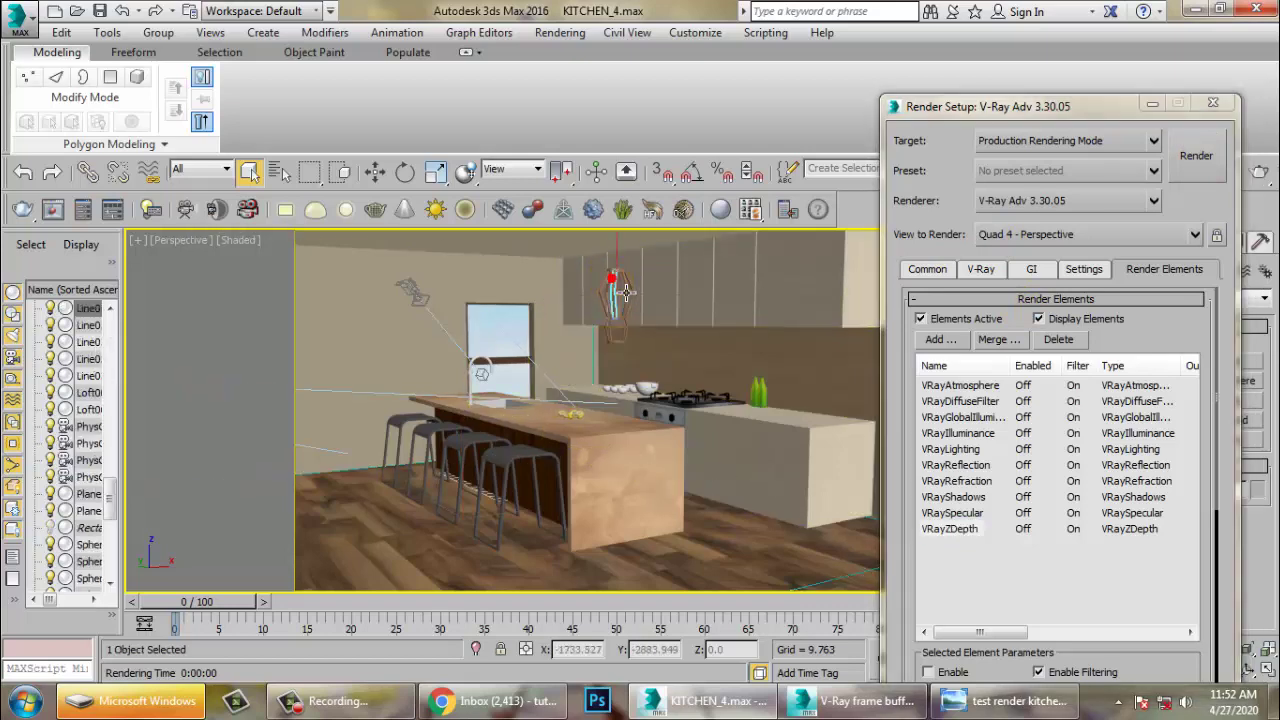
key("c")
left_click(606, 215)
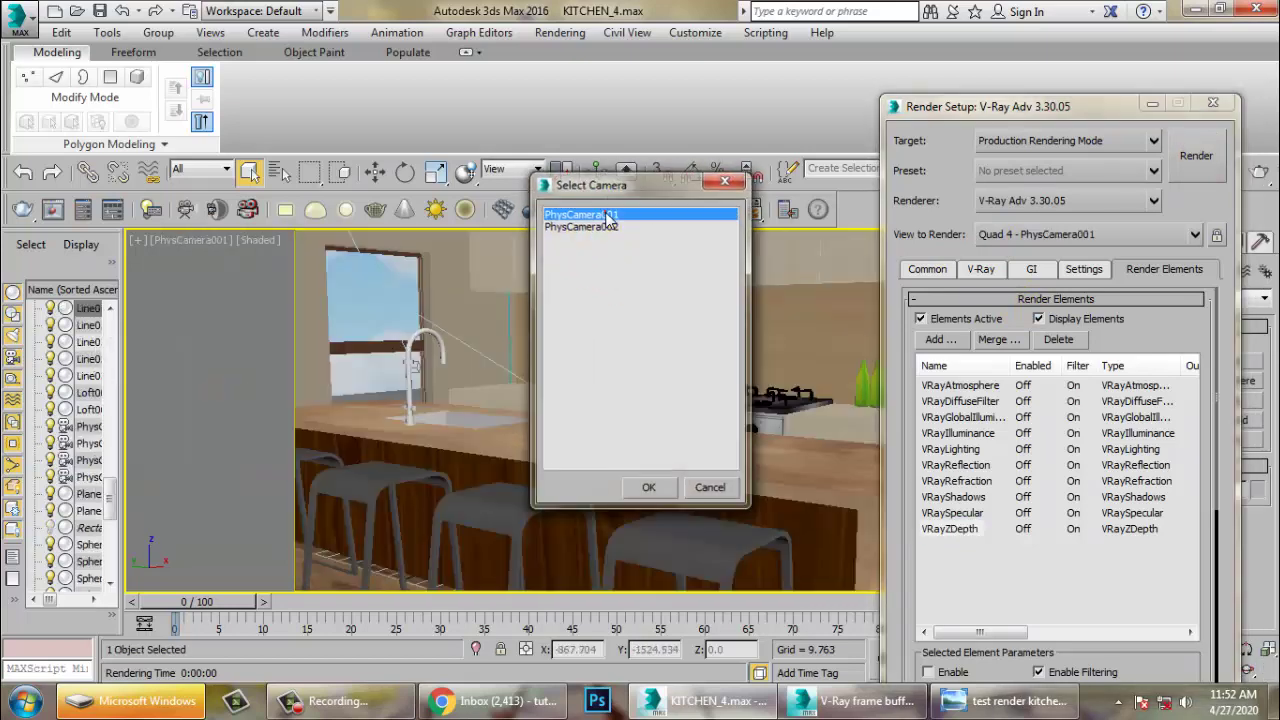
double_click(606, 215)
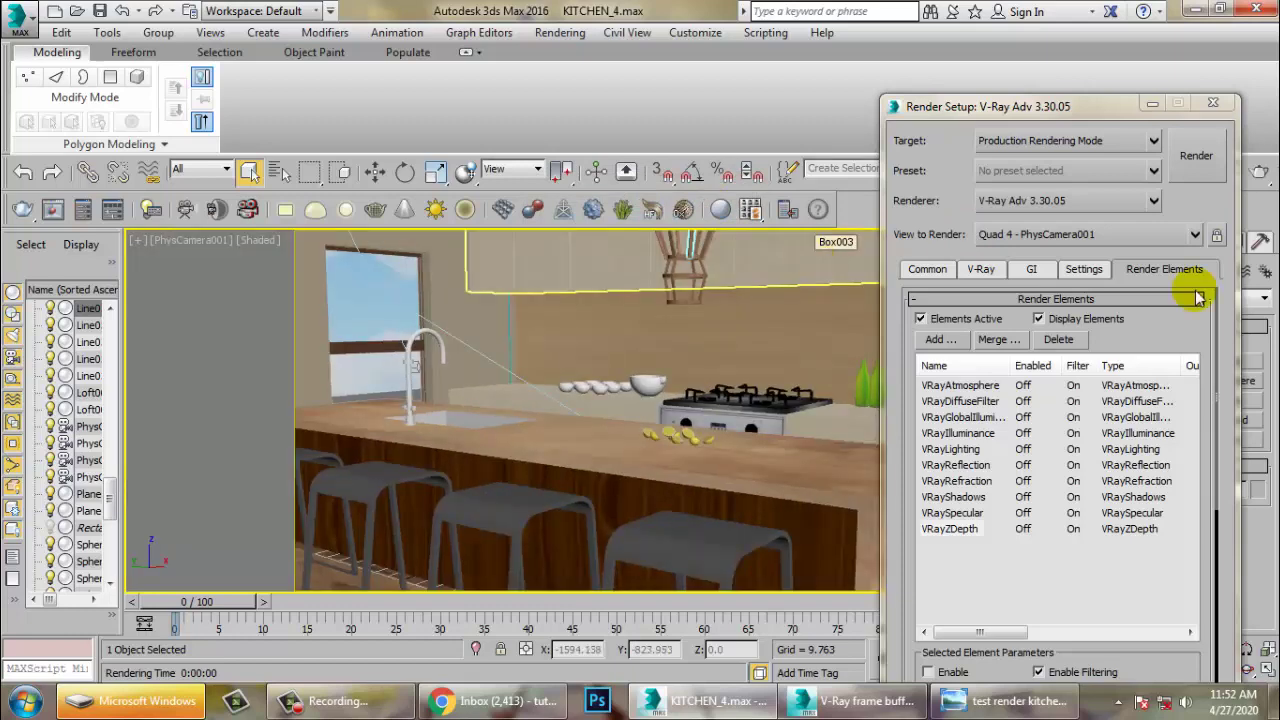
mouse_move(994, 110)
left_mouse_down()
mouse_move(878, 70)
mouse_move(928, 110)
left_mouse_up()
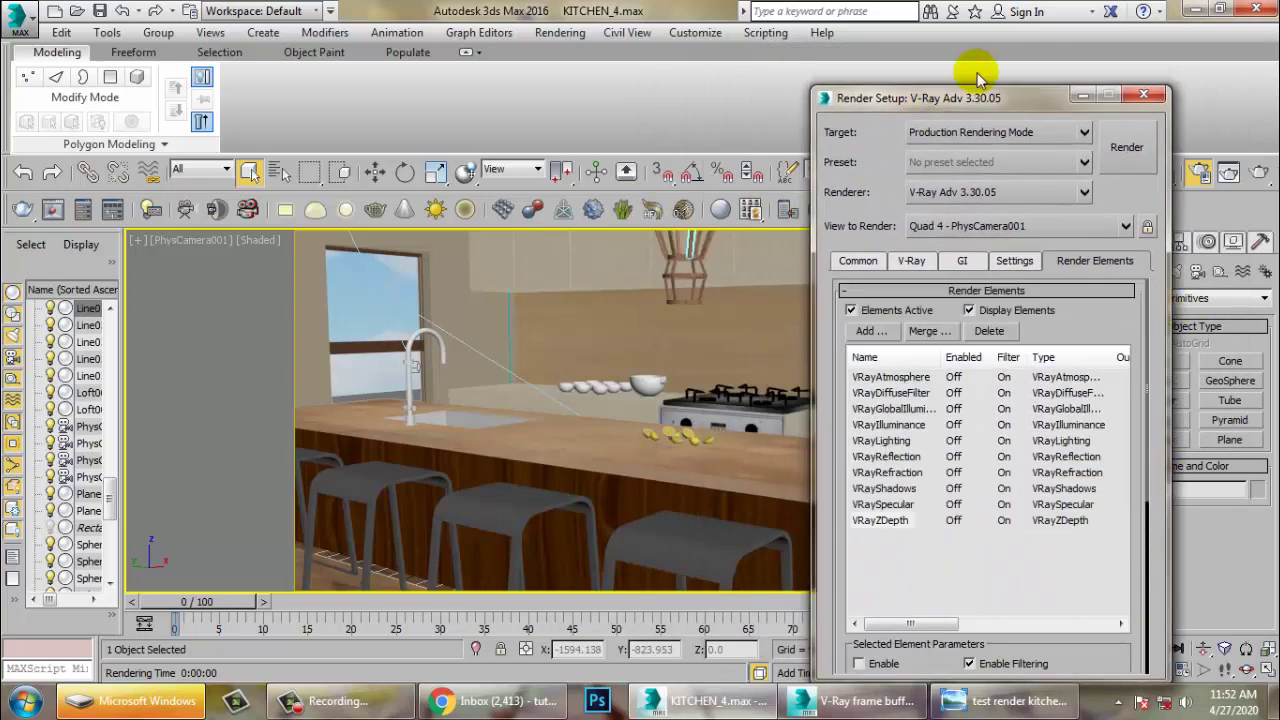
left_click(562, 33)
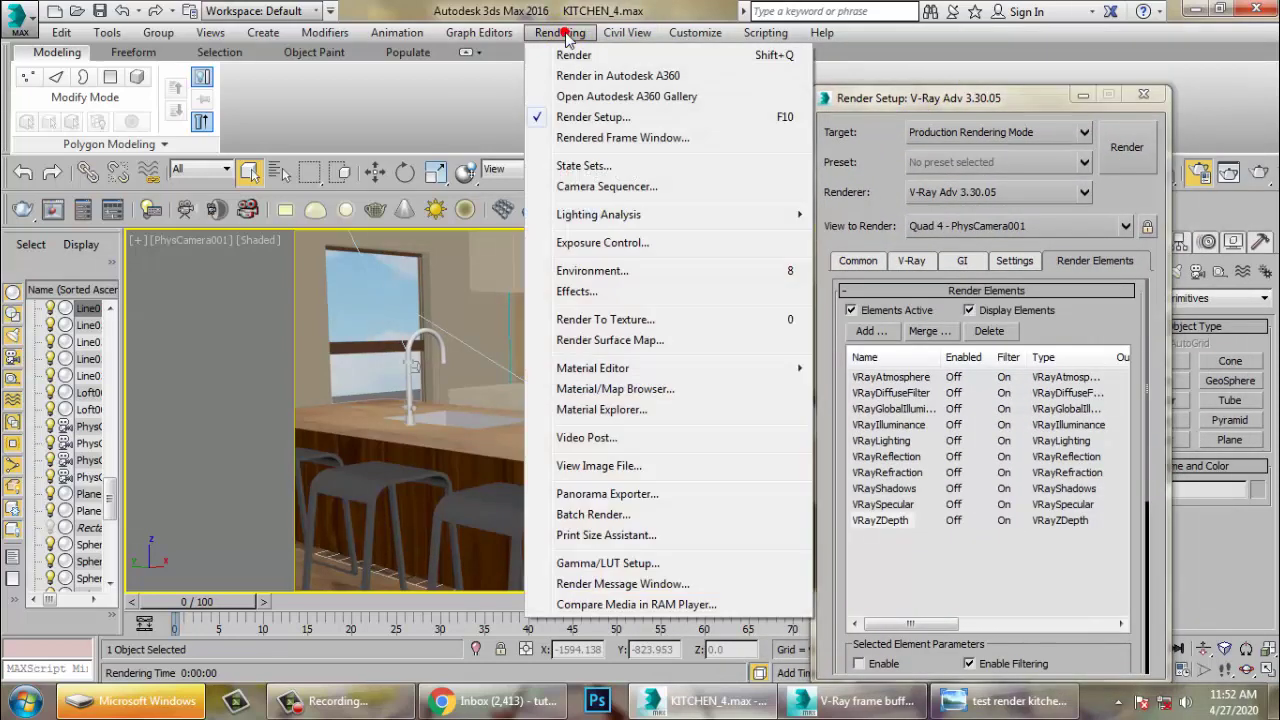
- Close and reopen the Render Setup window from the Rendering menu
left_click(605, 118)
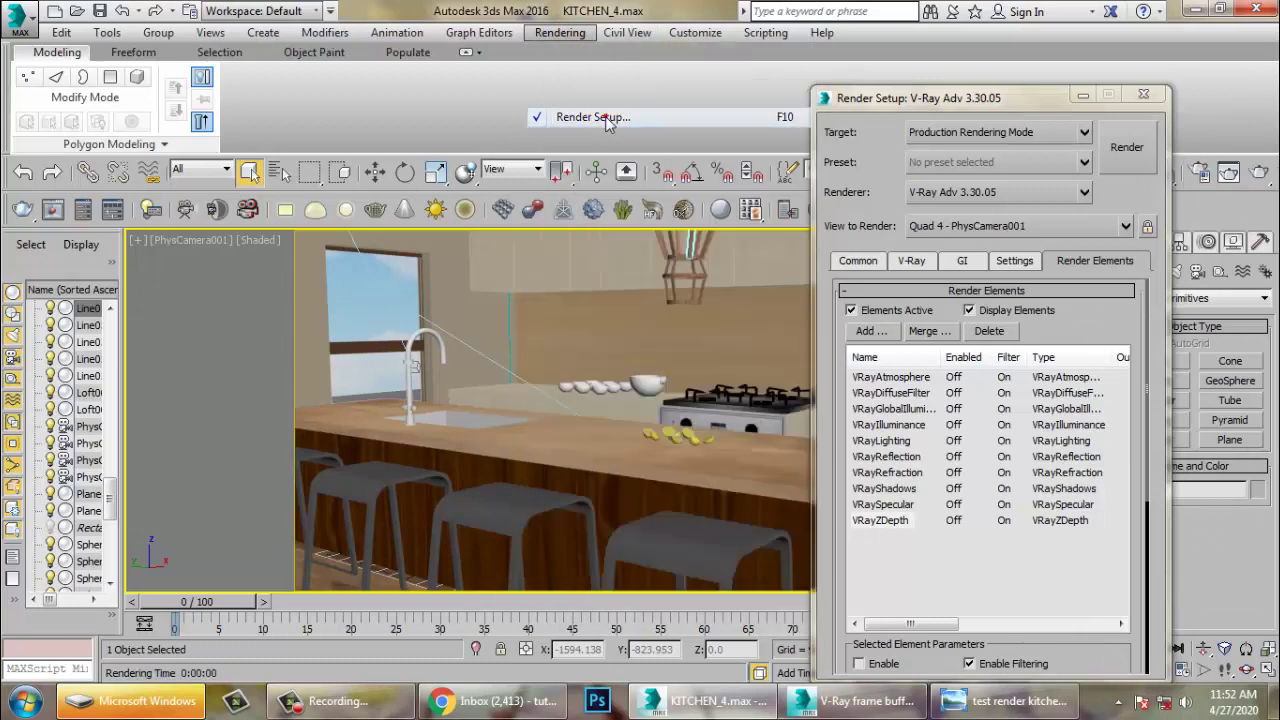
left_click(560, 33)
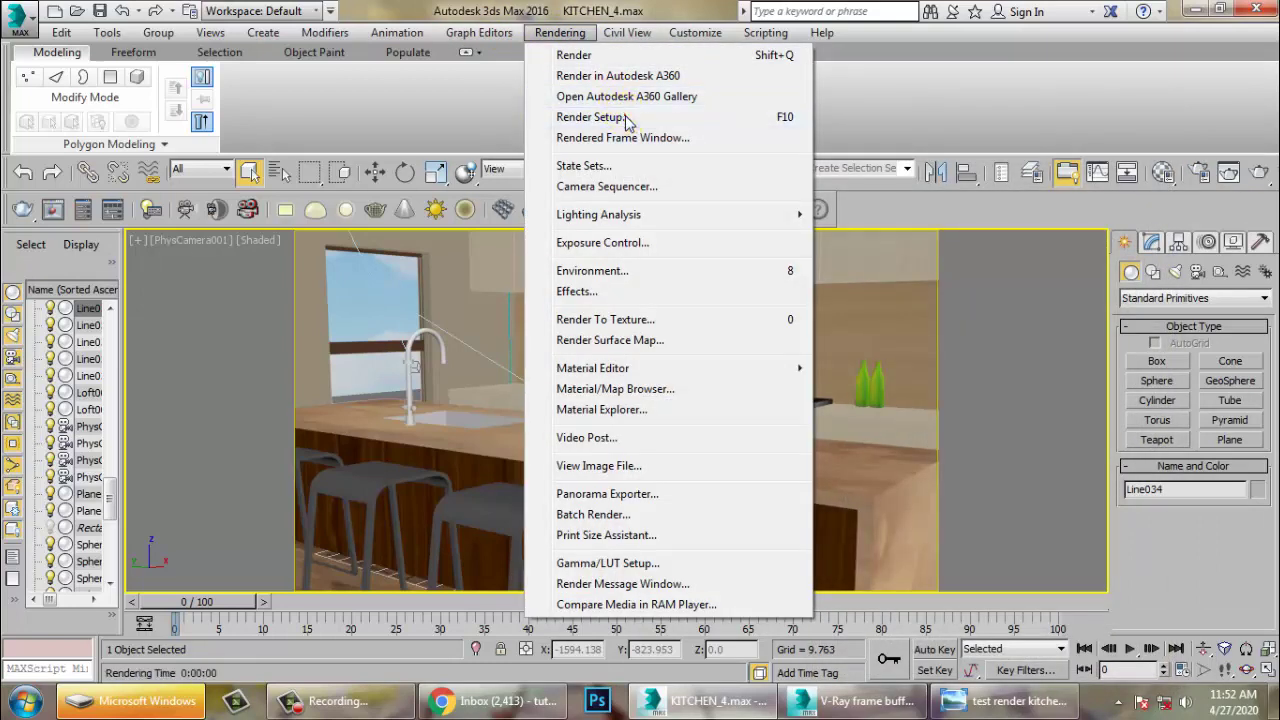
left_click(592, 117)
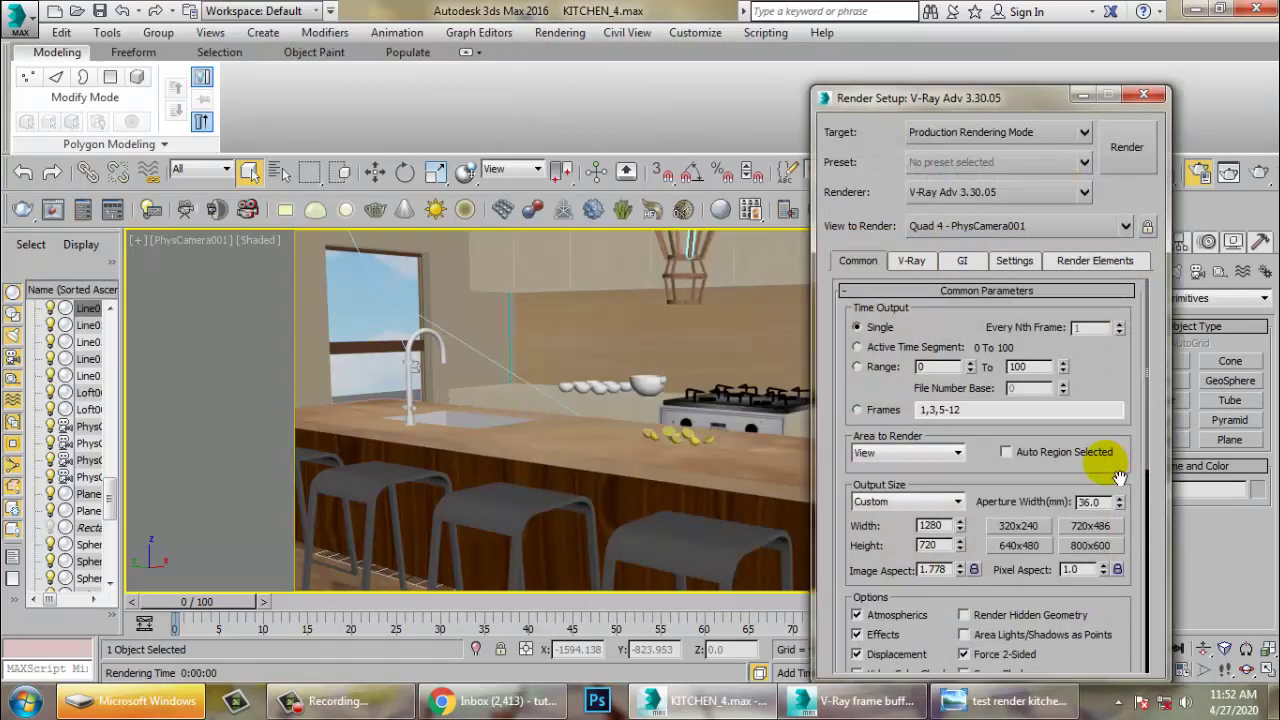
- On the V-Ray tab, set the adaptive subdivision sampler's Max. rate to 2
left_click(912, 261)
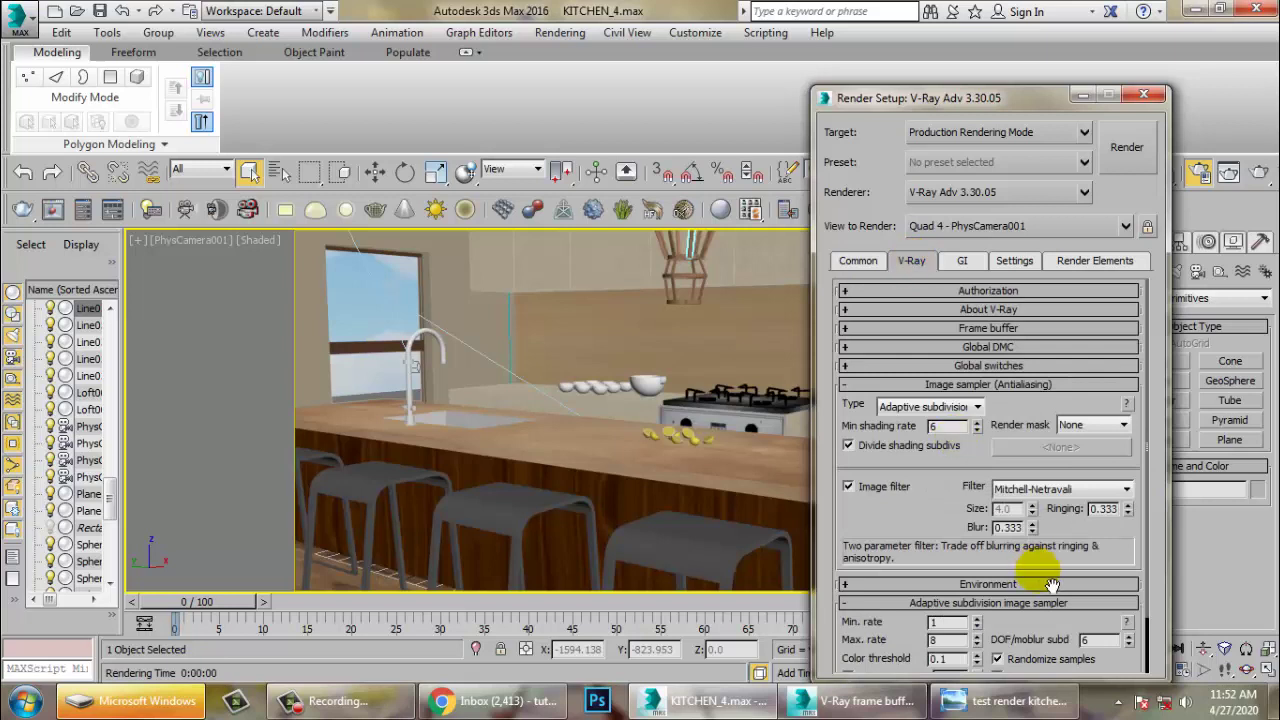
scroll(930, 518, "down", 2)
double_click(945, 577)
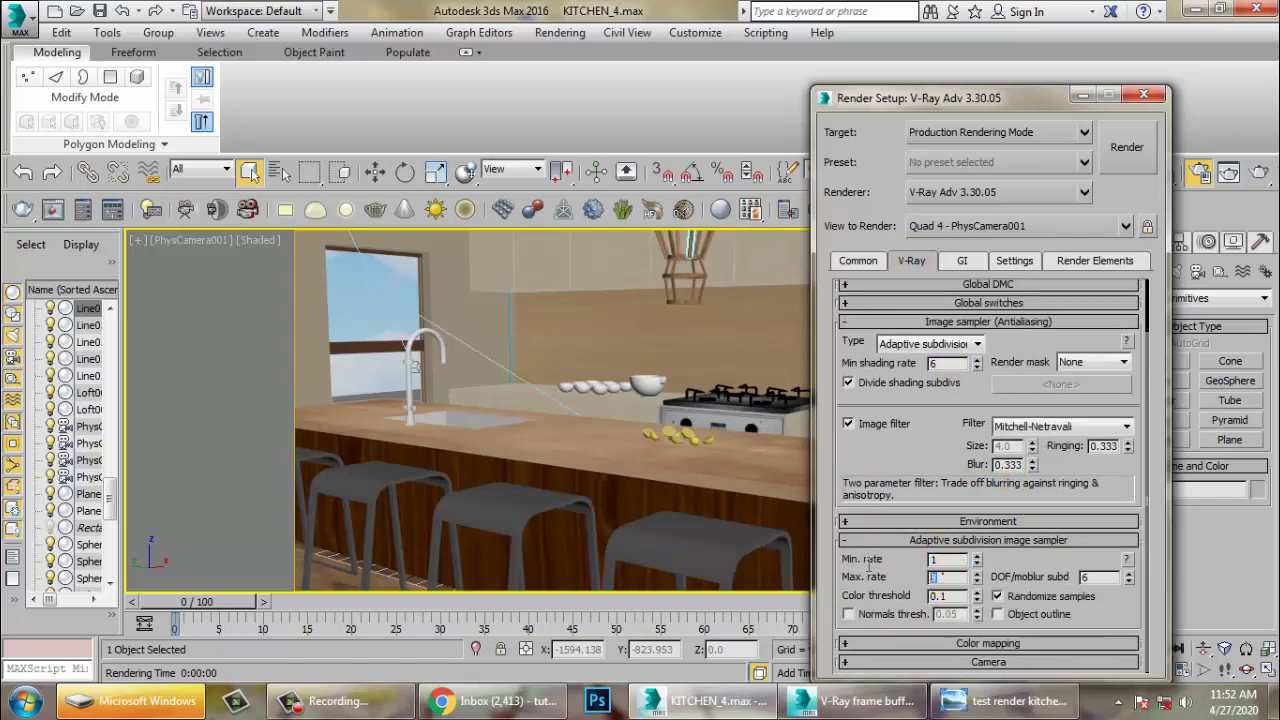
left_click(866, 563)
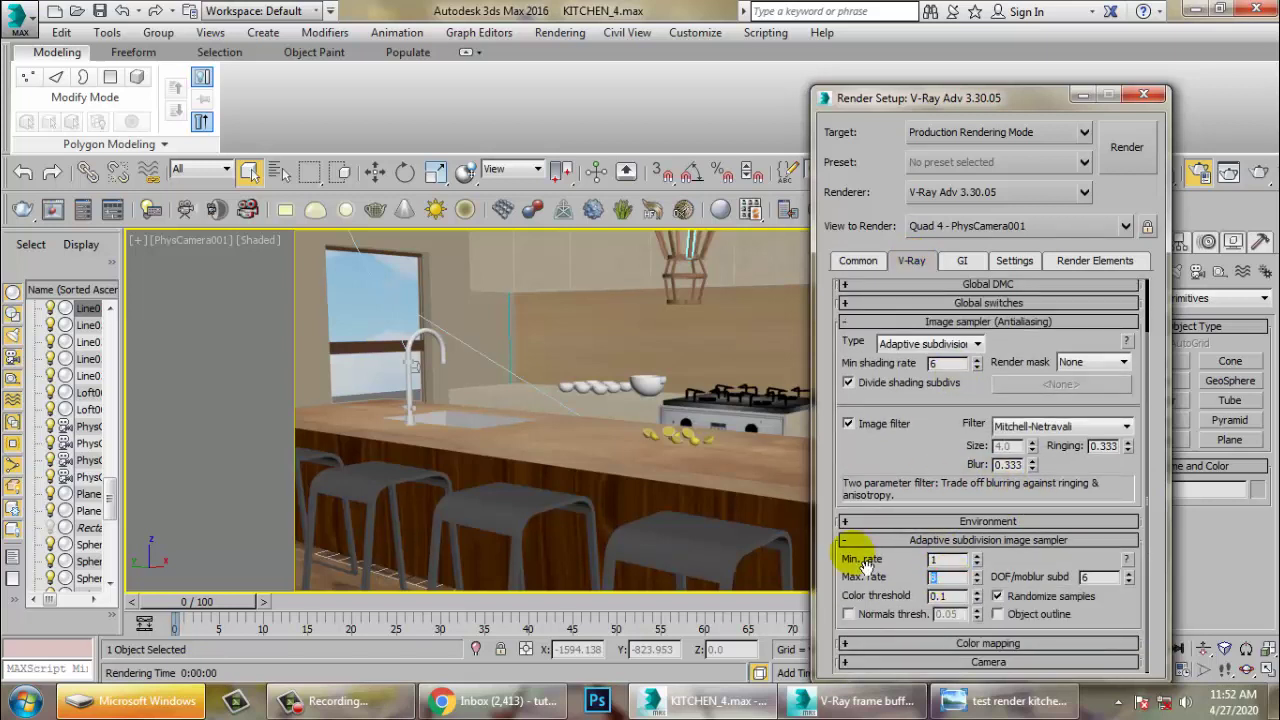
type("2")
key("Return")
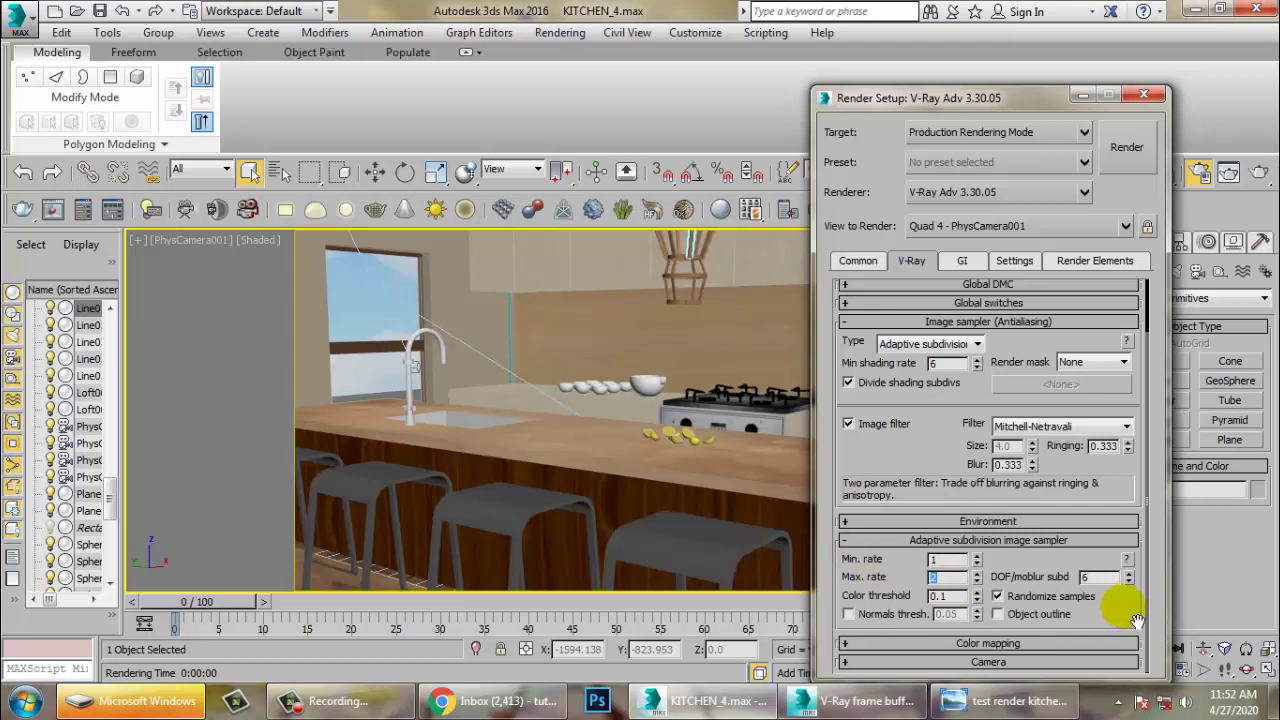
left_click(950, 647)
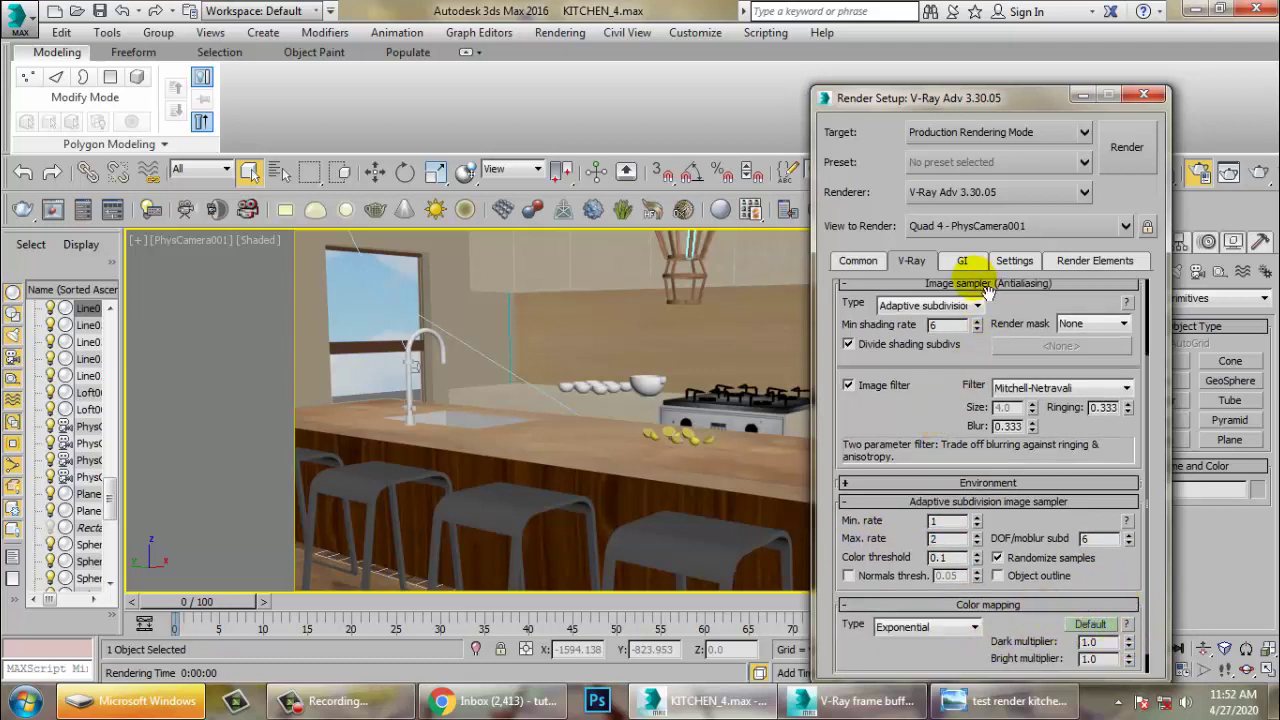
- On the GI tab, set the Irradiance map Current preset to Very low
left_click(962, 260)
left_click(988, 384)
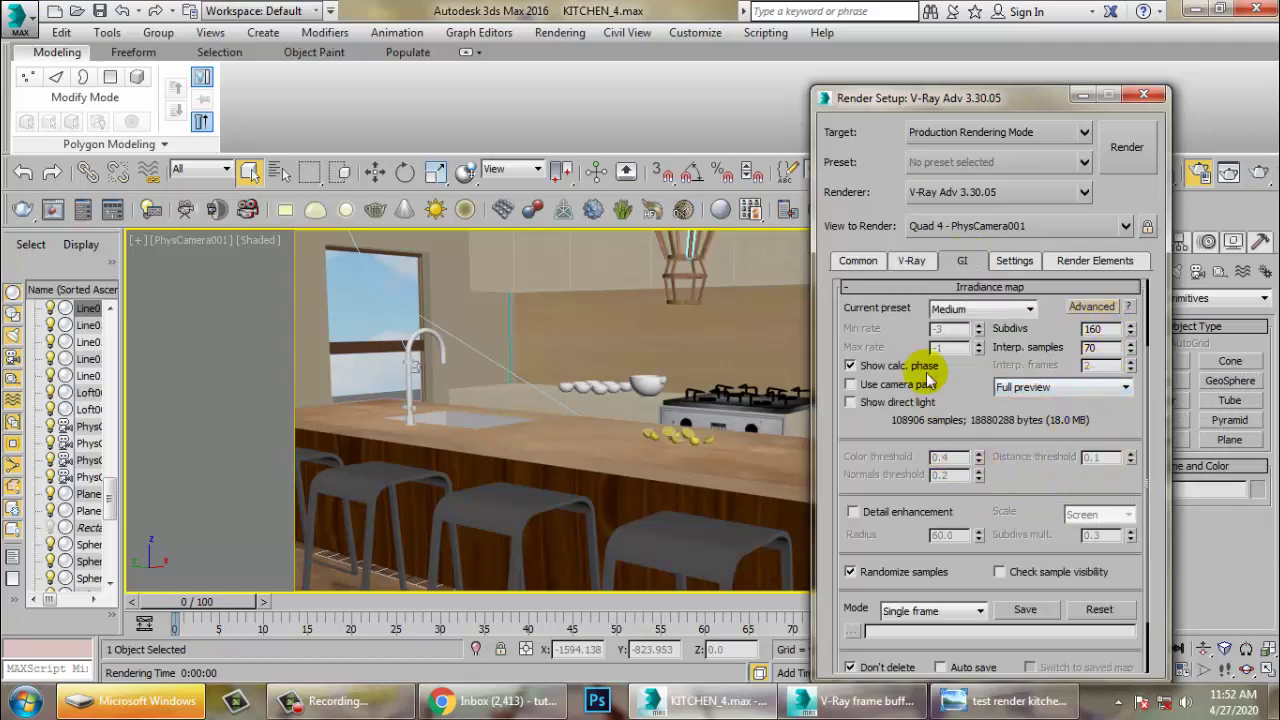
left_click(979, 316)
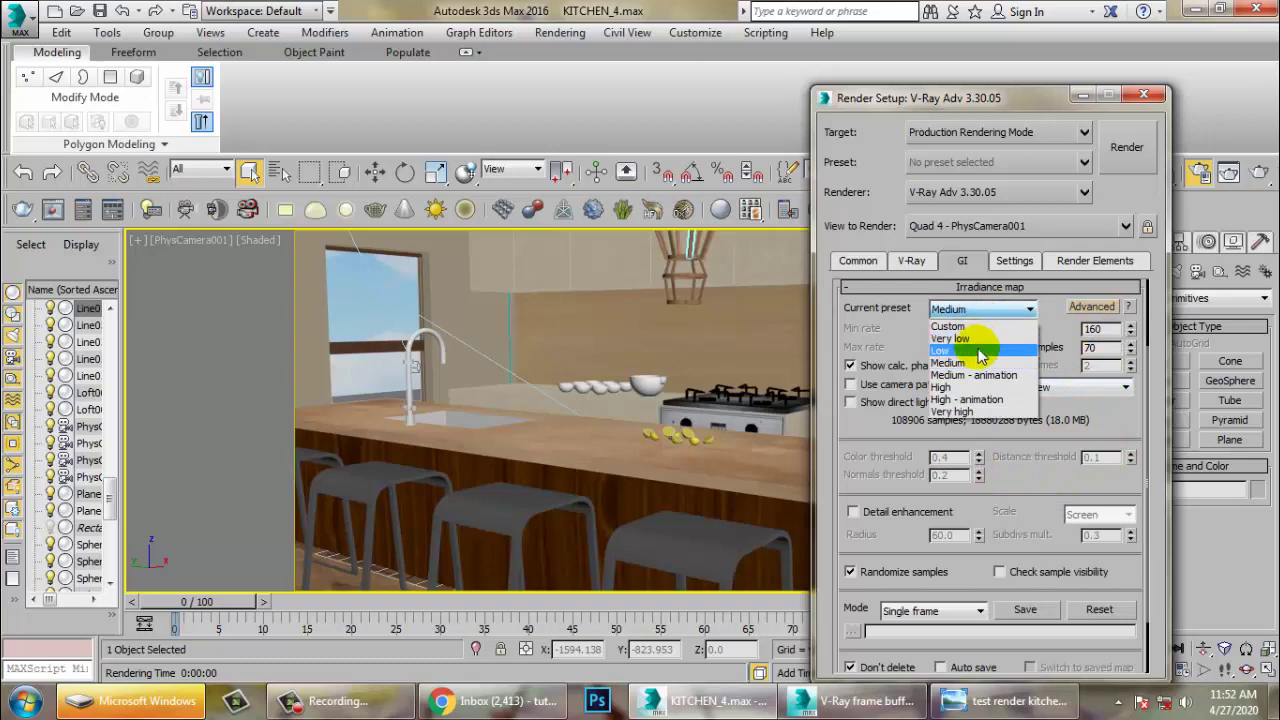
left_click(955, 340)
scroll(1045, 505, "down", 2)
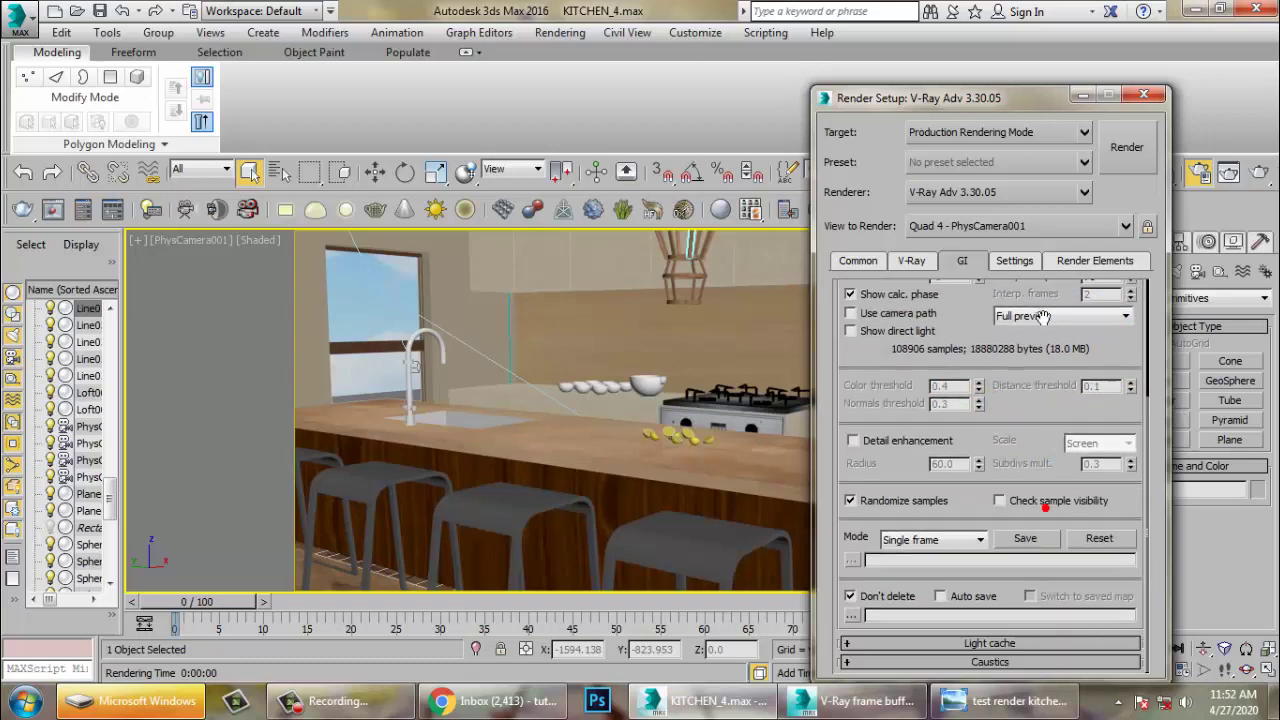
scroll(1028, 320, "up", 4)
left_click(1014, 260)
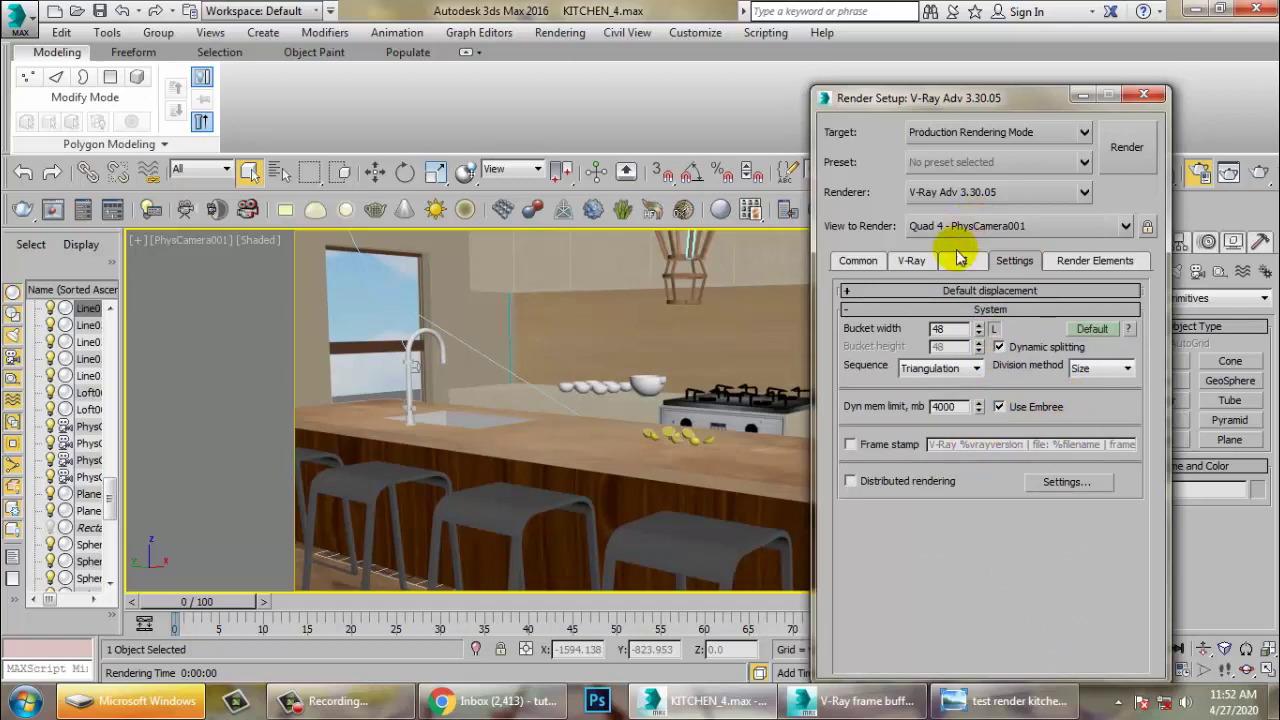
left_click(957, 260)
scroll(986, 522, "down", 4)
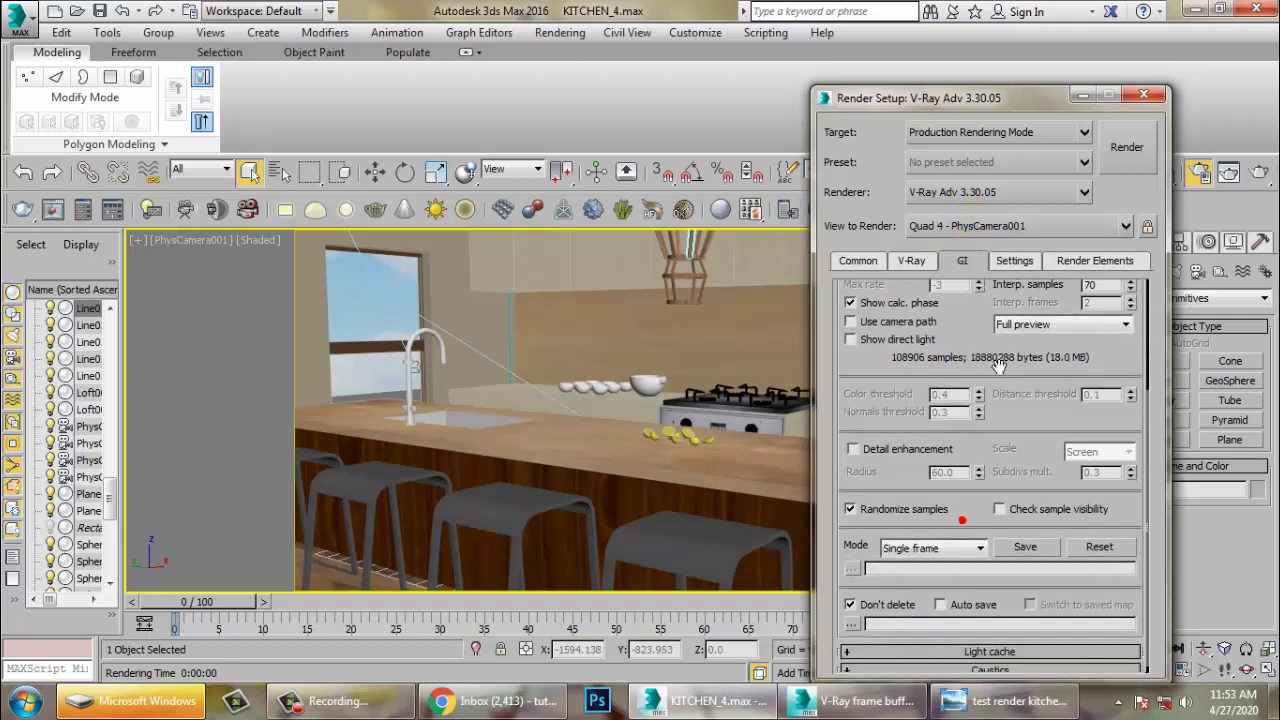
- Expand the Light cache rollout and set its Subdivs to 500 instead of 2000
left_click(989, 643)
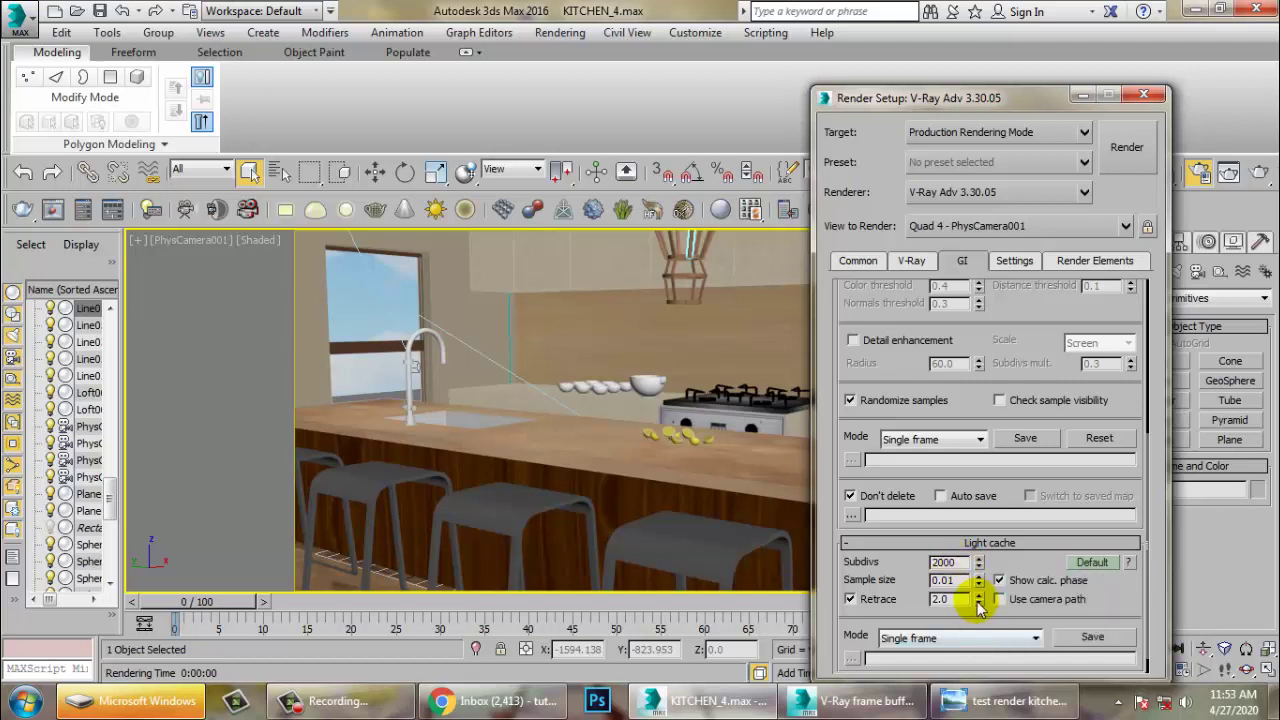
double_click(963, 563)
type("500")
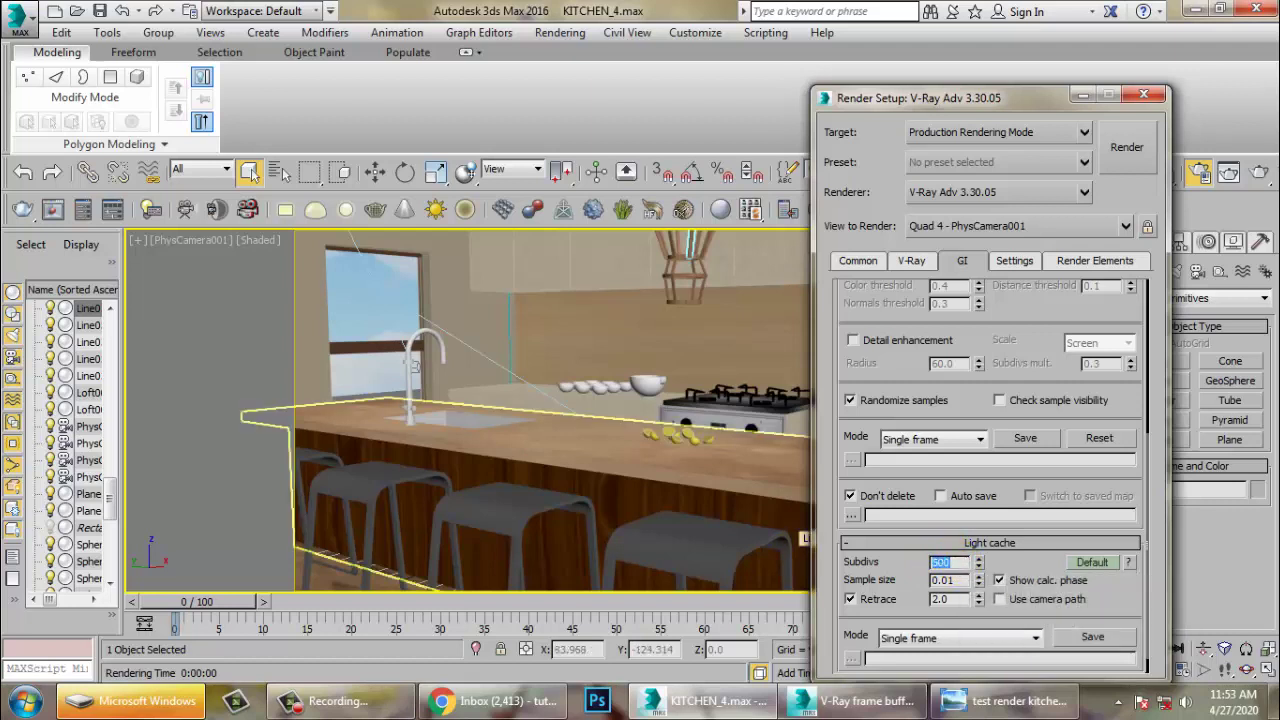
scroll(1110, 590, "down", 1)
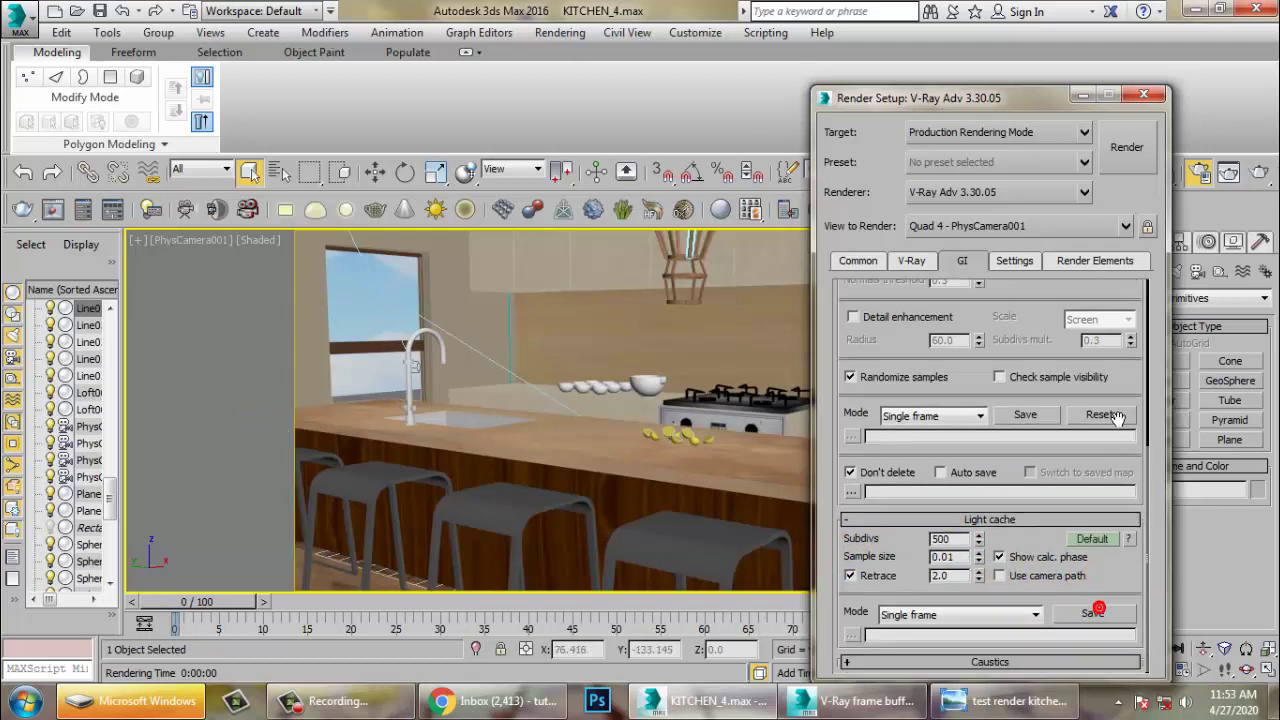
left_click_drag(1117, 418, 1120, 594)
scroll(1043, 457, "down", 2)
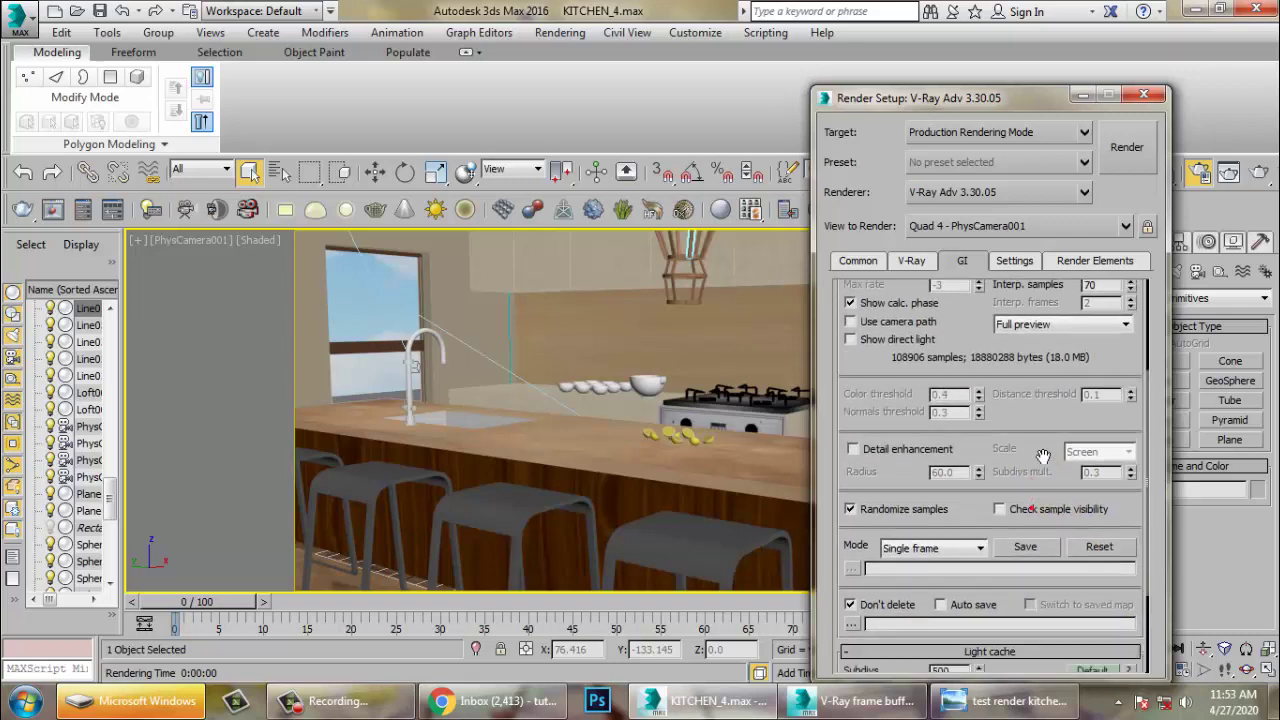
scroll(1043, 457, "up", 3)
left_click(1014, 260)
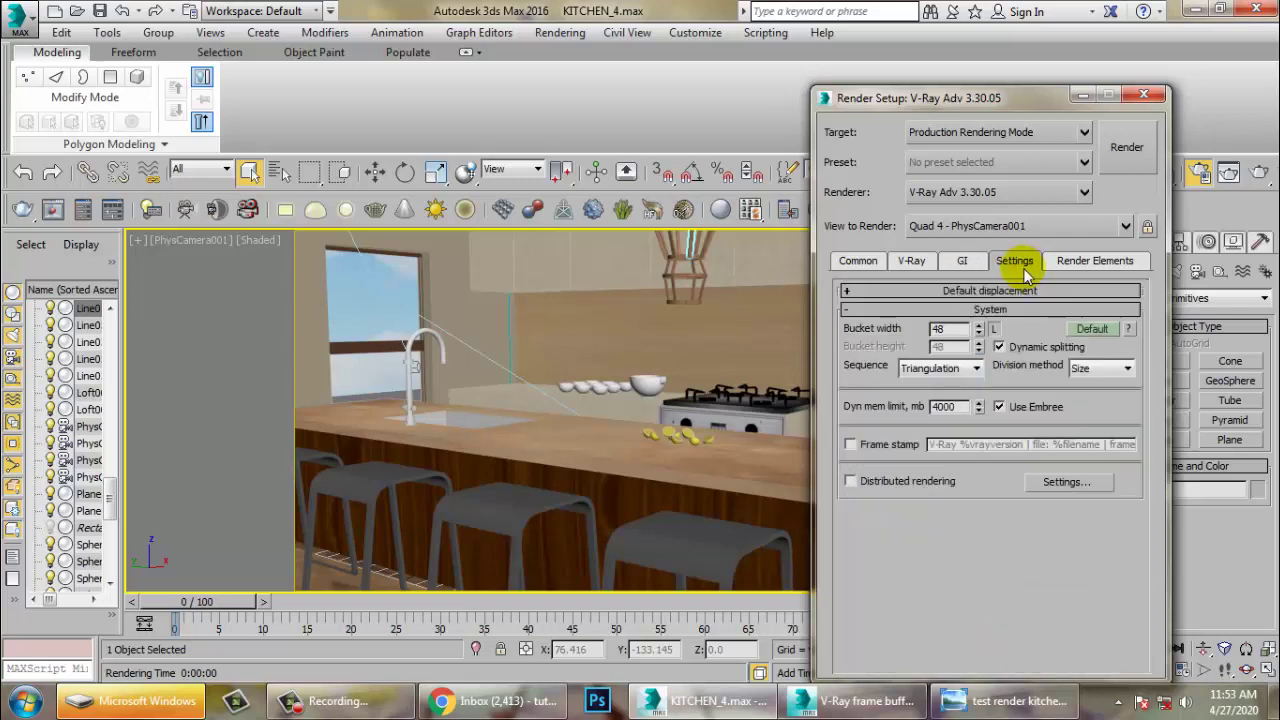
- Expand Global DMC sampling on the V-Ray tab and edit its Min samples and Noise threshold
left_click(911, 260)
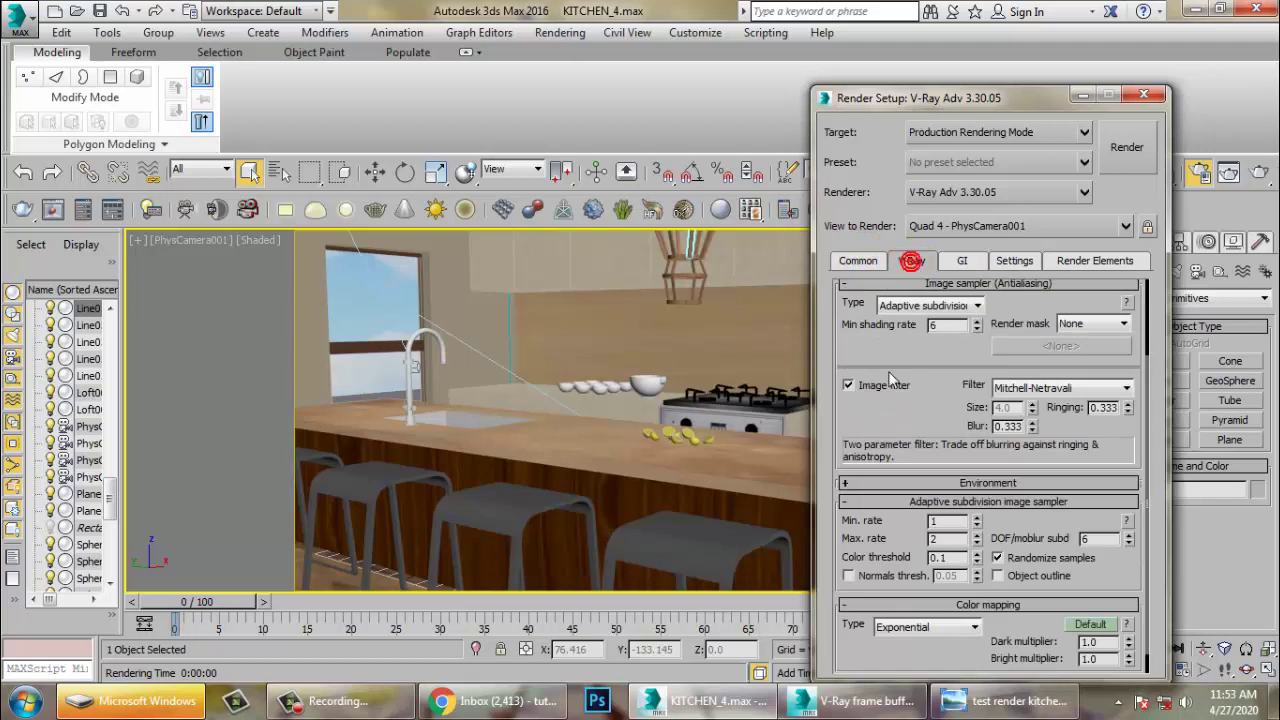
scroll(928, 380, "up", 3)
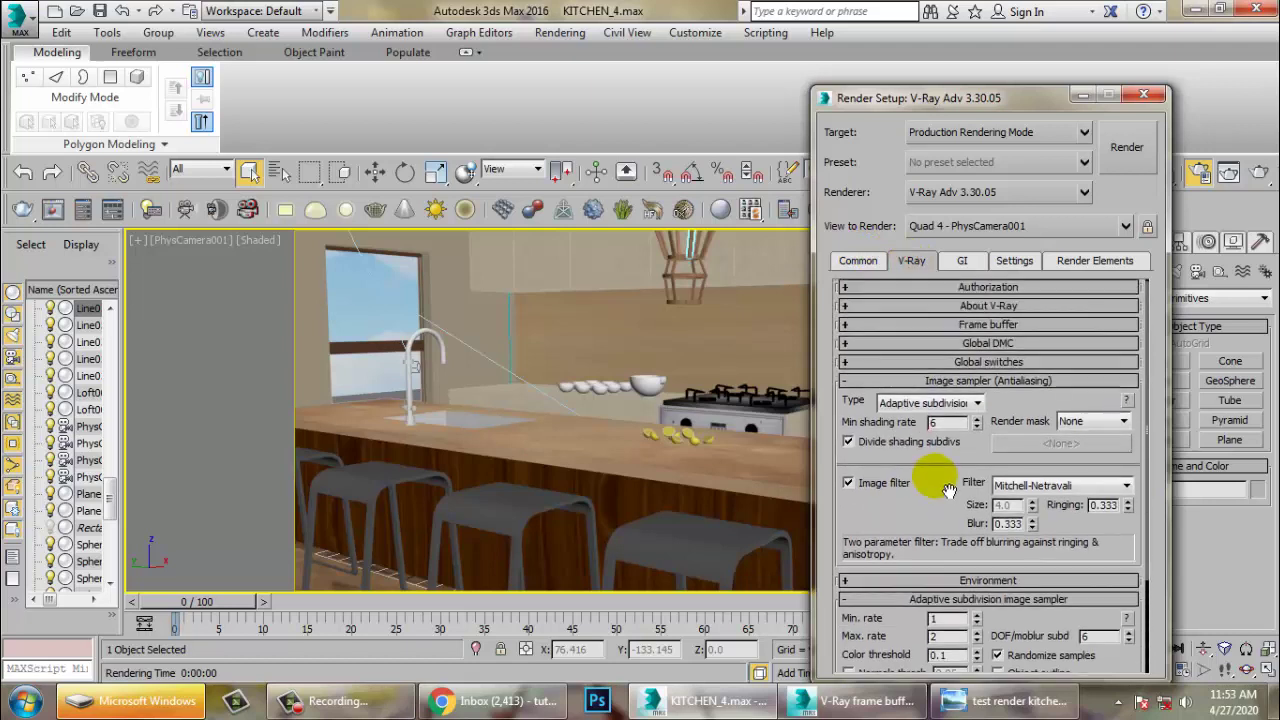
left_click(962, 343)
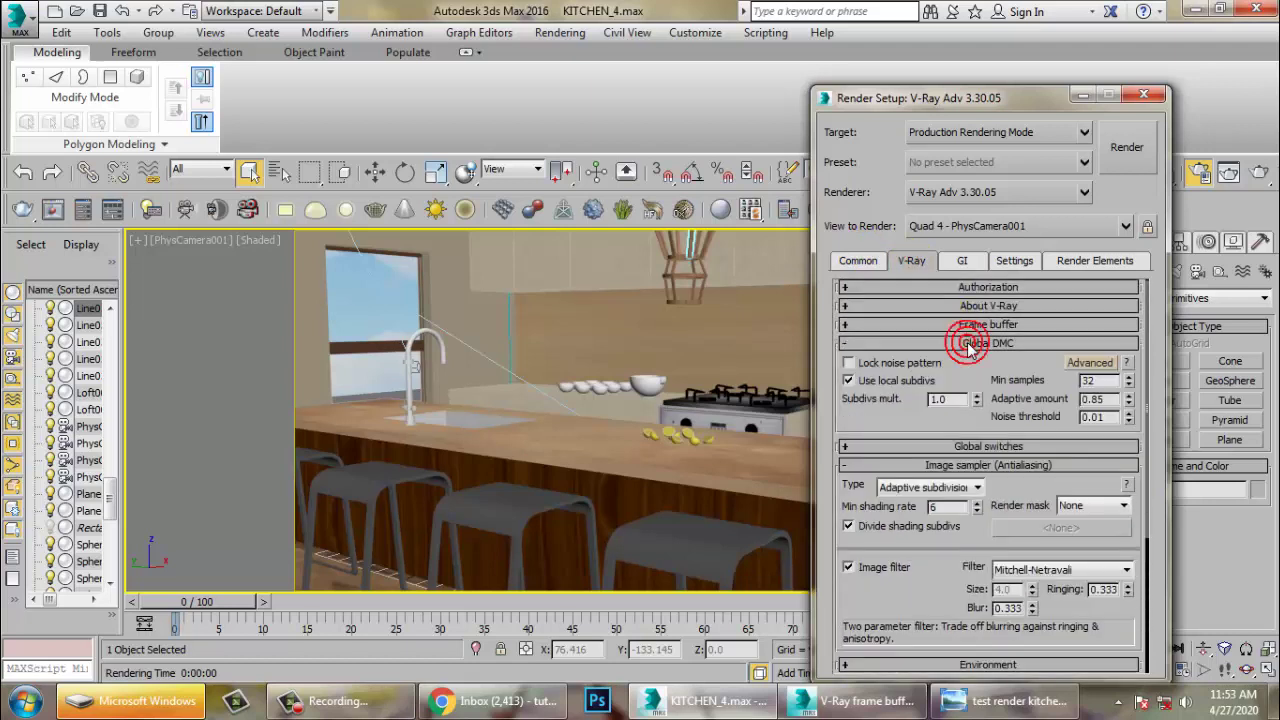
double_click(1090, 380)
type("16")
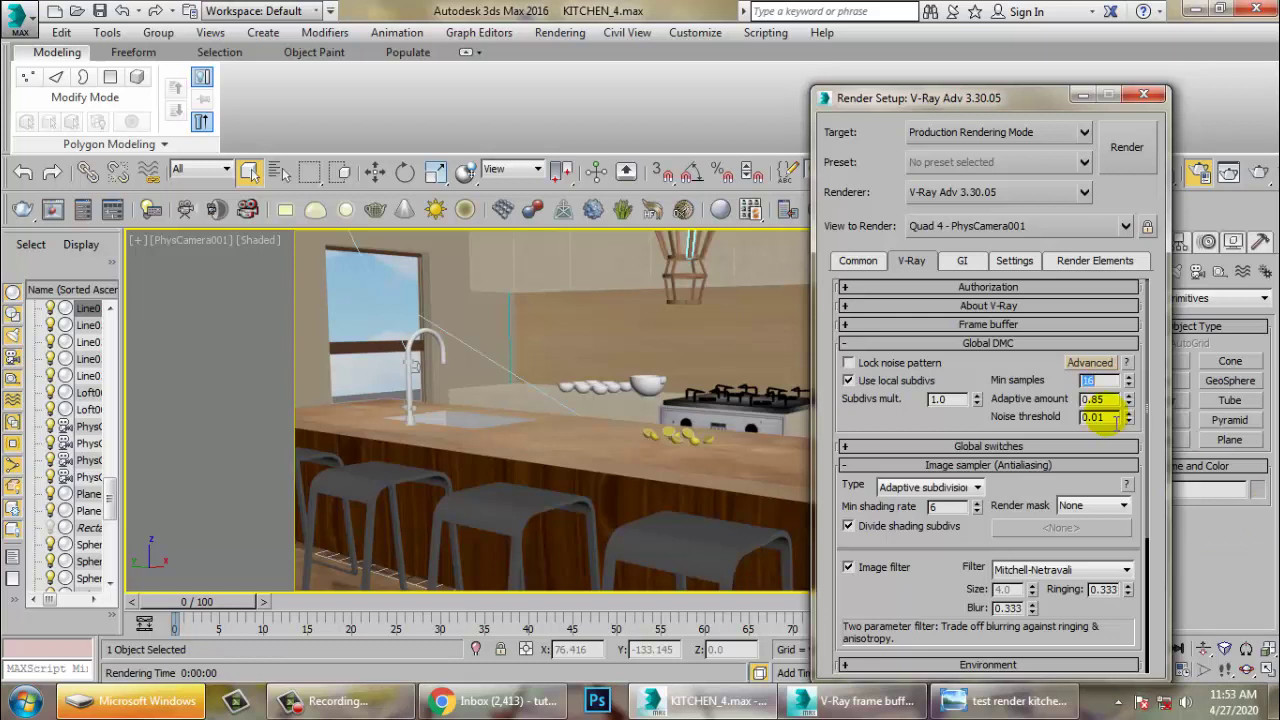
double_click(1095, 417)
type("05")
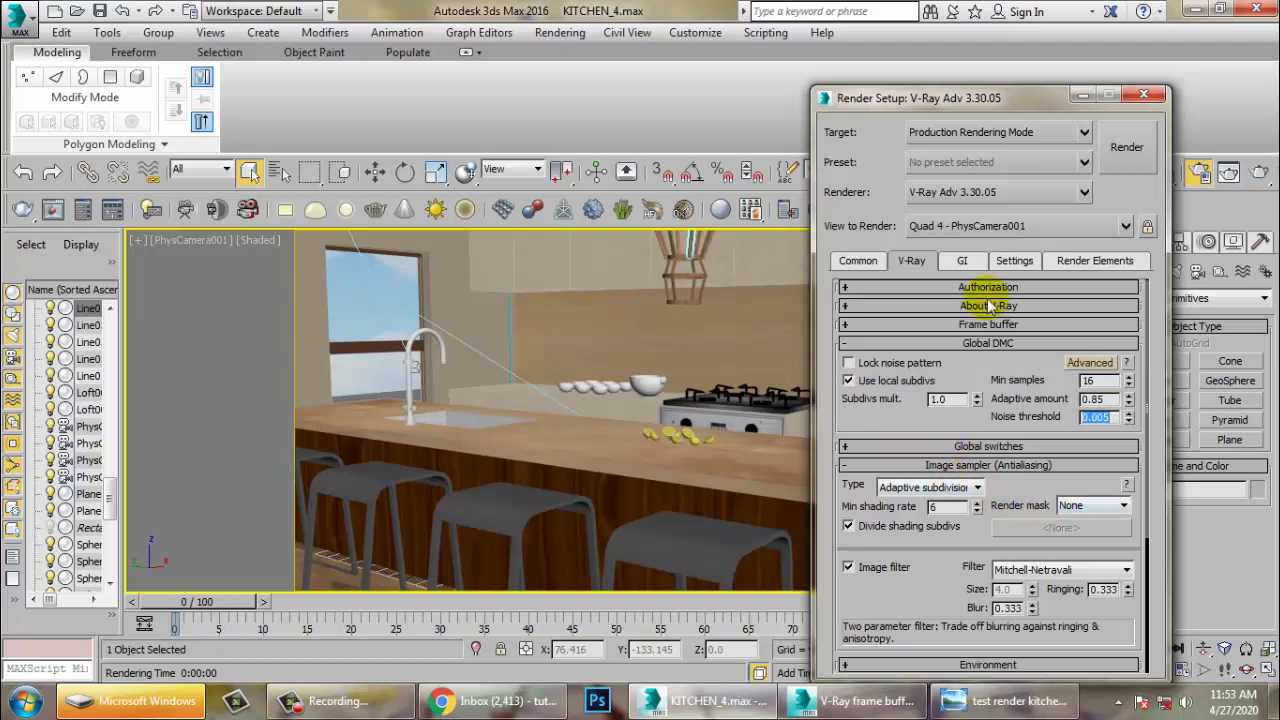
left_click(699, 367)
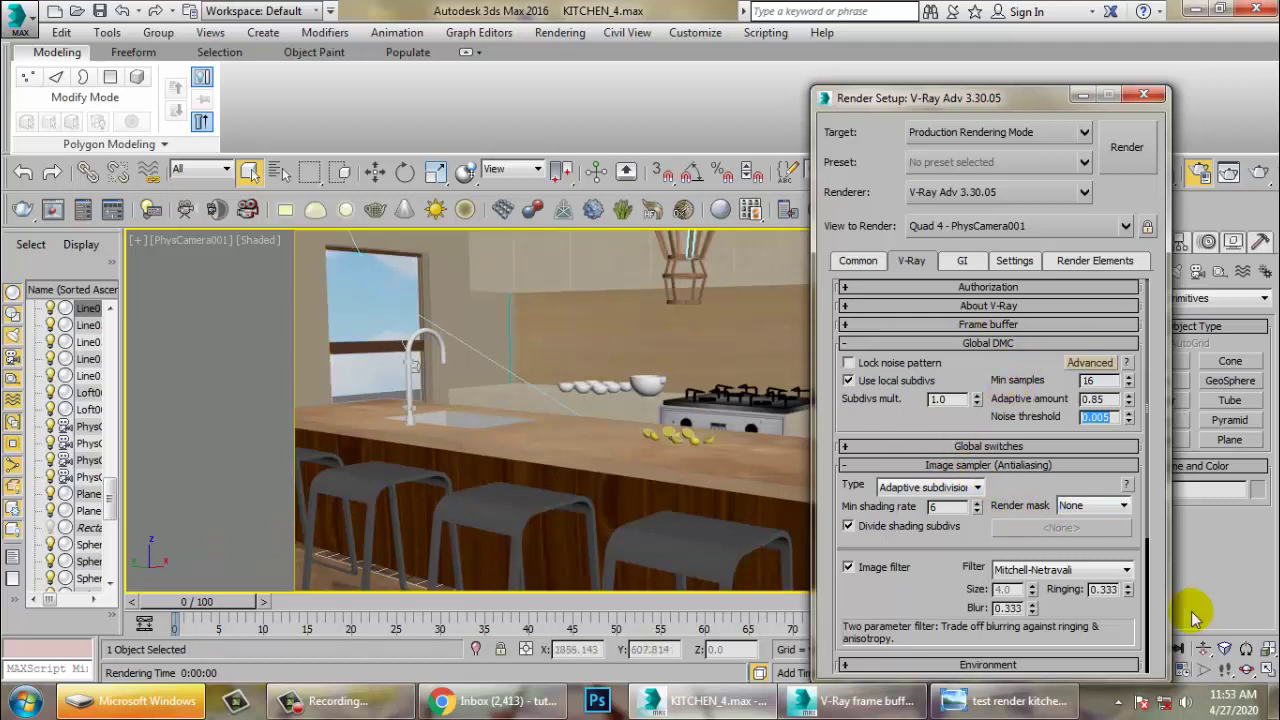
left_click_drag(910, 595, 945, 508)
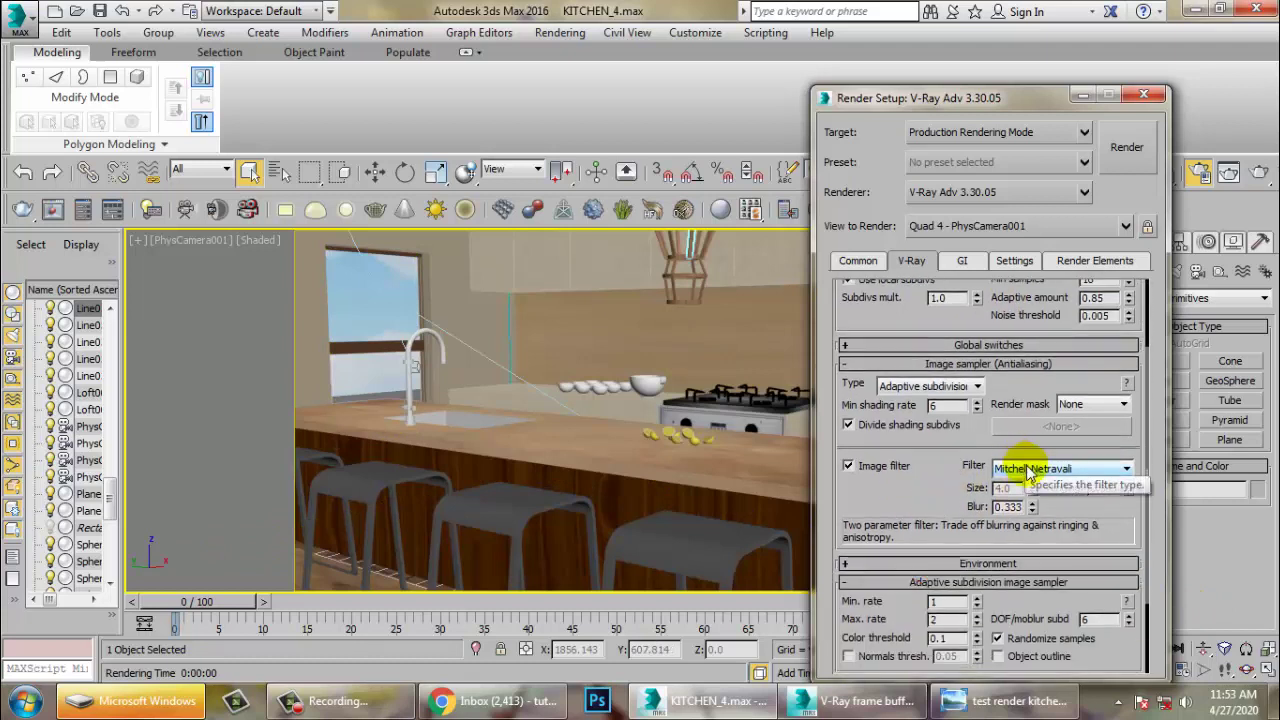
left_click_drag(1115, 470, 1118, 366)
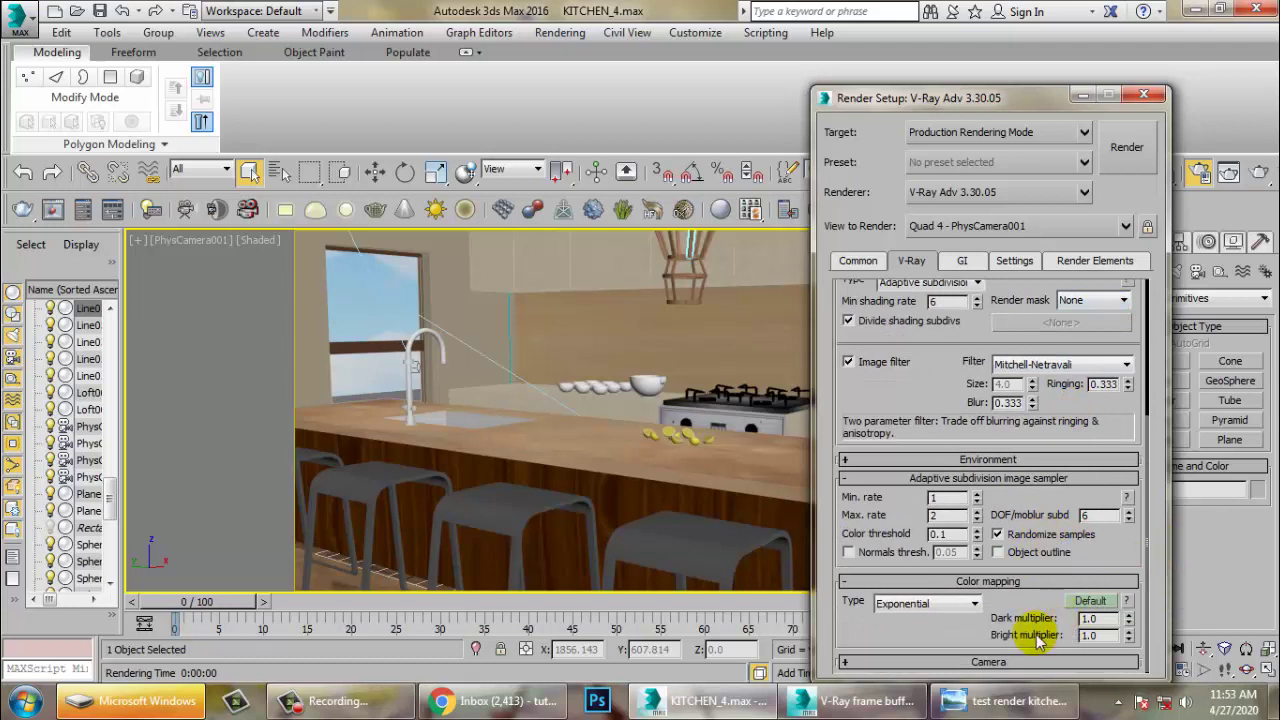
left_click(962, 261)
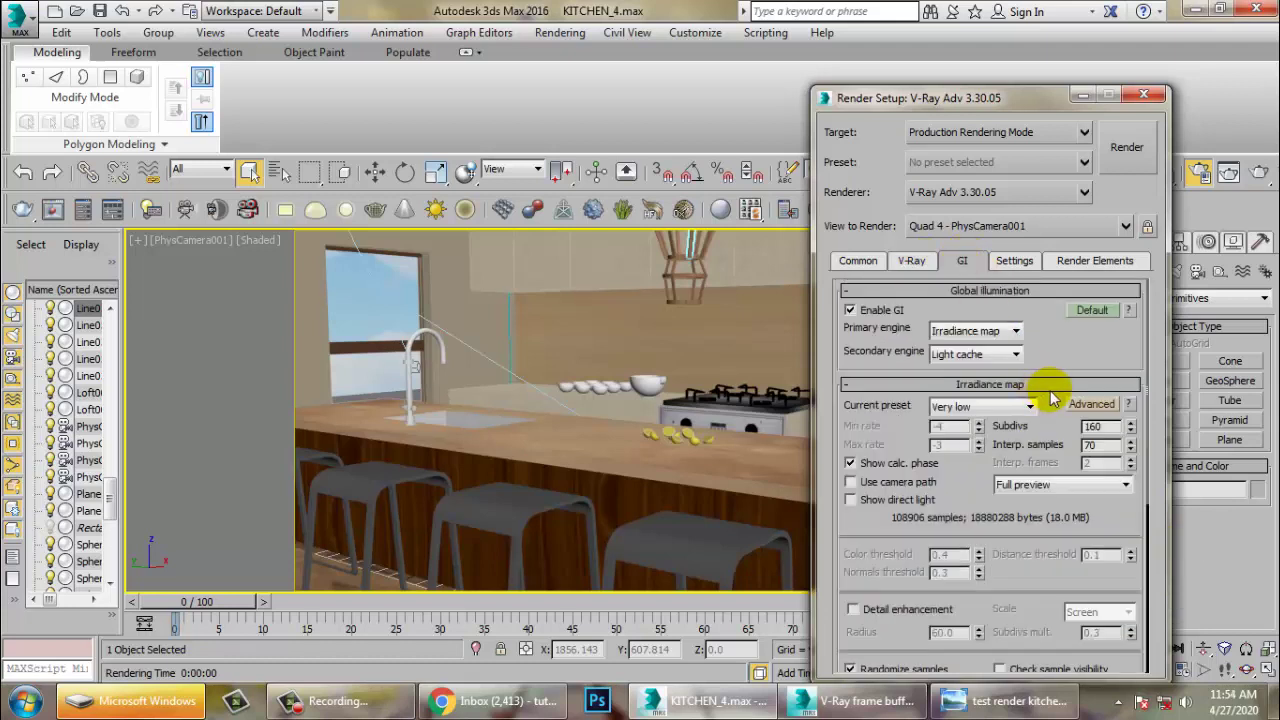
- Keep Irradiance map as the GI primary engine
left_click(997, 334)
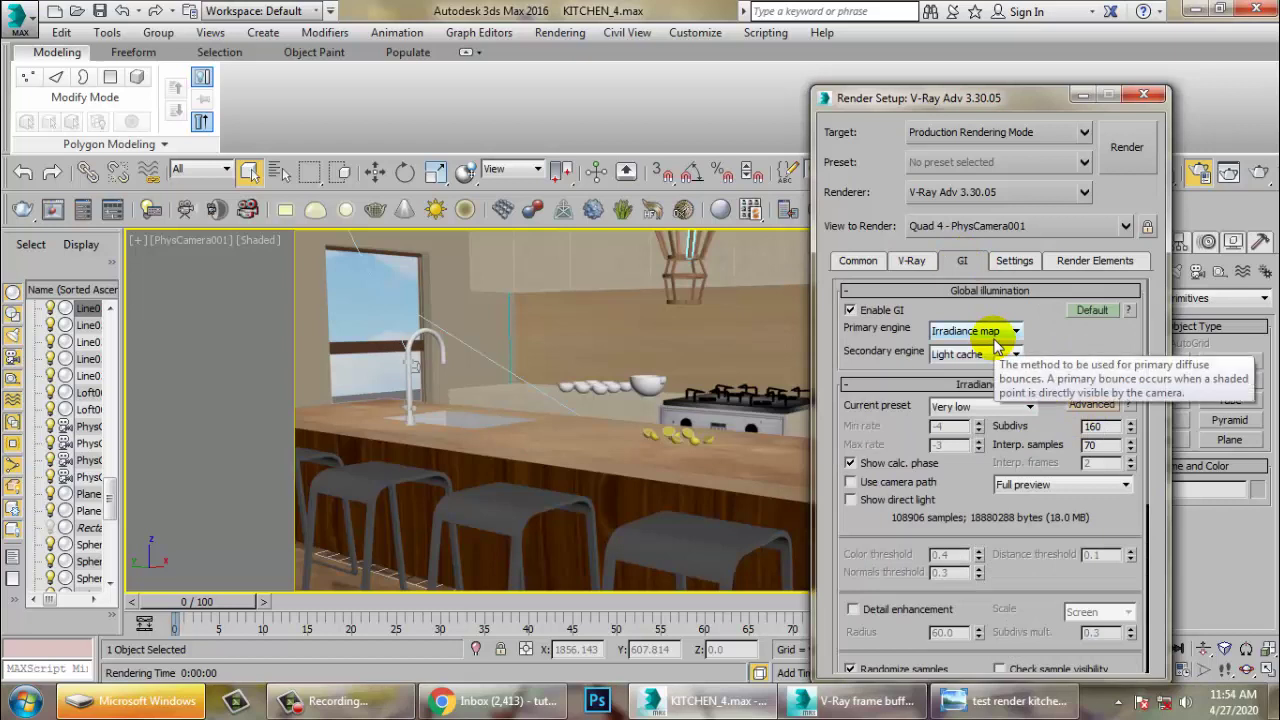
left_click(997, 338)
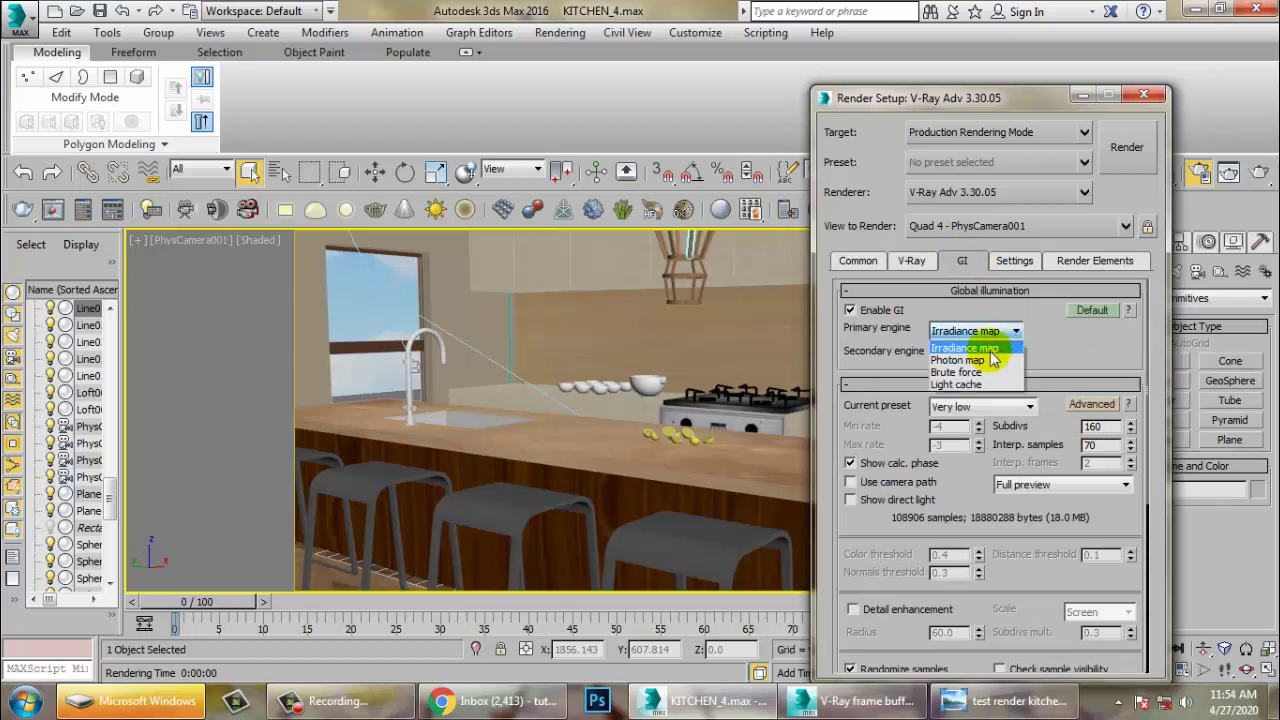
left_click(1051, 351)
left_click(993, 355)
left_click(958, 408)
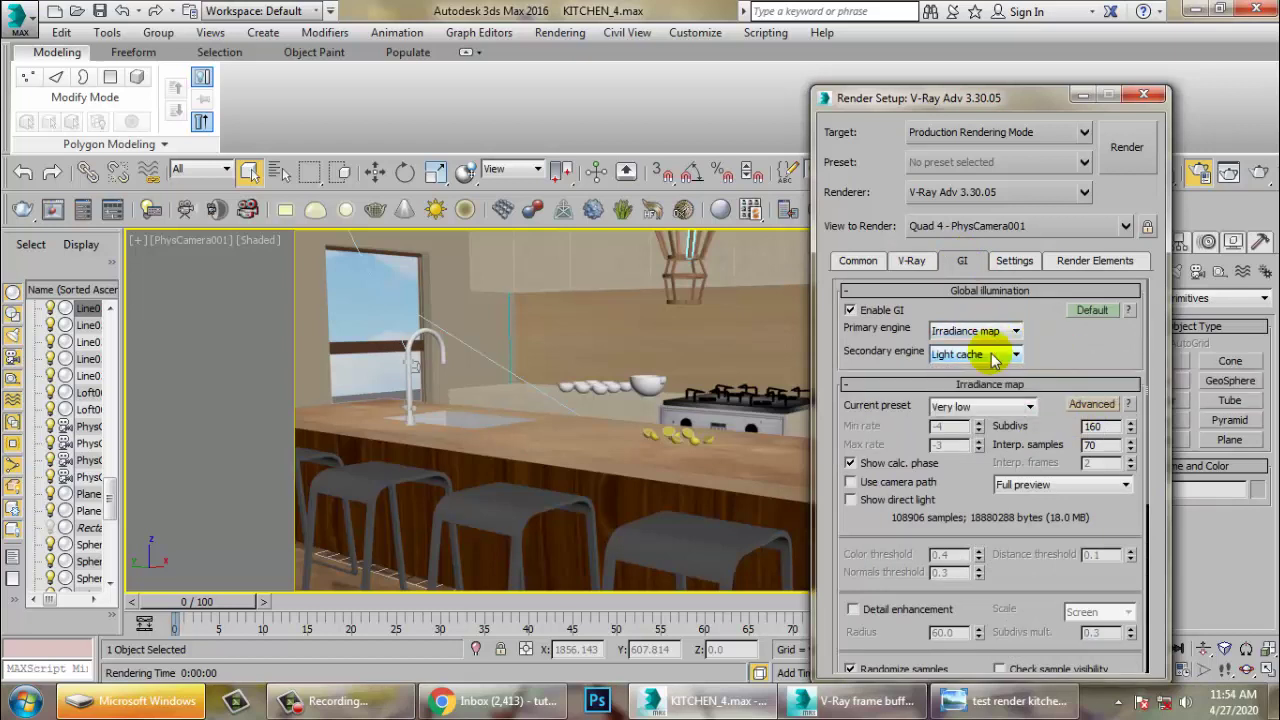
- Set irradiance map Subdivs to 50 and Interp. samples to 20
left_click(1107, 421)
key("BackSpace")
key("BackSpace")
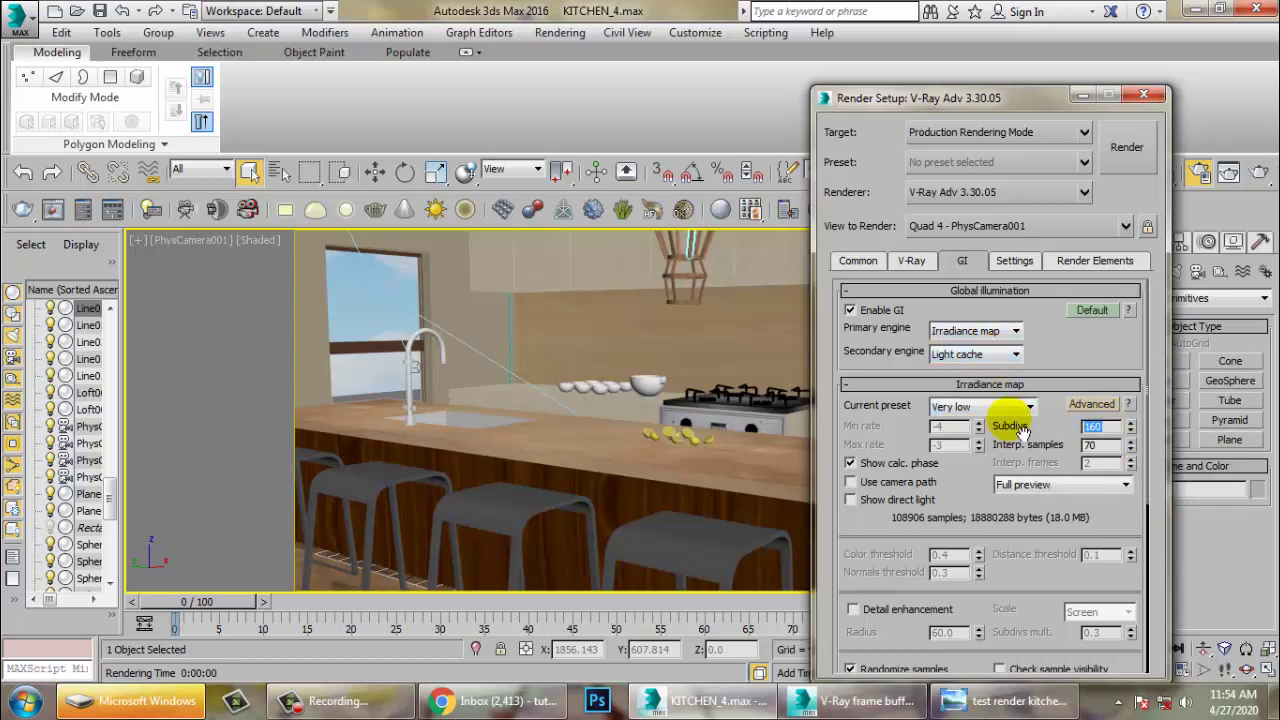
type("50")
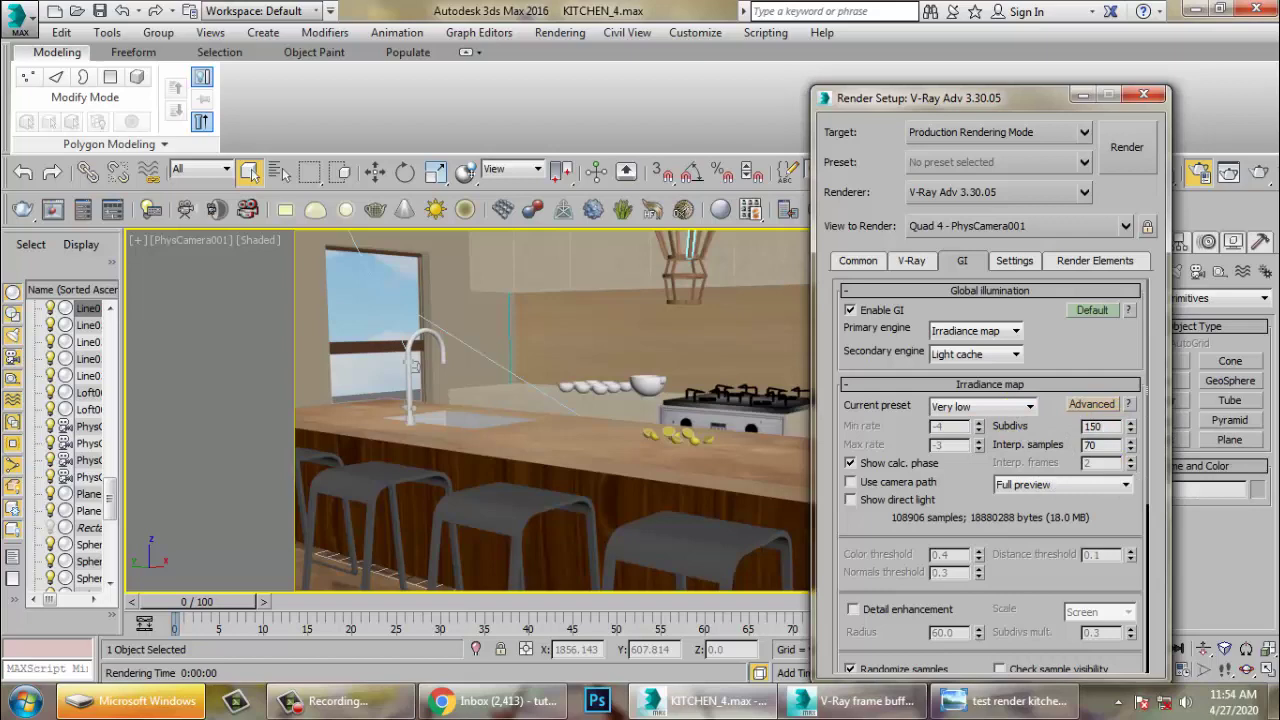
double_click(1100, 426)
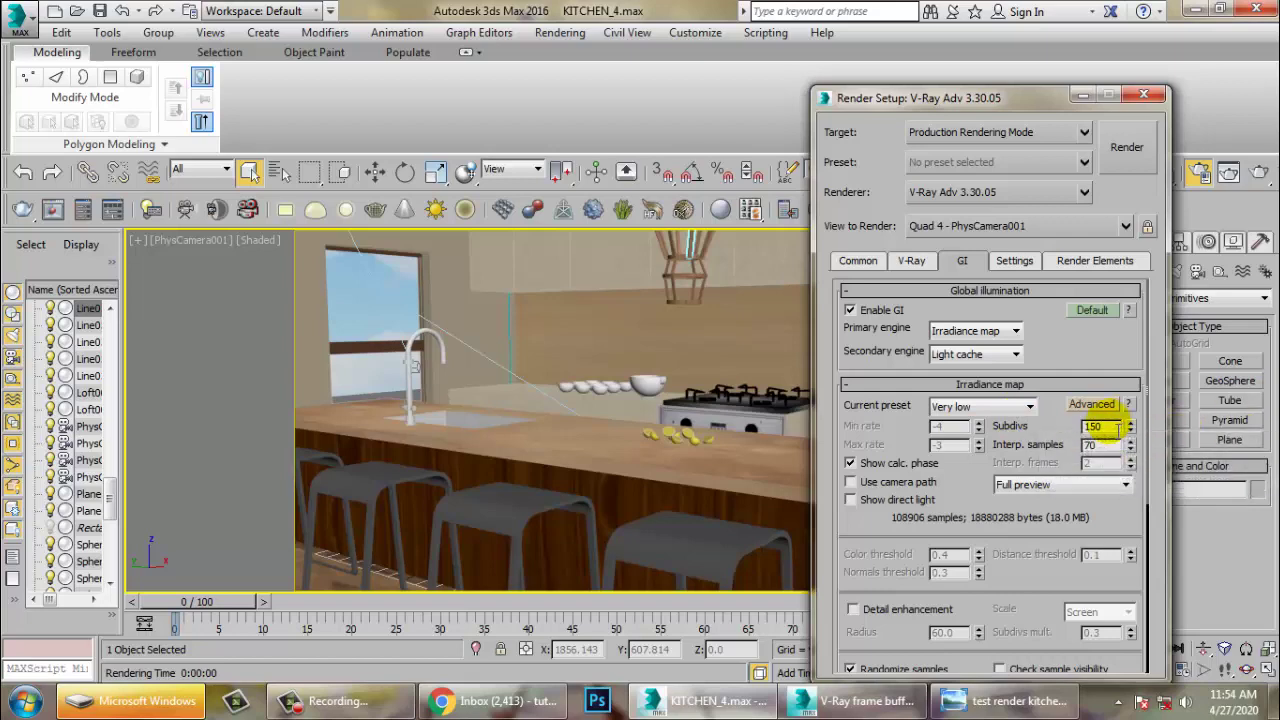
type("50")
key("Tab")
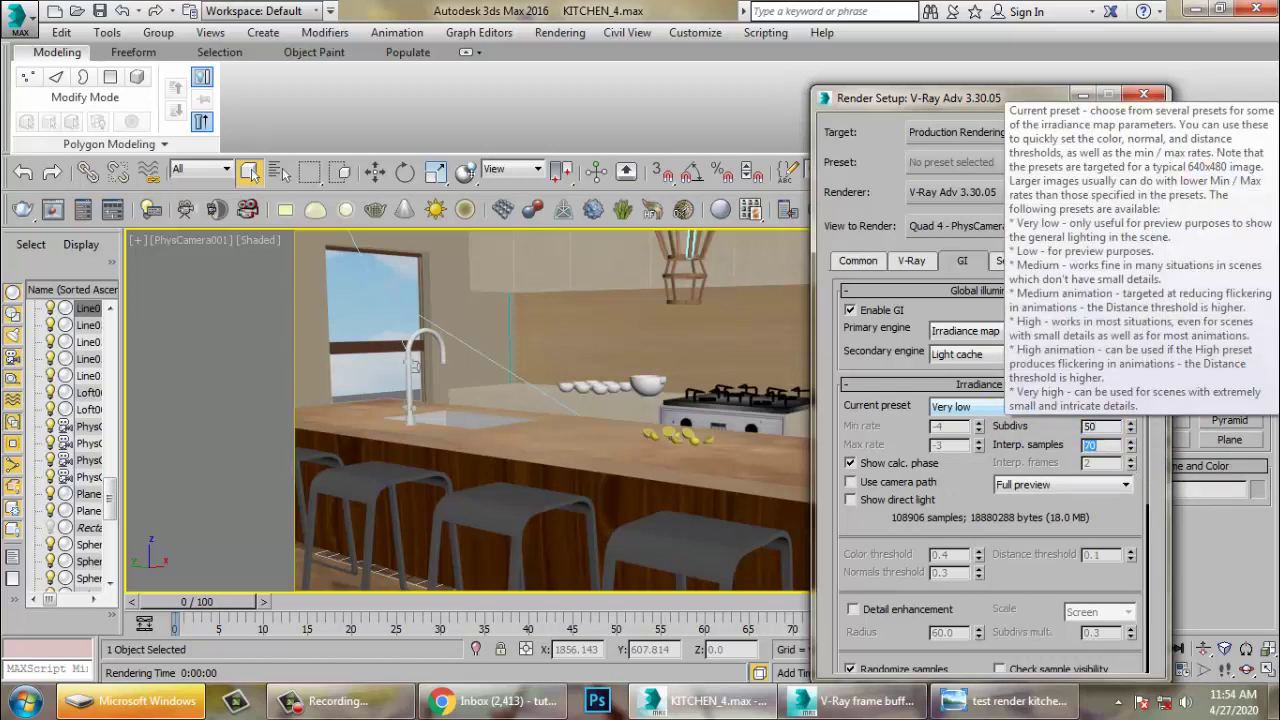
type("20")
key("Return")
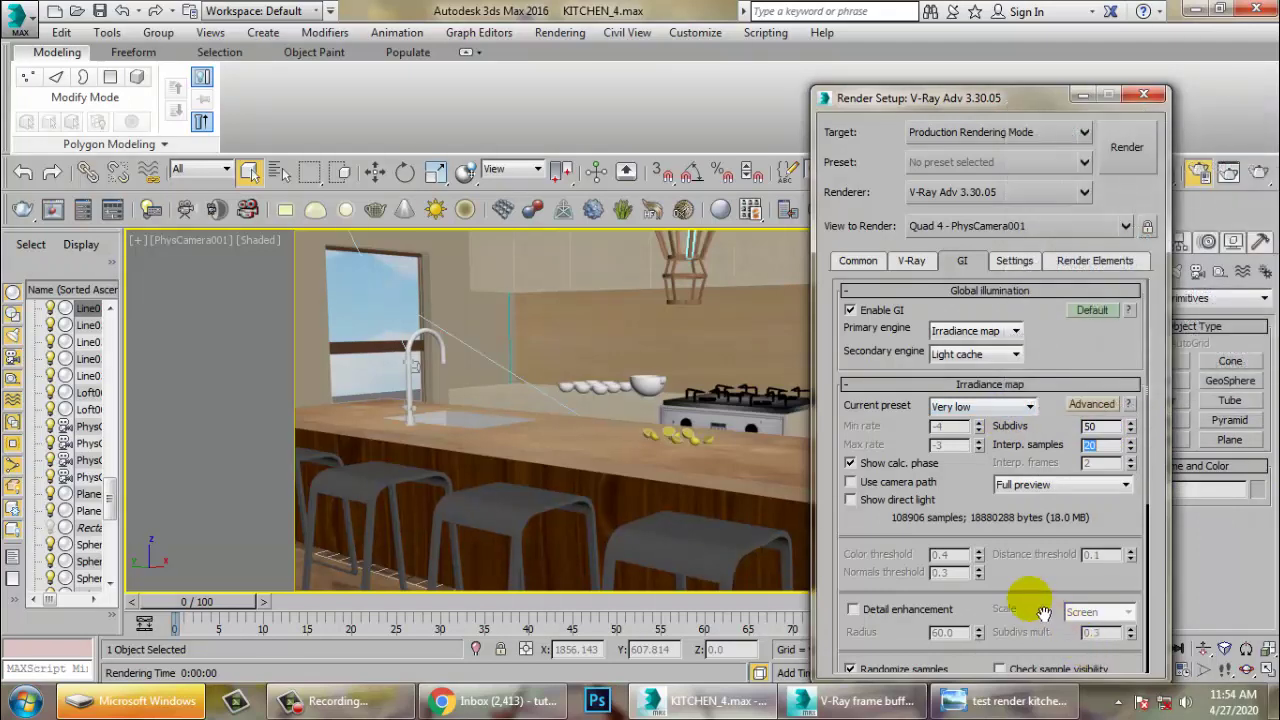
left_click_drag(1043, 612, 1025, 319)
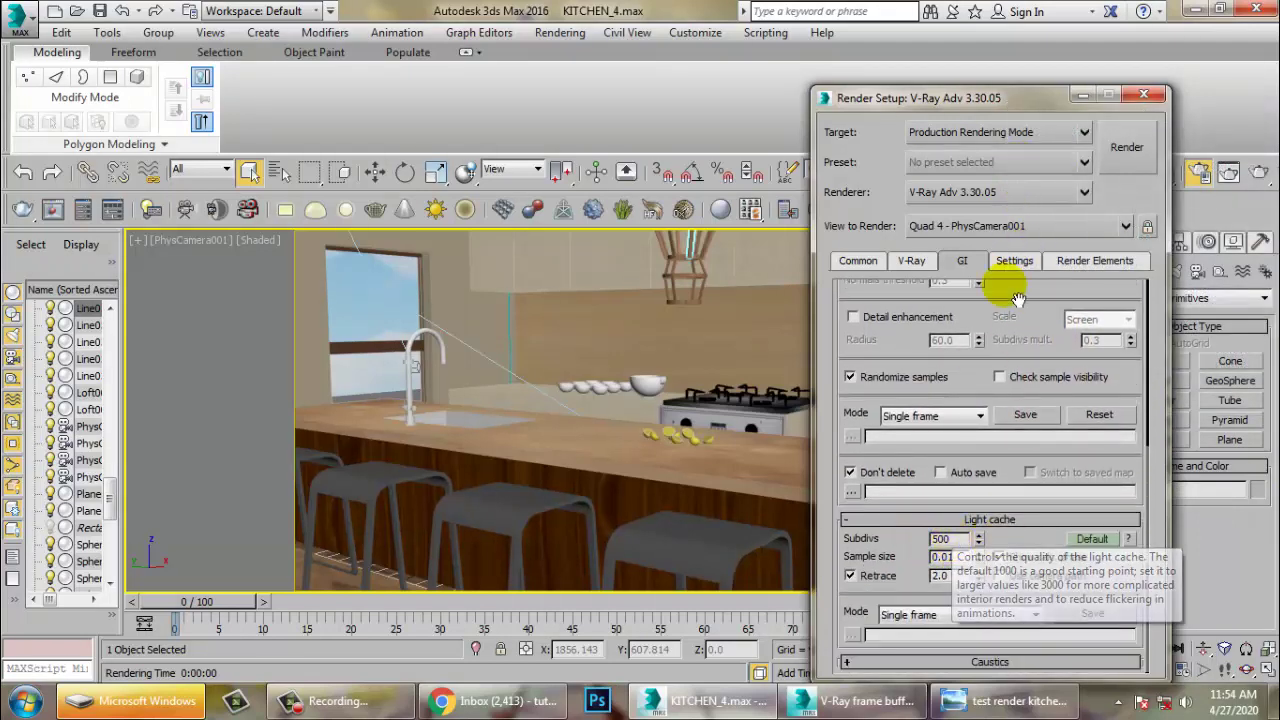
- Review the Settings, Common and V-Ray tabs and expand the Global switches rollout
left_click(1016, 262)
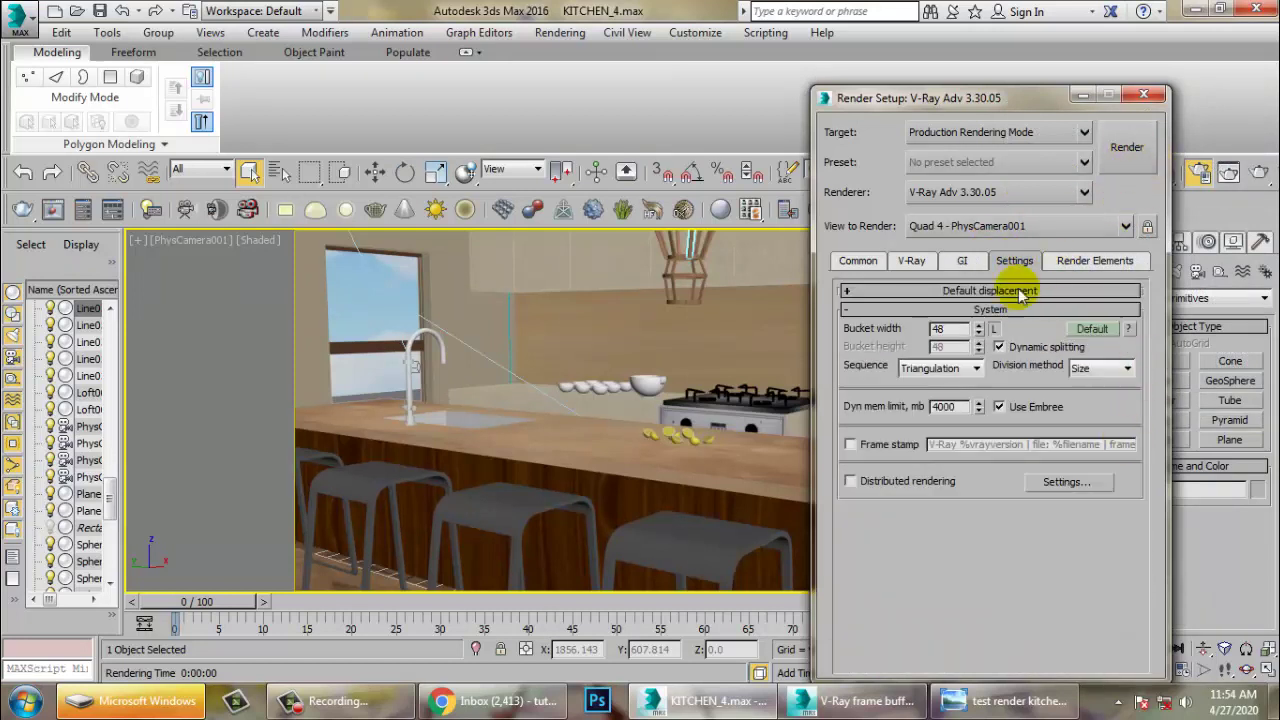
left_click(857, 260)
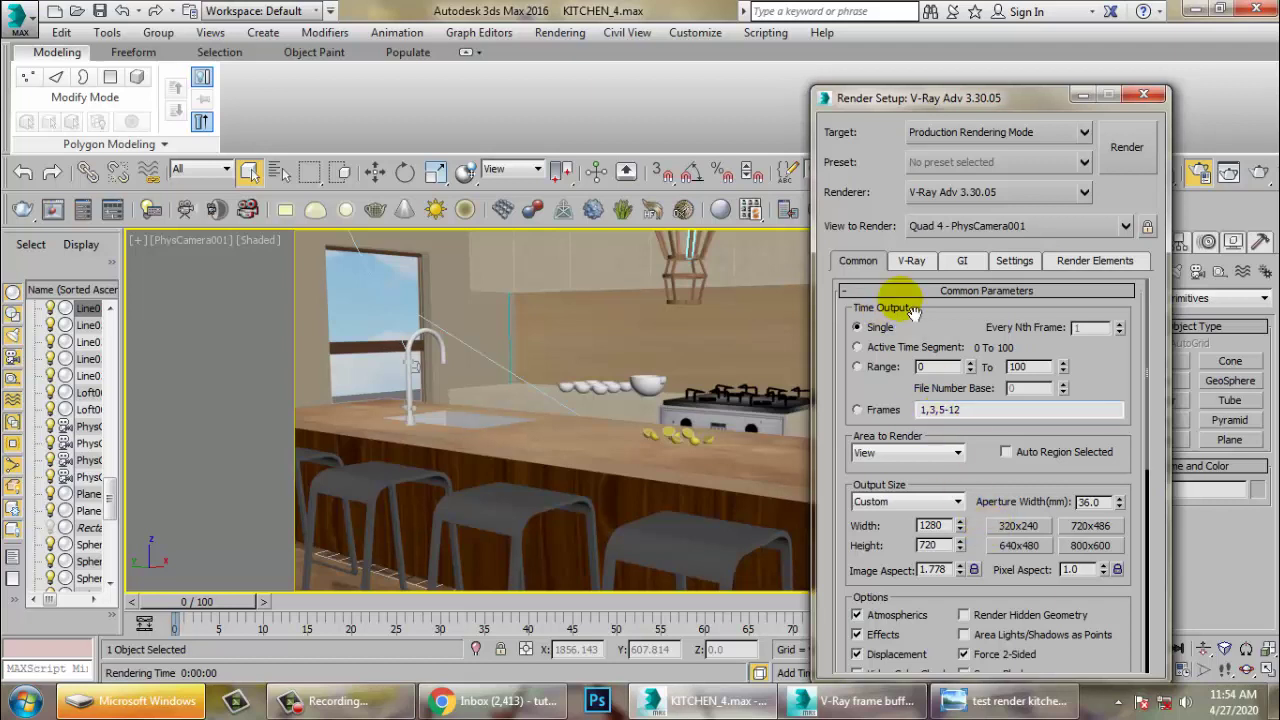
left_click(910, 260)
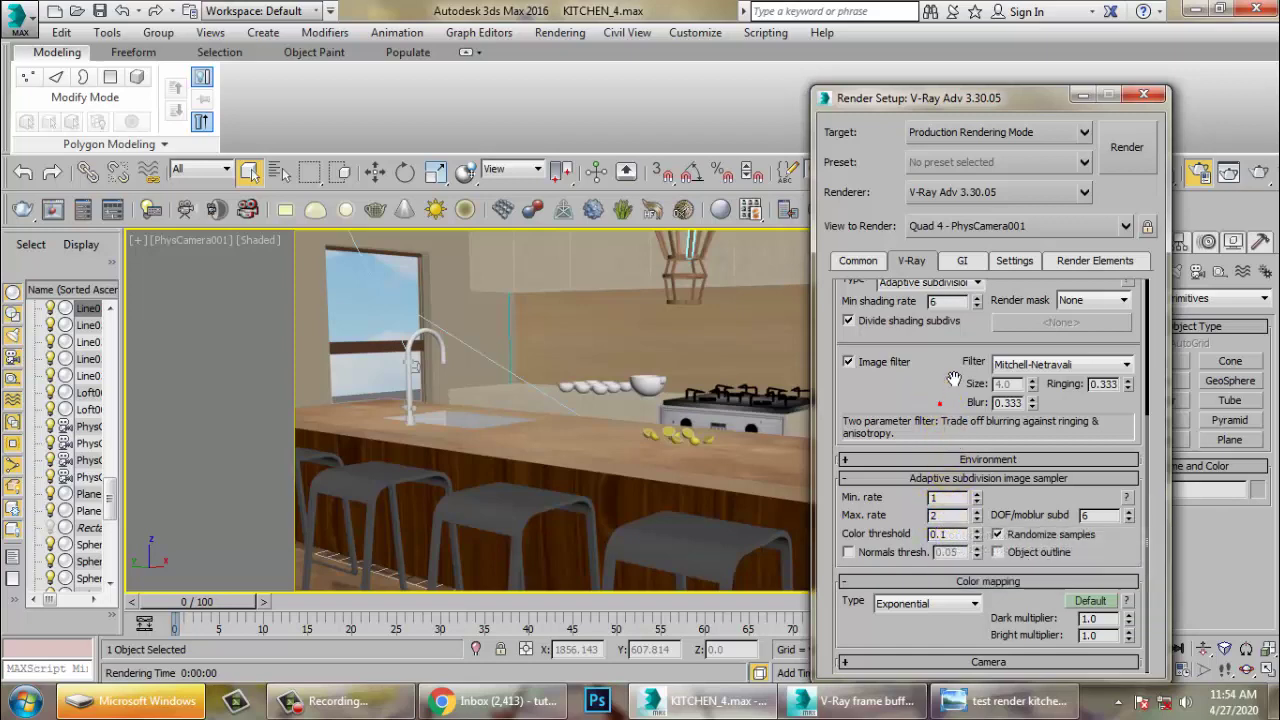
mouse_move(968, 283)
left_mouse_down()
mouse_move(967, 379)
mouse_move(1013, 38)
left_mouse_up()
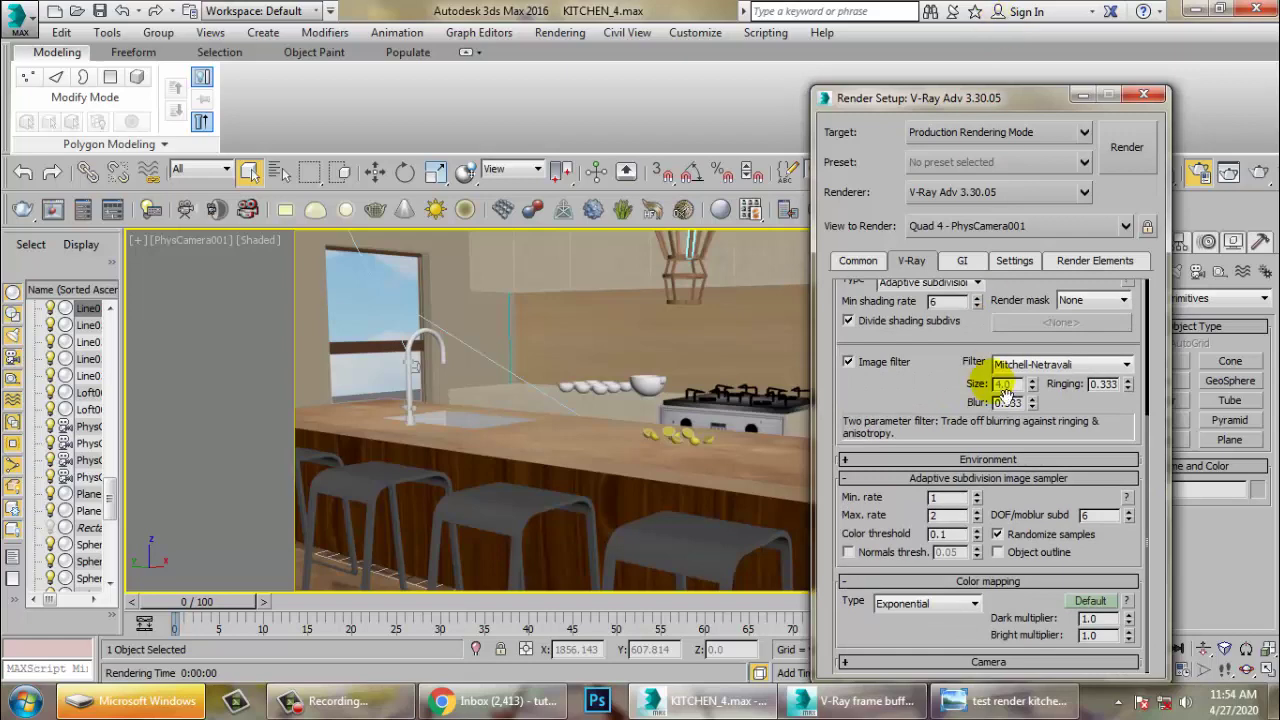
left_click(905, 603)
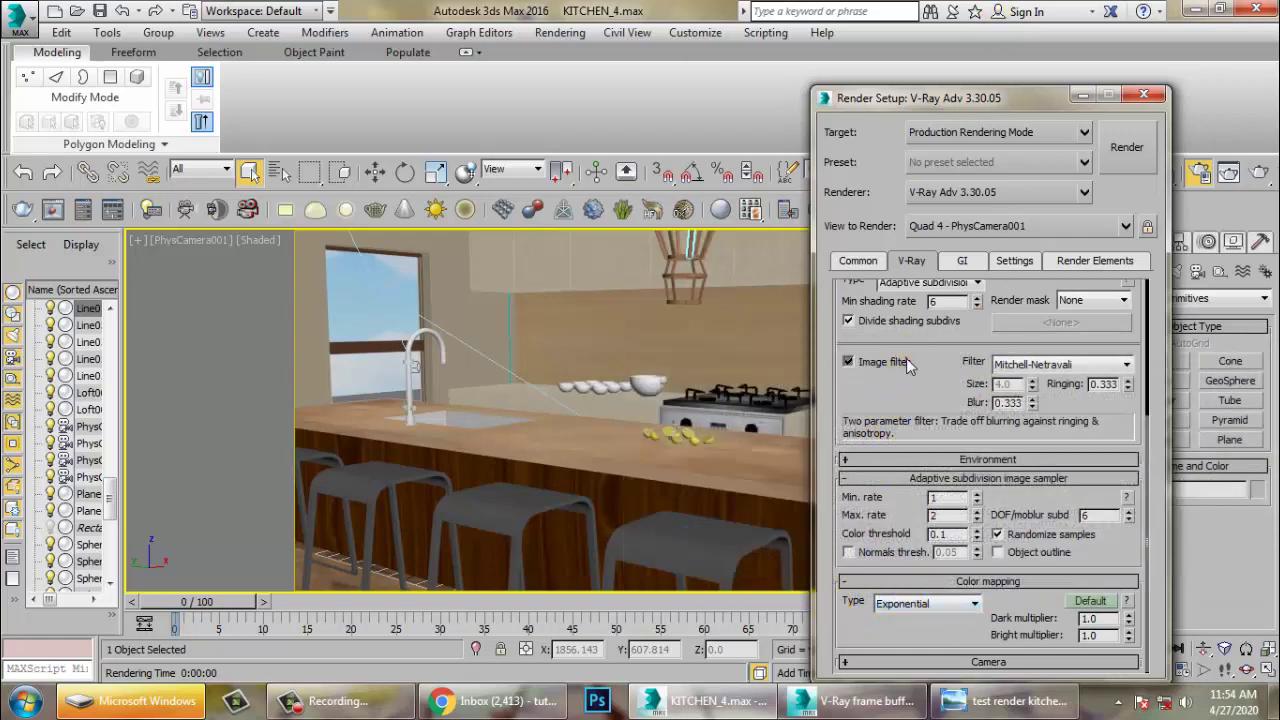
left_click_drag(910, 360, 953, 660)
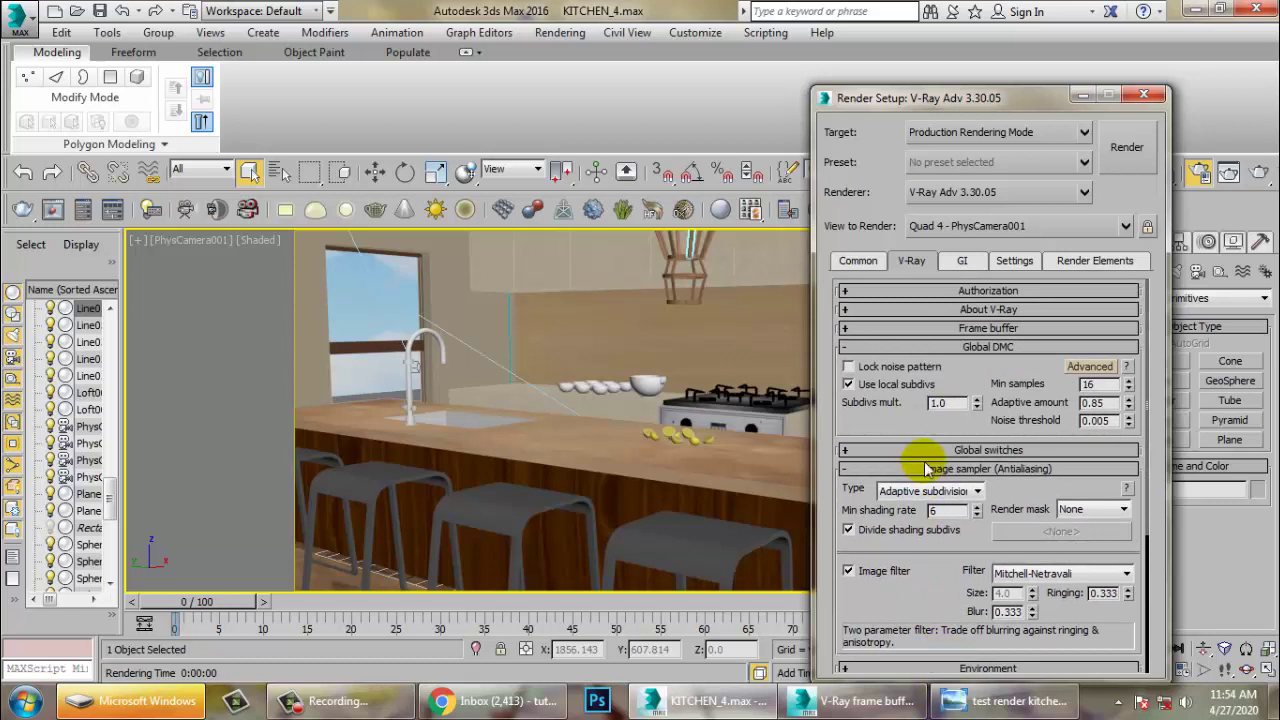
left_click(900, 449)
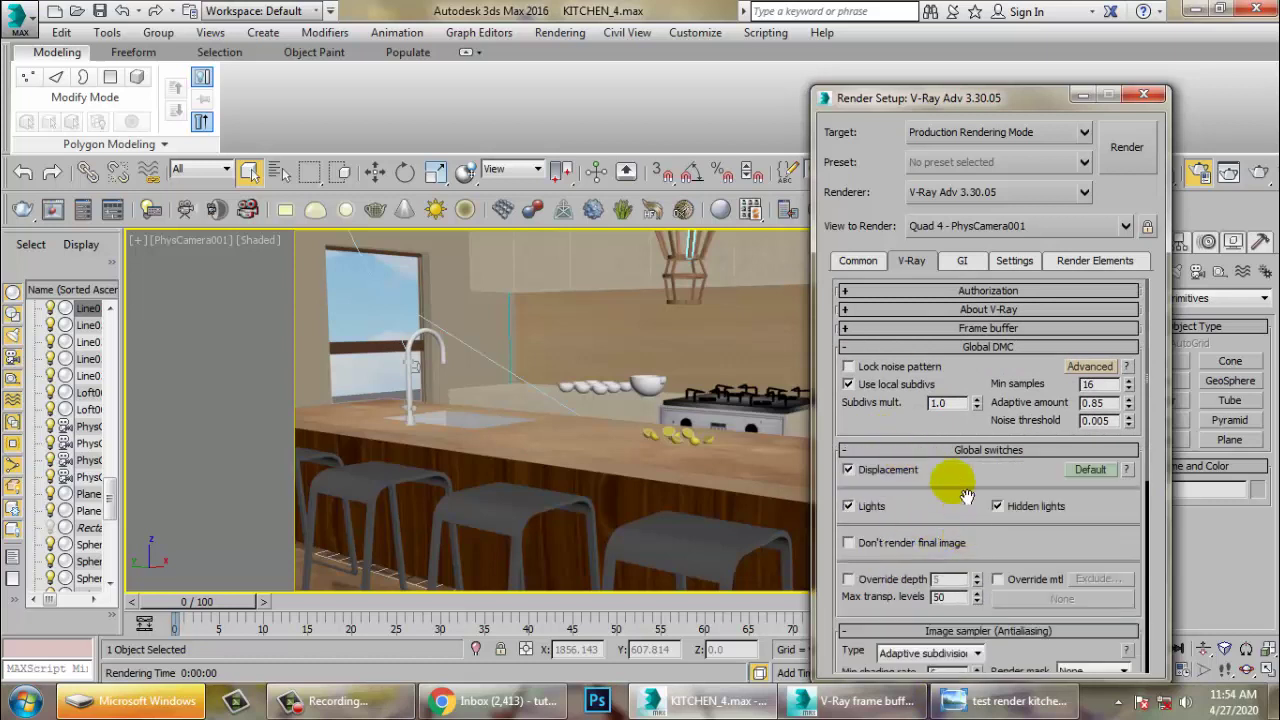
scroll(952, 490, "down", 3)
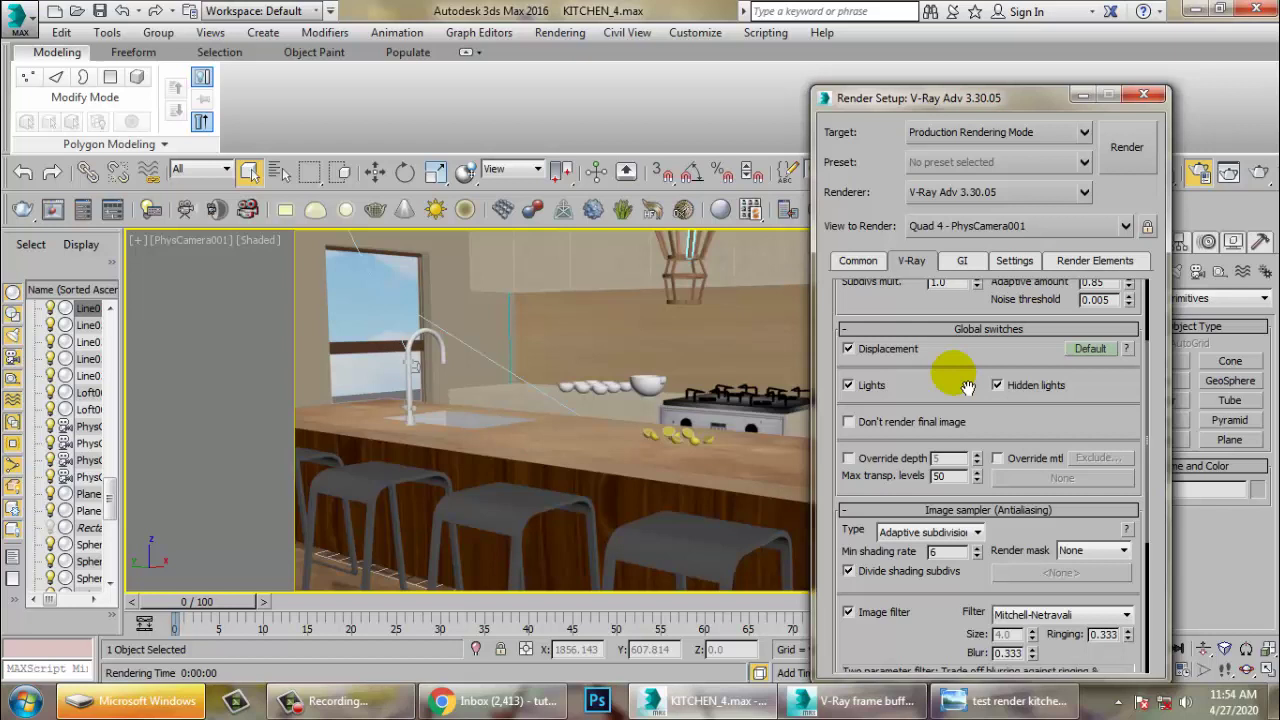
- Back on the GI tab, render the PhysCamera001 kitchen view with the lowered GI settings
left_click(964, 260)
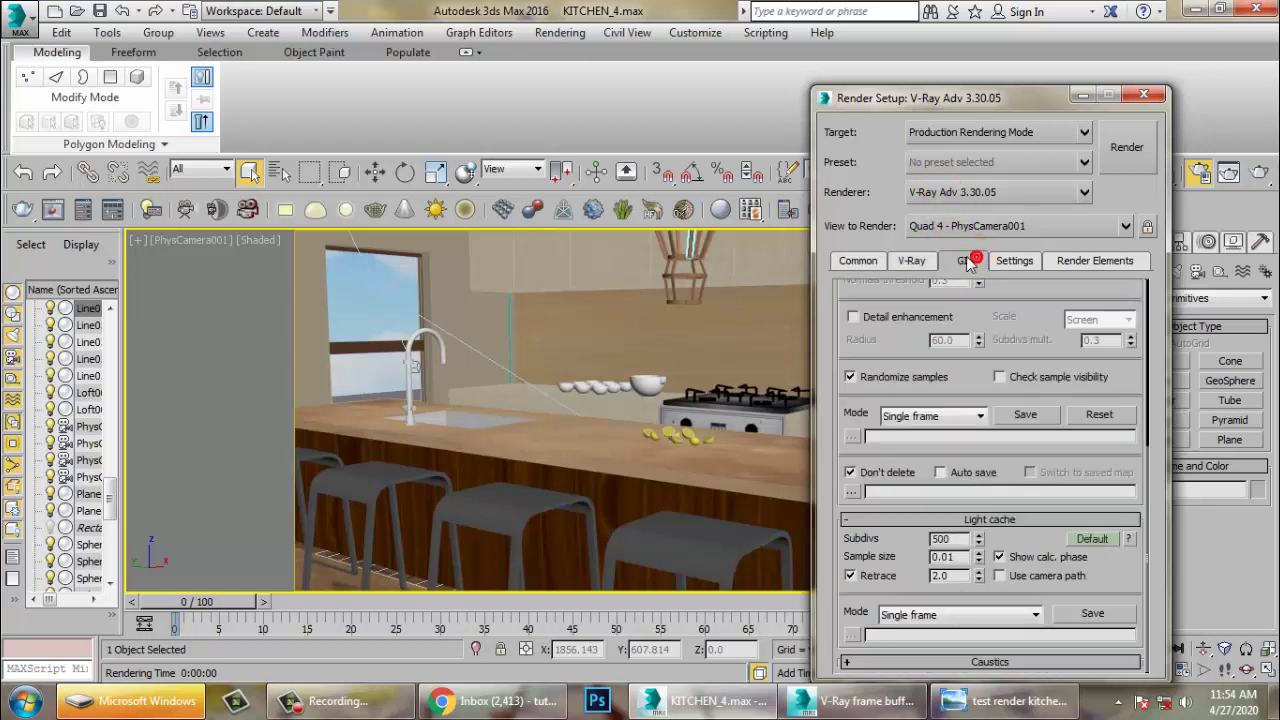
scroll(920, 348, "up", 7)
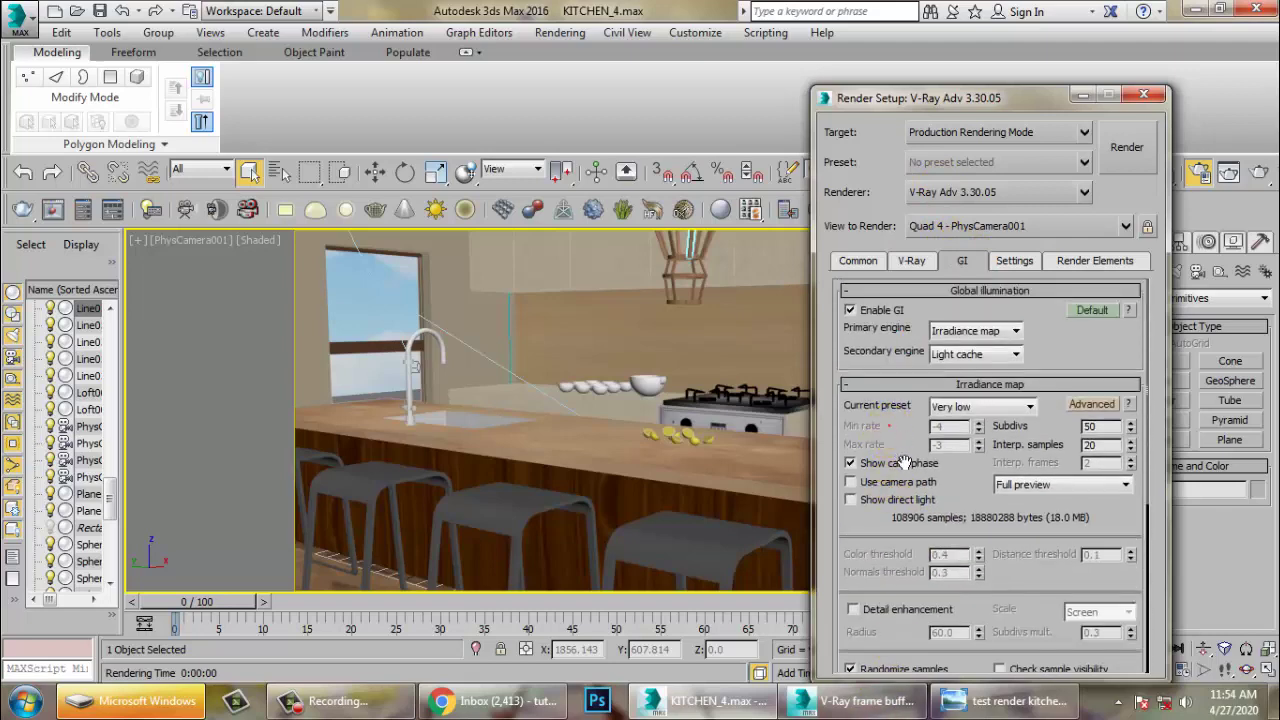
left_click(1125, 150)
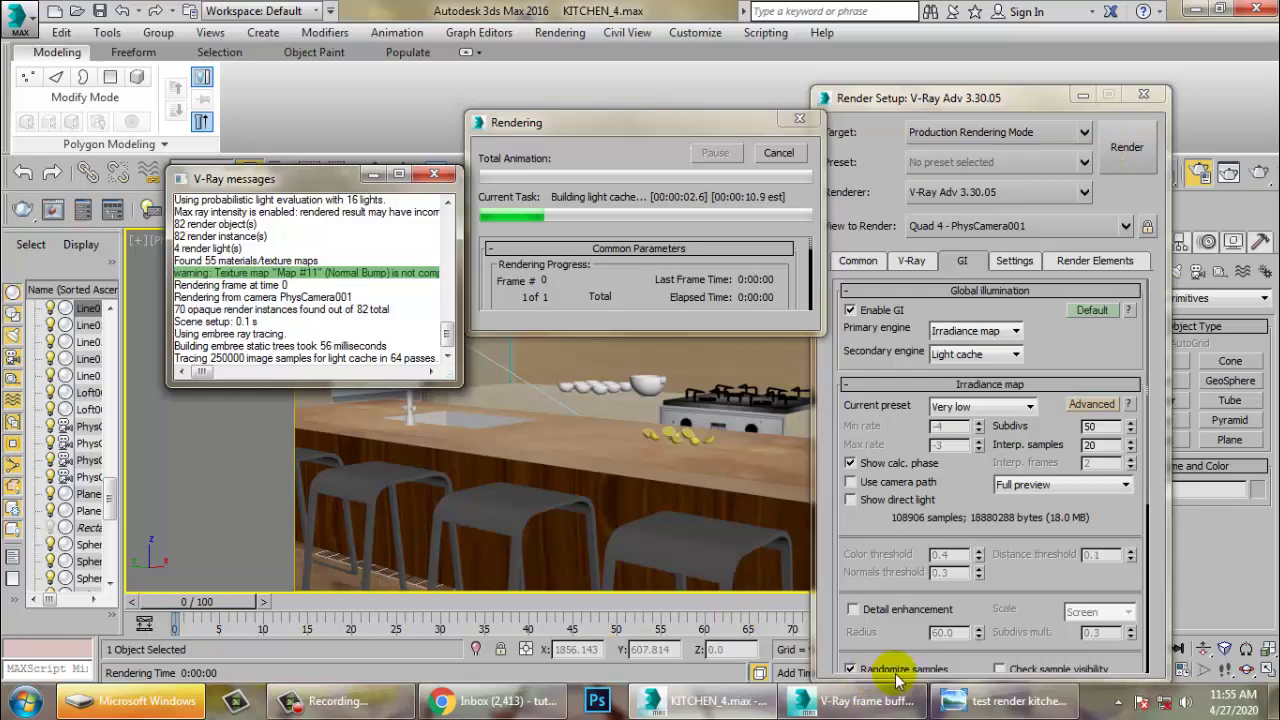
- Bring the V-Ray frame buffer forward and zoom out to 50% to watch the render
left_click(843, 705)
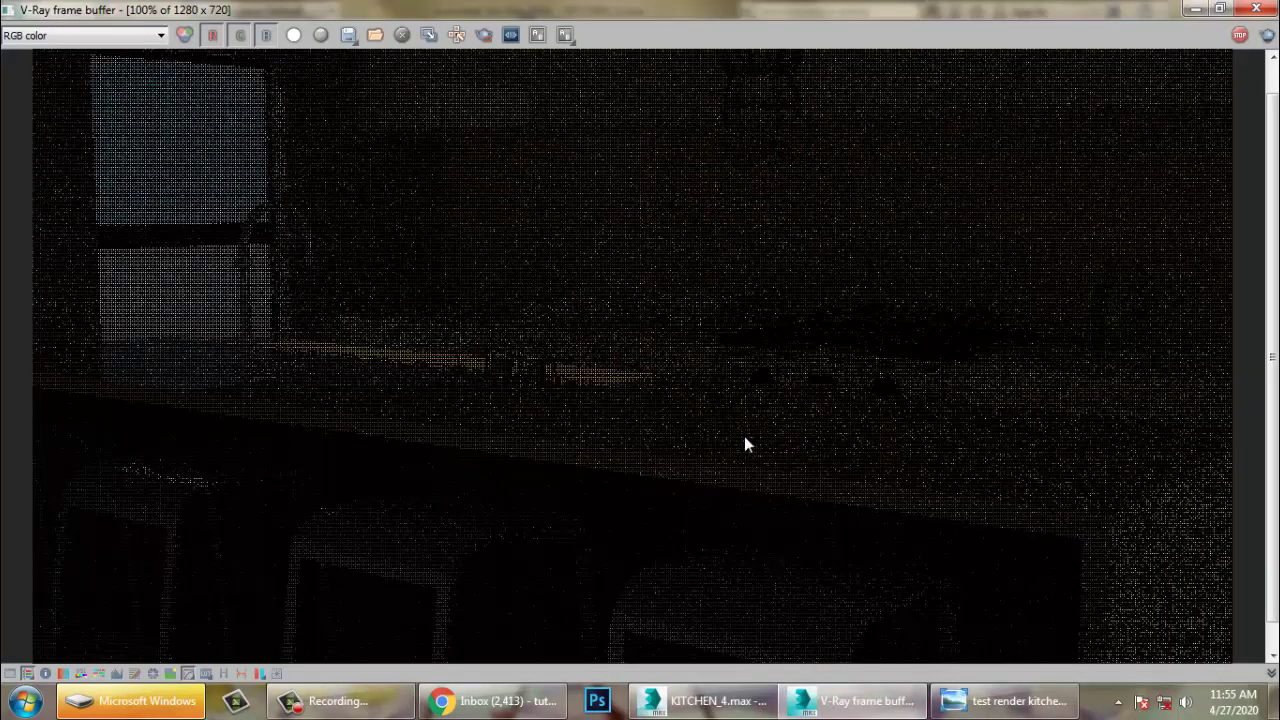
scroll(745, 438, "down", 1)
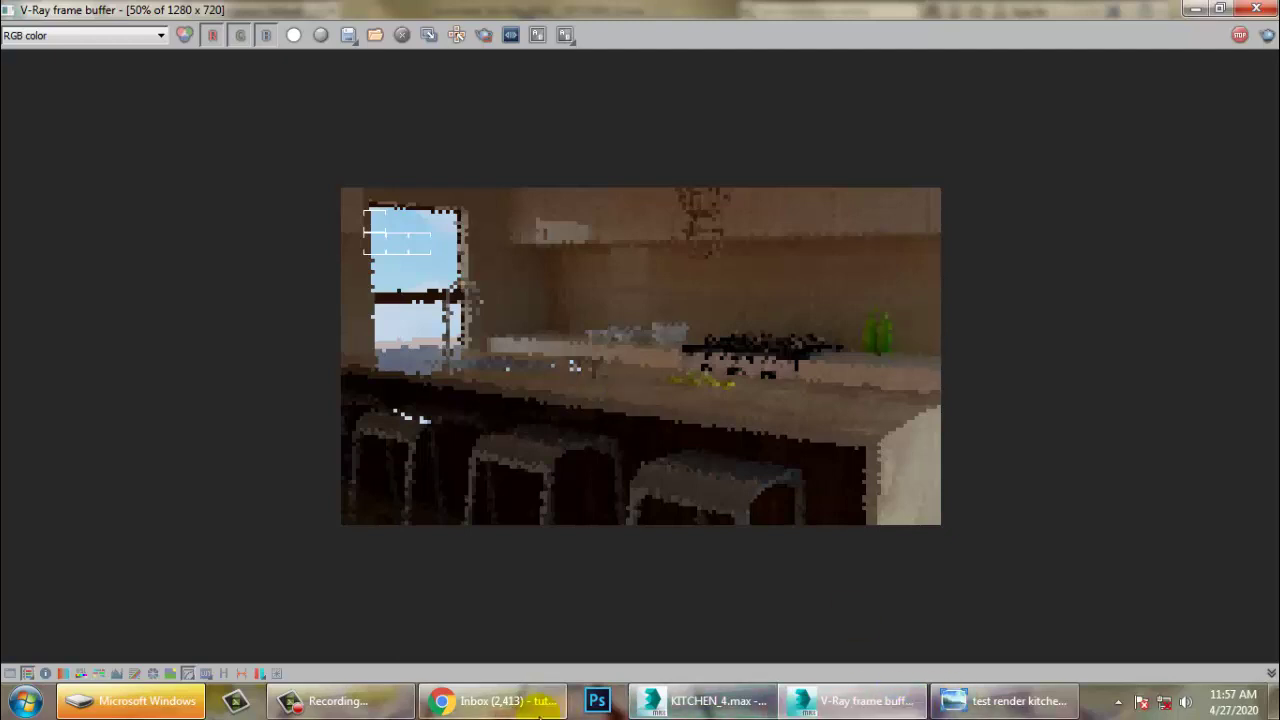
- Pause the screen recorder from its taskbar widget while the kitchen render completes
left_click(370, 700)
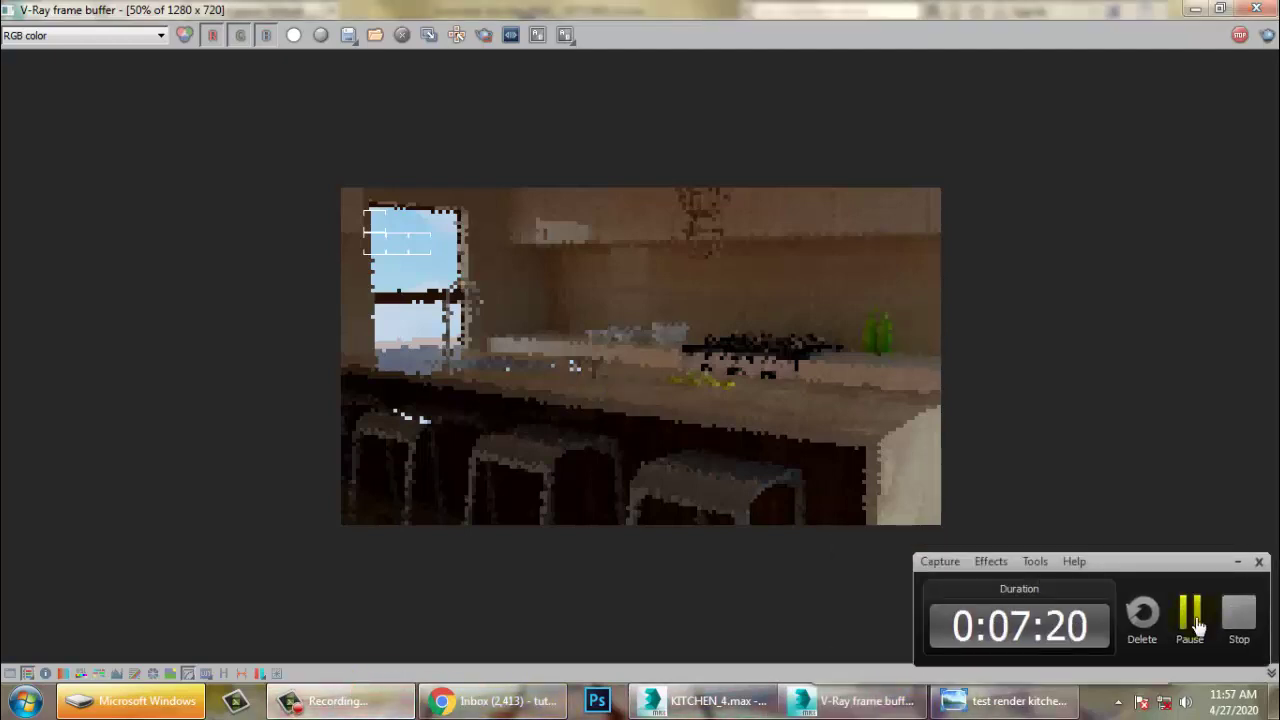
left_click(1198, 625)
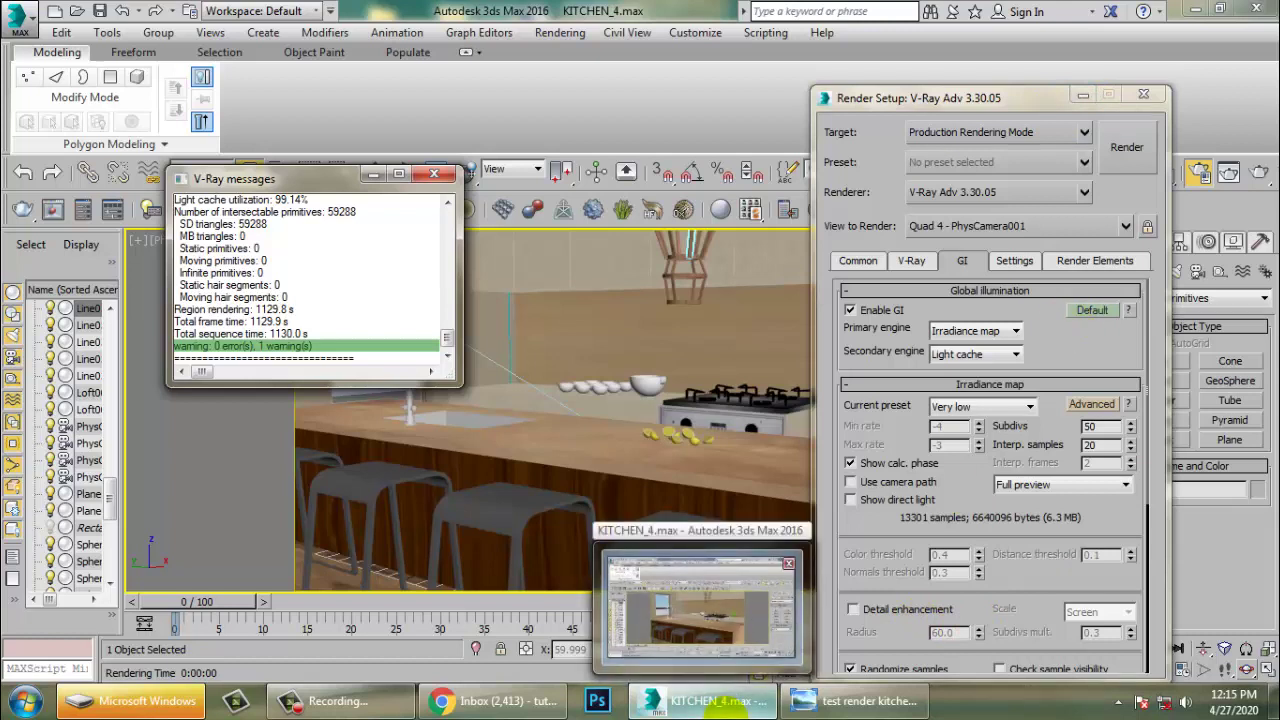
- Re-render the PhysCamera001 kitchen view with V-Ray and zoom the frame buffer
left_click(1125, 147)
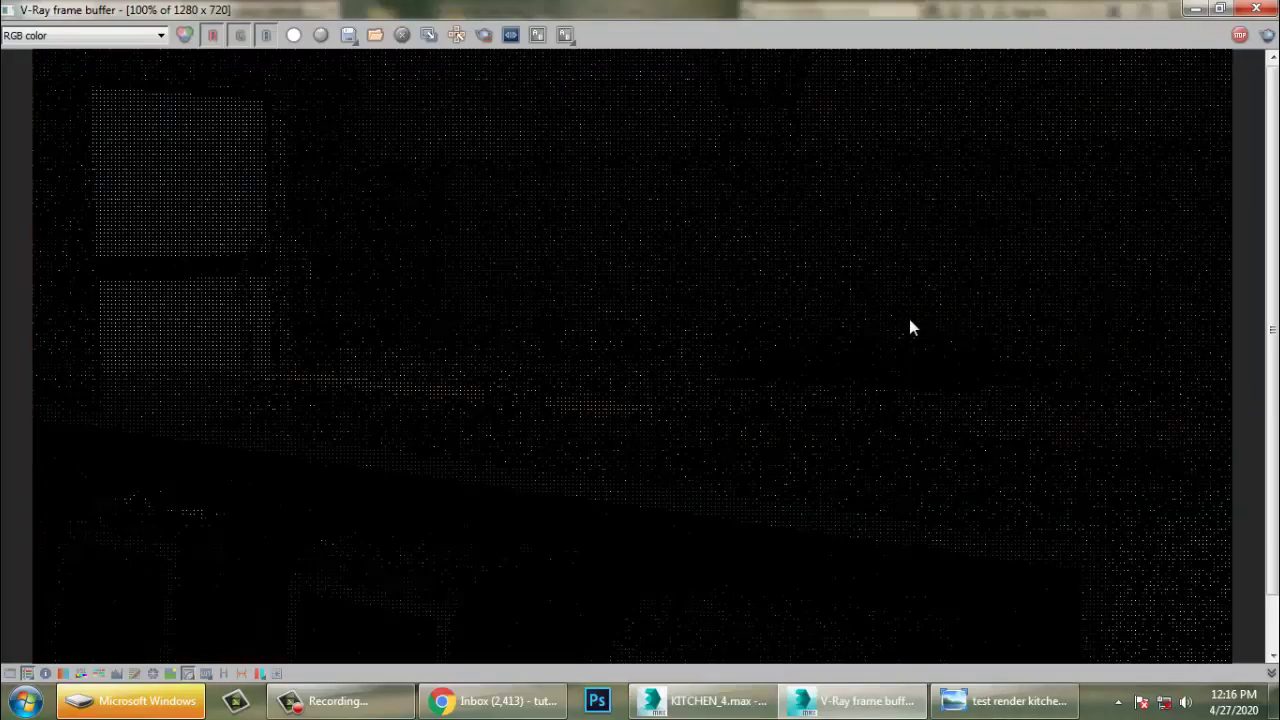
scroll(909, 320, "down", 1)
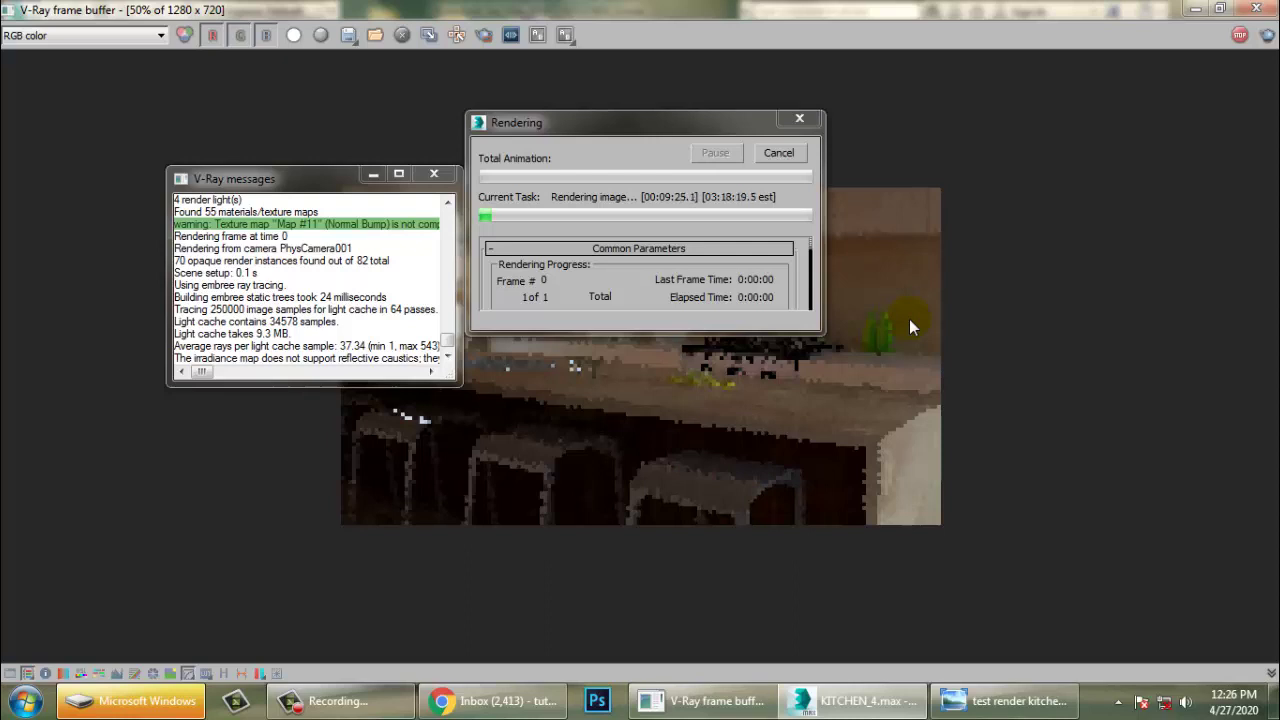
- Drag the Rendering progress dialog right and the V-Ray message log up-left, clear of the image
left_click_drag(500, 122, 910, 214)
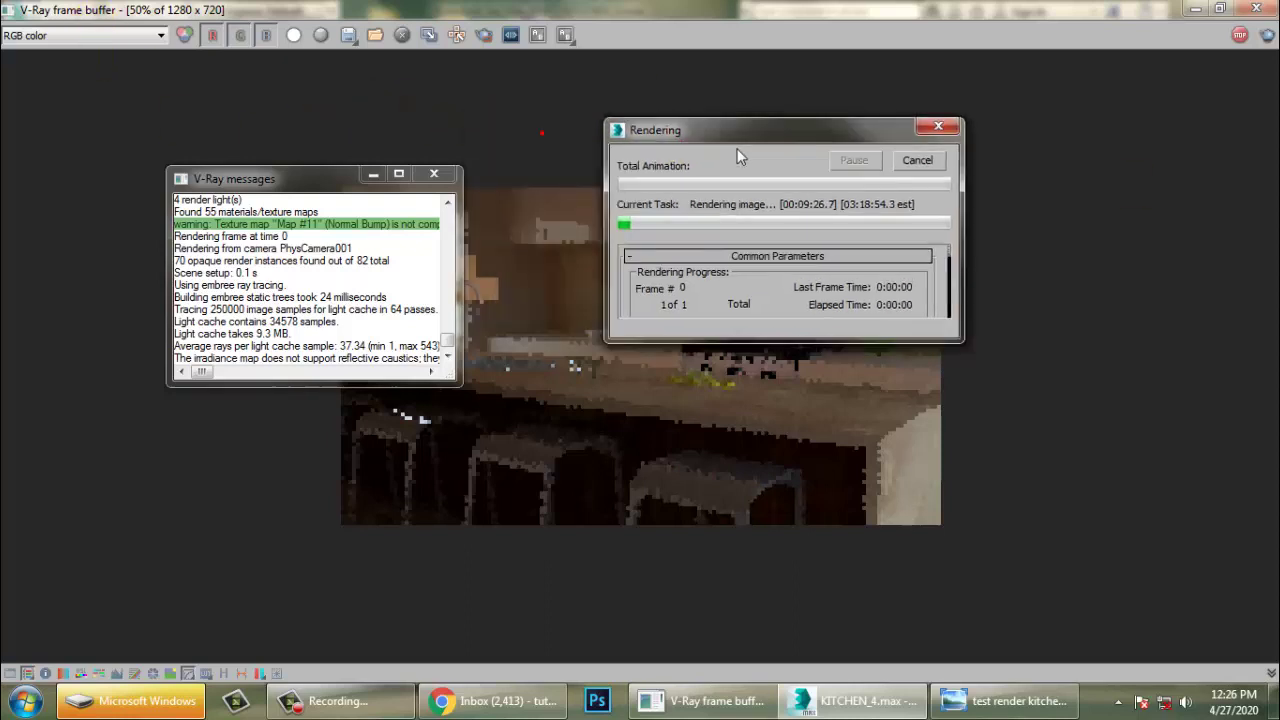
left_click_drag(1010, 252, 1067, 272)
left_click_drag(1010, 233, 1053, 251)
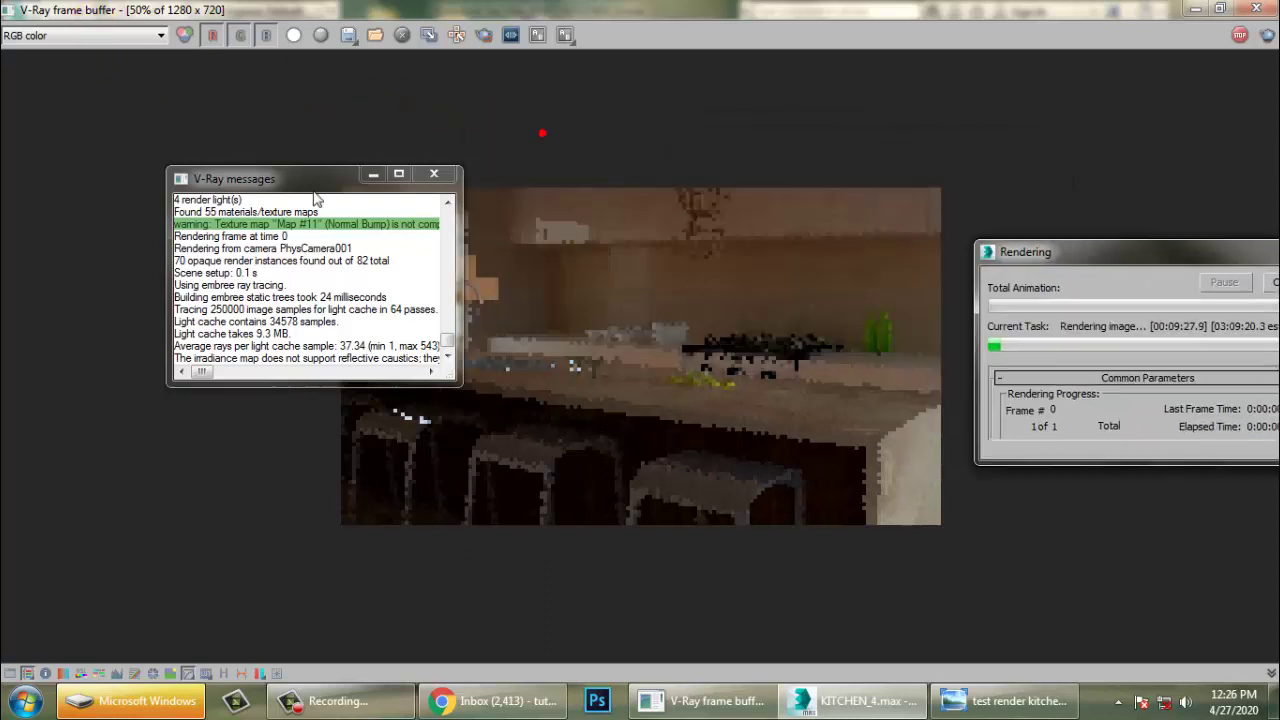
left_click_drag(290, 178, 217, 113)
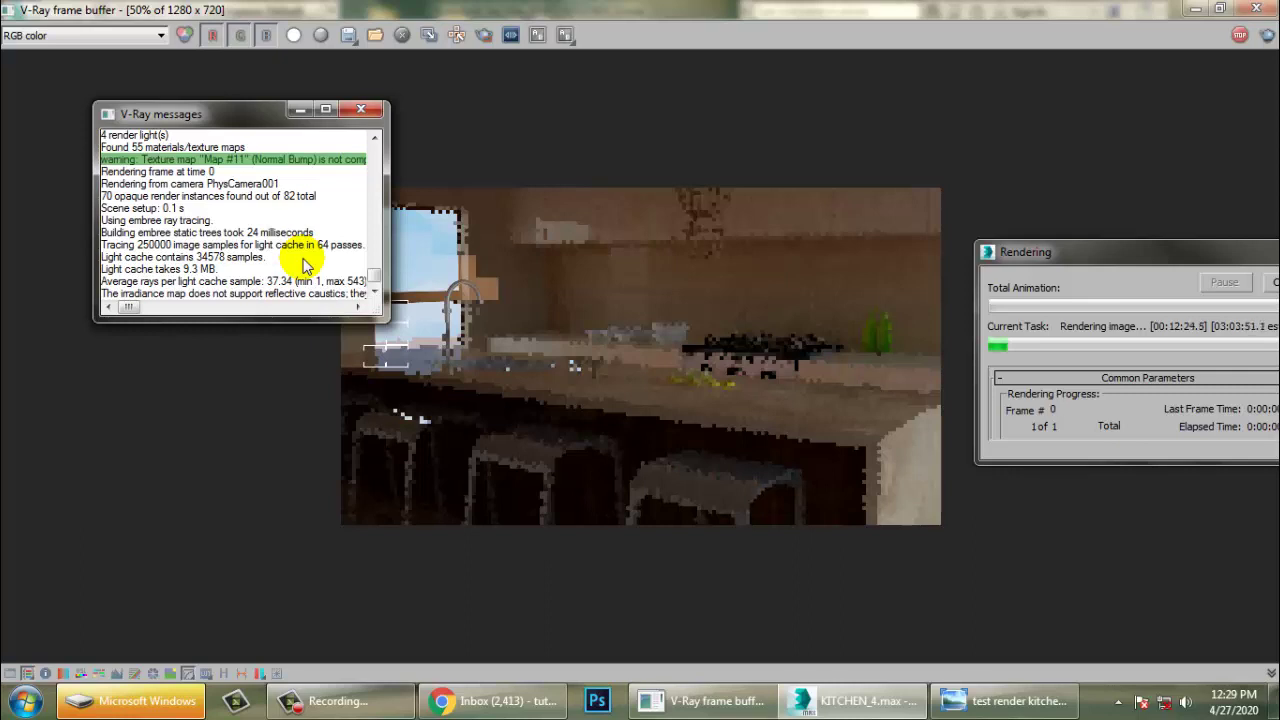
- Pause the screen recorder from its taskbar panel until the kitchen render finishes
left_click(339, 710)
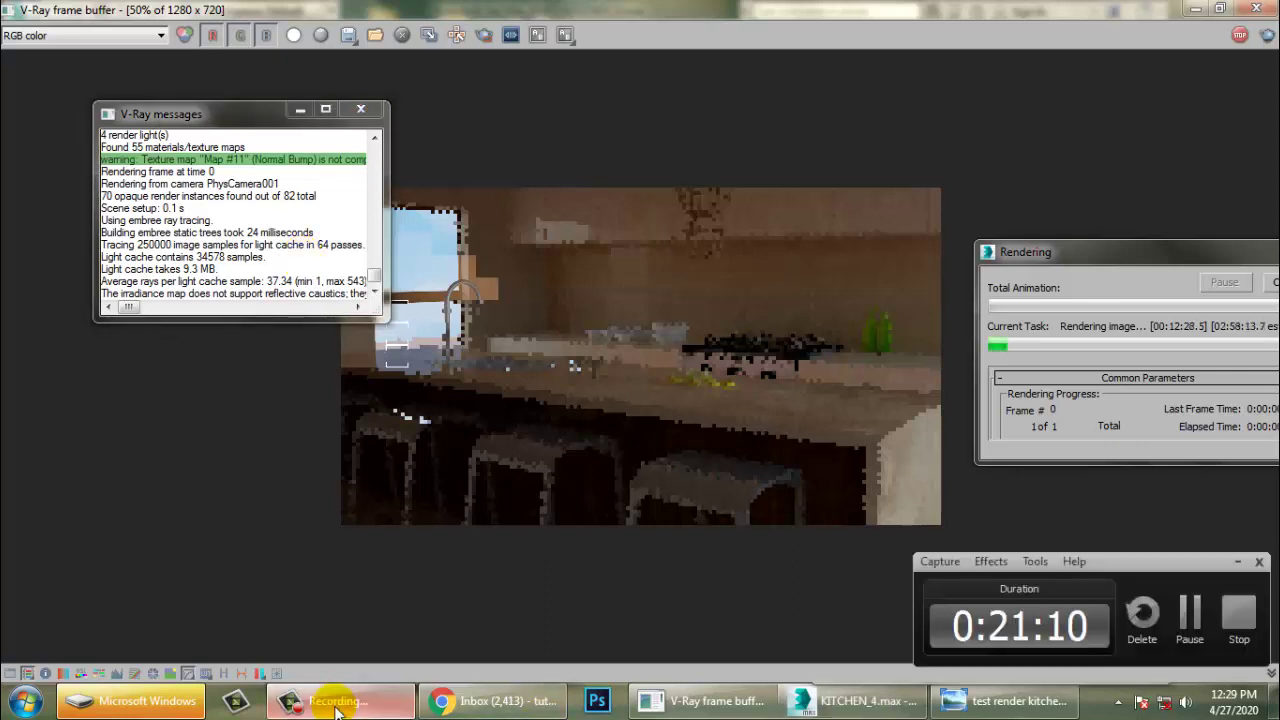
left_click(1189, 617)
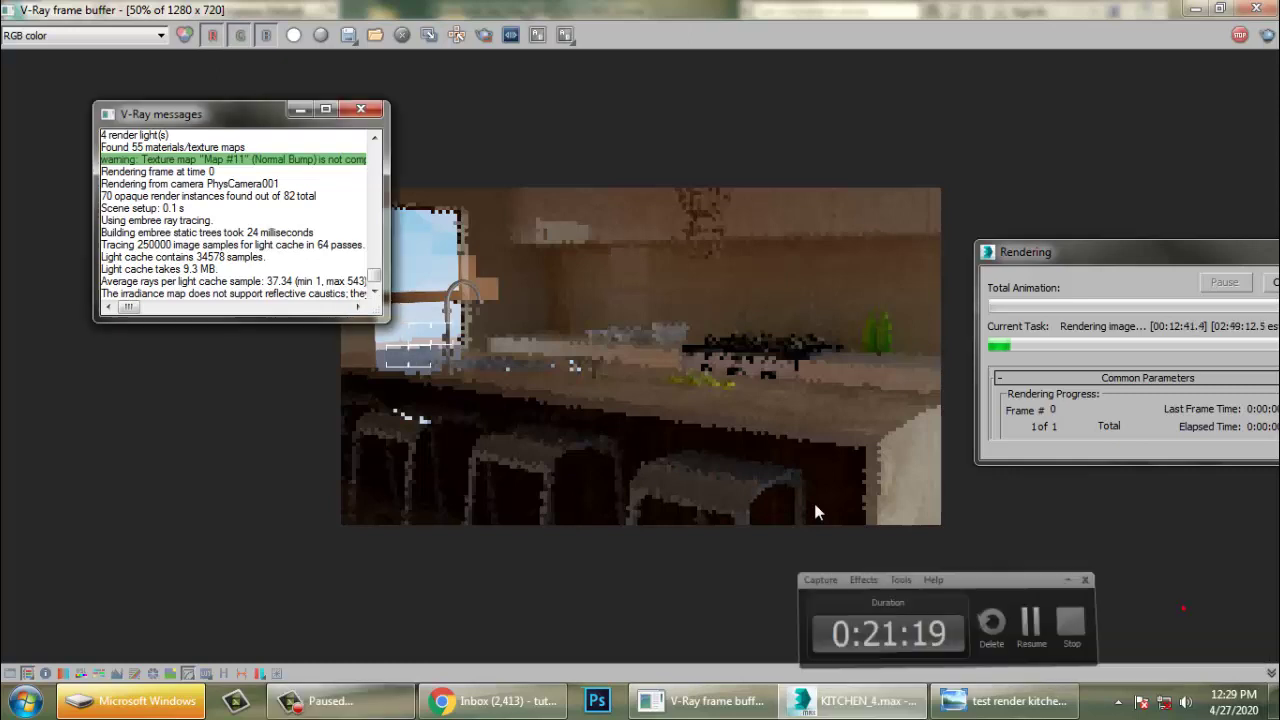
left_click(340, 712)
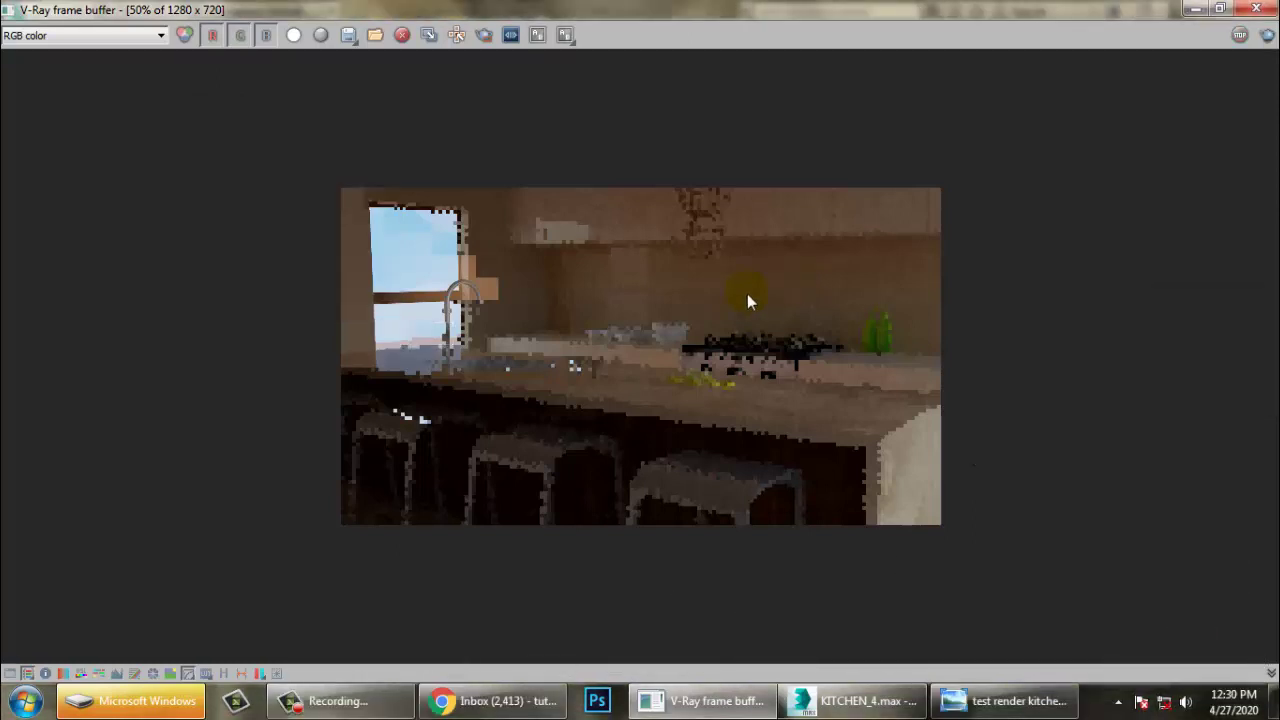
left_click(365, 700)
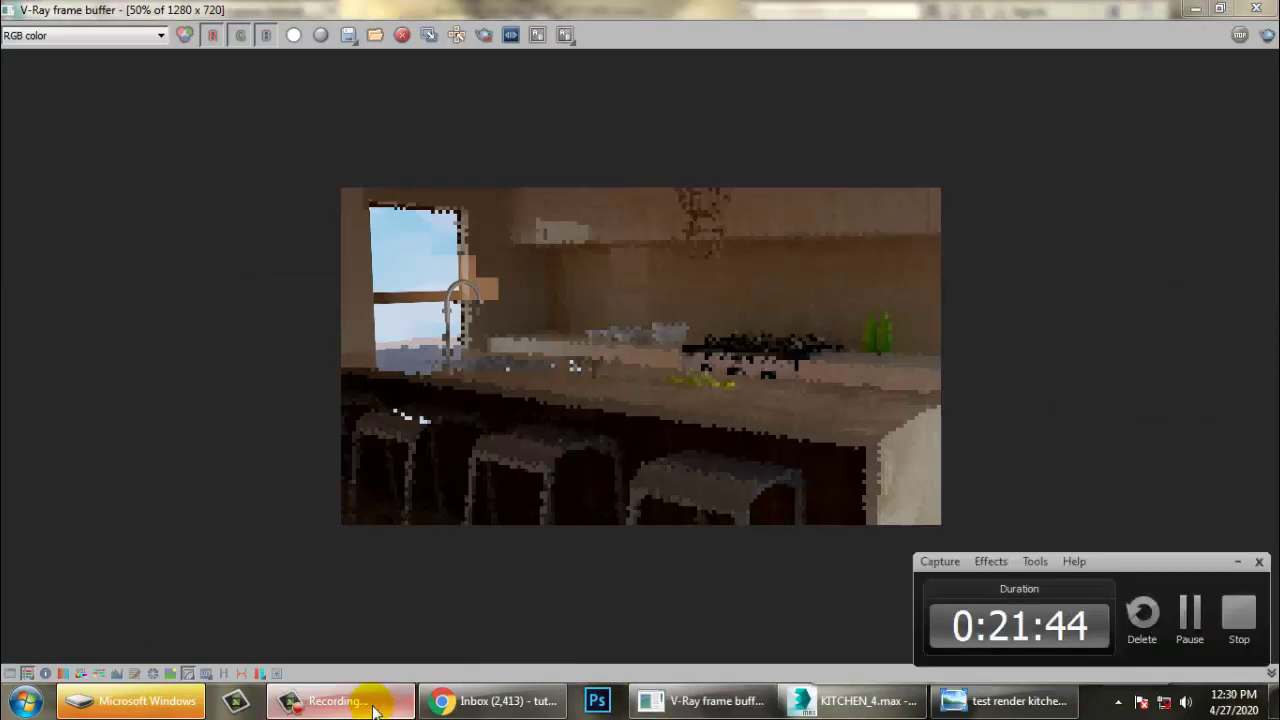
left_click(1213, 611)
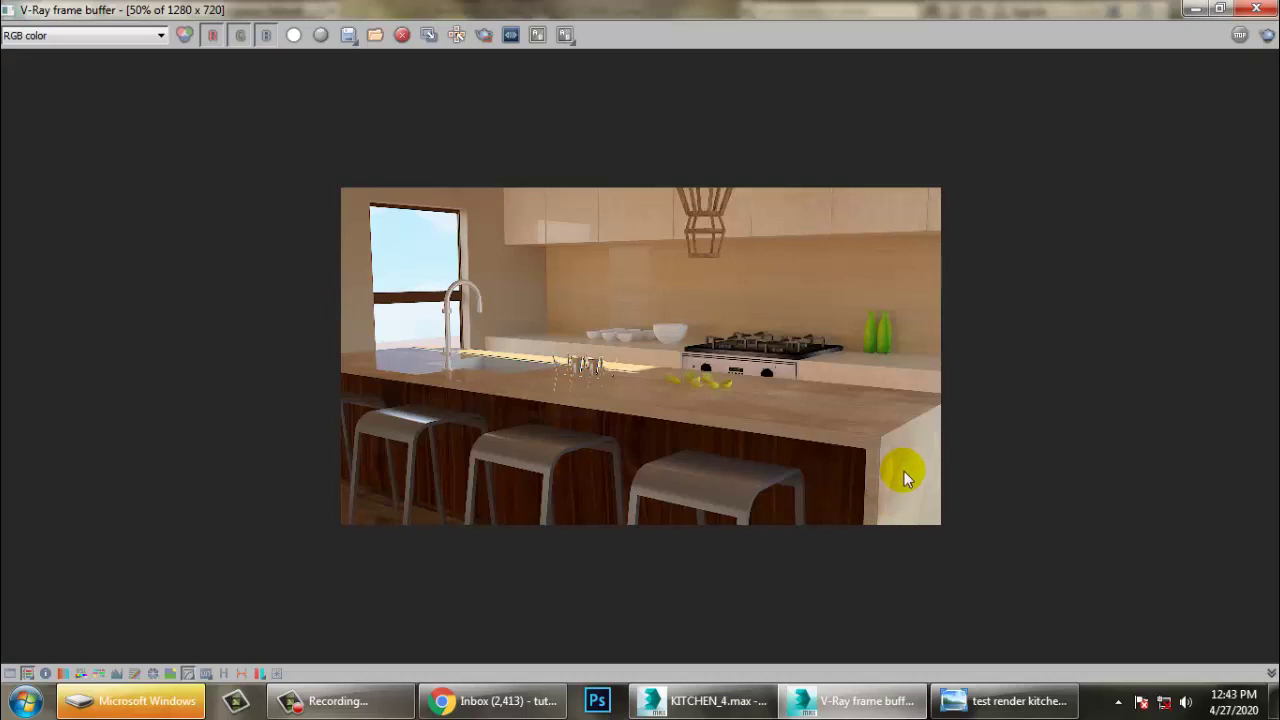
- View the Atmosphere, RGB, Diffuse Filter, GI, Lighting and Reflection passes in turn
left_click(70, 36)
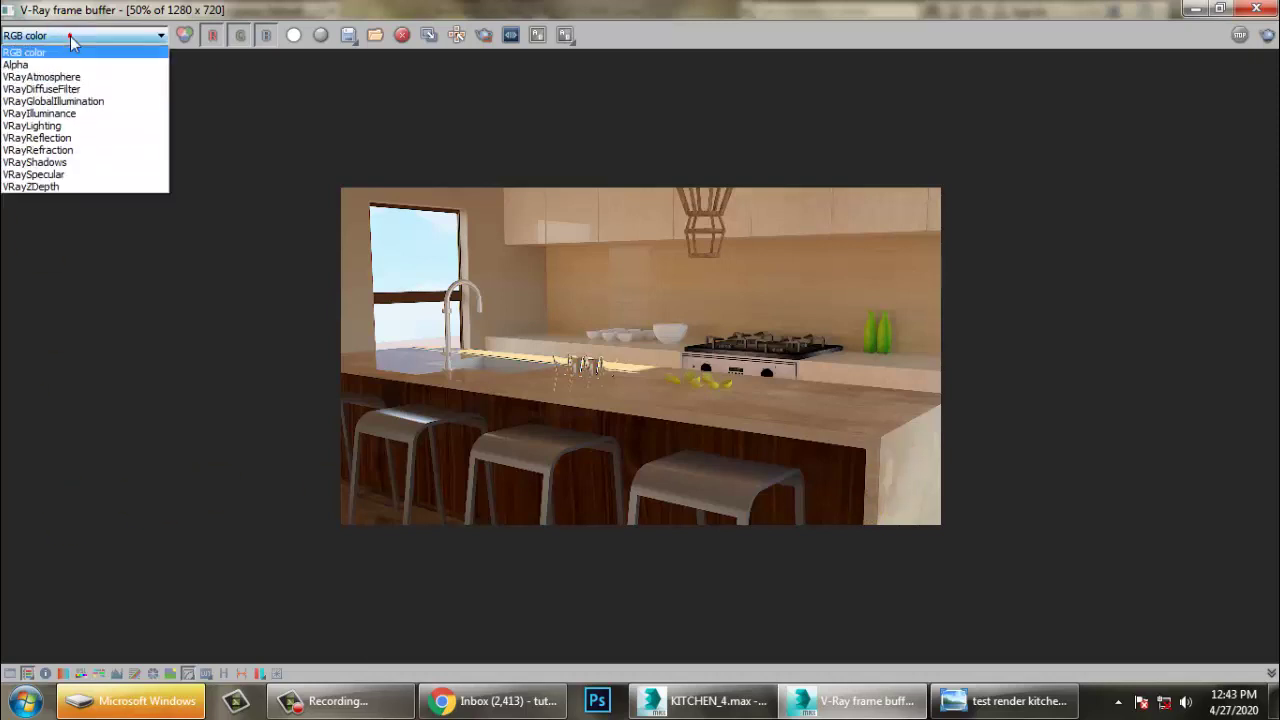
left_click(85, 77)
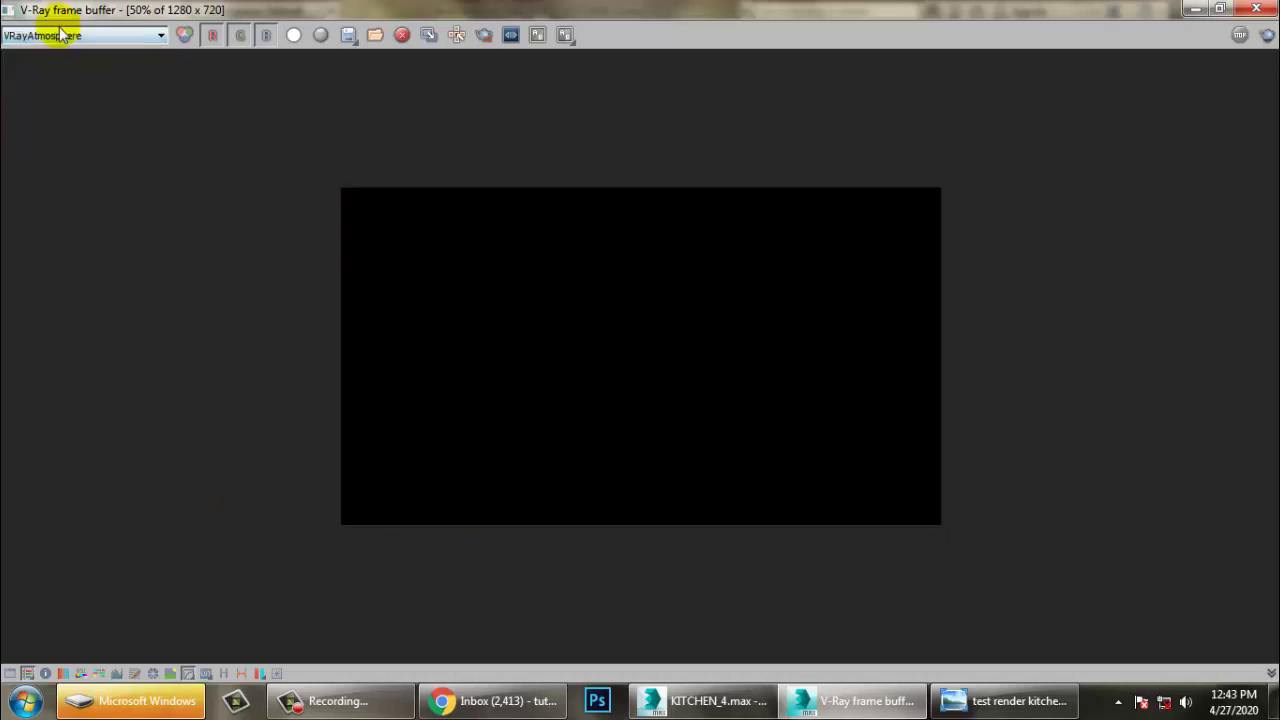
left_click(70, 36)
left_click(82, 53)
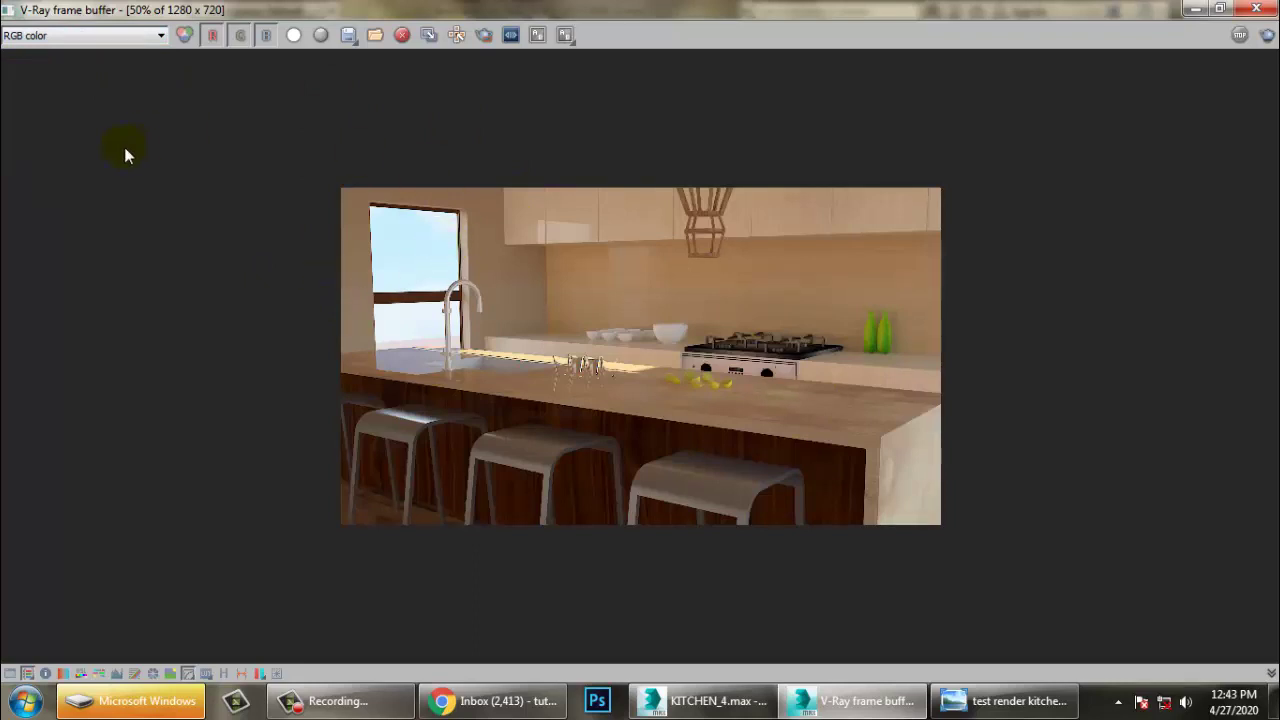
left_click(80, 31)
left_click(86, 89)
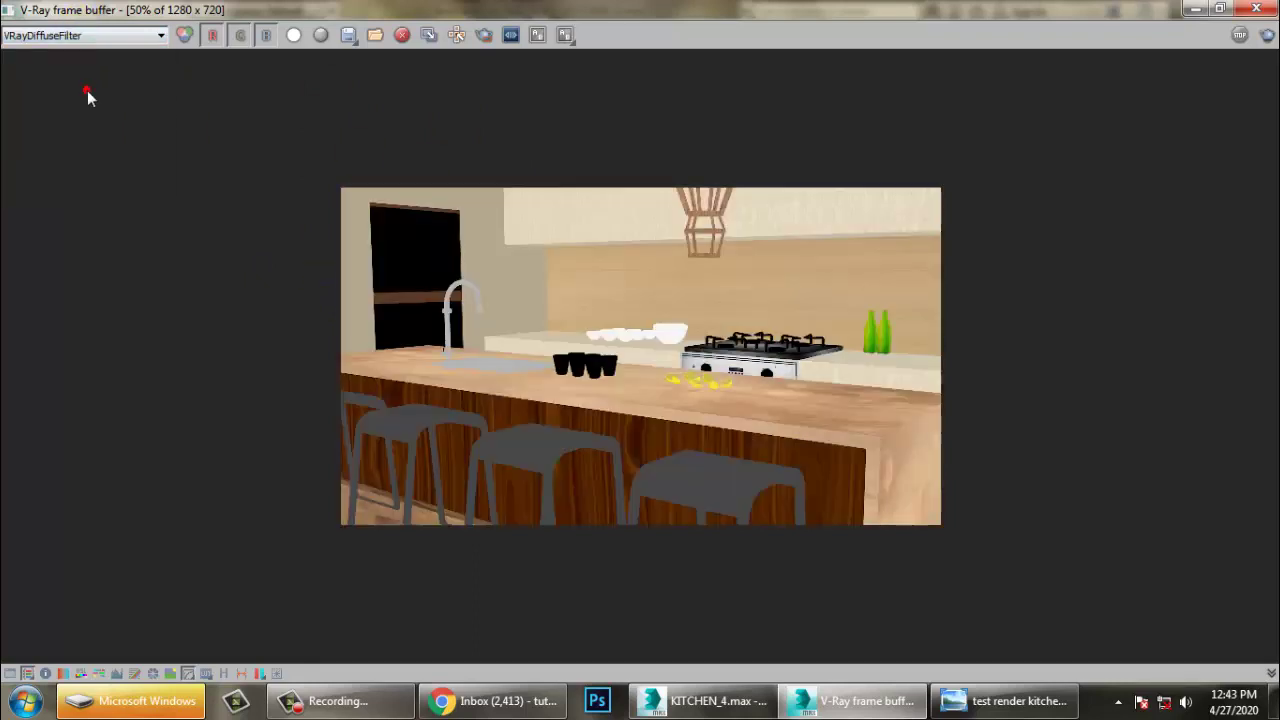
left_click(64, 35)
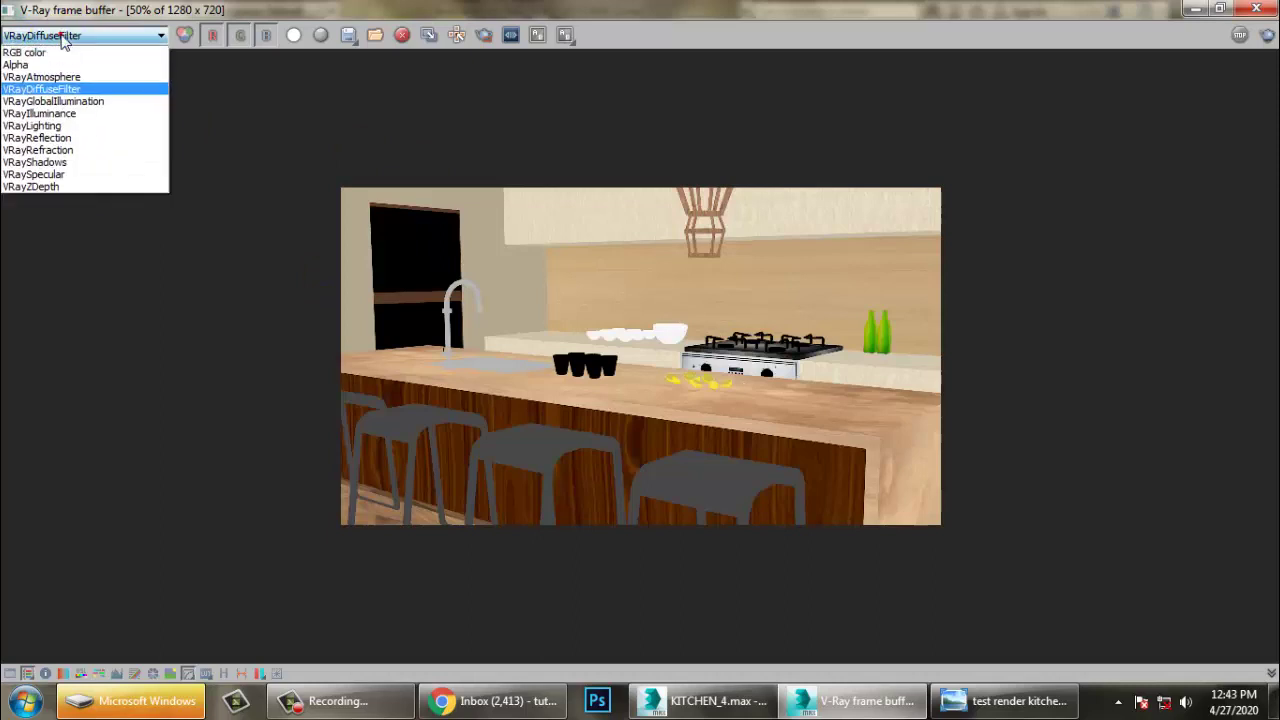
left_click(72, 103)
left_click(76, 35)
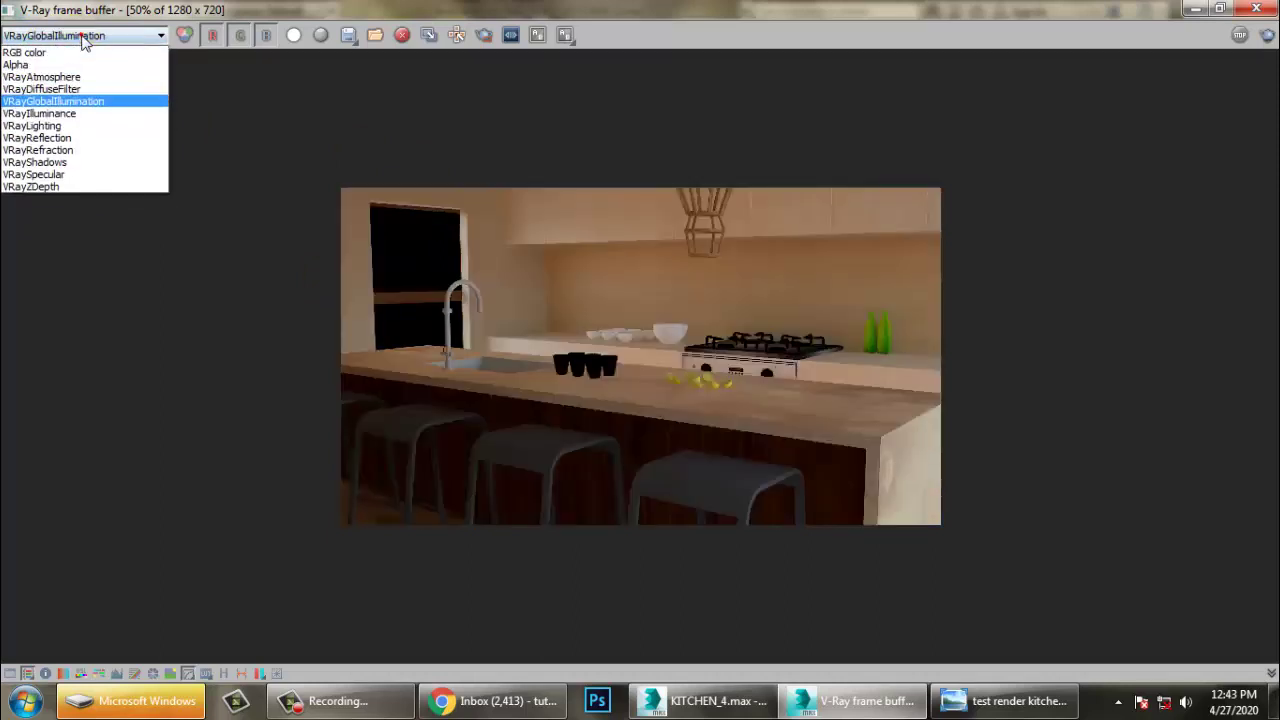
left_click(86, 127)
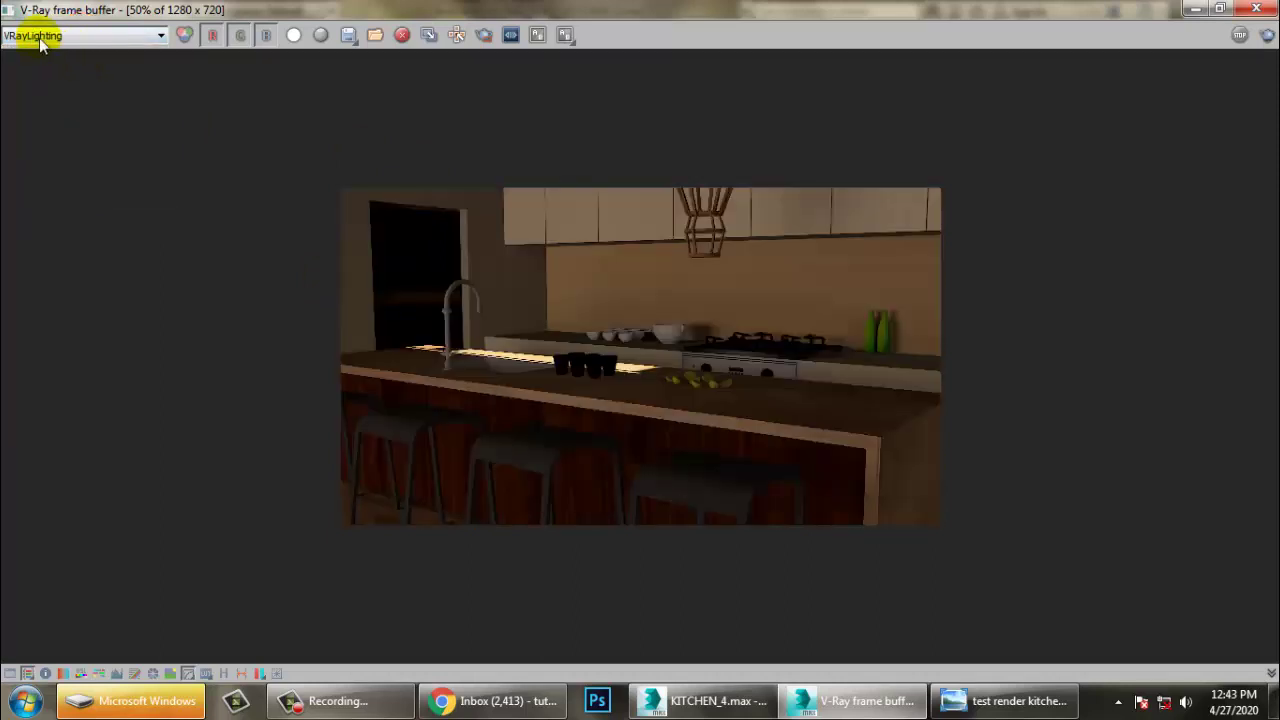
left_click(62, 37)
left_click(74, 138)
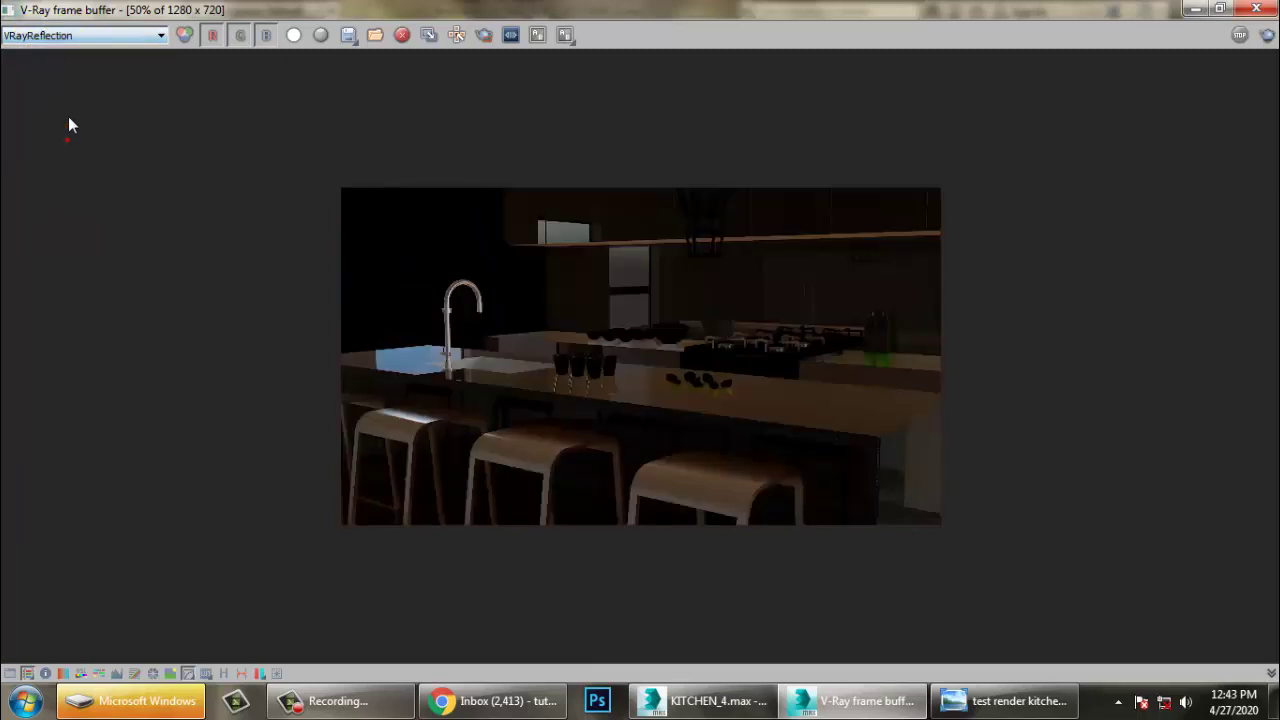
- View the Refraction, Shadows, Specular and Z-Depth passes, then RGB, ending on VRayDiffuseFilter
left_click(63, 38)
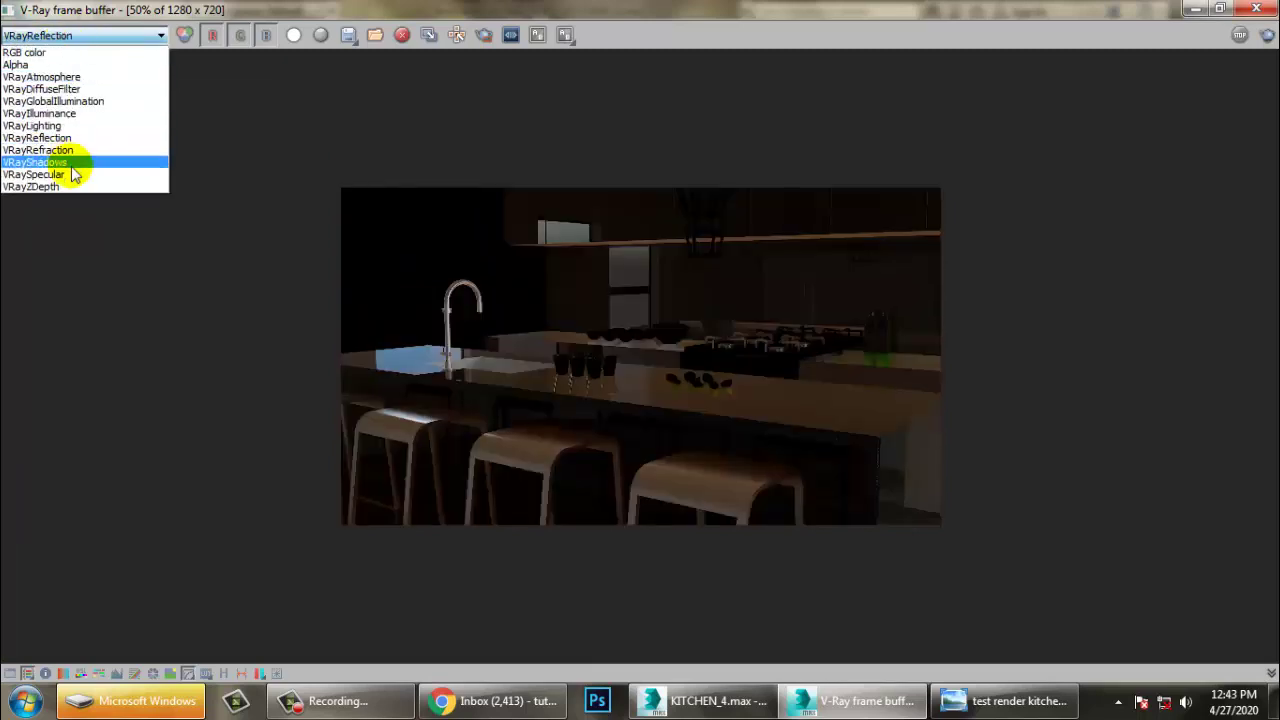
left_click(74, 145)
left_click(73, 39)
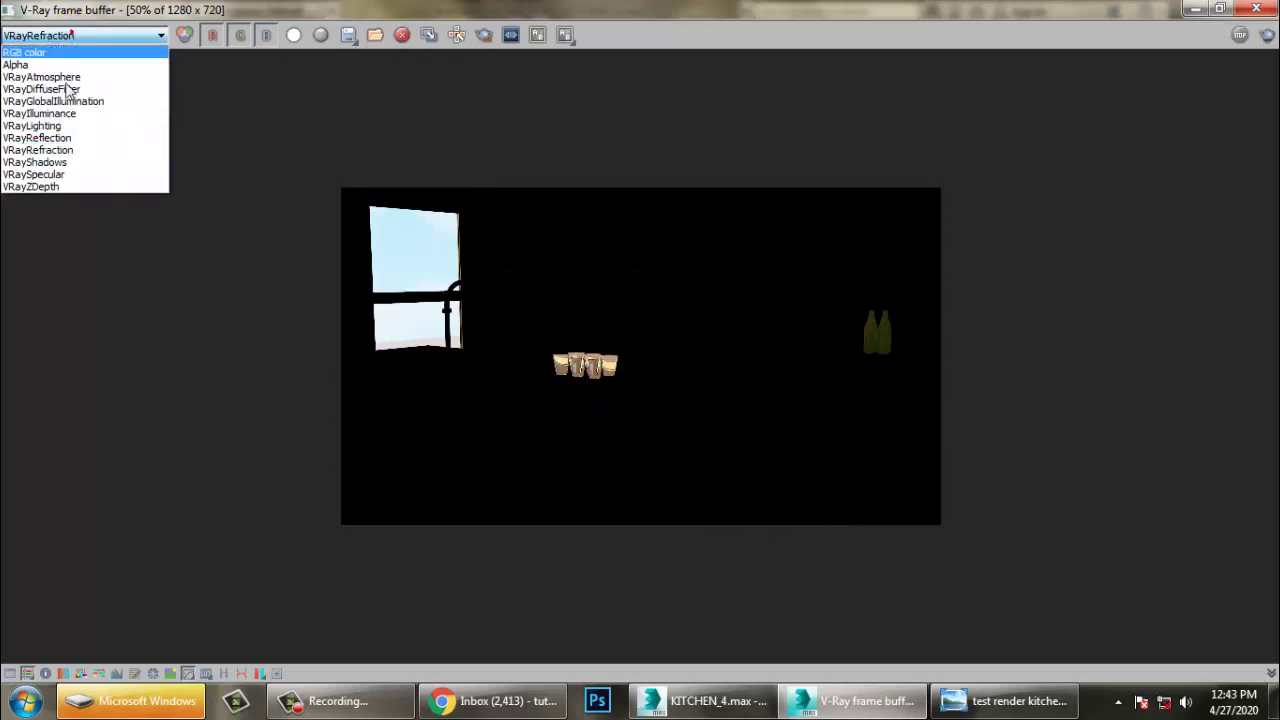
left_click(80, 160)
left_click(73, 37)
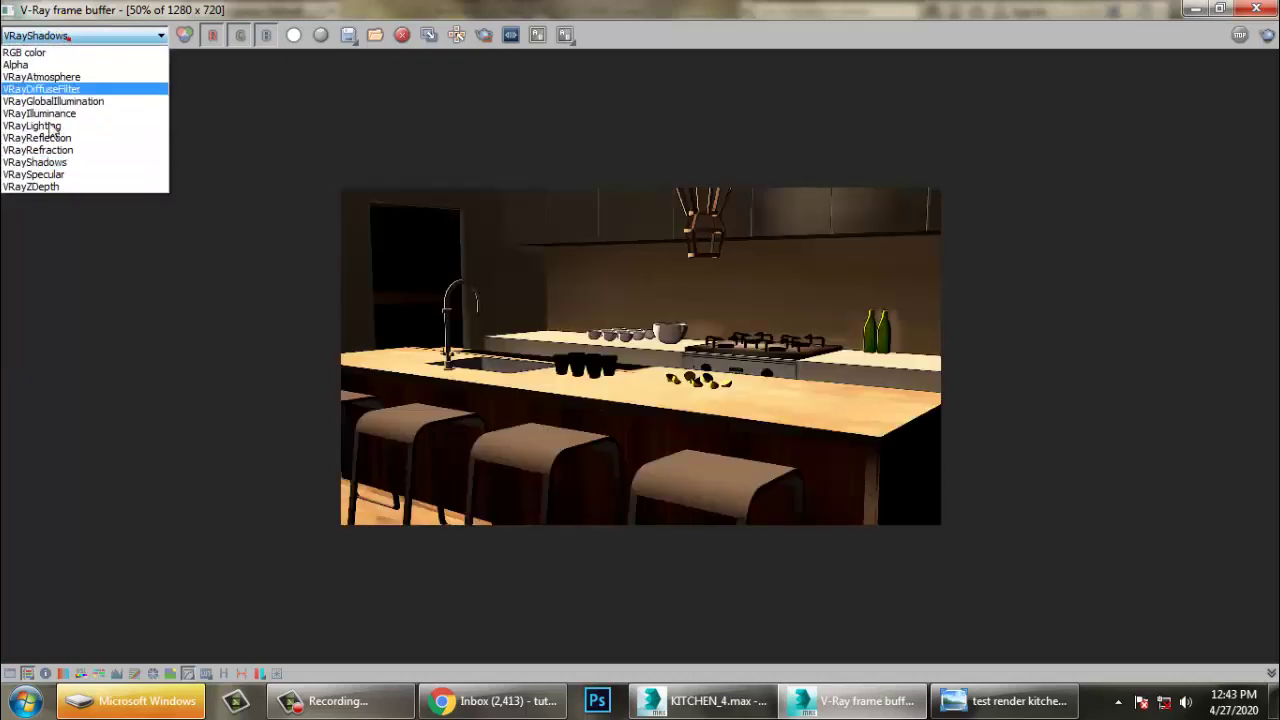
left_click(52, 172)
left_click(89, 40)
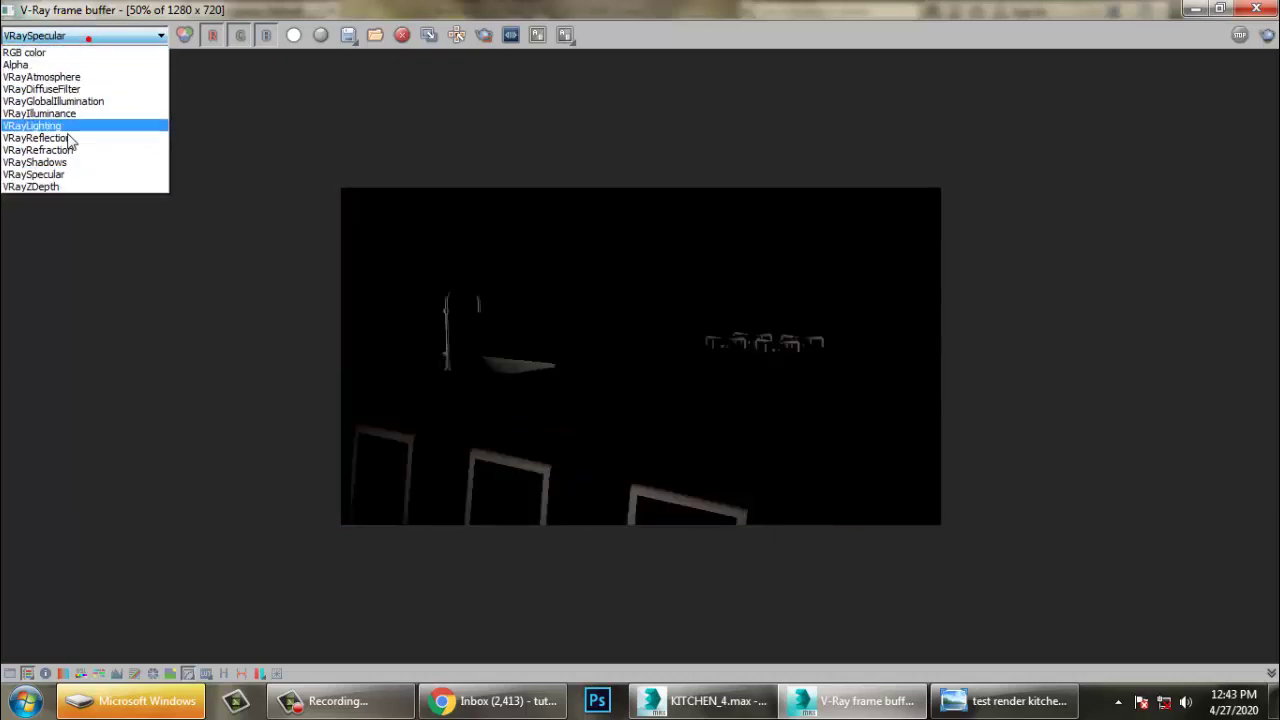
left_click(63, 187)
left_click(77, 41)
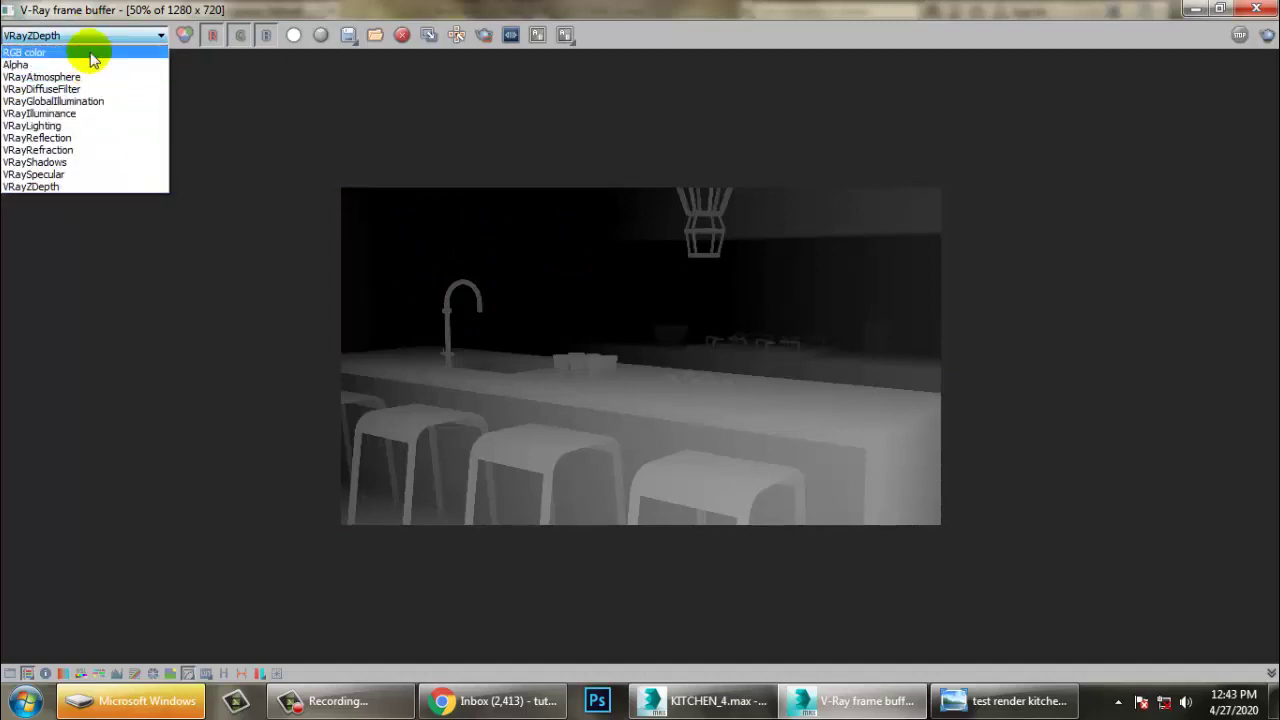
left_click(90, 54)
left_click(48, 38)
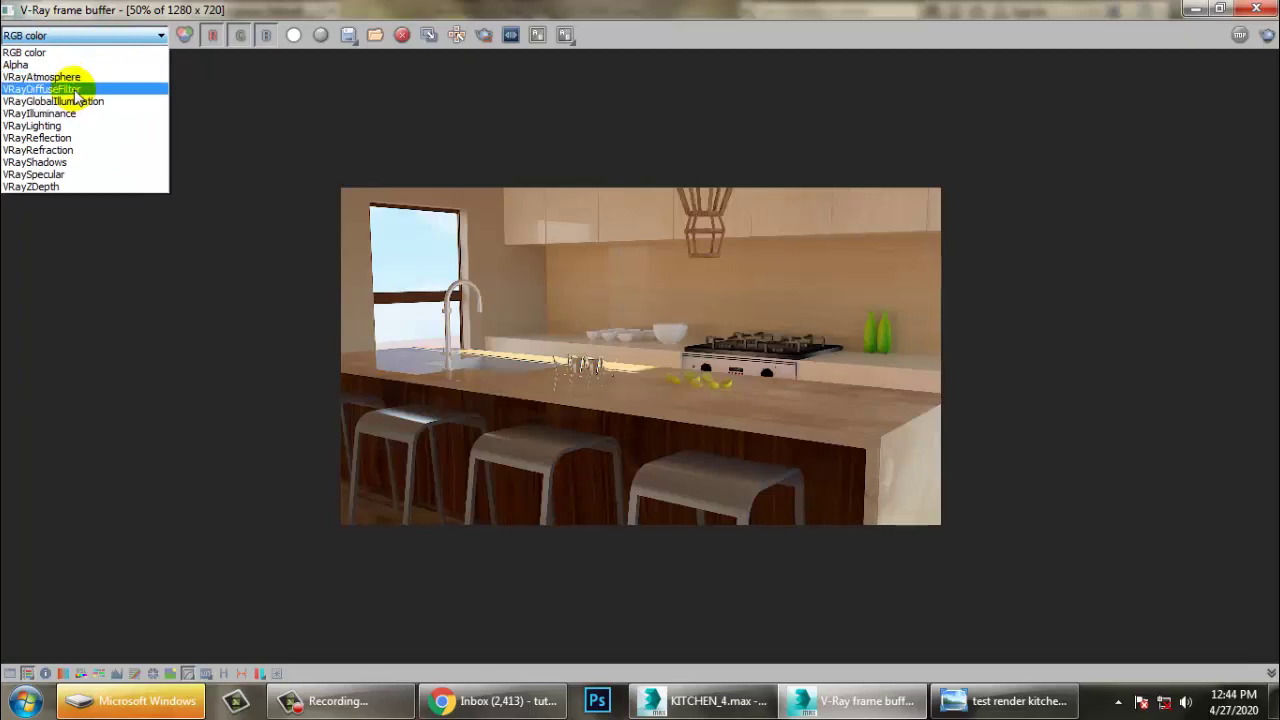
left_click(73, 89)
- Begin saving the diffuse pass and create a new Desktop folder named 'pass kitchen'
left_click(348, 35)
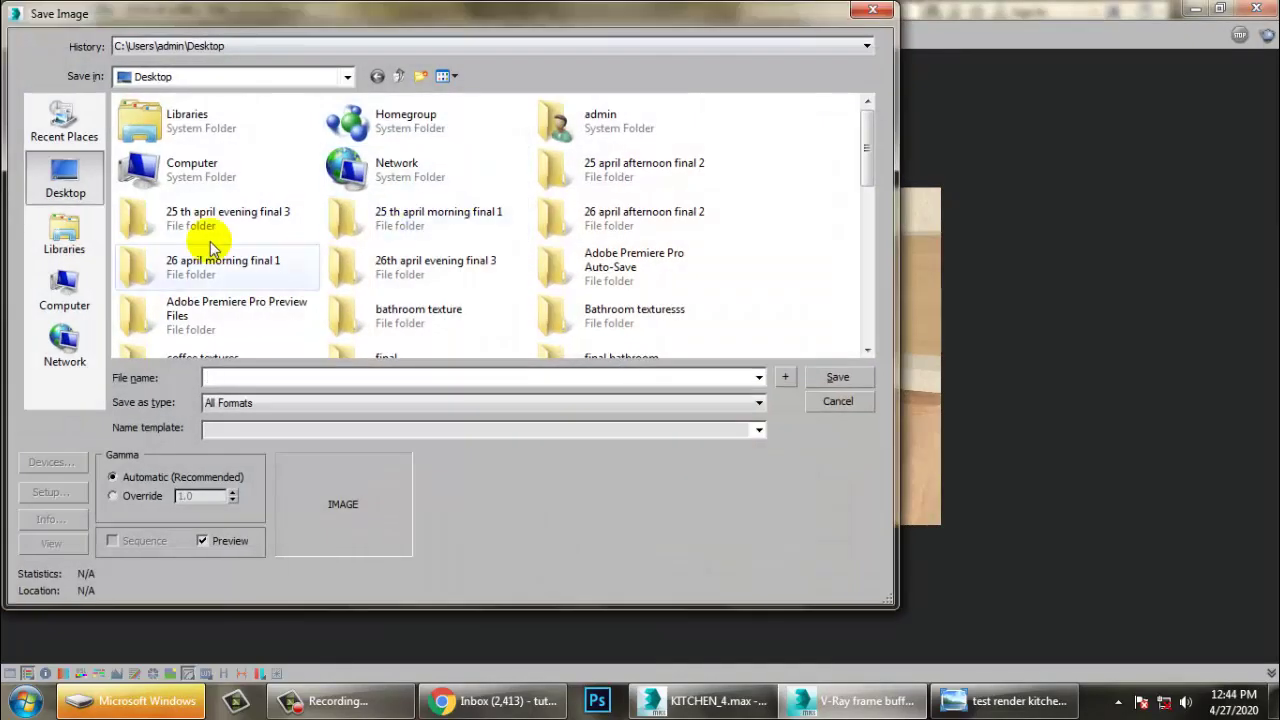
right_click(776, 121)
mouse_move(819, 312)
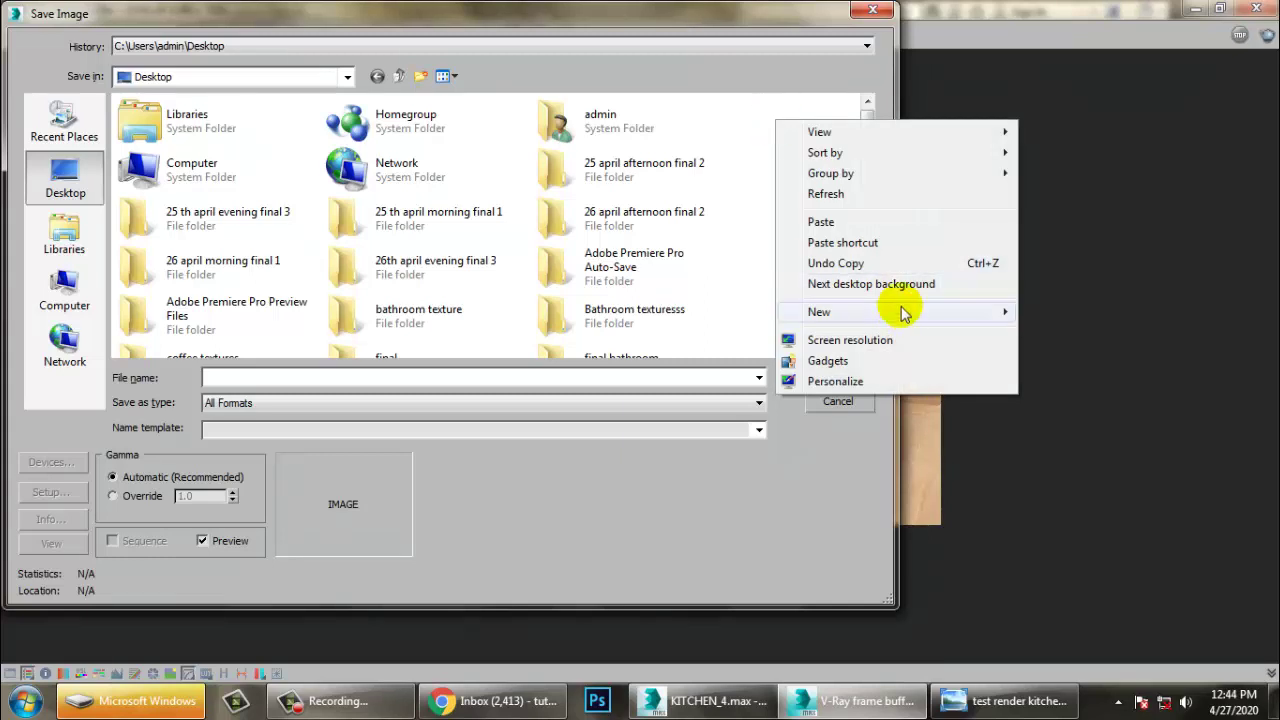
left_click(1062, 314)
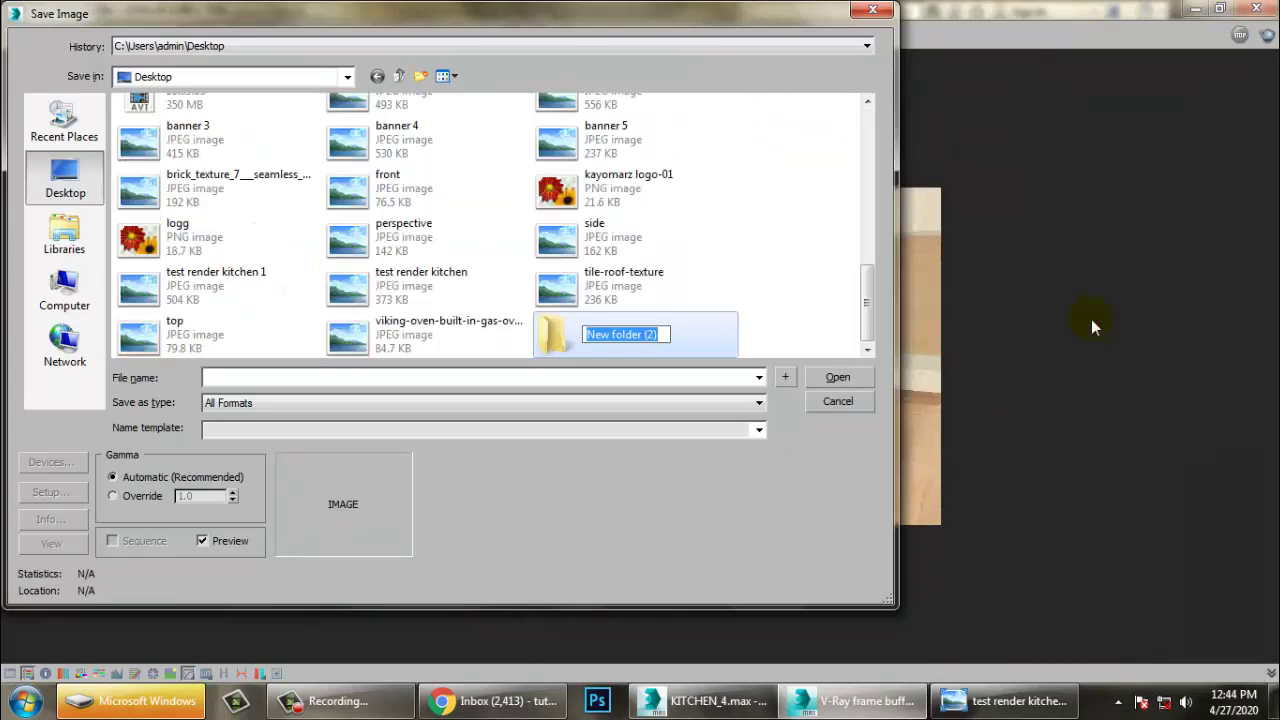
type("pass kitec")
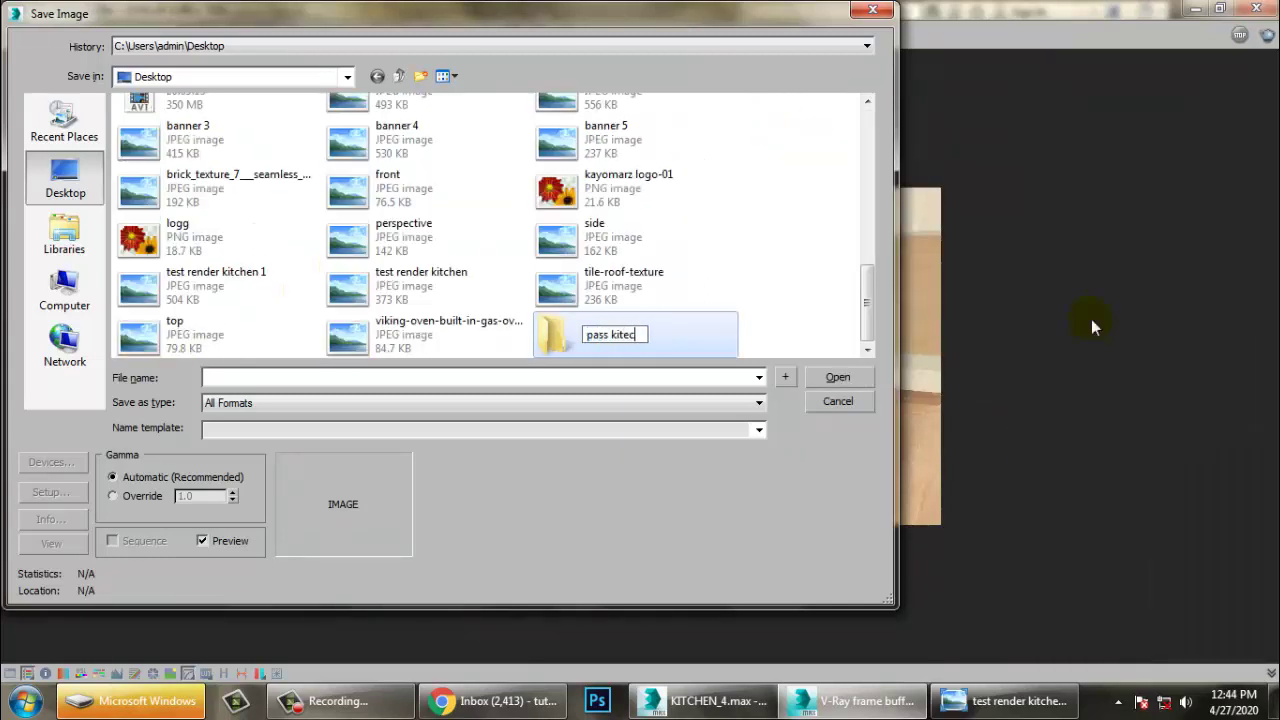
type("hen")
key("Return")
key("Return")
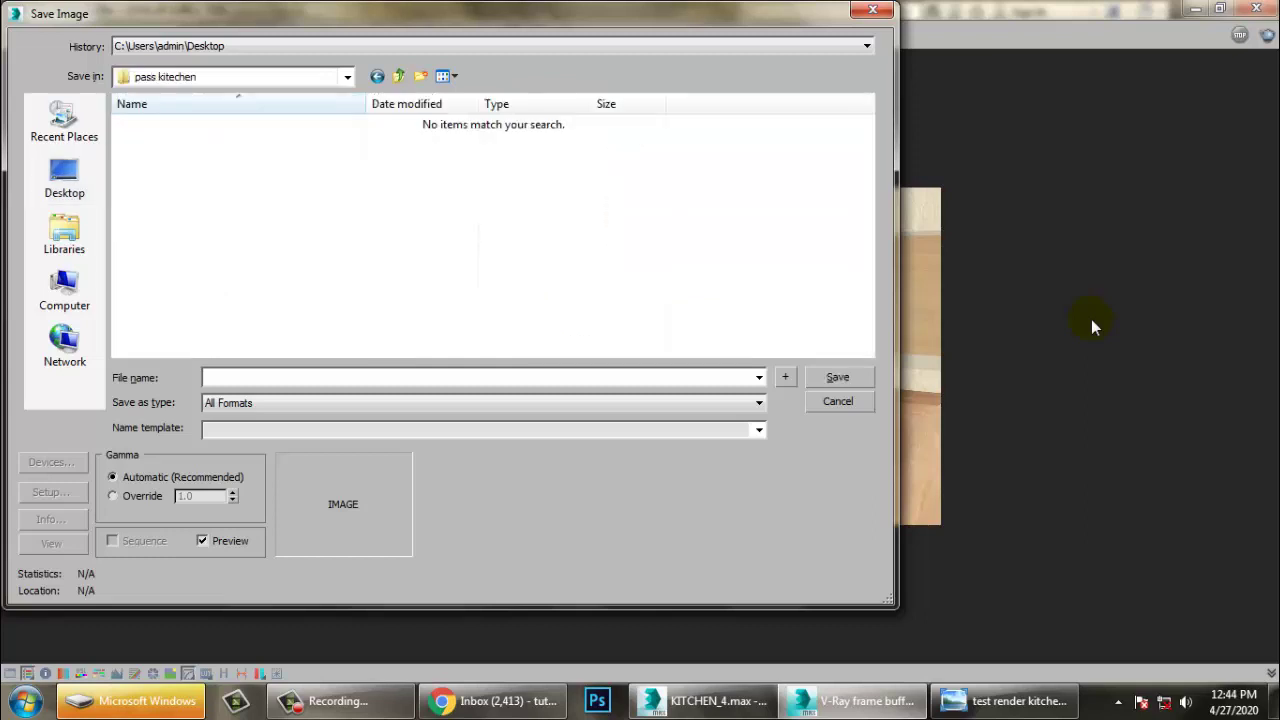
- Save the diffuse pass in that folder as diff, JPEG at quality 100
left_click(398, 383)
type("d")
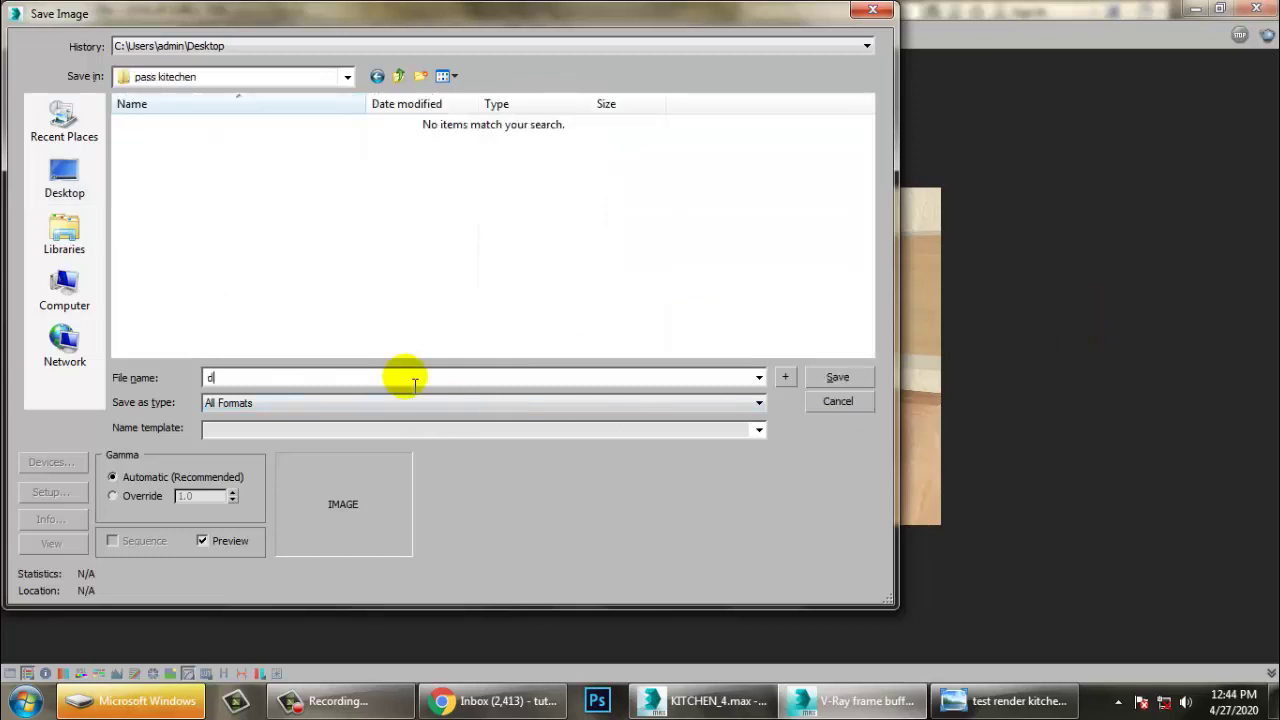
type("iff")
key("Tab")
key("j")
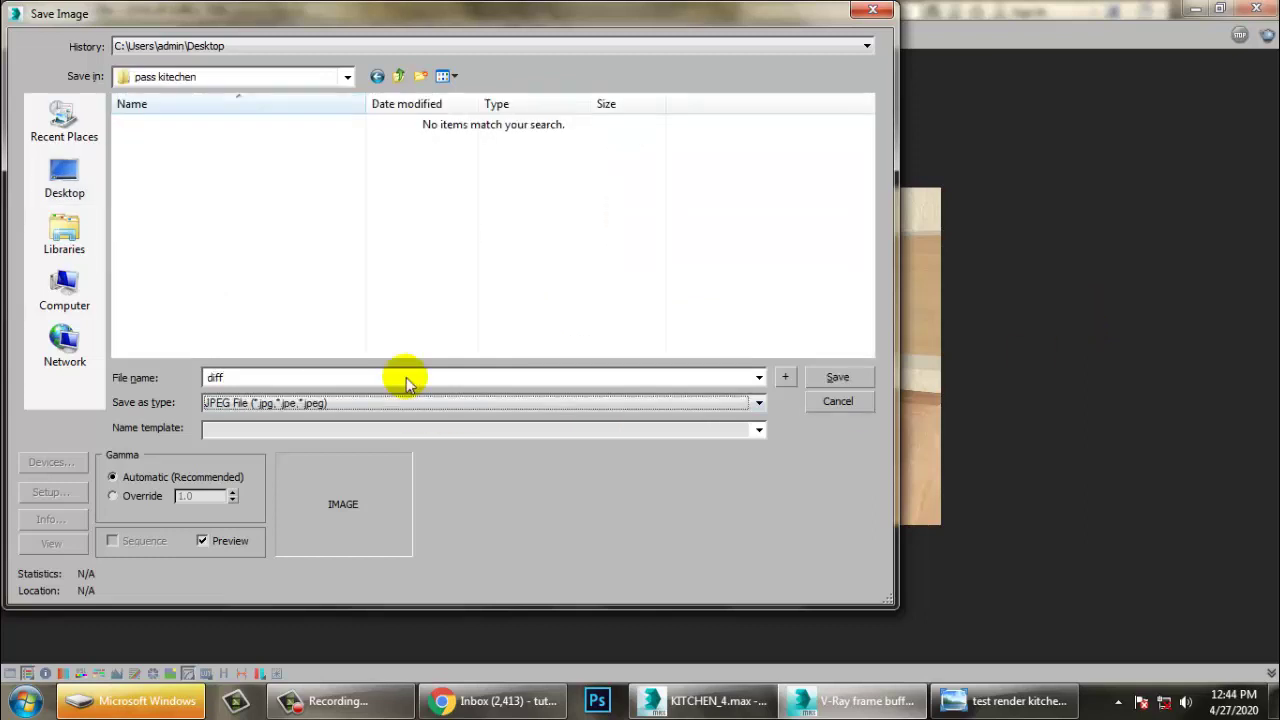
key("Return")
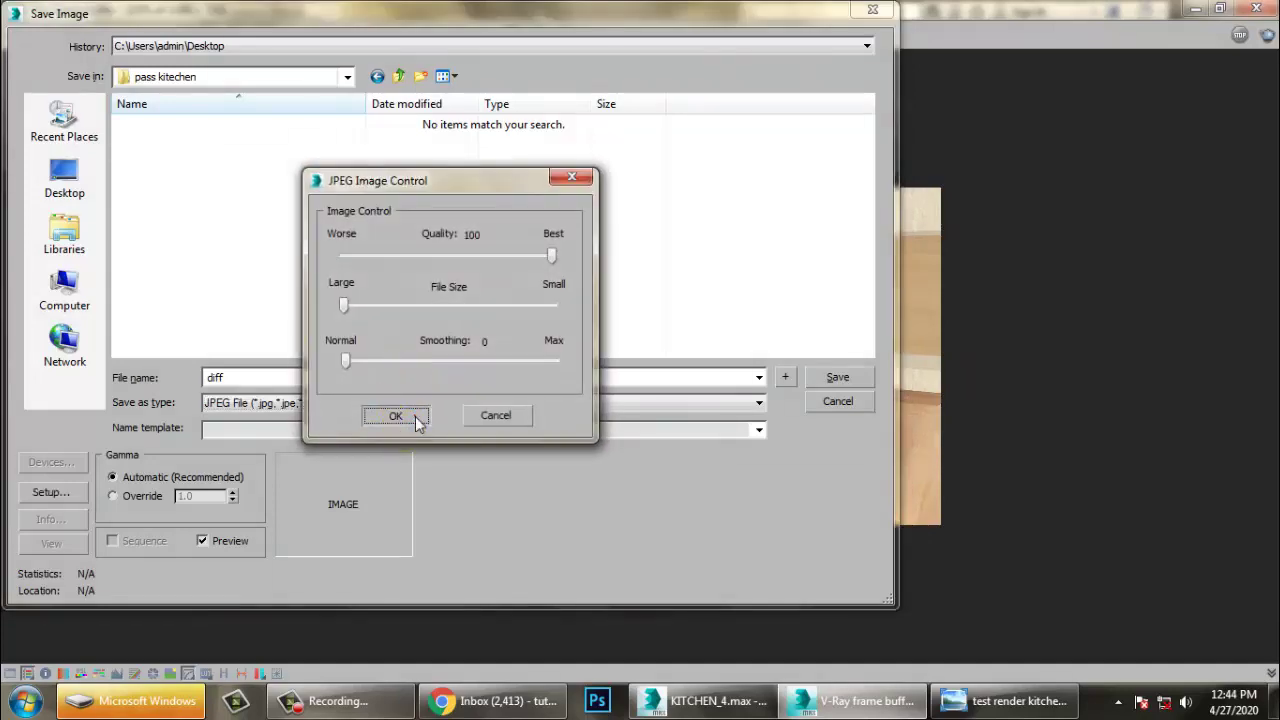
left_click(410, 419)
- Switch to the VRayGlobalIllumination pass and save it as the JPEG Gi
left_click(135, 35)
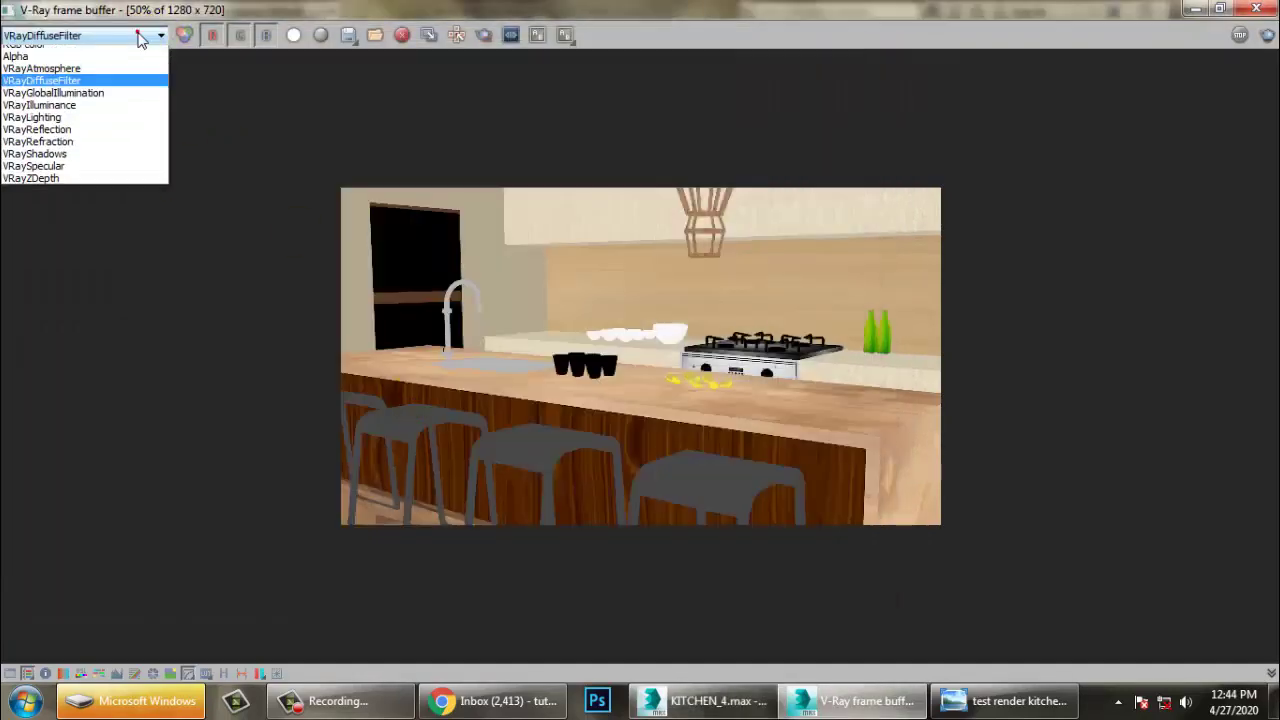
left_click(52, 95)
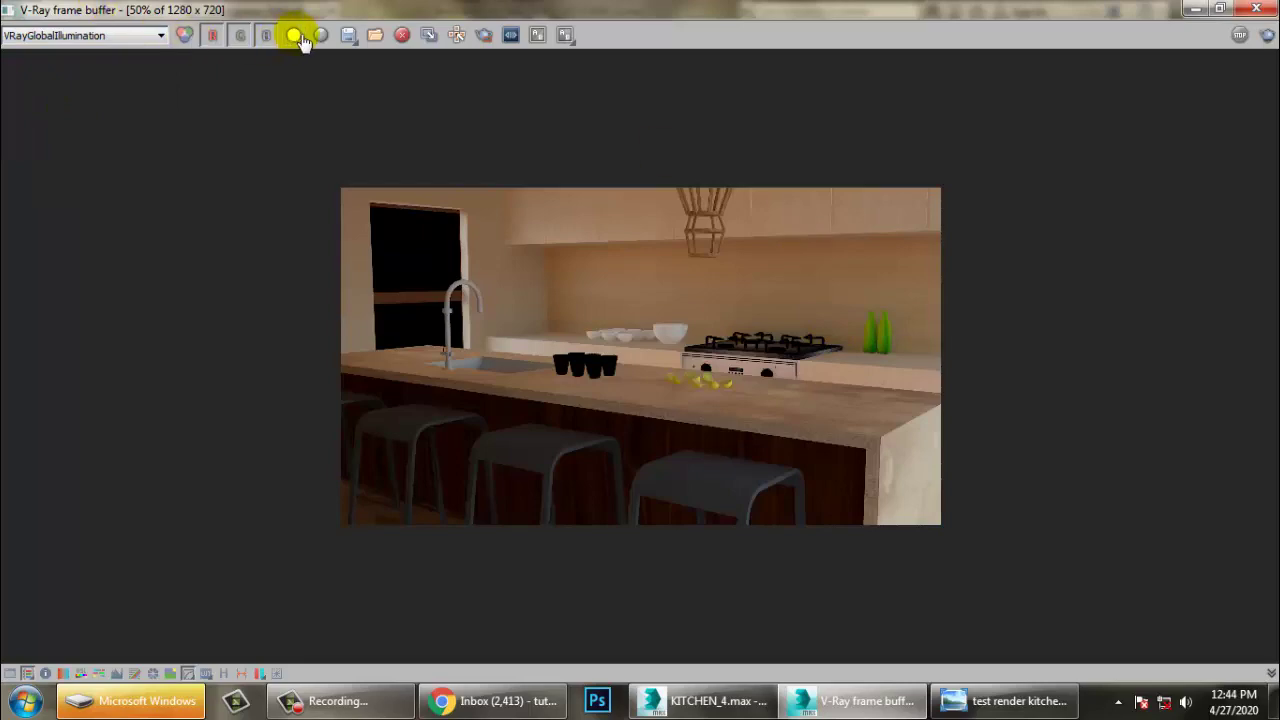
left_click(348, 35)
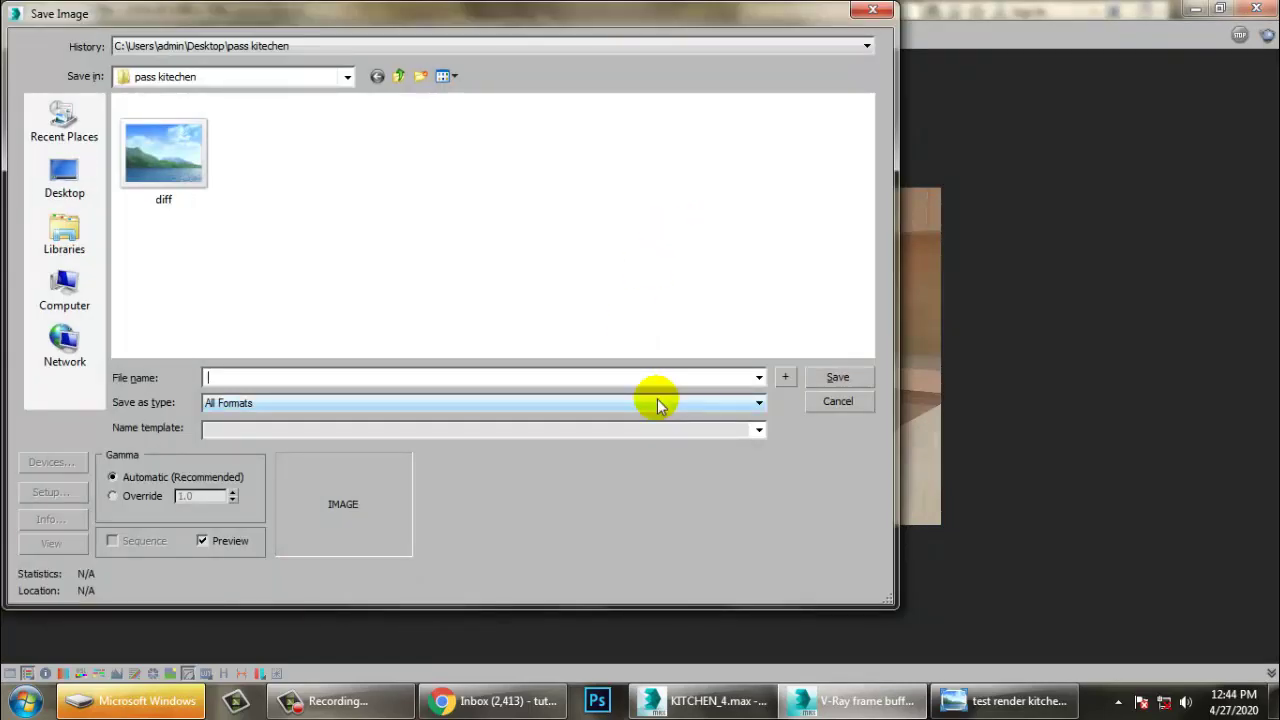
type("Gi")
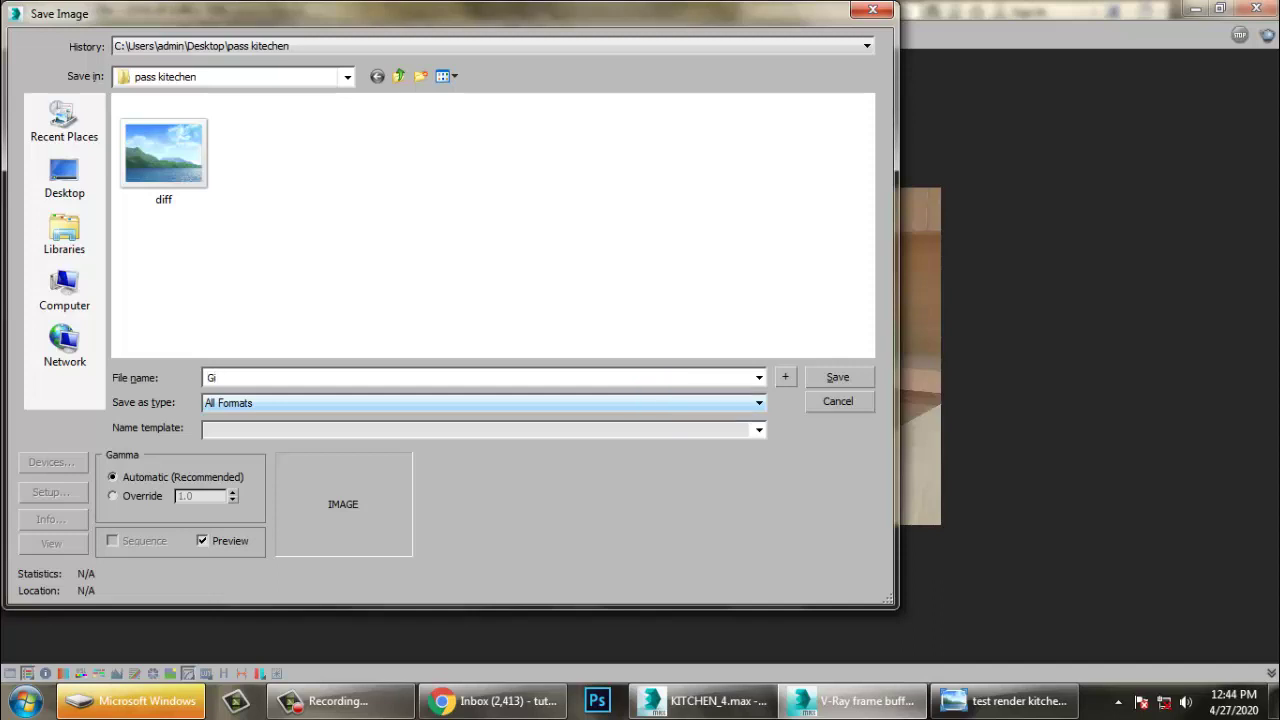
type("jpg,*.jpe,*.jpeg)")
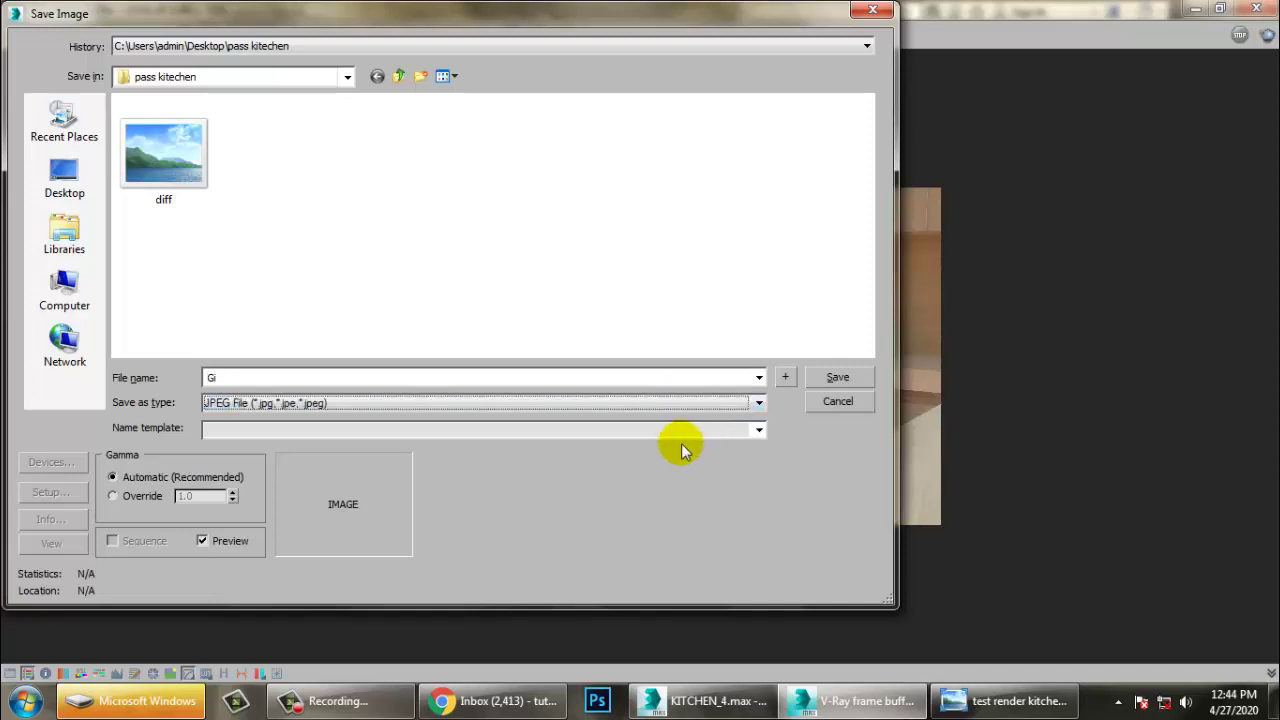
left_click(850, 380)
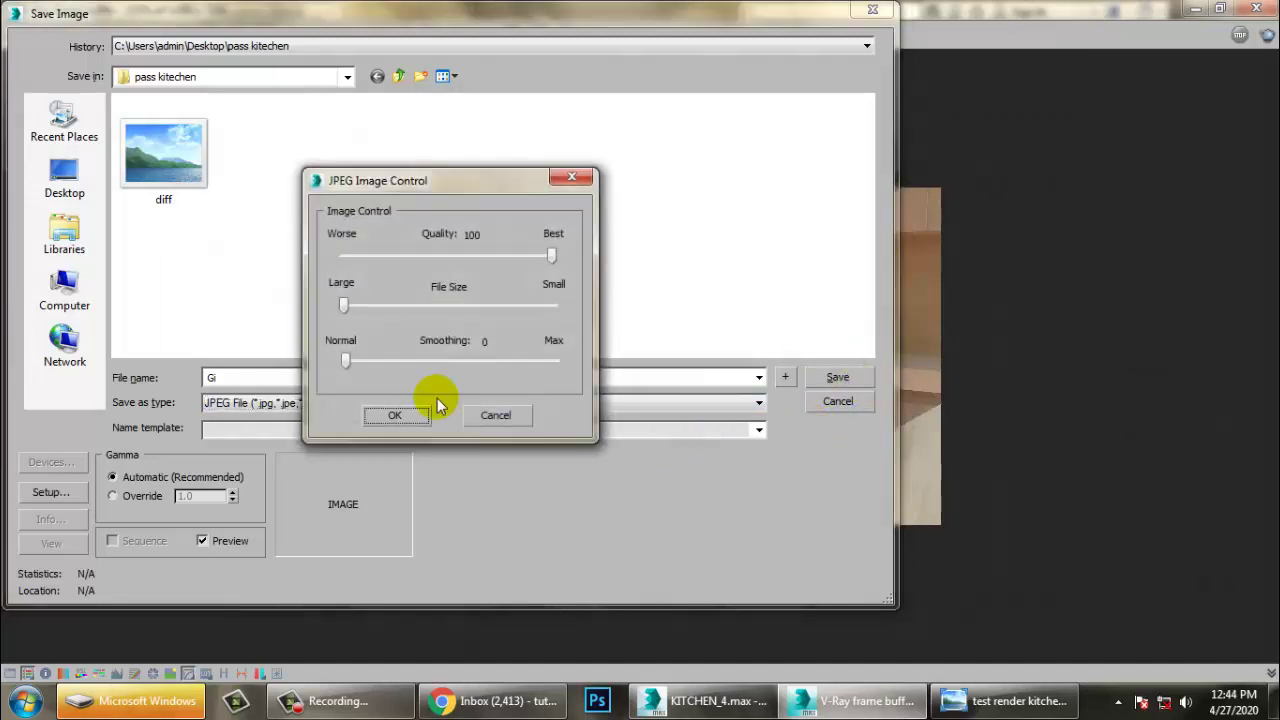
left_click(426, 421)
- Switch to the VRayIlluminance pass and save it as the JPEG illum
left_click(100, 36)
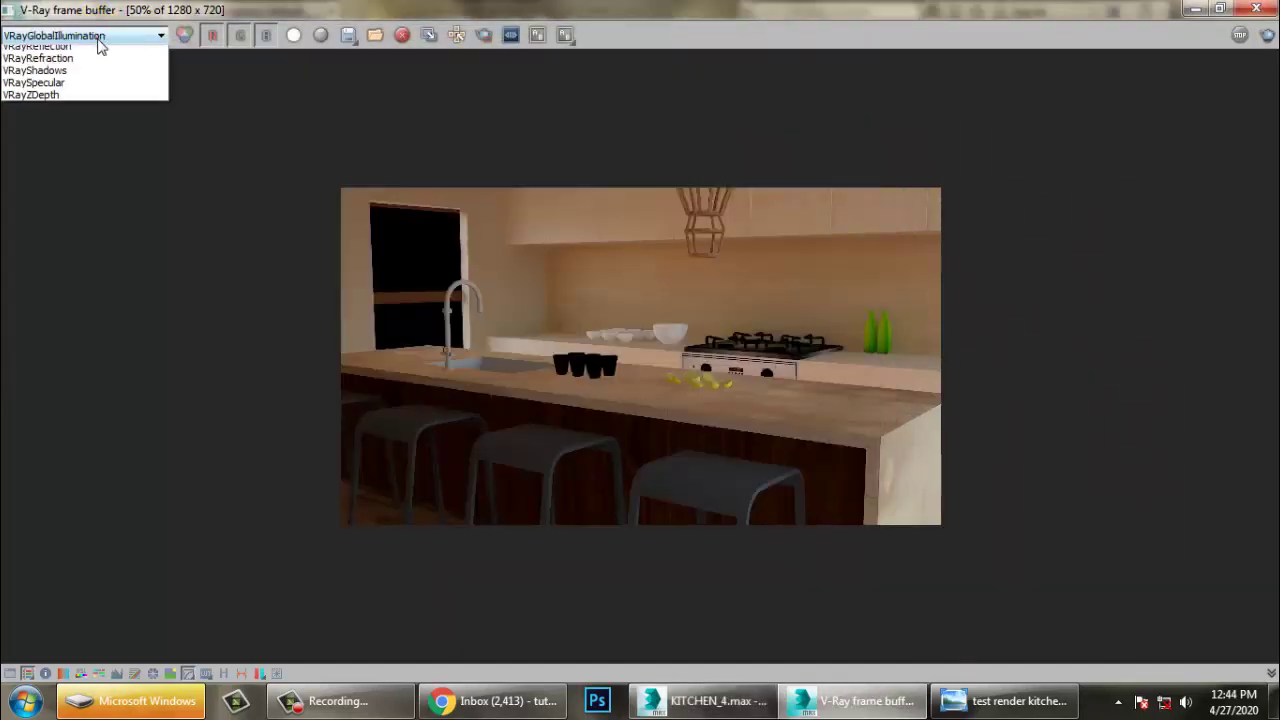
left_click(60, 117)
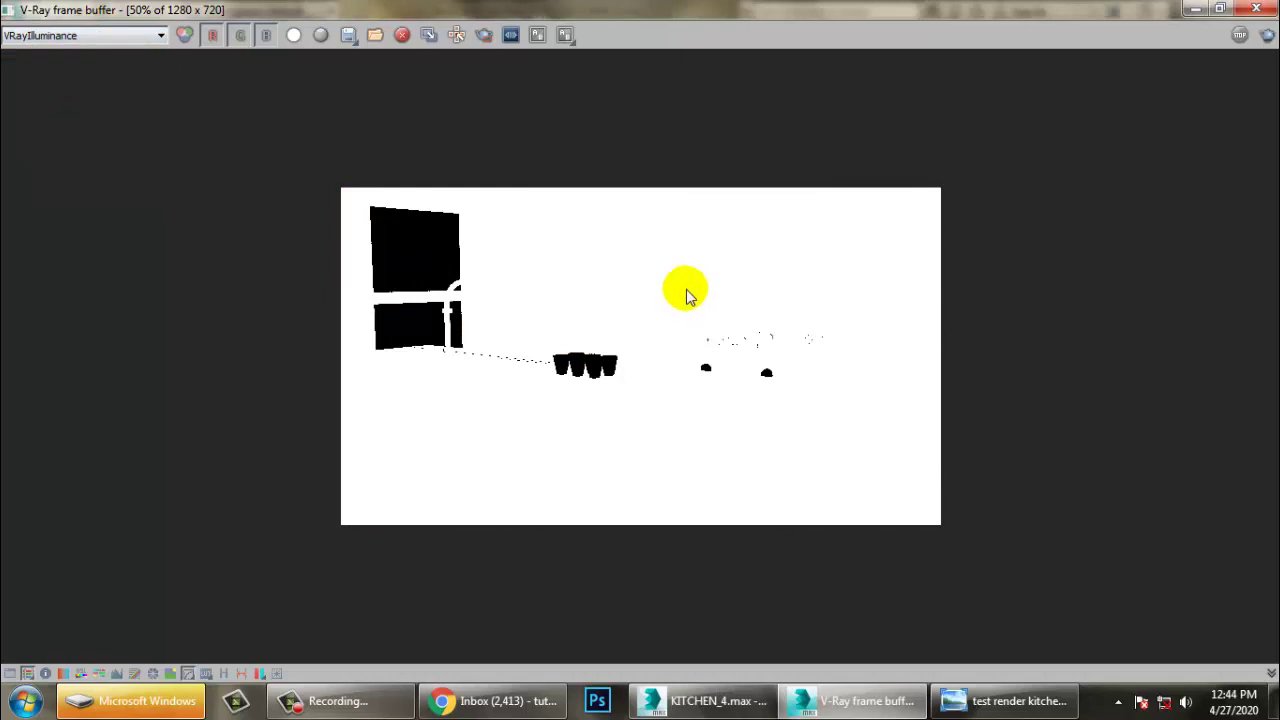
left_click(346, 39)
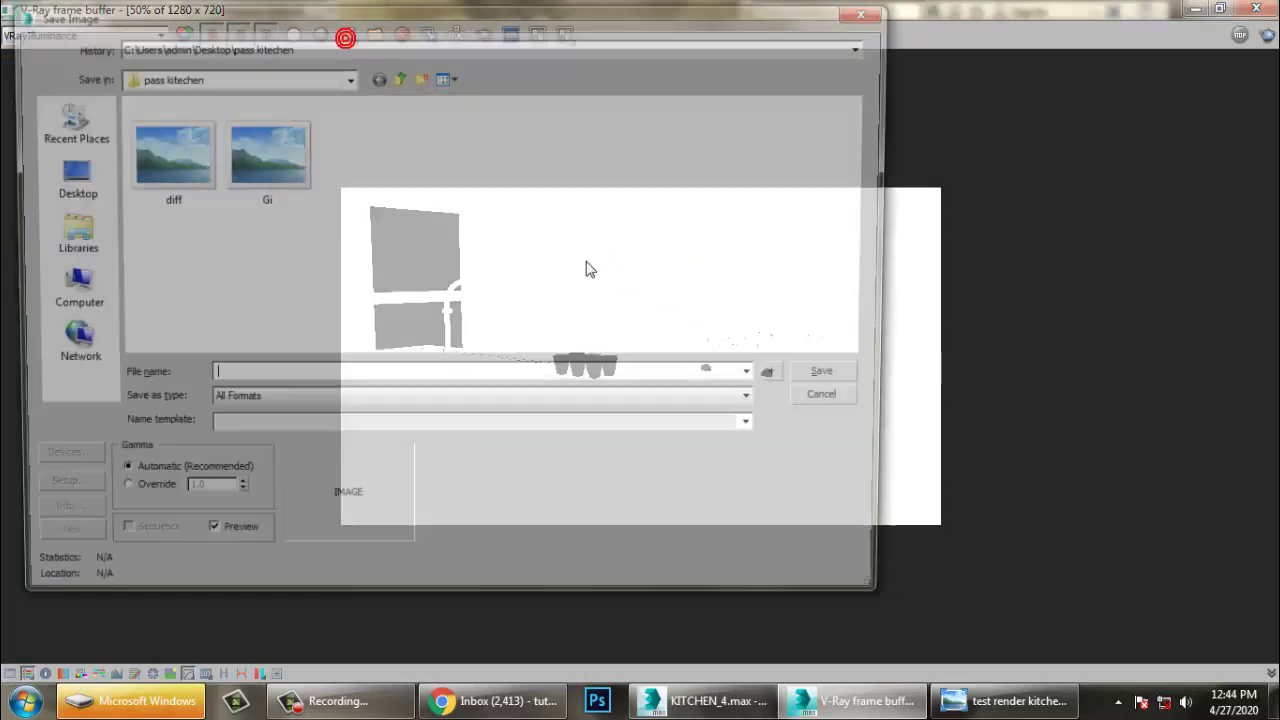
type("illum")
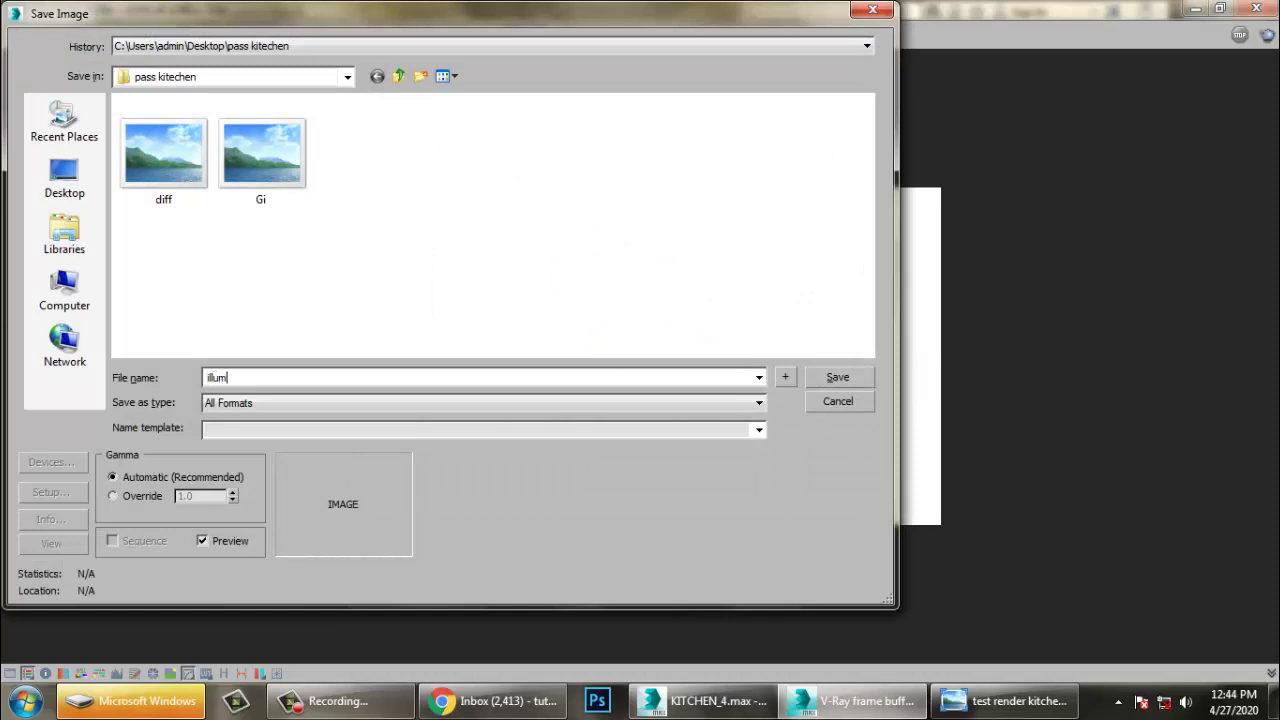
key("Tab")
key("j")
key("Return")
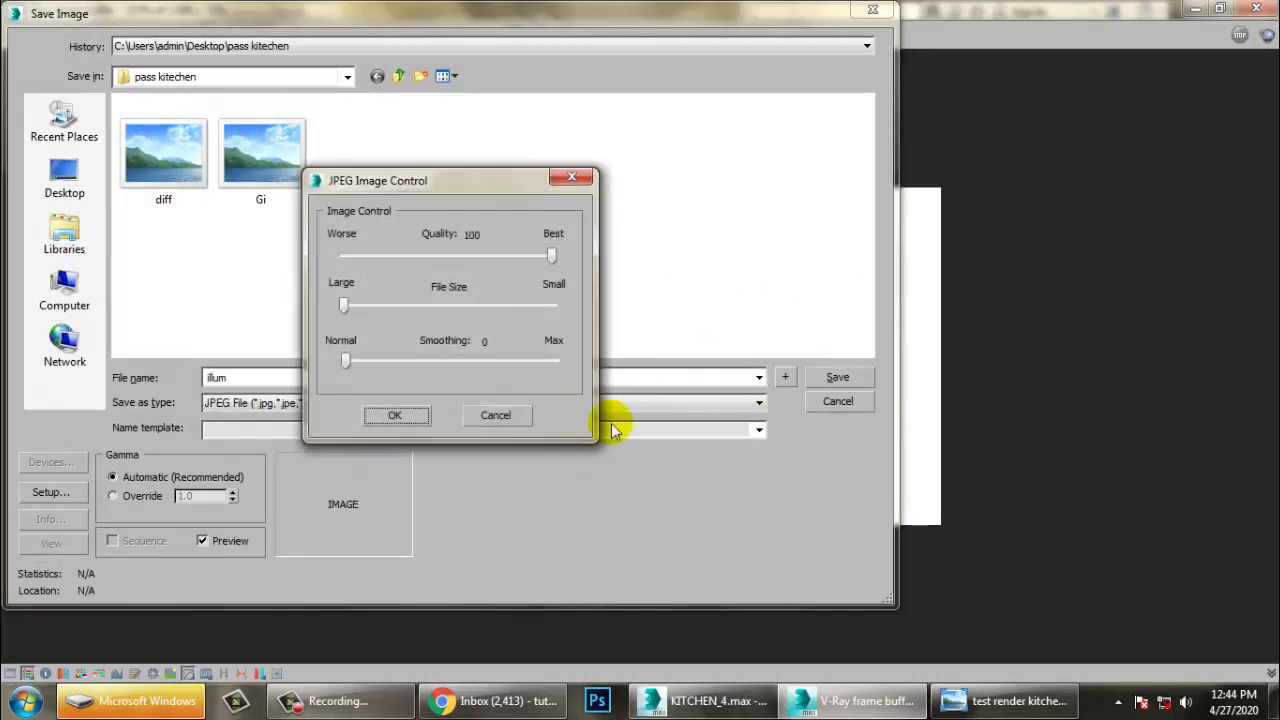
left_click(402, 414)
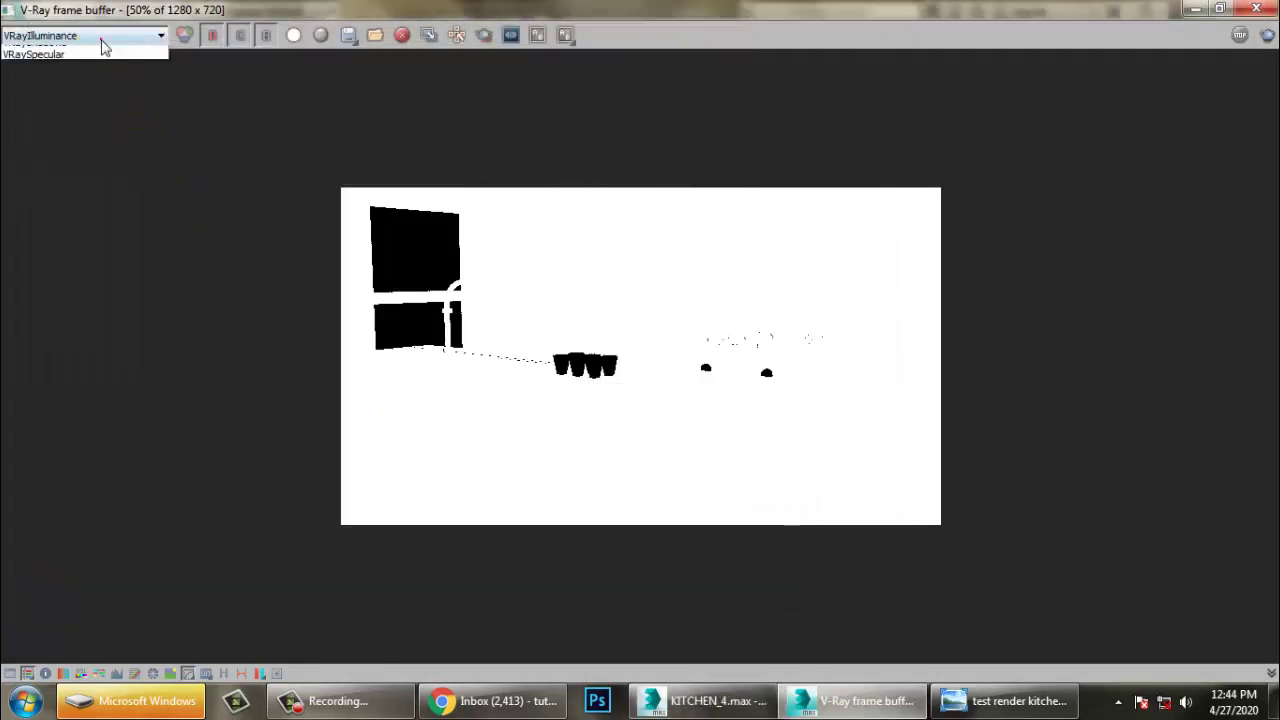
- Switch to the VRayLighting pass and save it as the JPEG lighting
left_click(104, 38)
left_click(35, 126)
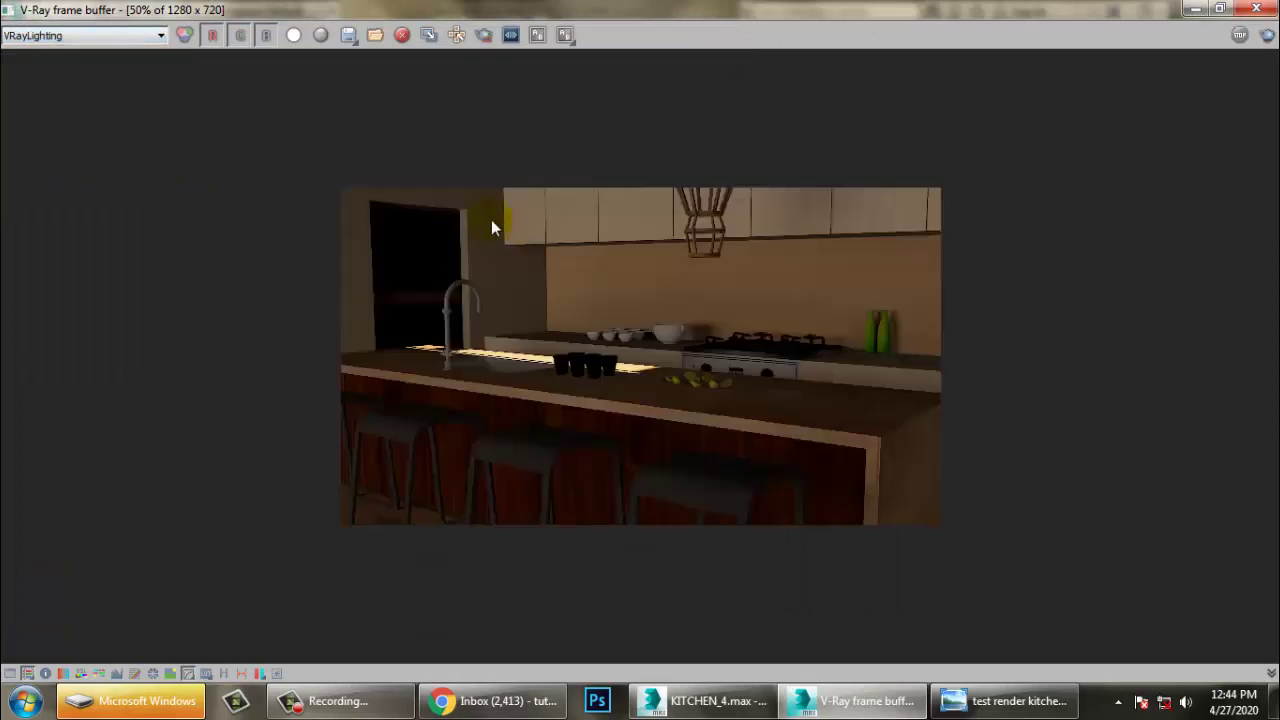
left_click(350, 37)
type("lighting")
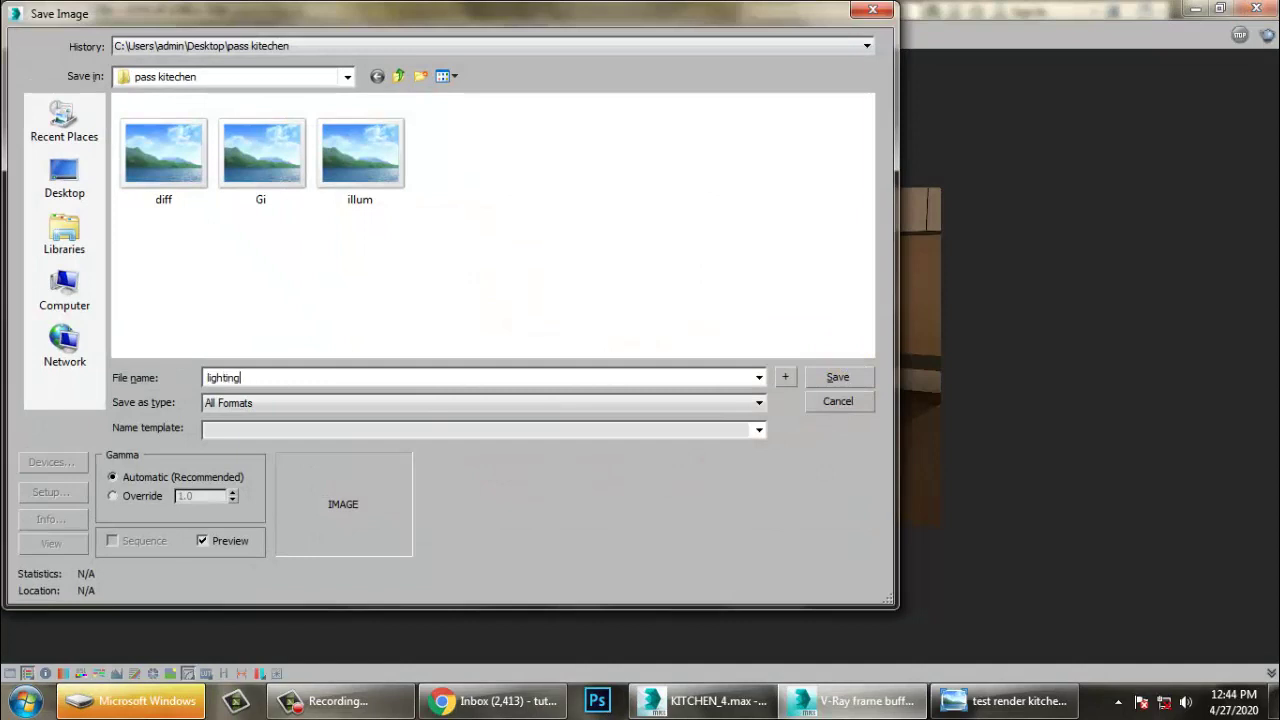
key("Tab")
key("j")
left_click(840, 375)
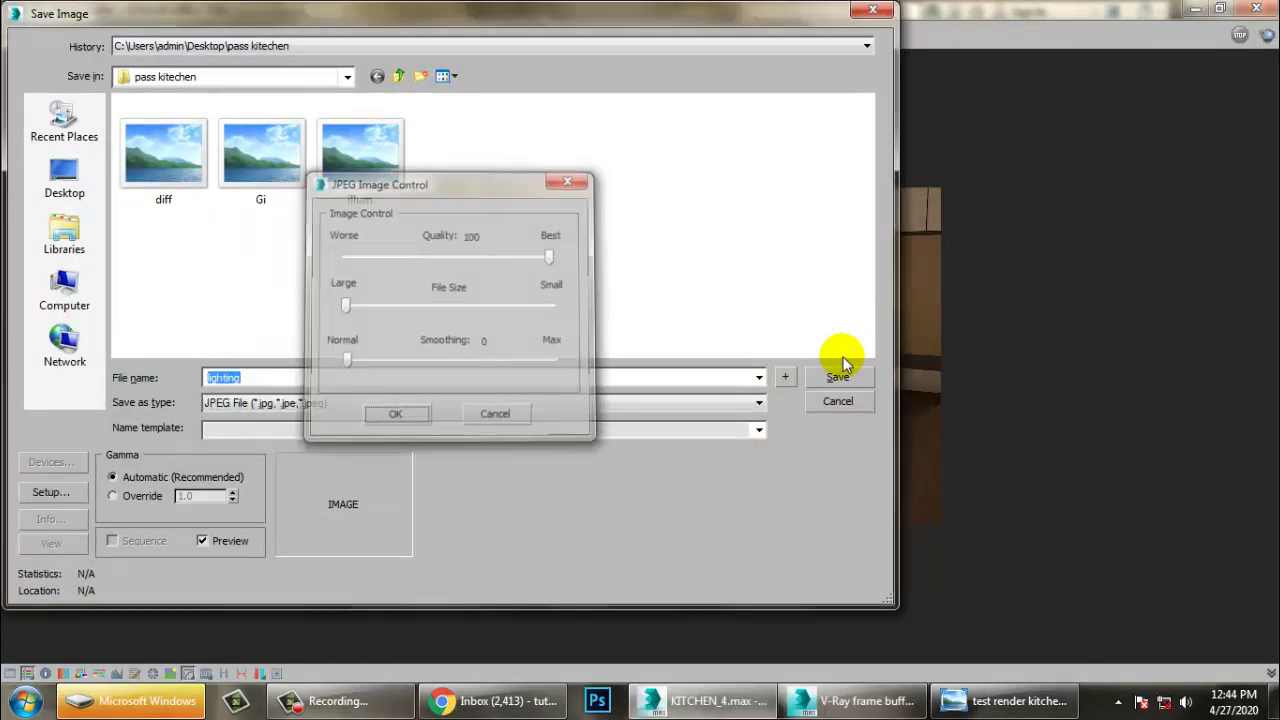
key("Return")
left_click(90, 35)
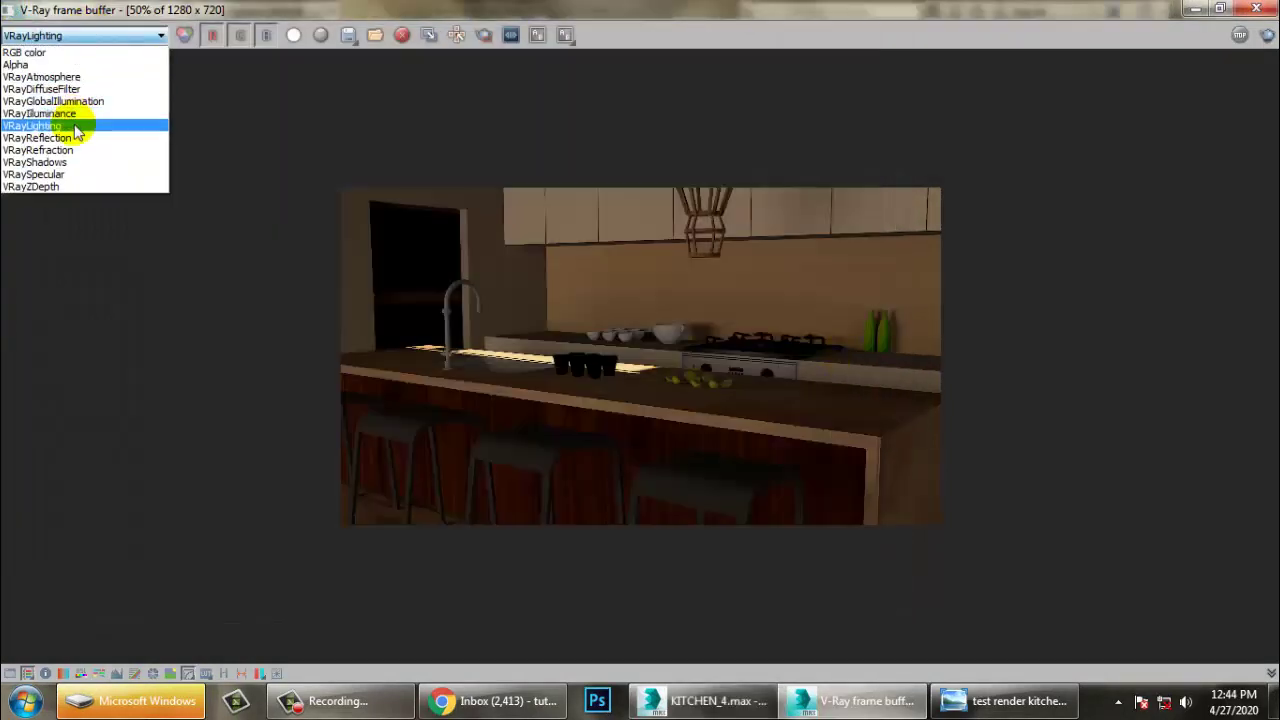
- Show the VRayReflection pass and save it as the JPEG reflec
left_click(74, 136)
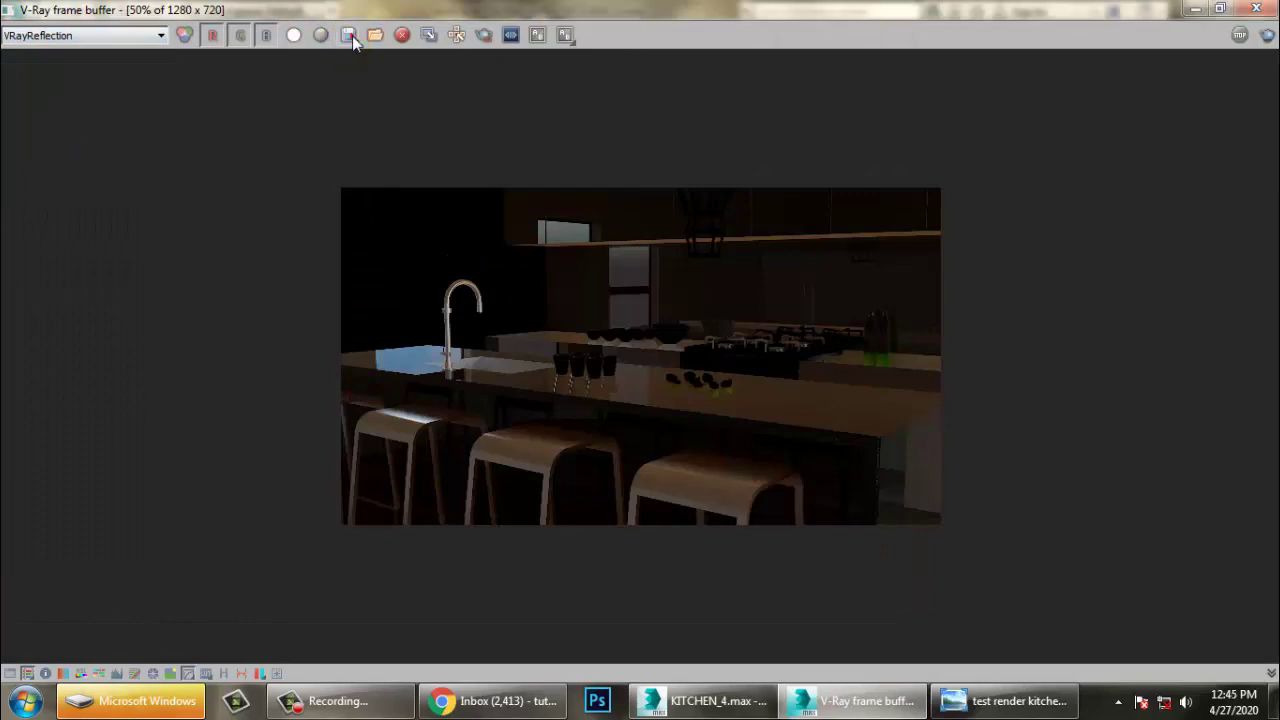
left_click(350, 36)
type("reflec")
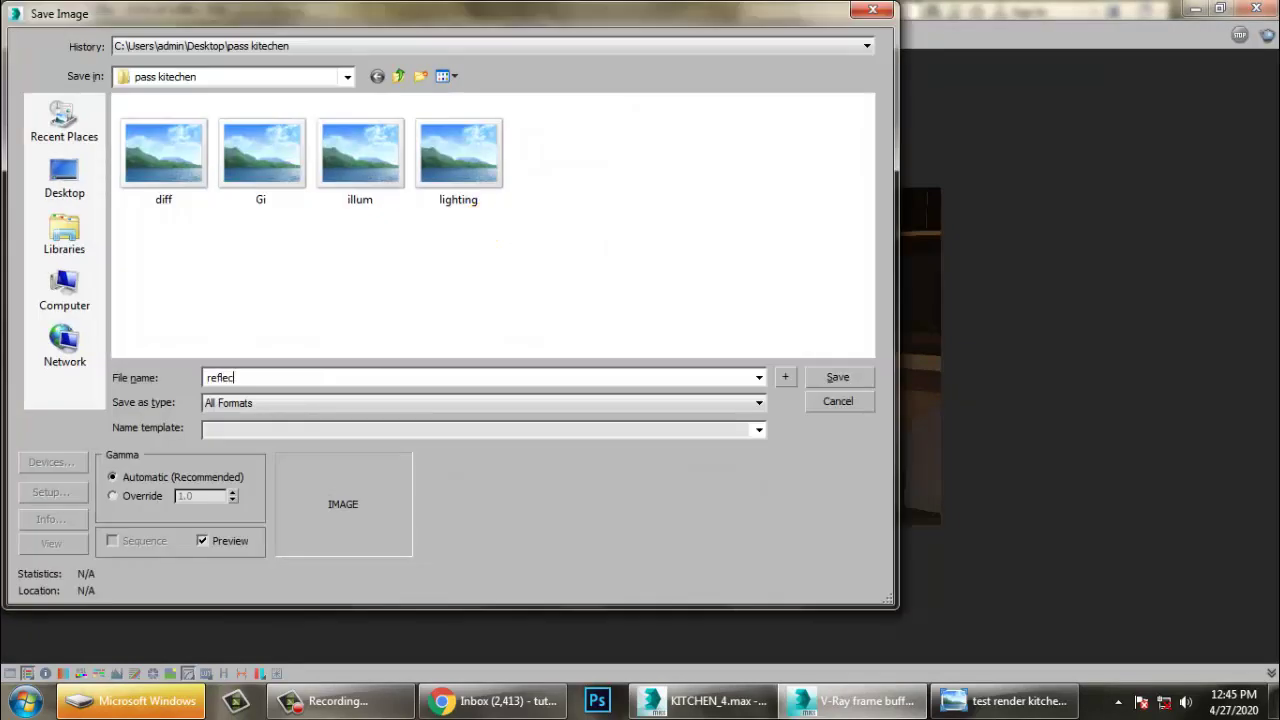
key("Tab")
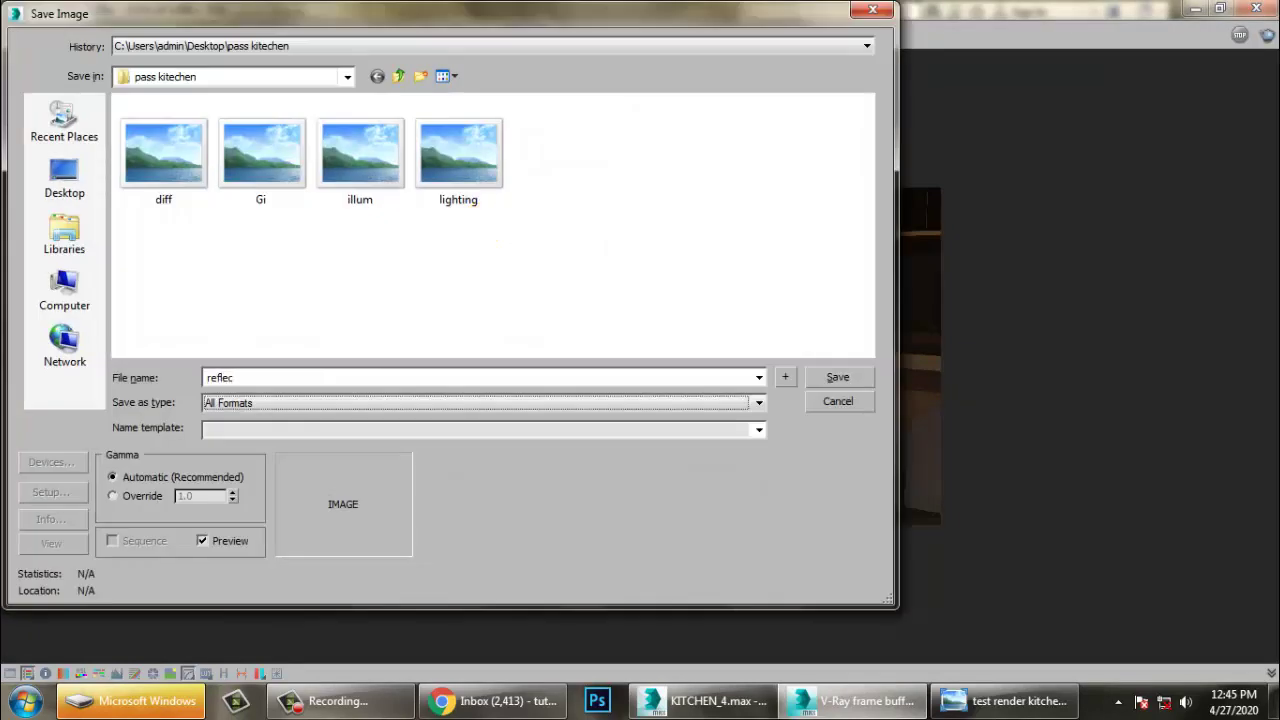
key("j")
key("Return")
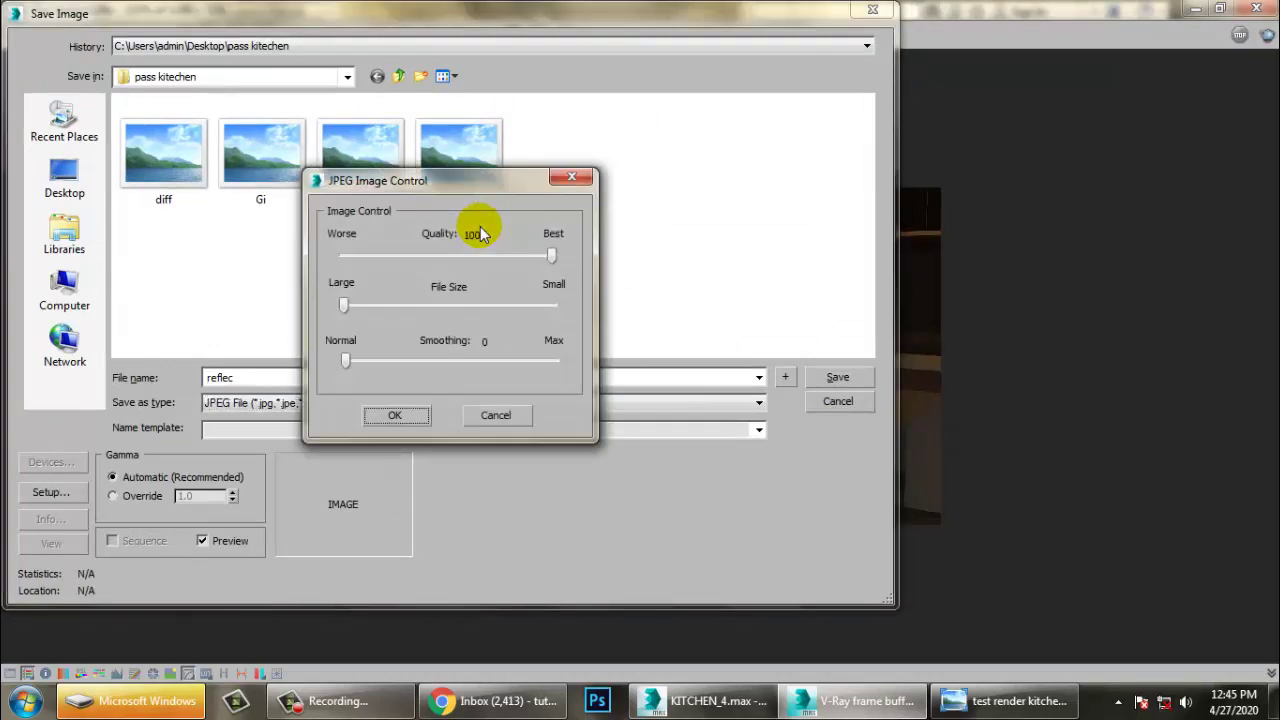
key("Return")
- Show the VRayRefraction pass and save it as the JPEG refrac
left_click(60, 35)
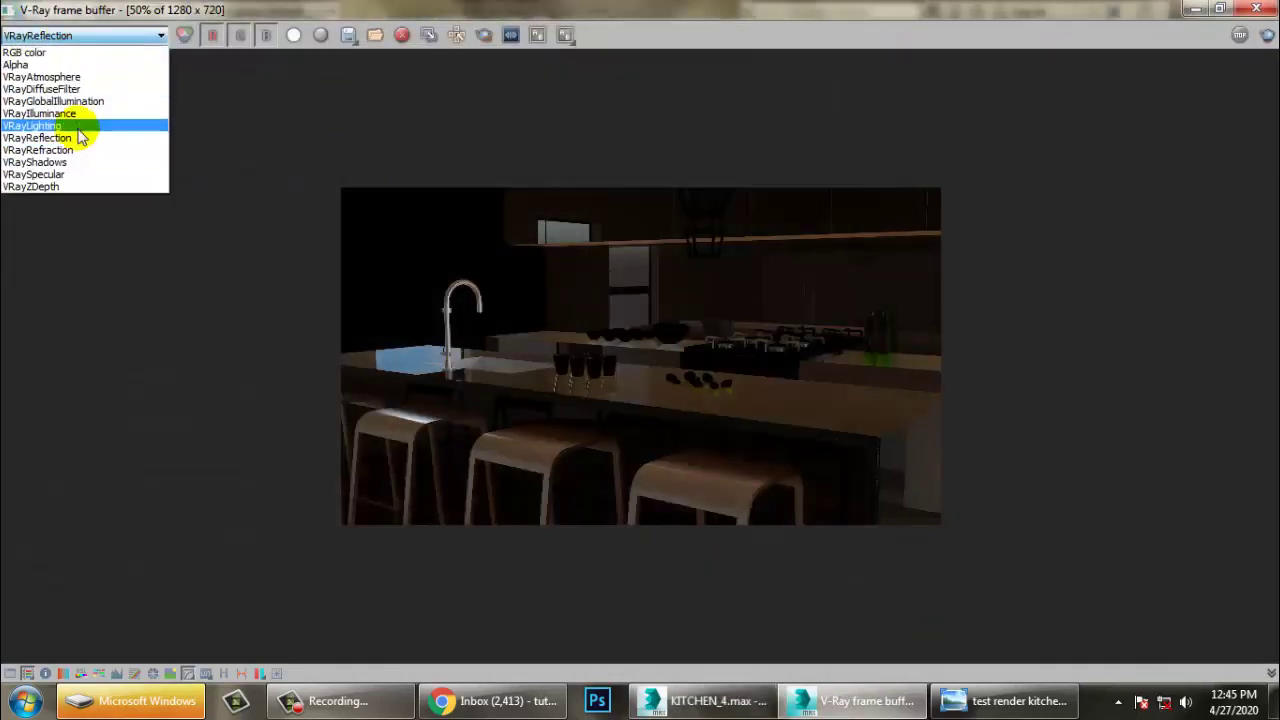
left_click(78, 151)
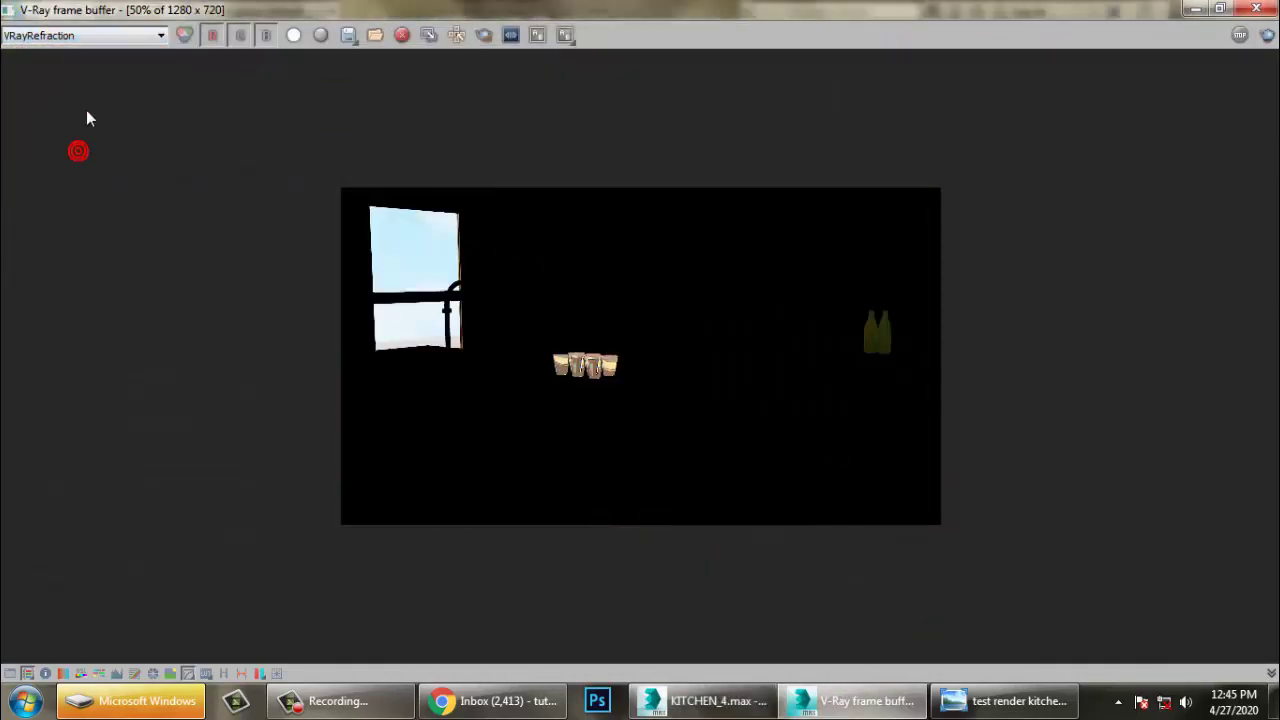
left_click(349, 35)
type("ref")
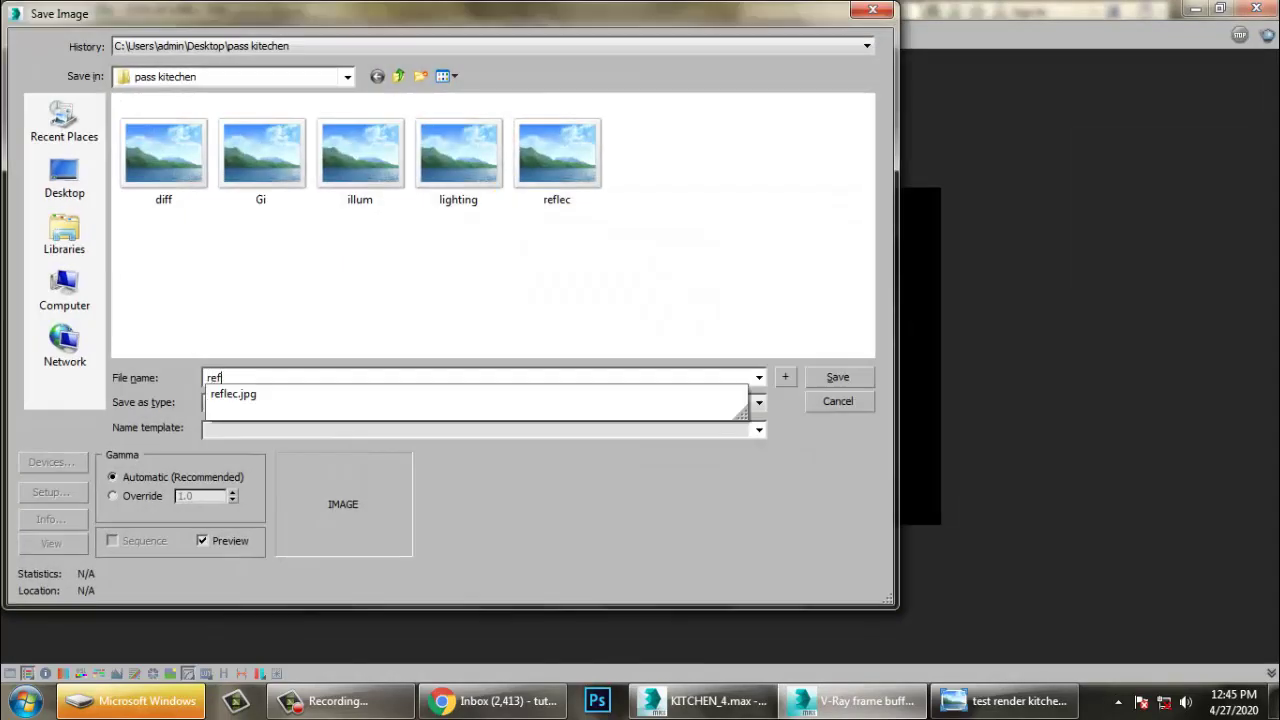
type("rac")
key("Tab")
key("j")
key("Return")
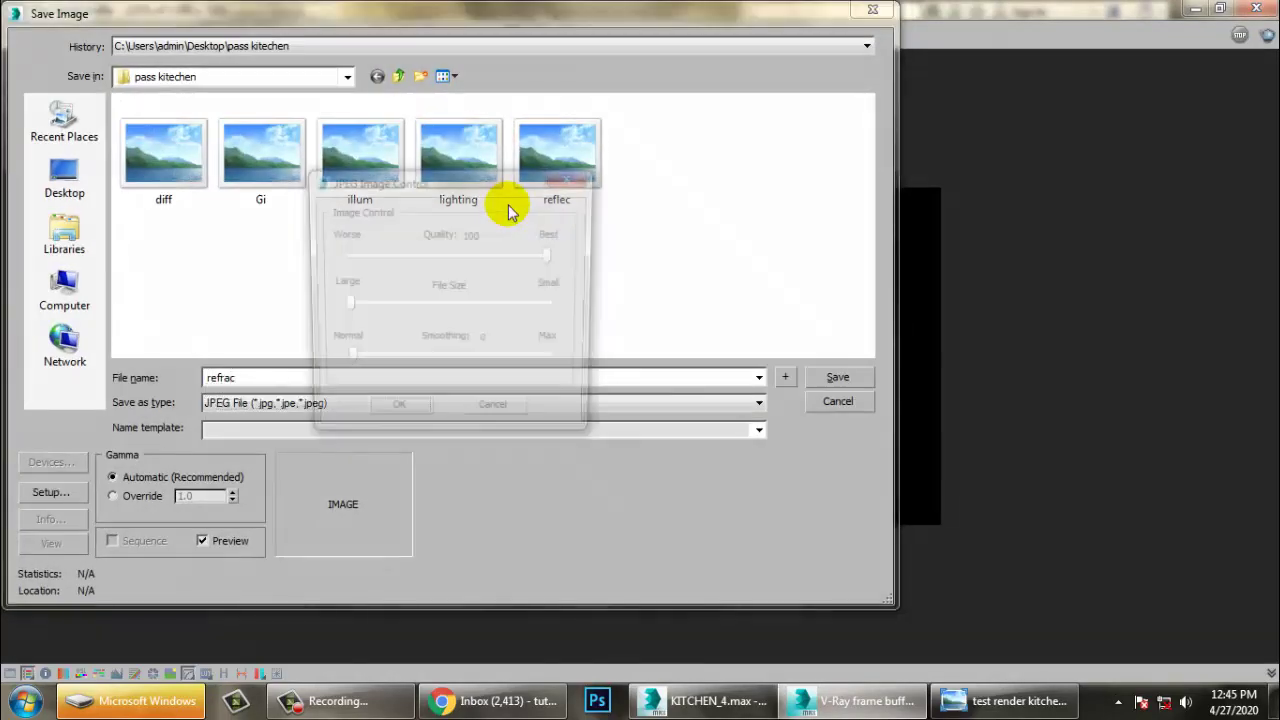
key("Return")
- Show the VRayShadows pass and save it as the JPEG shadow
left_click(66, 36)
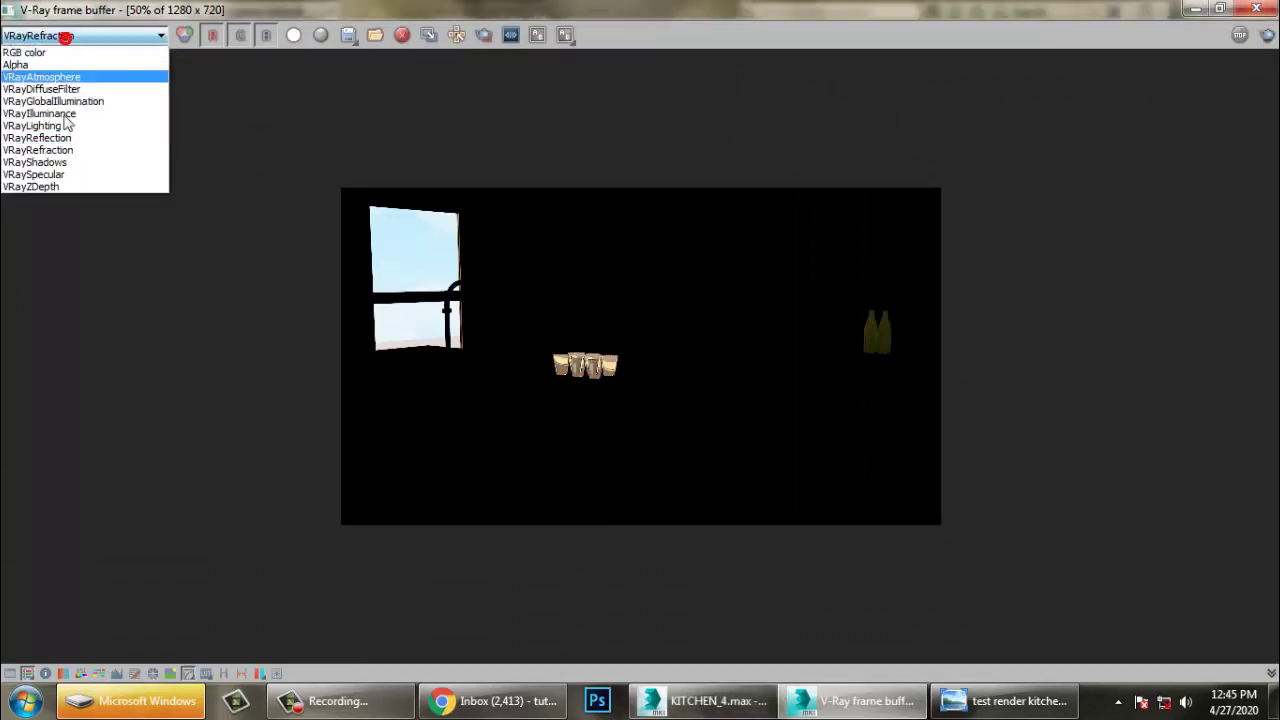
left_click(71, 163)
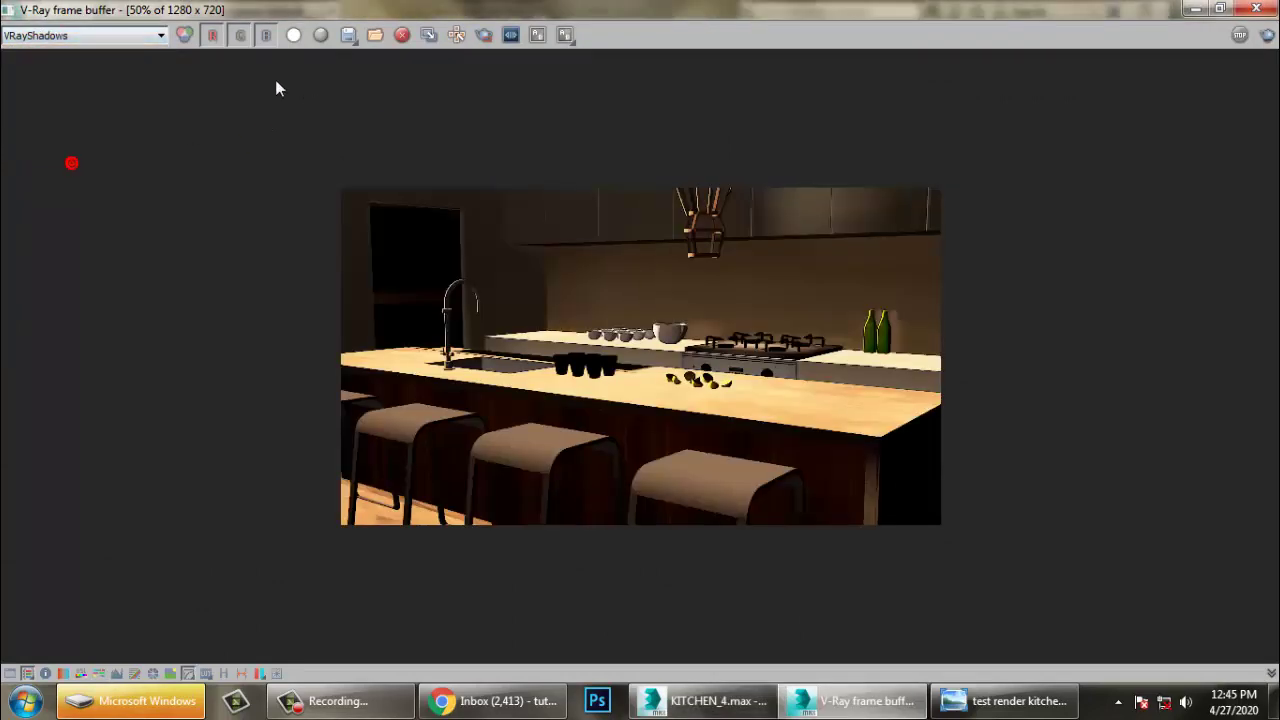
left_click(348, 36)
type("shadow")
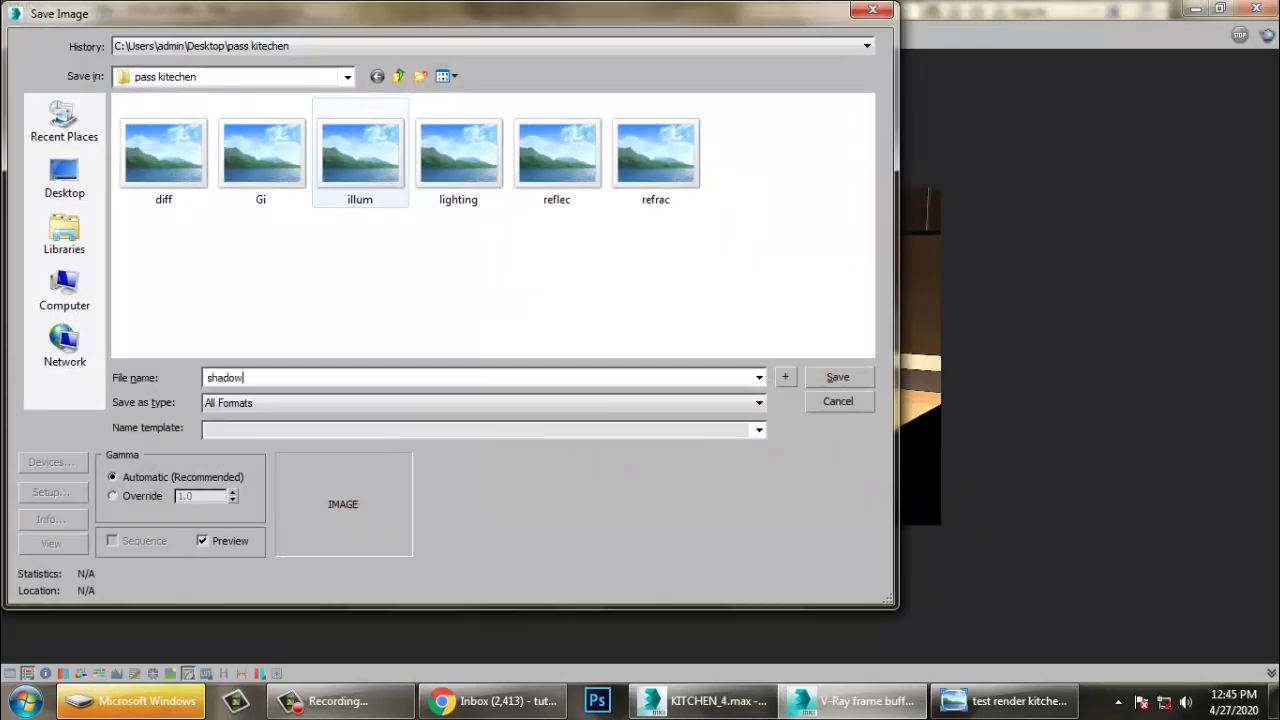
key("Tab")
key("j")
key("Return")
key("Return")
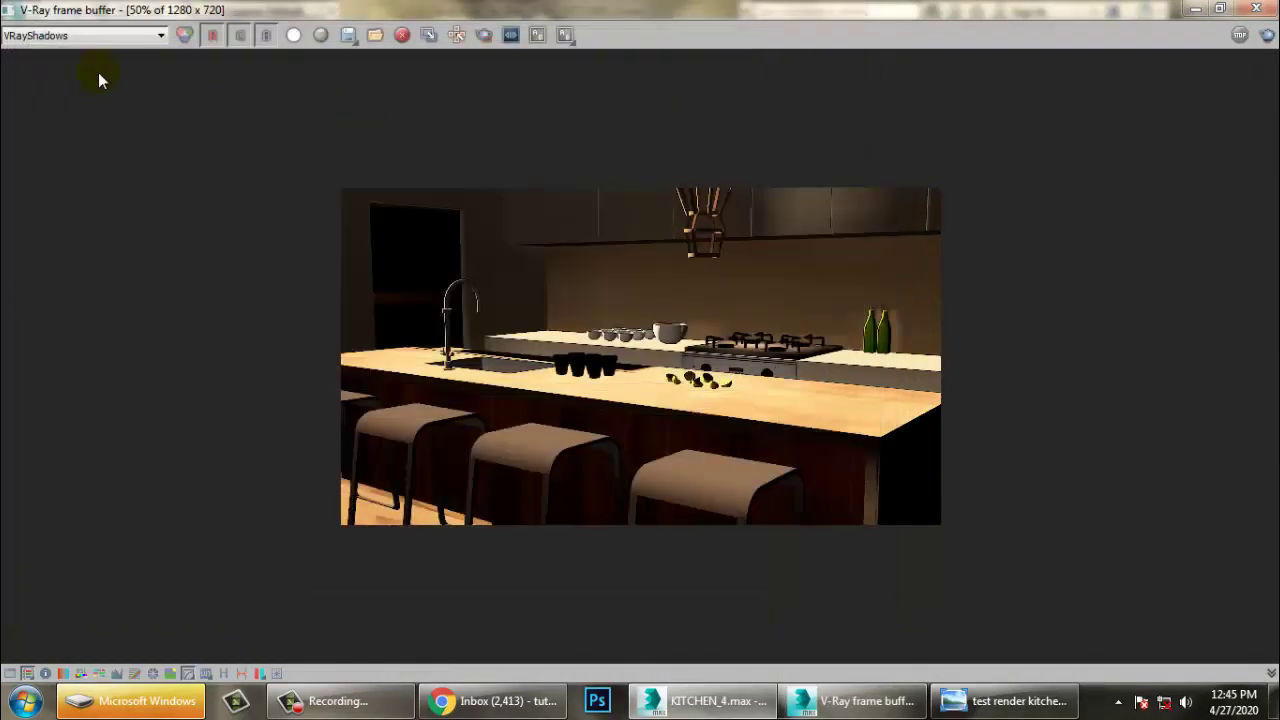
- Show the VRaySpecular pass and save it as the JPEG spec
left_click(95, 37)
left_click(91, 178)
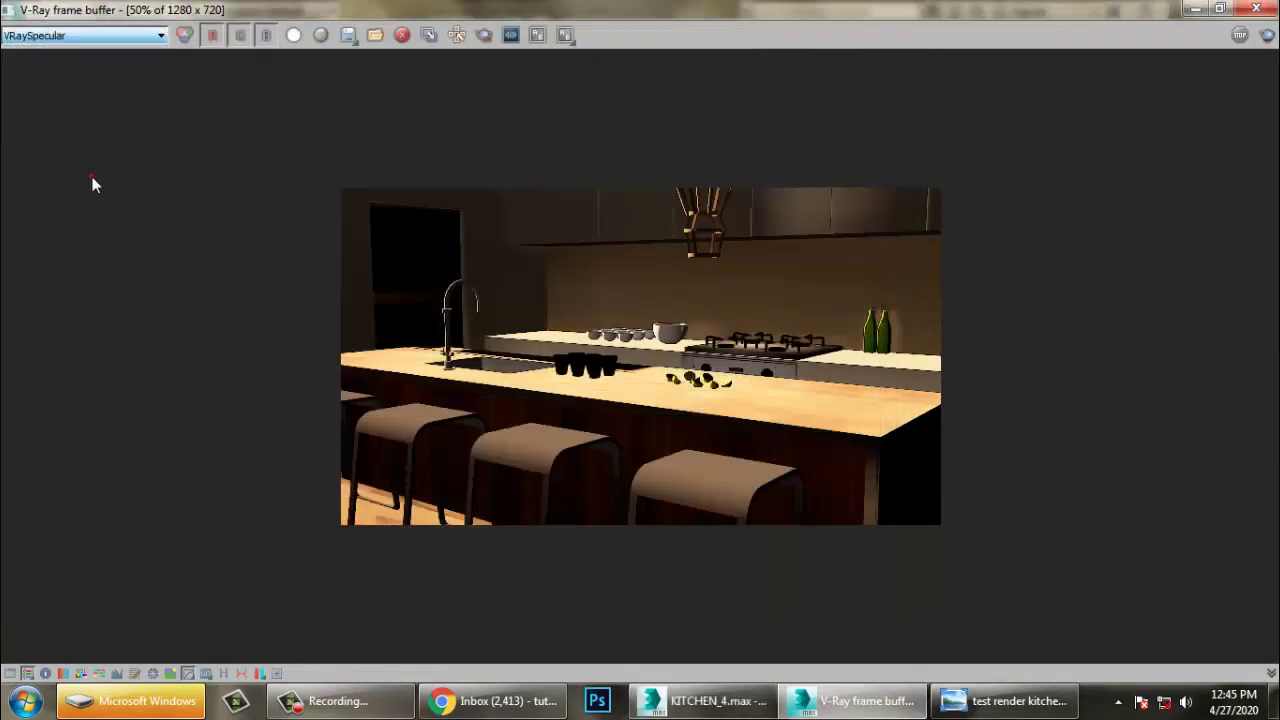
left_click(350, 35)
type("spec")
key("Tab")
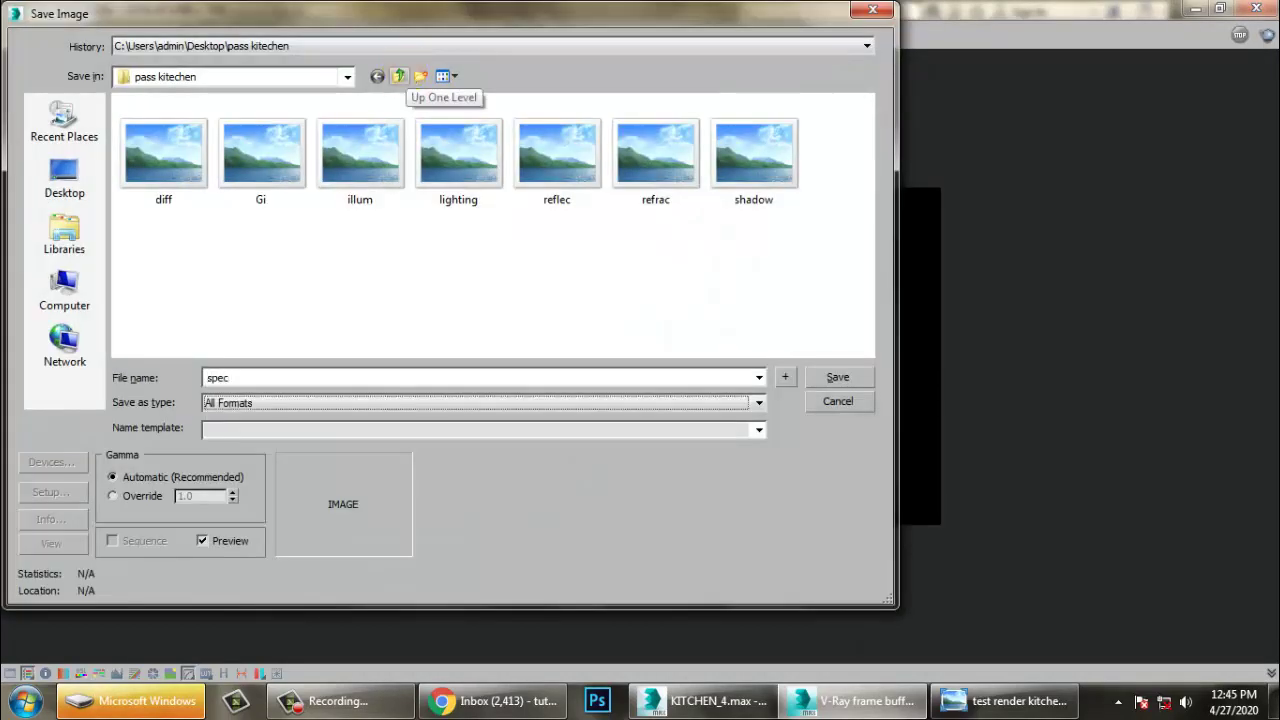
key("j")
key("Return")
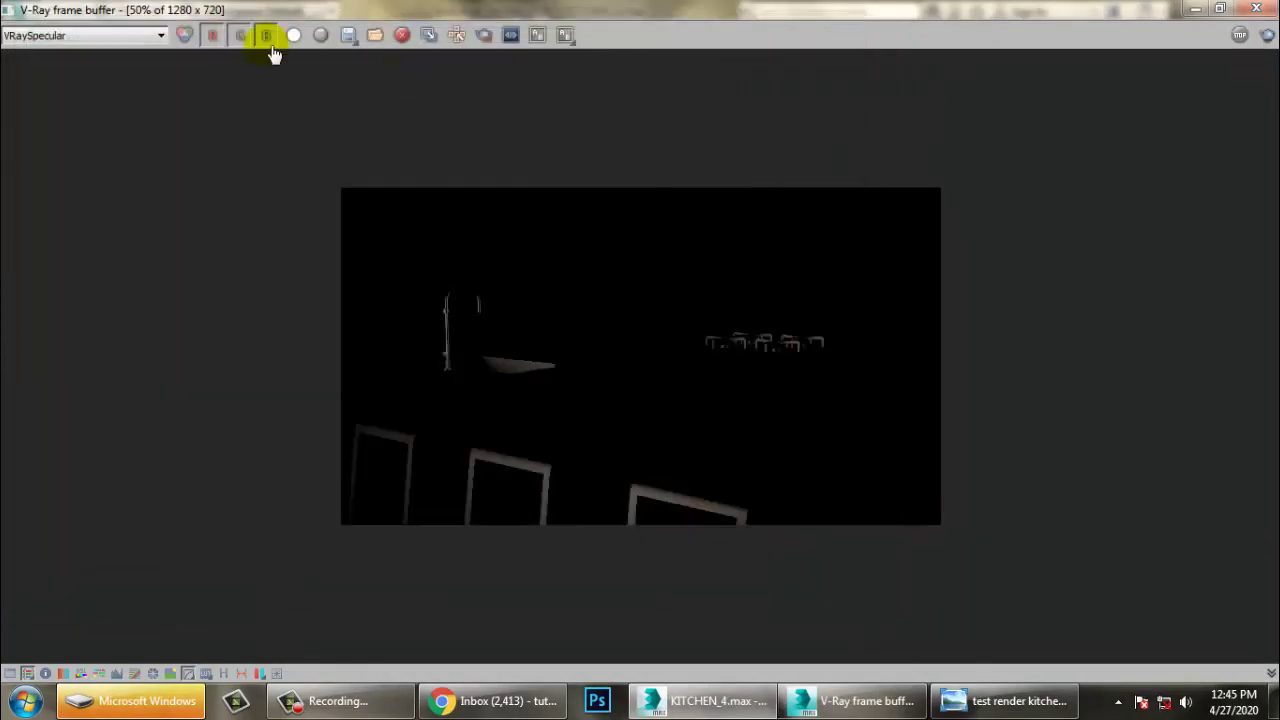
- Show the VRayZDepth pass and save it as the JPEG zdepth
left_click(108, 36)
left_click(89, 181)
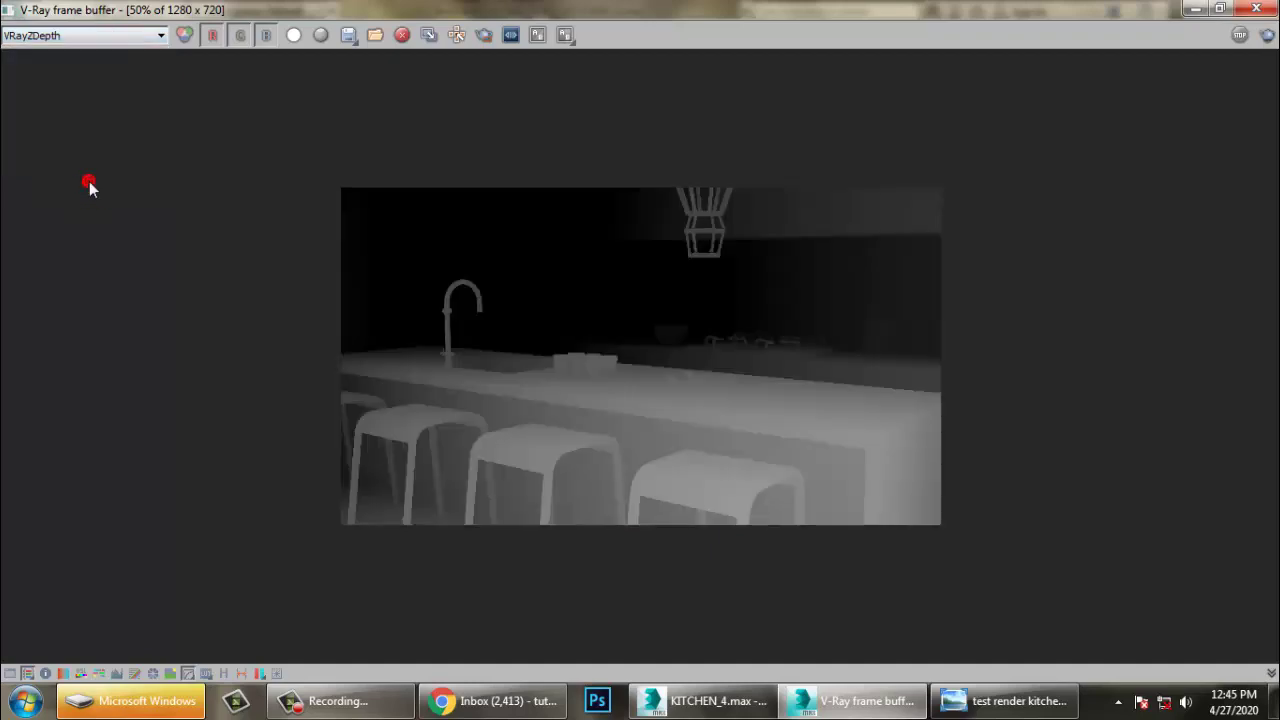
left_click(349, 46)
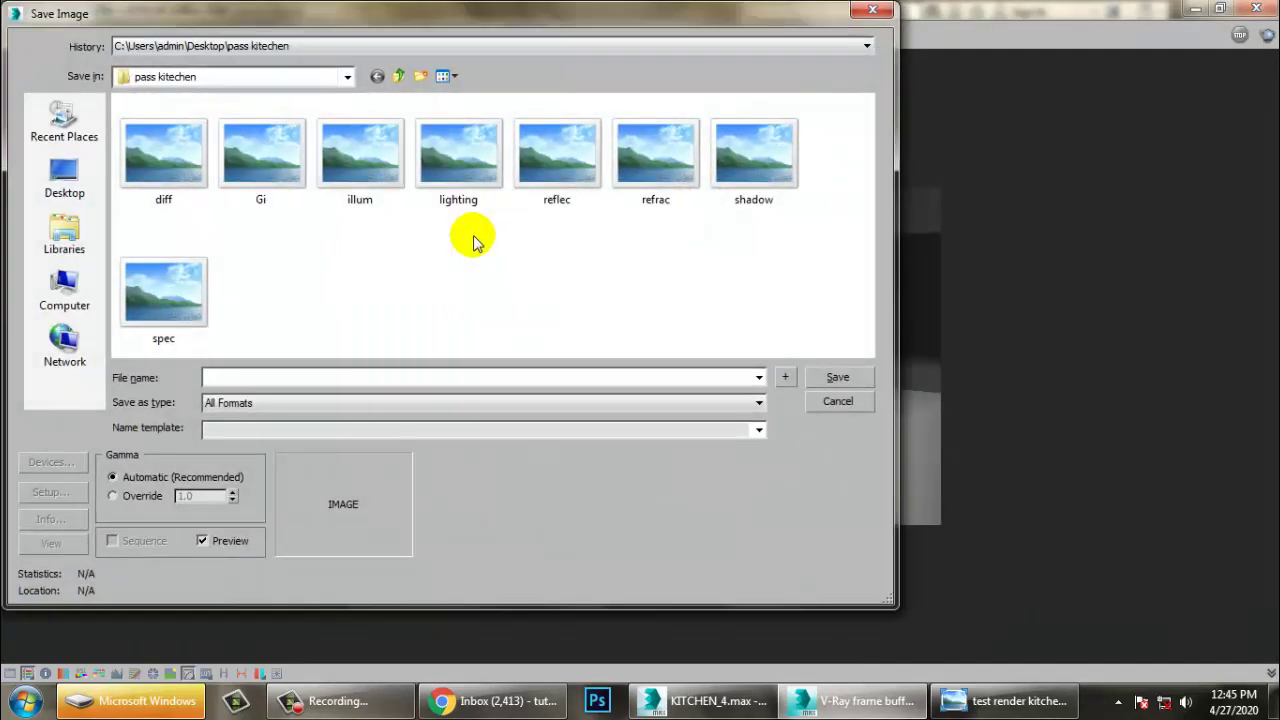
type("zde")
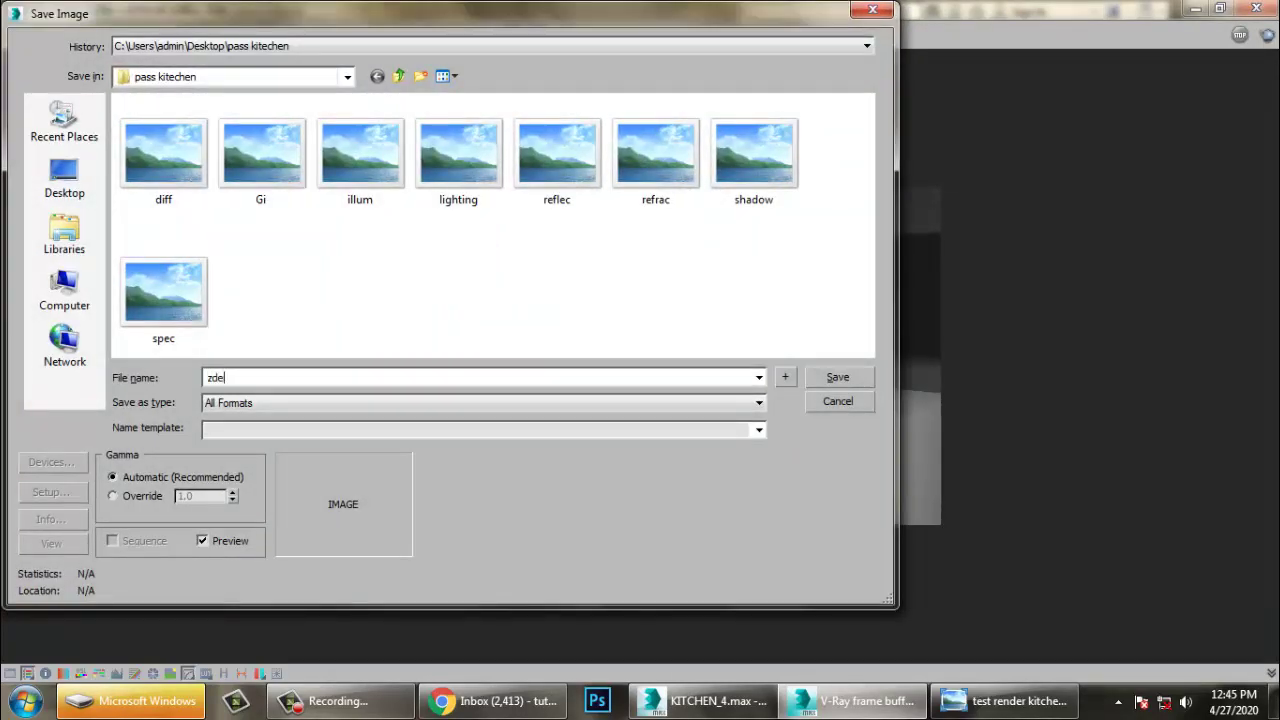
type("pth")
key("Tab")
key("j")
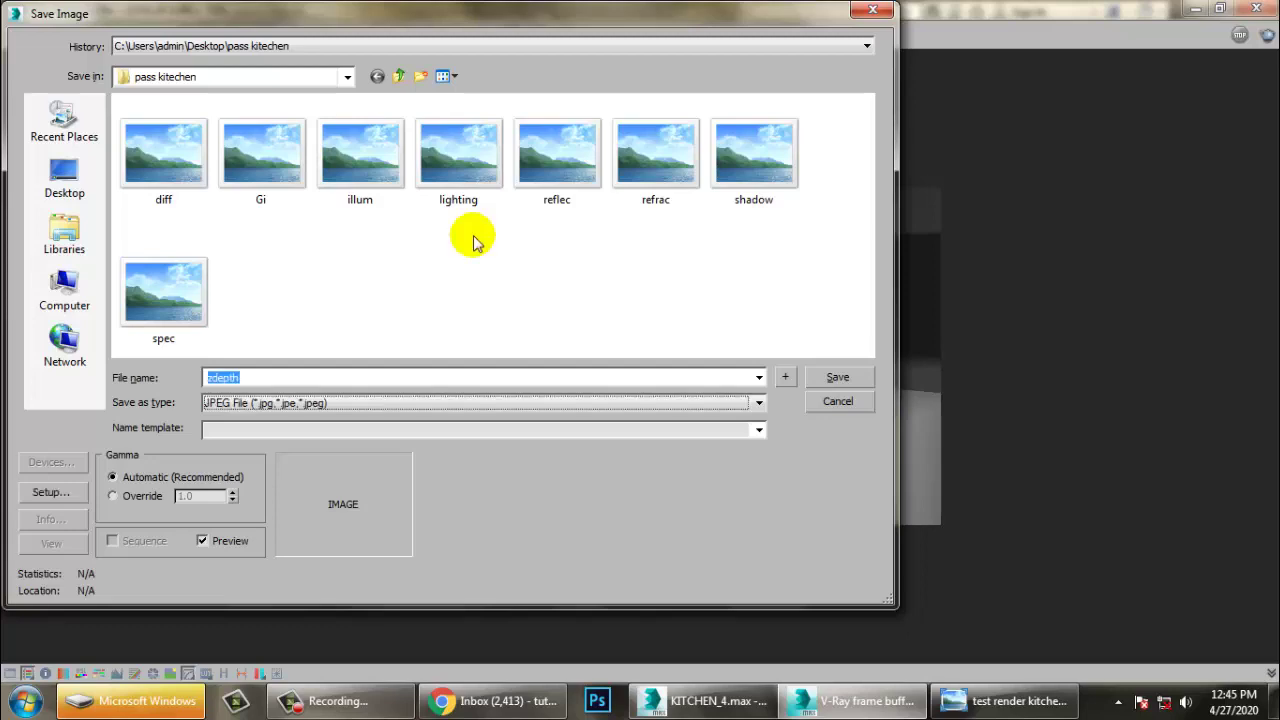
key("Return")
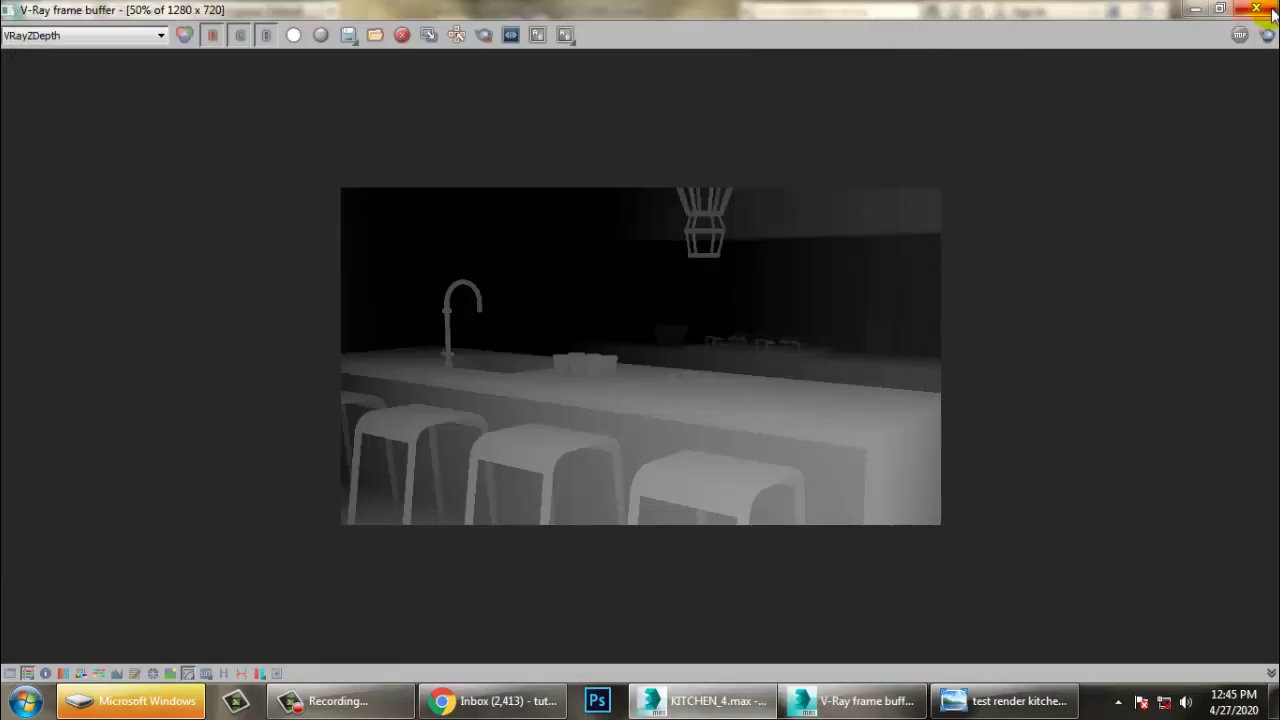
- Close the frame buffer, Save As KITCHEN_5.max, then select all scene objects
left_click(1256, 10)
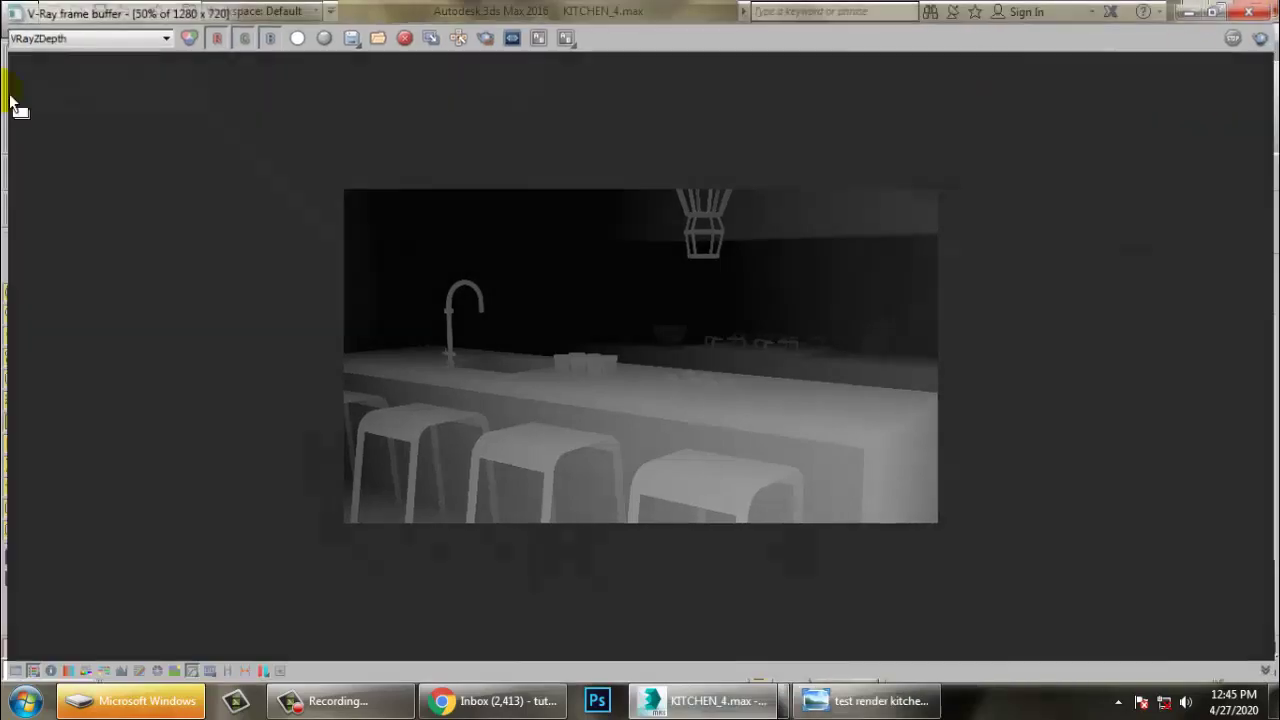
left_click(10, 14)
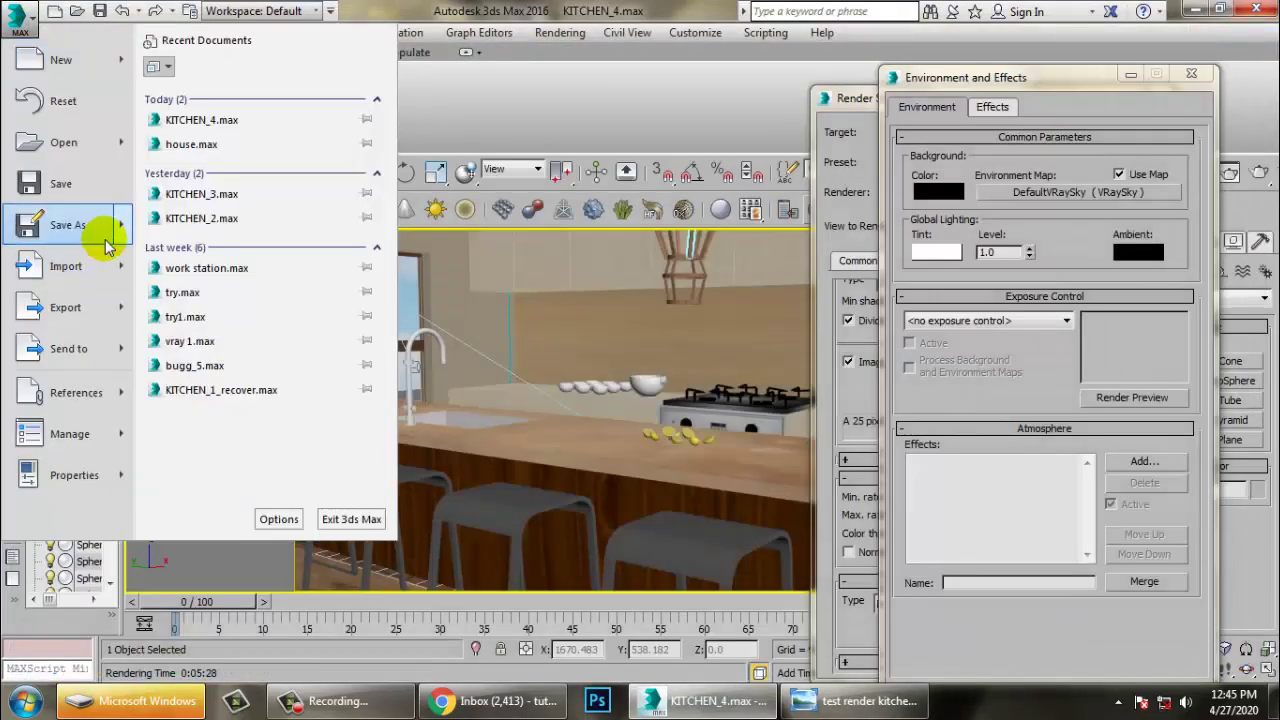
left_click(100, 232)
left_click(270, 562)
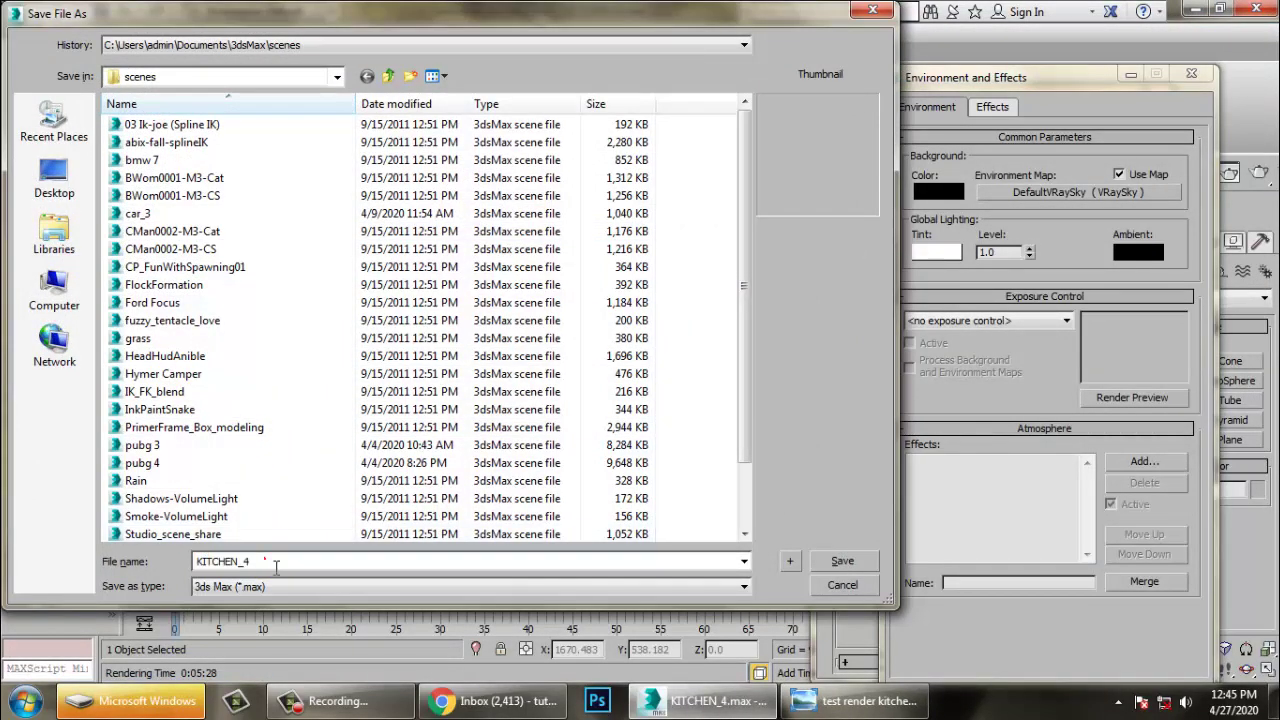
type("5")
key("Return")
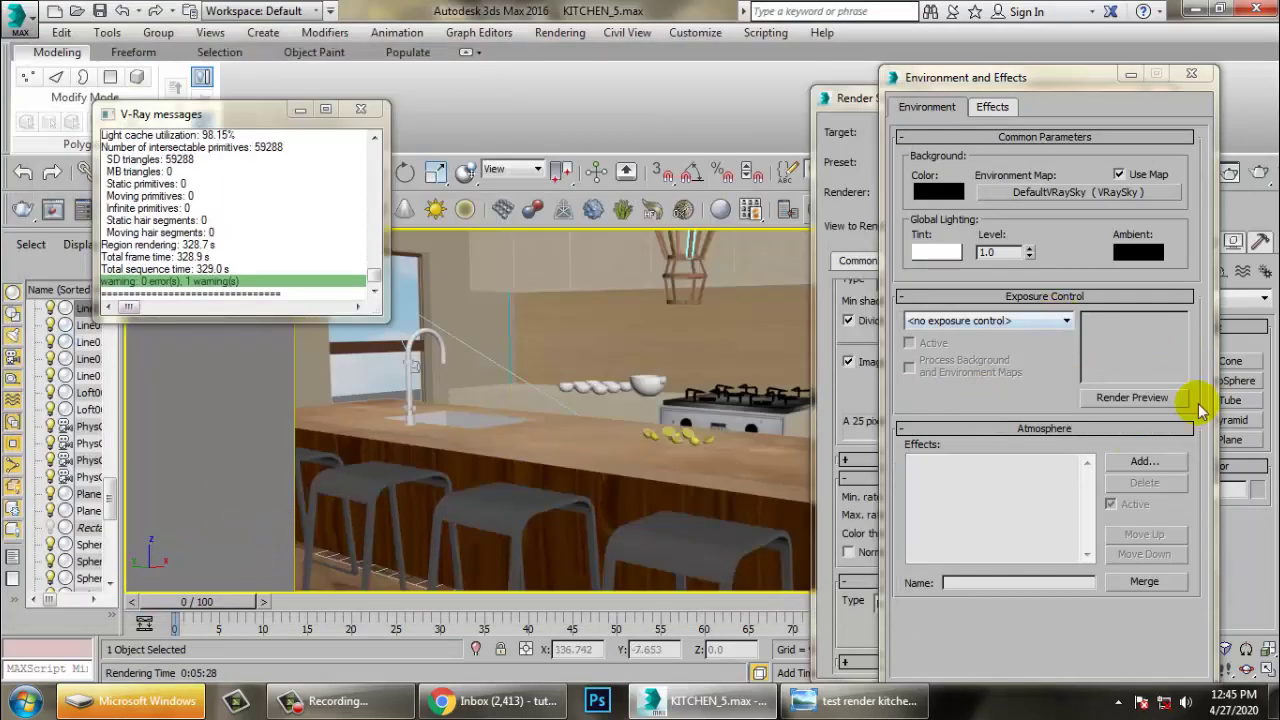
left_click(547, 300)
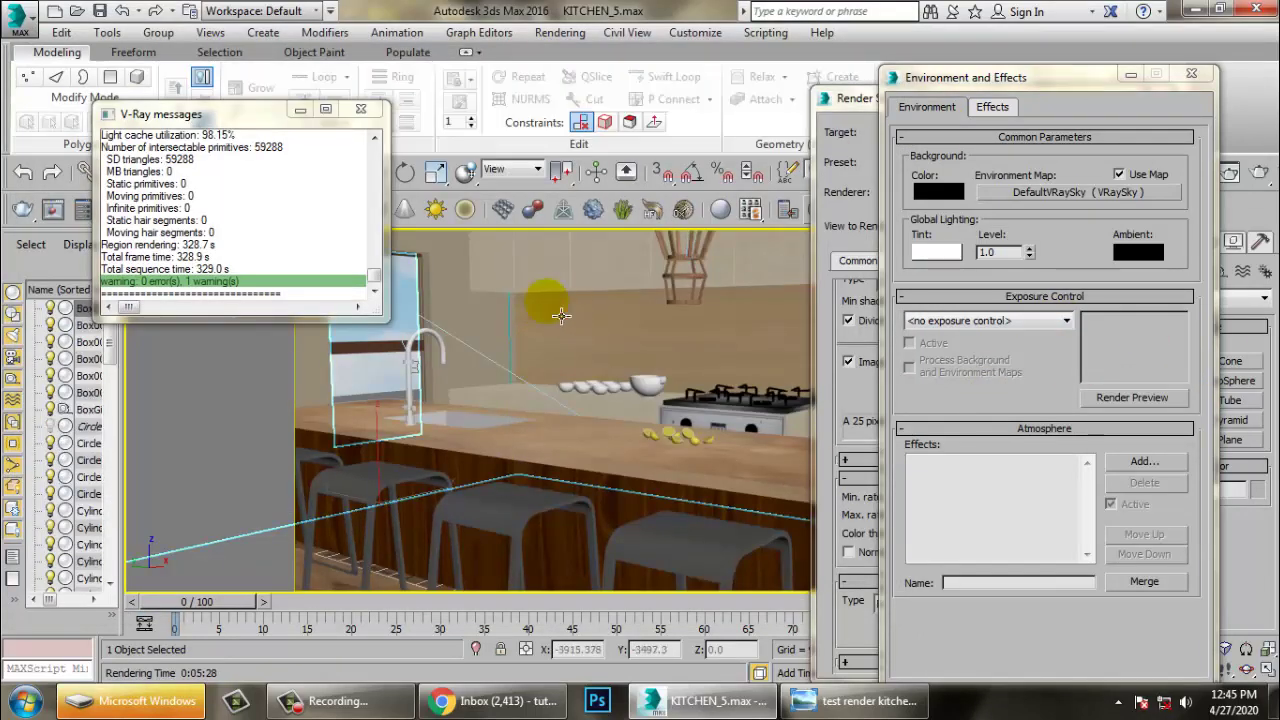
key("ctrl+a")
- Open the Slate Material Editor and bring Material #74 and its nodes into view
key("m")
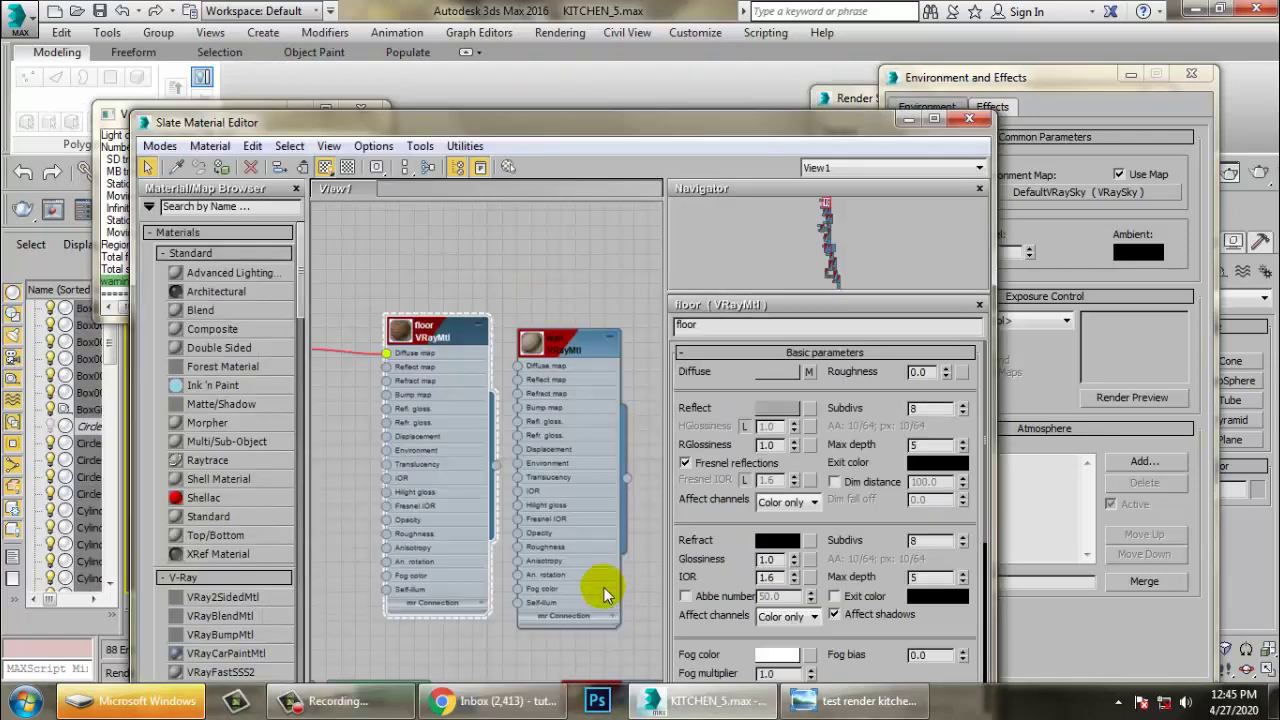
middle_click_drag(519, 390, 521, 272)
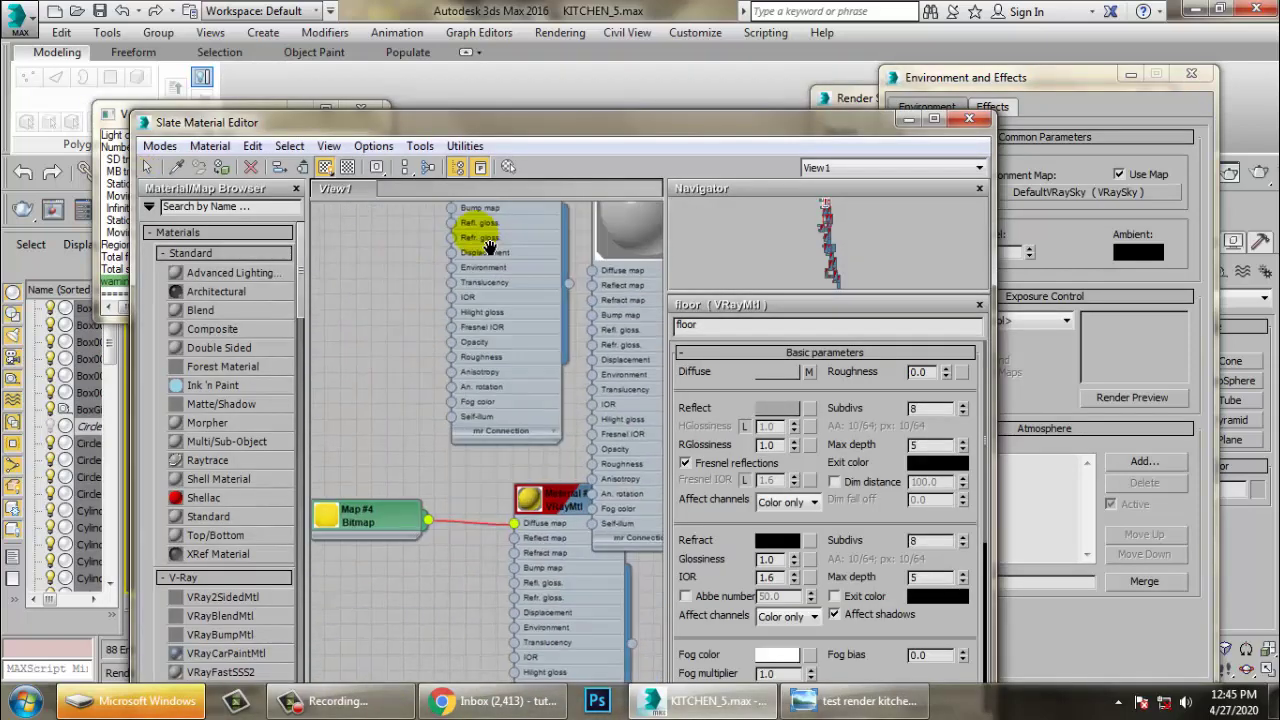
scroll(509, 471, "down", 3)
scroll(517, 480, "down", 2)
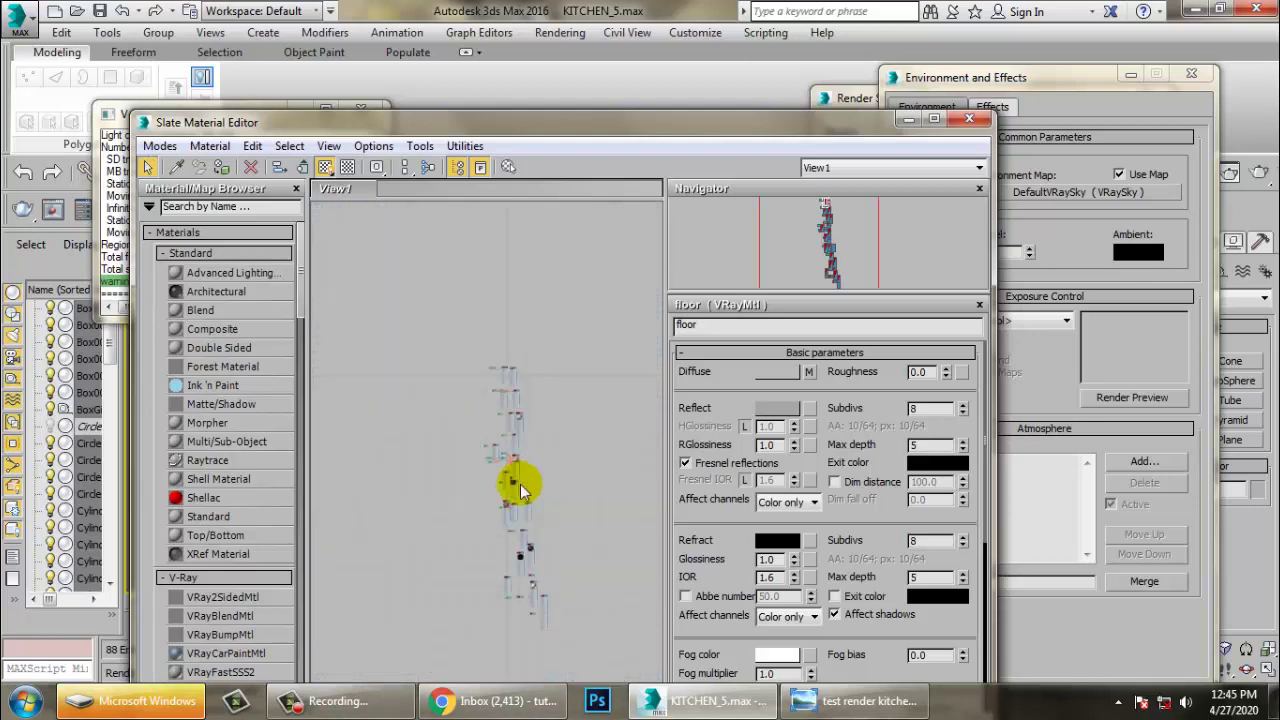
mouse_move(517, 480)
middle_mouse_down()
mouse_move(529, 394)
mouse_move(500, 523)
middle_mouse_up()
scroll(486, 343, "up", 2)
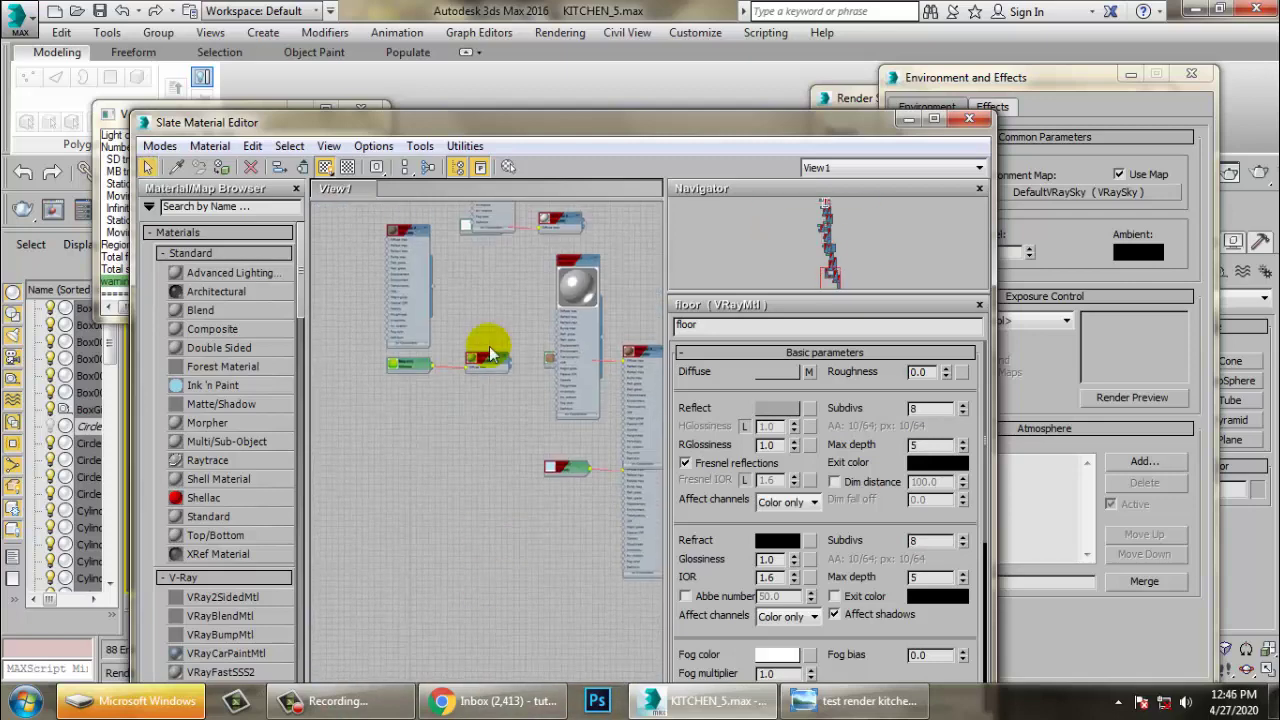
middle_click_drag(486, 343, 500, 400)
mouse_move(298, 287)
left_mouse_down()
mouse_move(307, 490)
mouse_move(300, 243)
left_mouse_up()
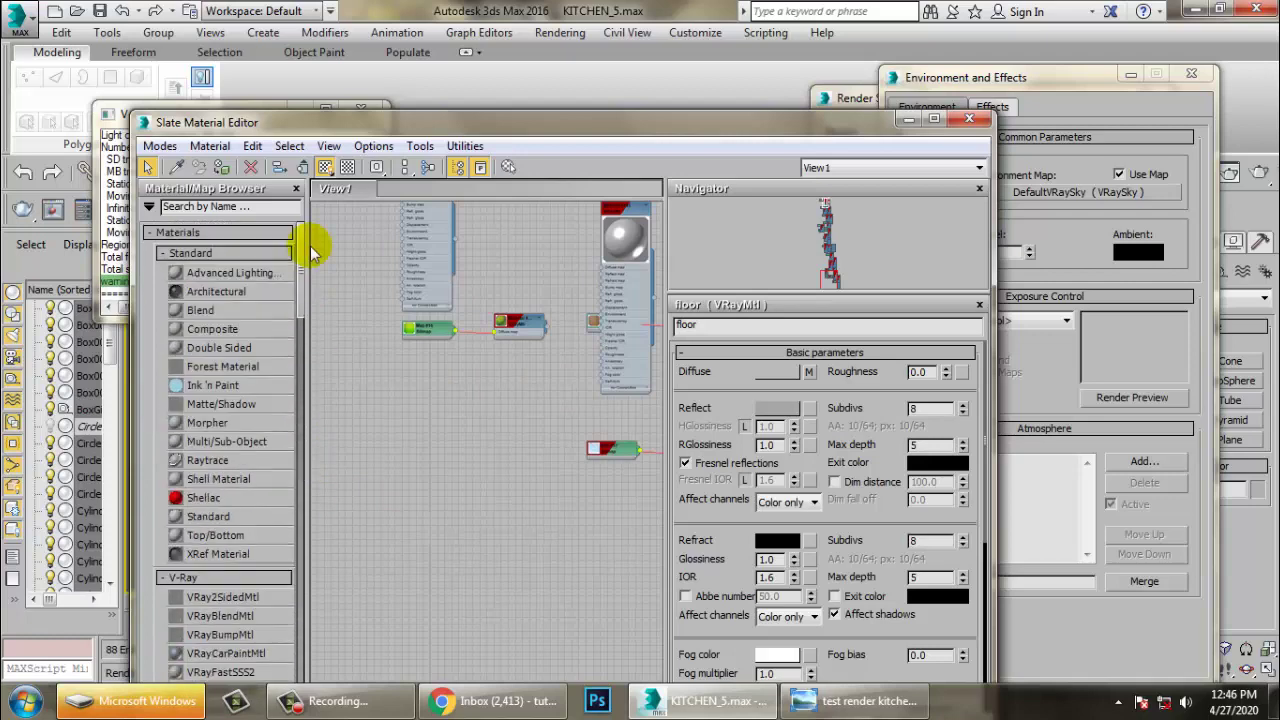
- Search the material/map browser for VRayDirt and place a VRayDirt map in the node view
left_click(237, 207)
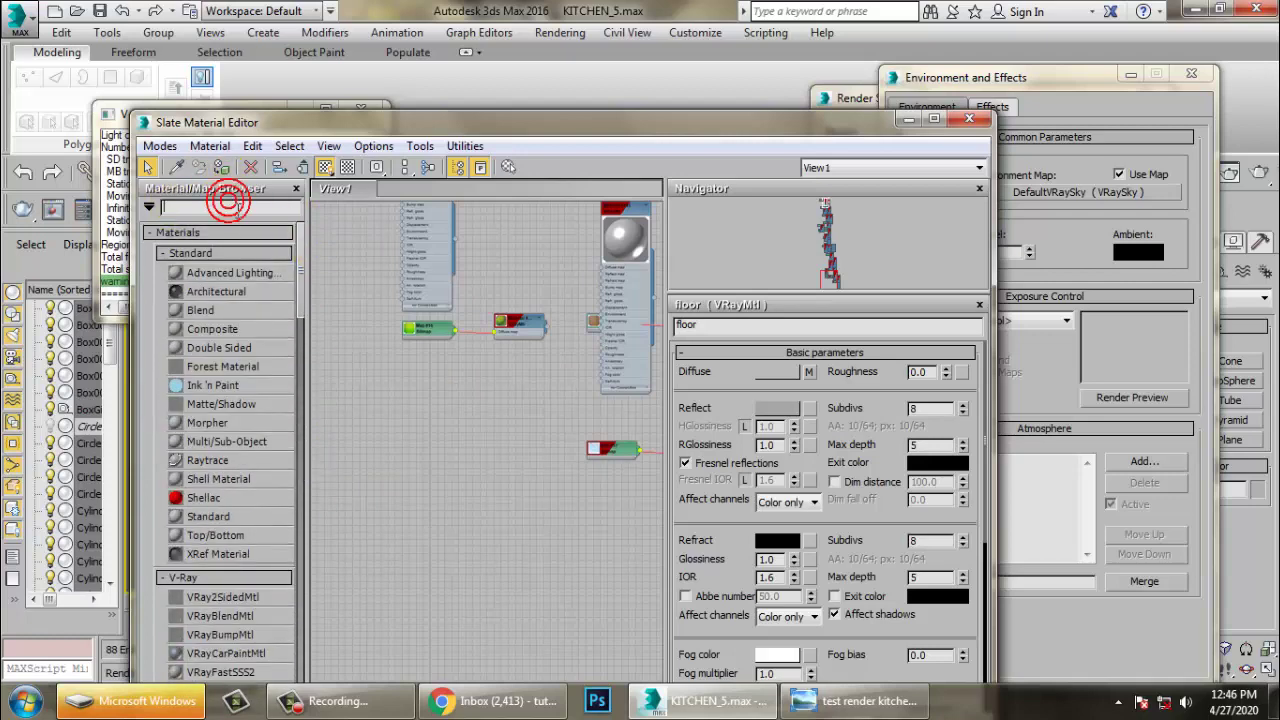
type("vray")
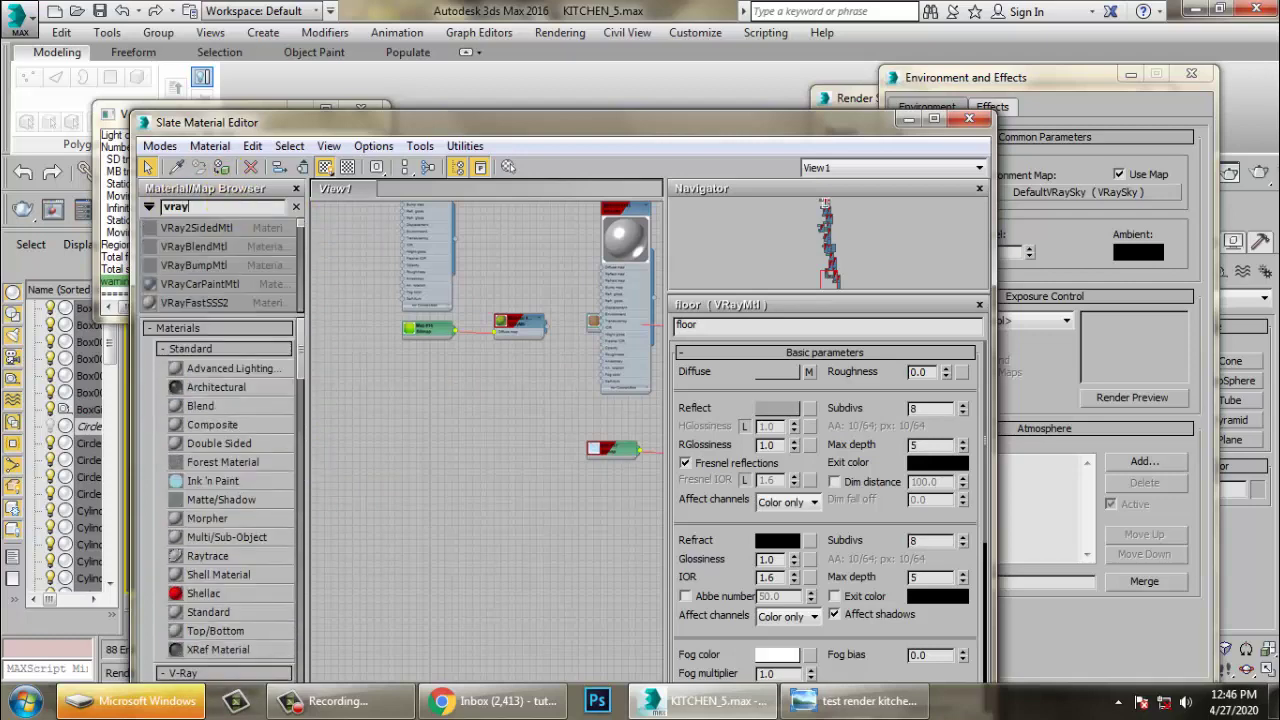
type("diryt")
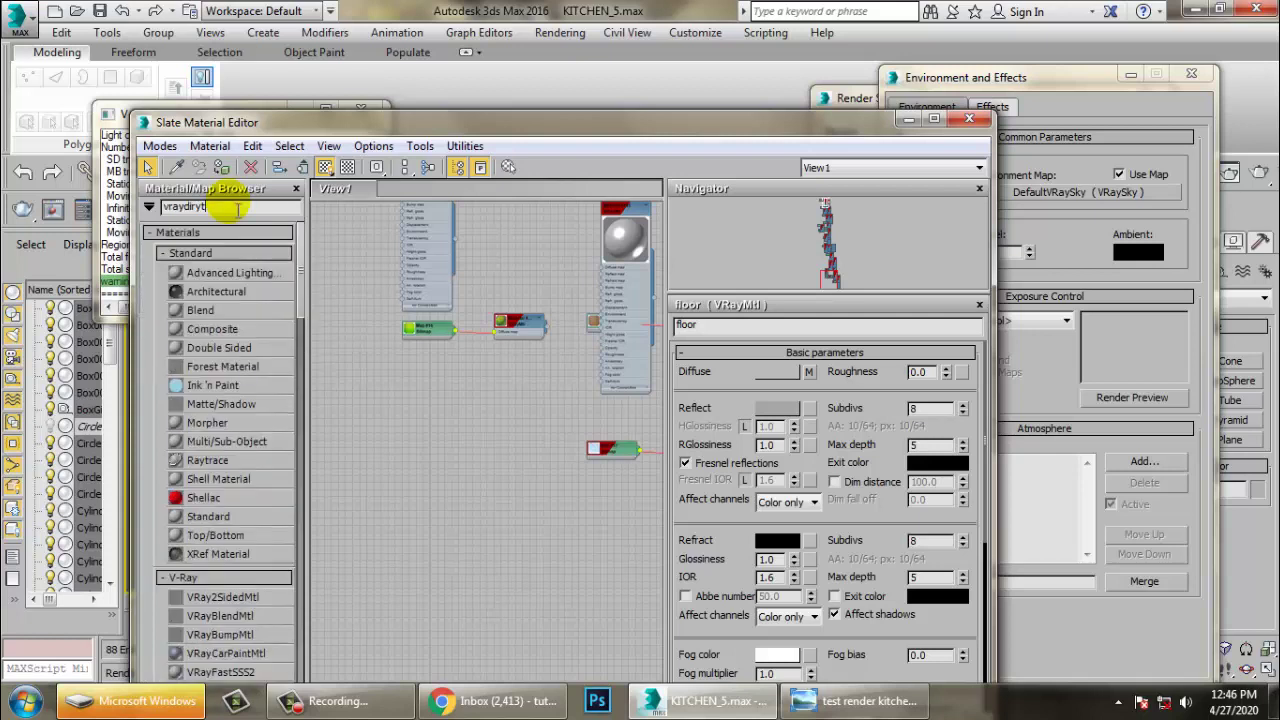
key("BackSpace")
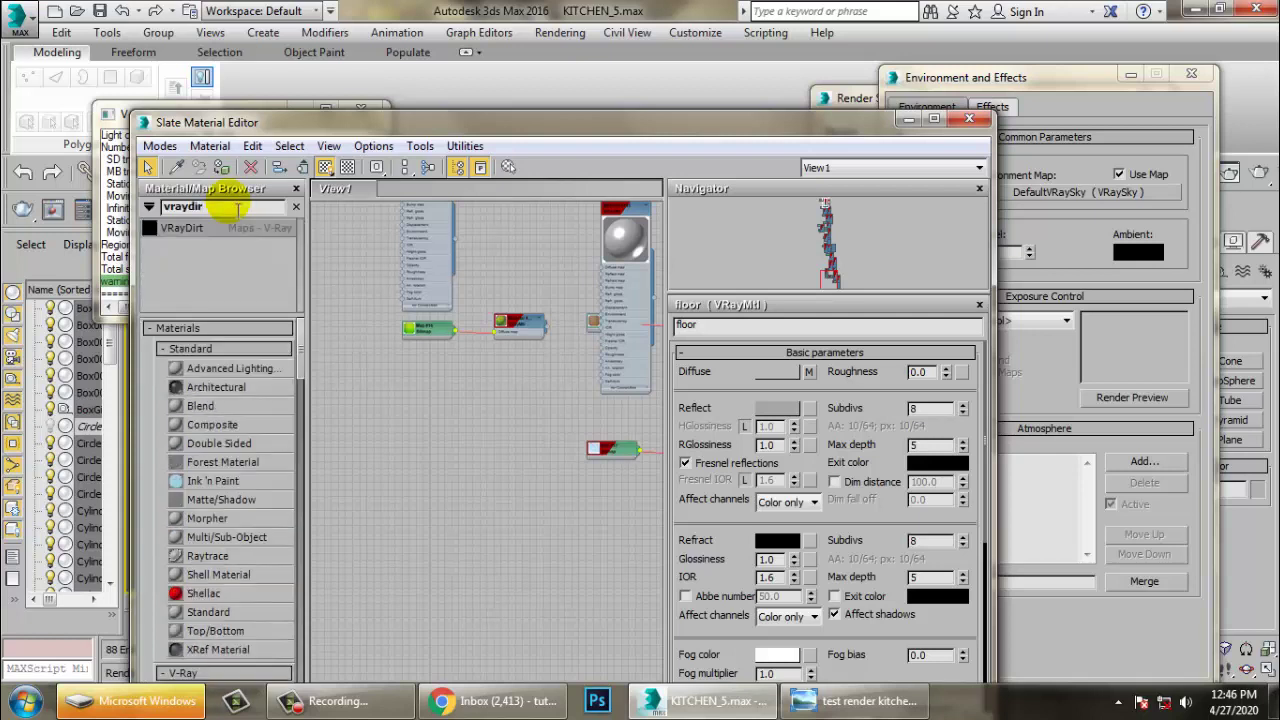
left_click_drag(171, 228, 432, 577)
double_click(440, 572)
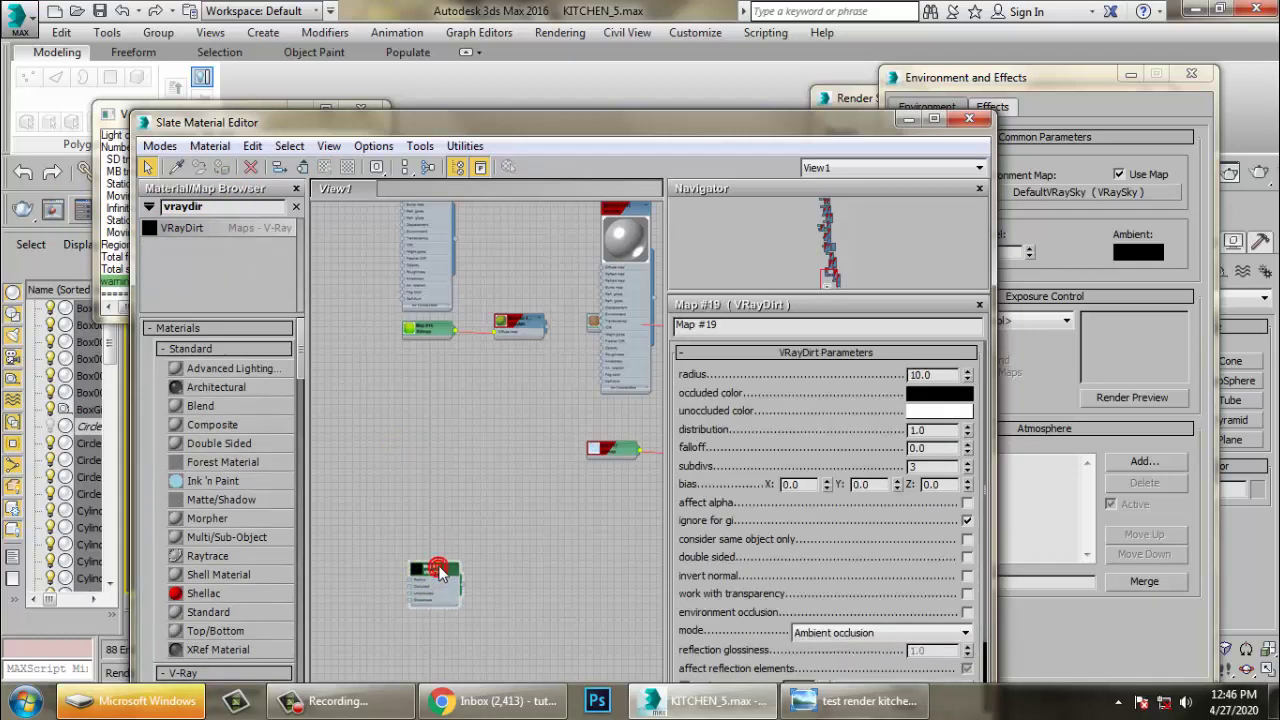
key("z")
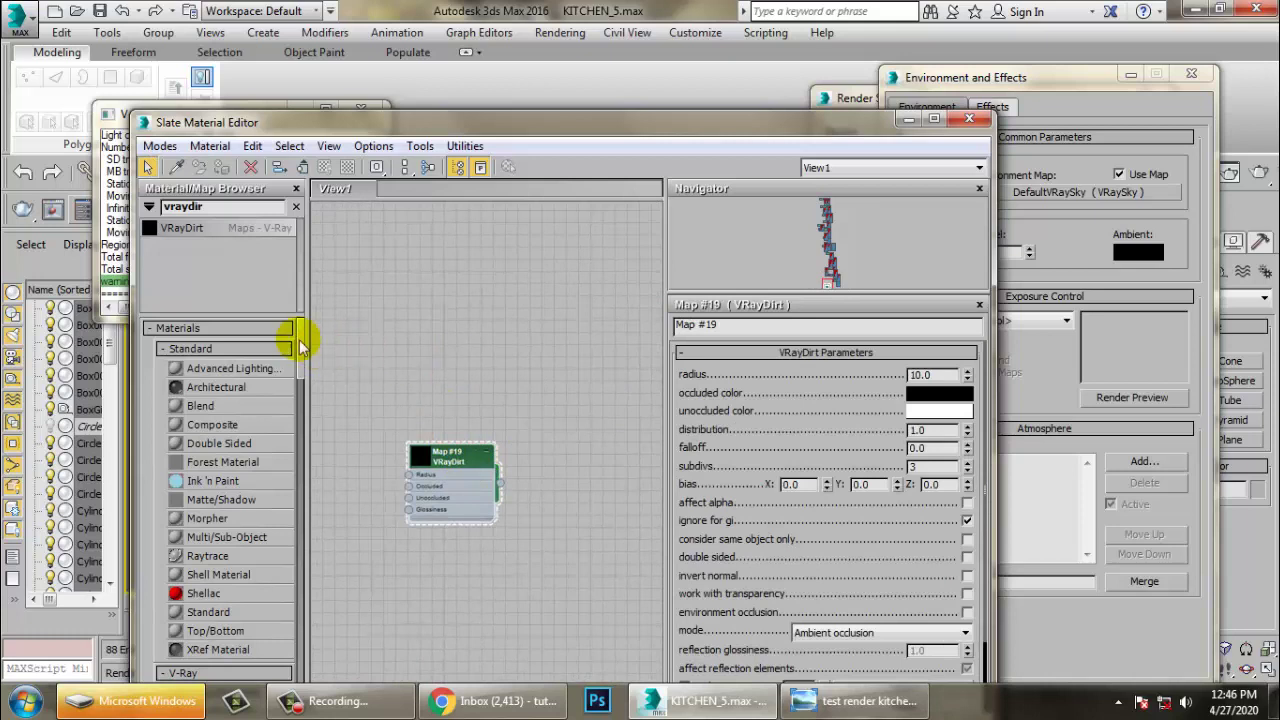
left_click_drag(298, 337, 306, 417)
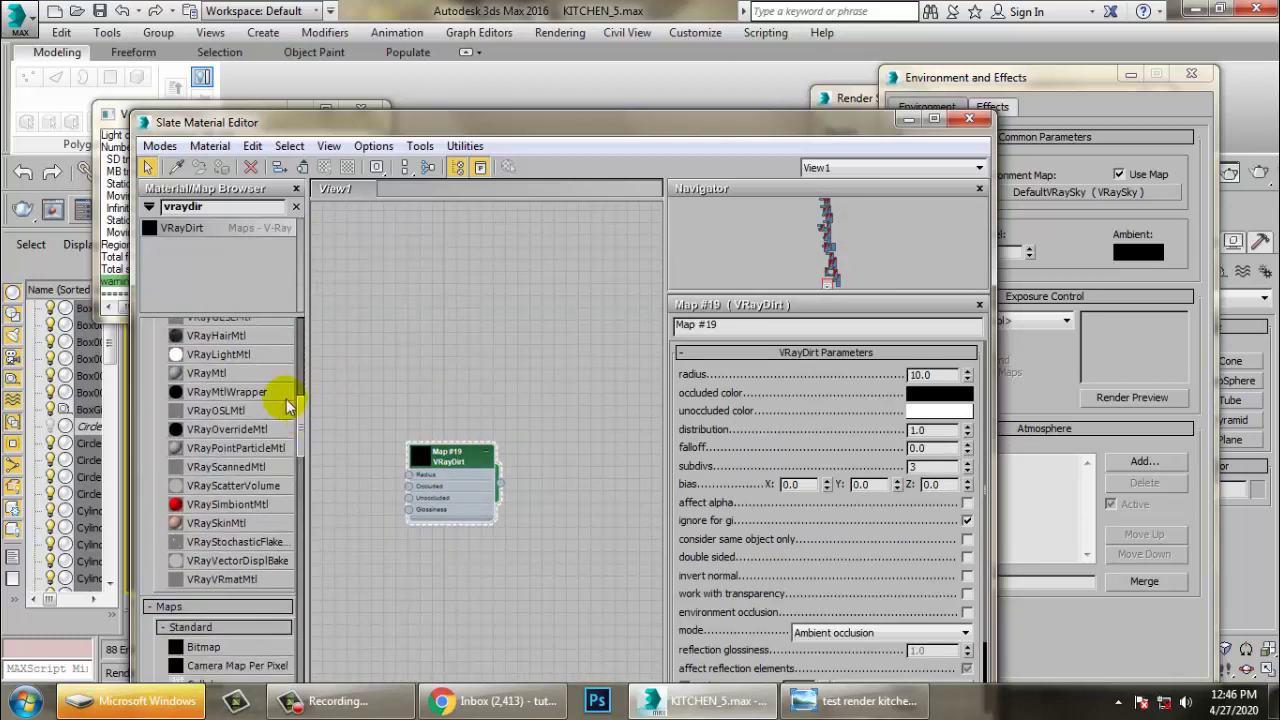
- Add a VRayLightMtl and plug a VRayDirt map into its Color slot
left_click_drag(225, 358, 592, 405)
double_click(580, 405)
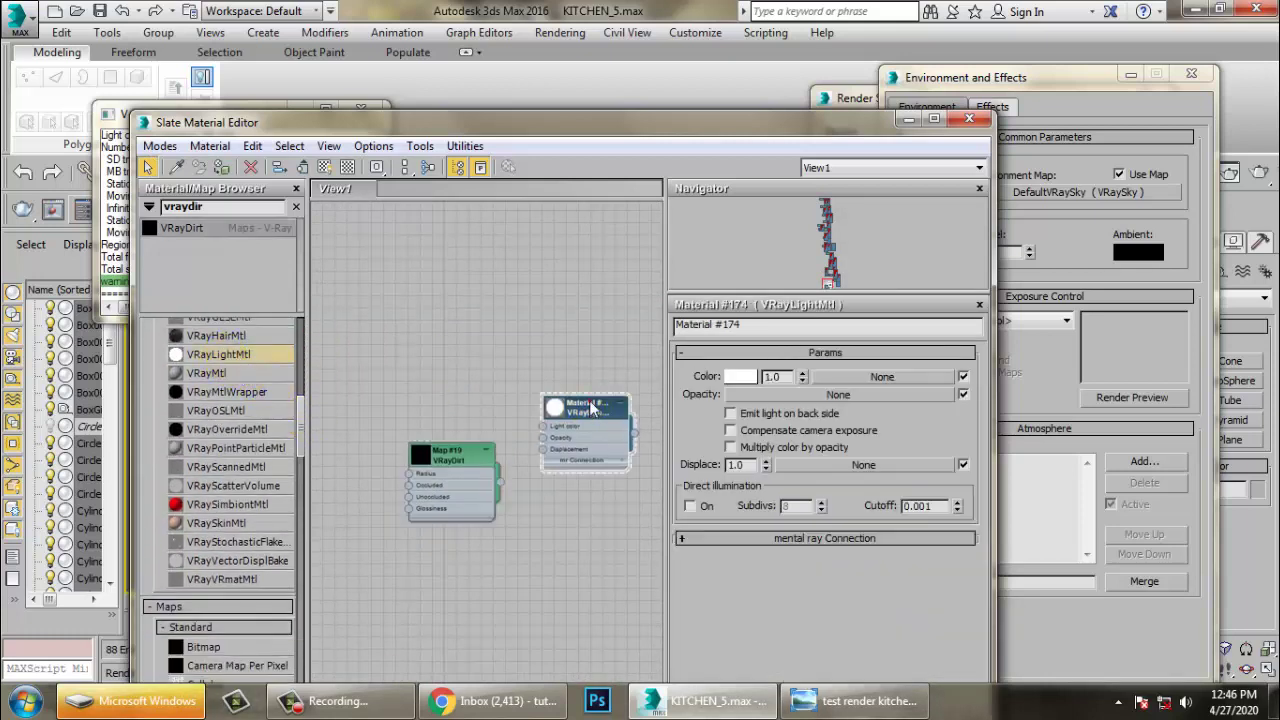
left_click(884, 377)
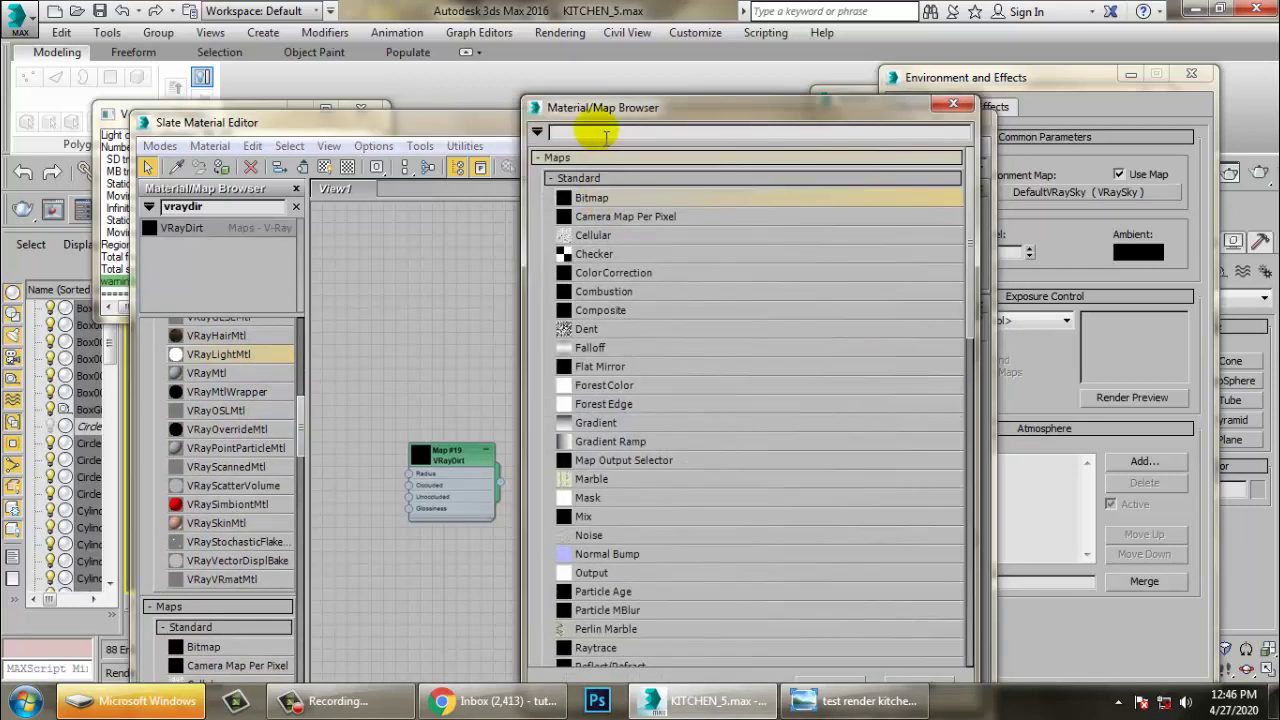
type("vray")
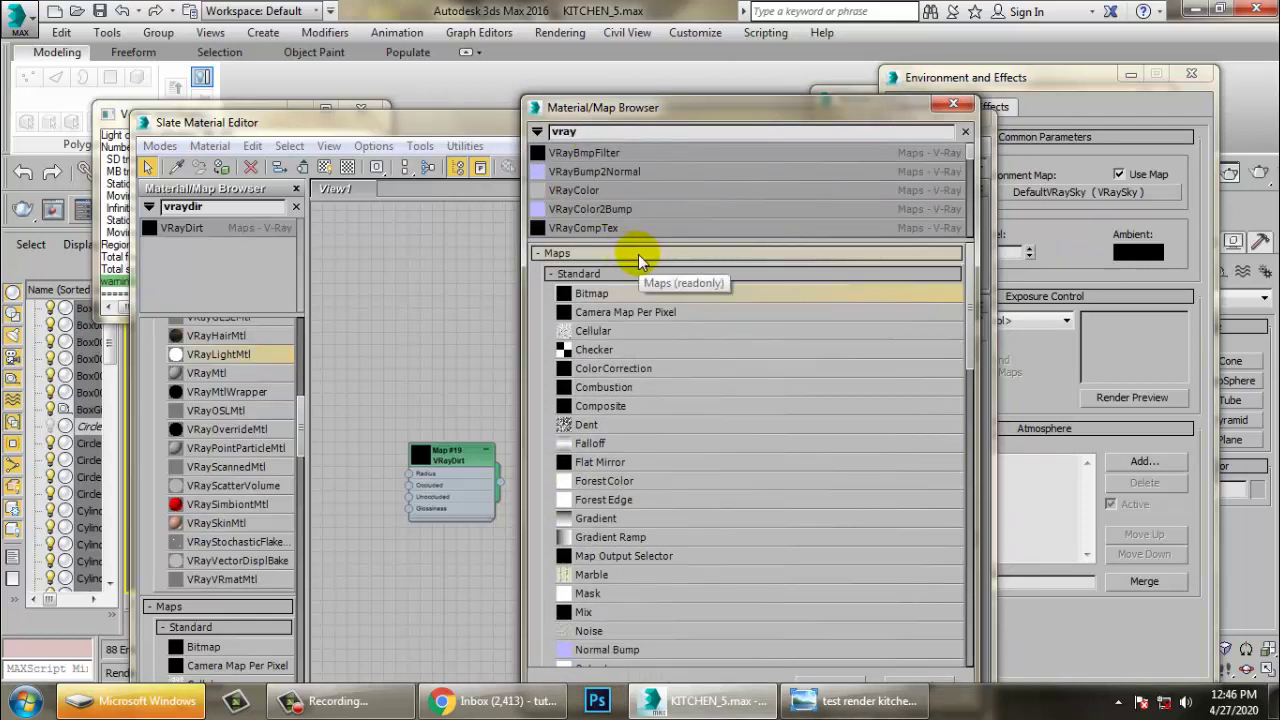
type("dirt")
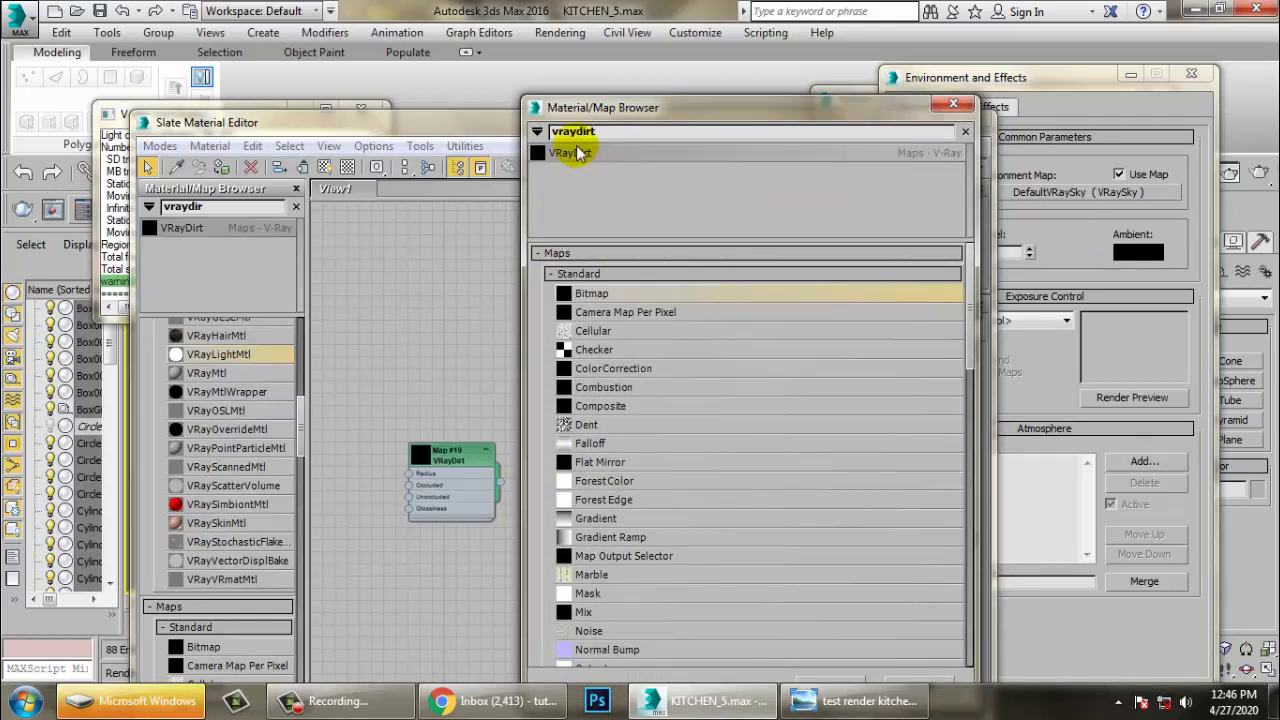
double_click(575, 153)
- Delete the leftover VRayDirt node Map #19 and set Map #20's radius to 300
left_click_drag(462, 481, 473, 530)
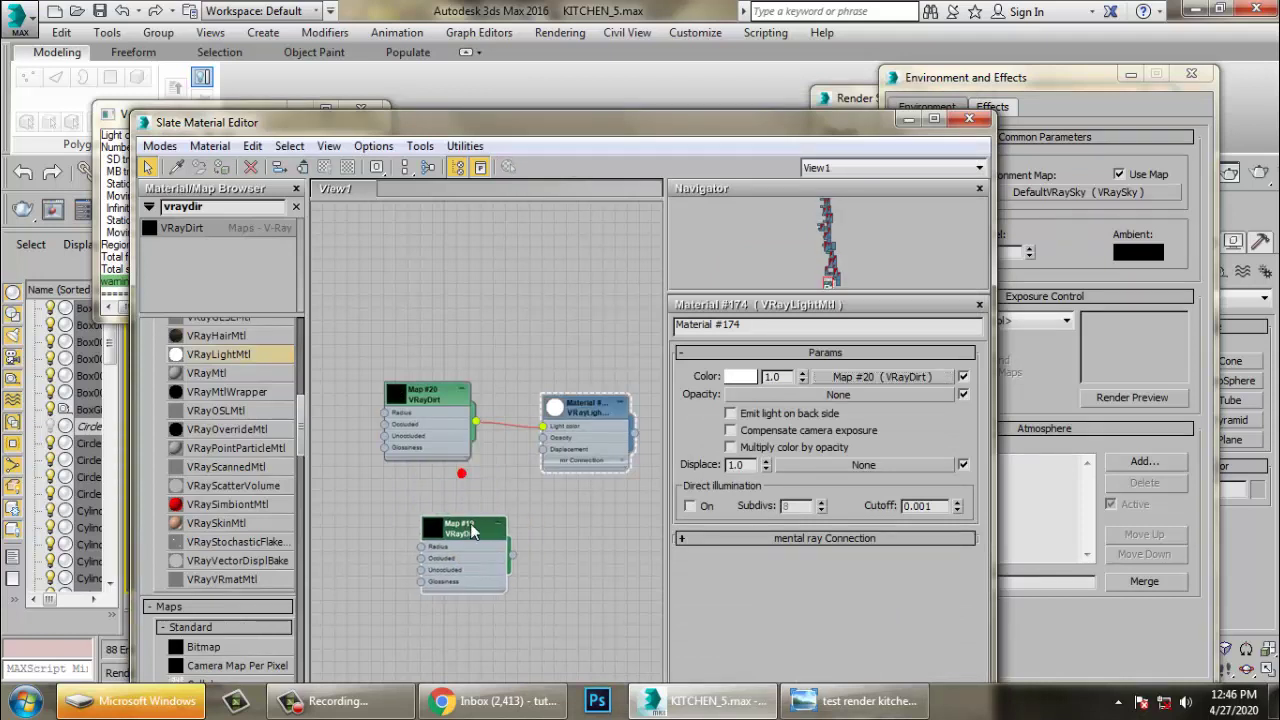
key("Delete")
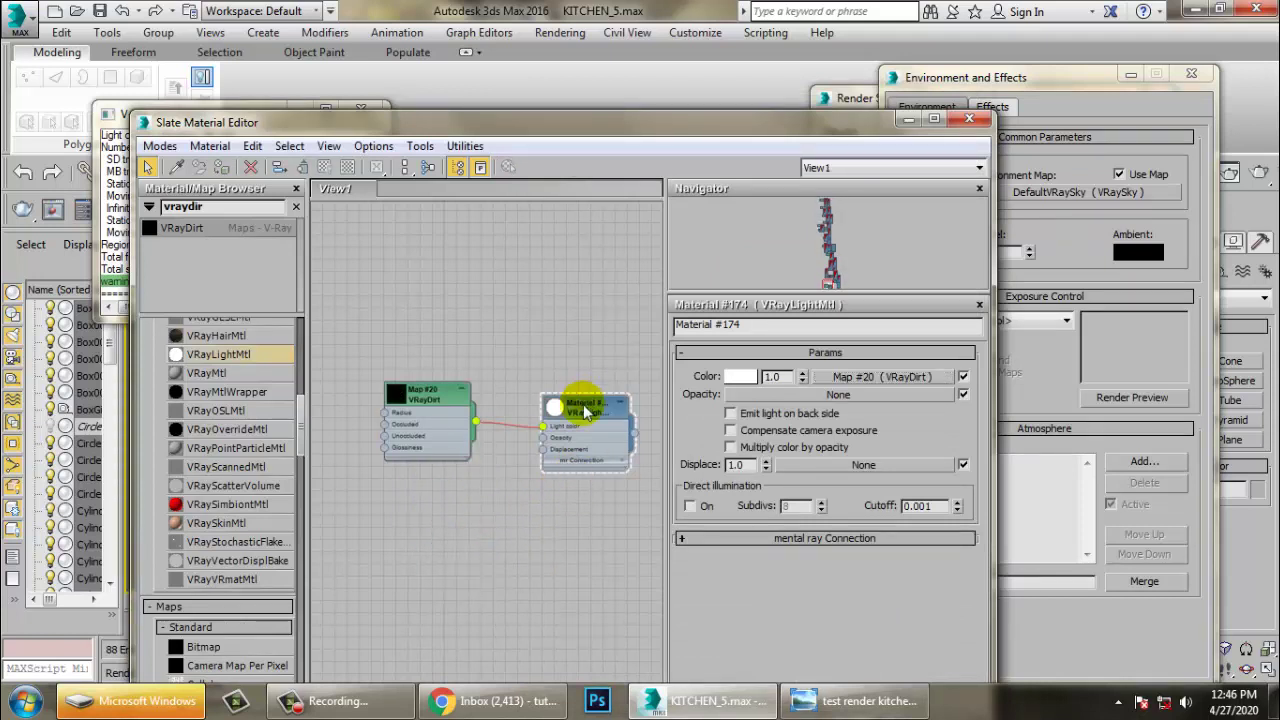
double_click(430, 405)
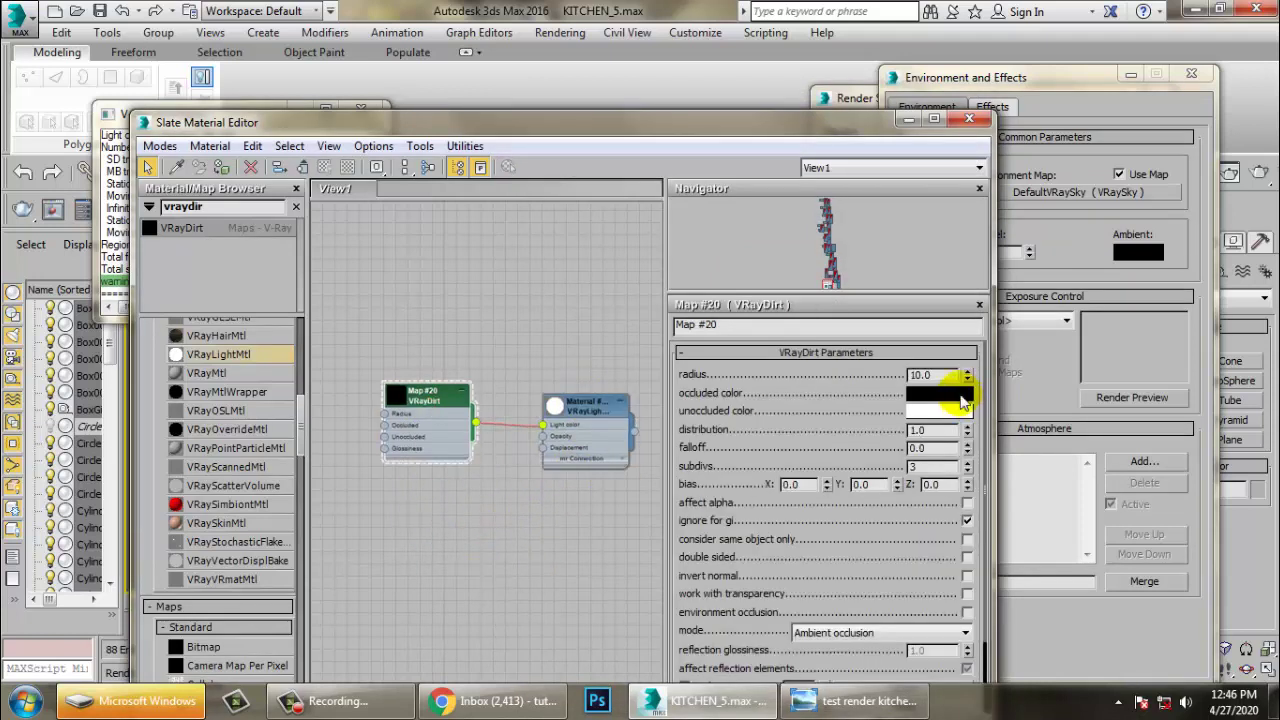
left_click(718, 375)
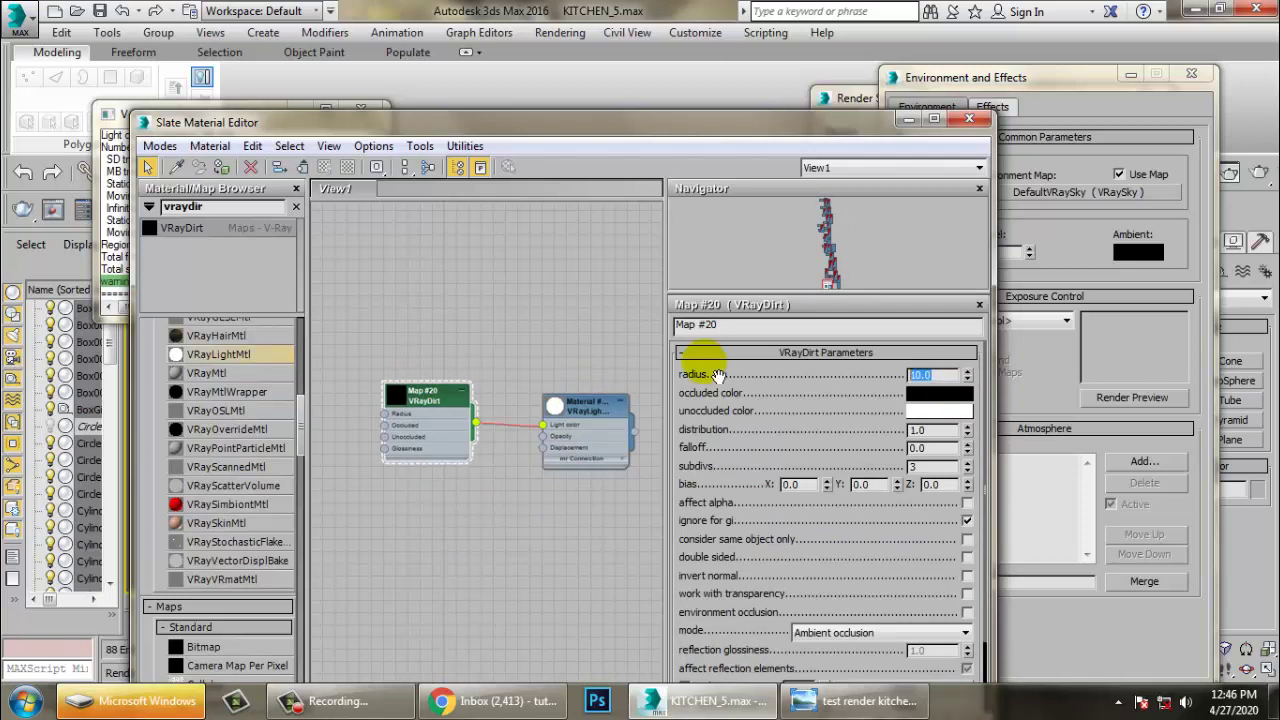
type("30")
left_click(700, 375)
left_click(219, 165)
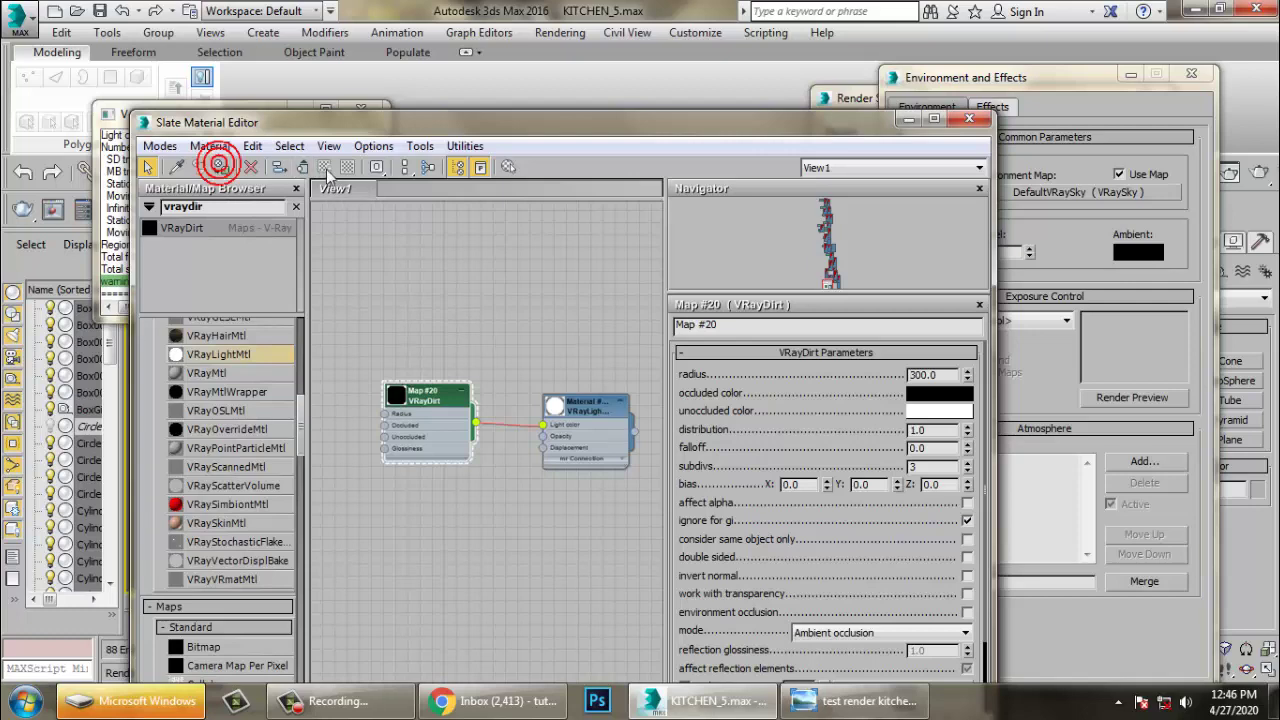
left_click(907, 119)
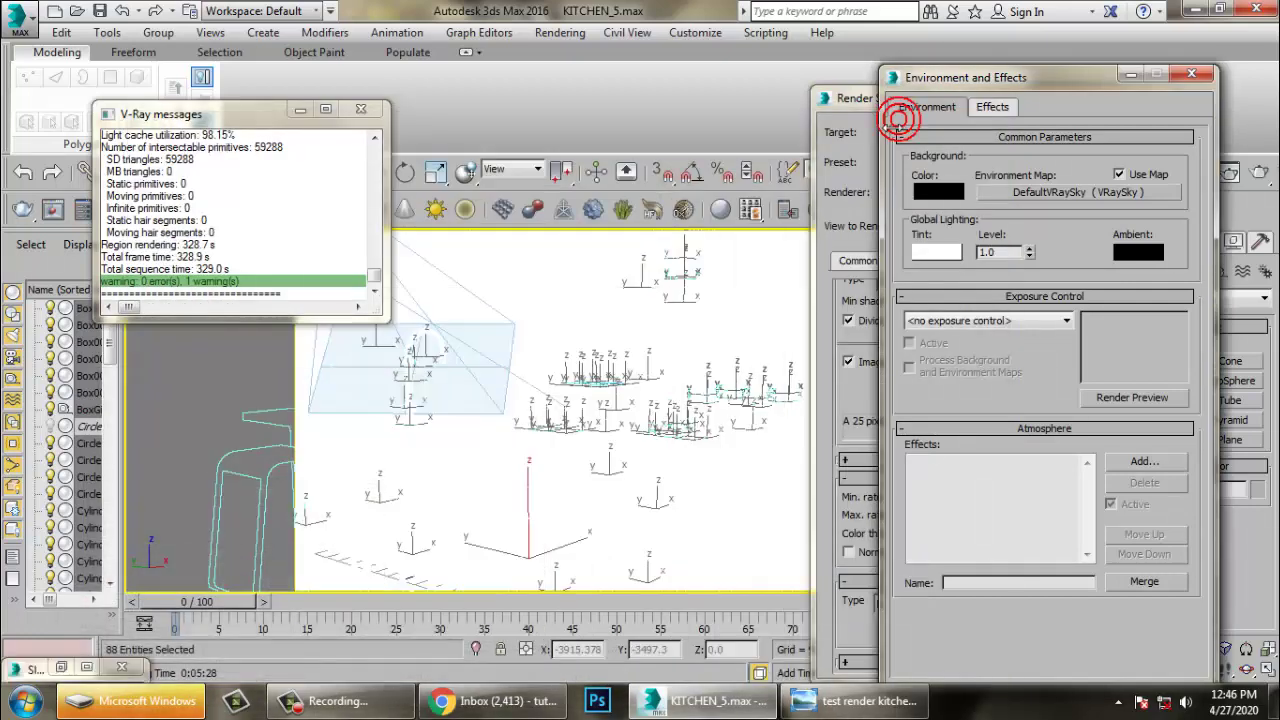
- Close the rendered frame window and the Environment settings dialog
left_click(577, 42)
left_click(577, 55)
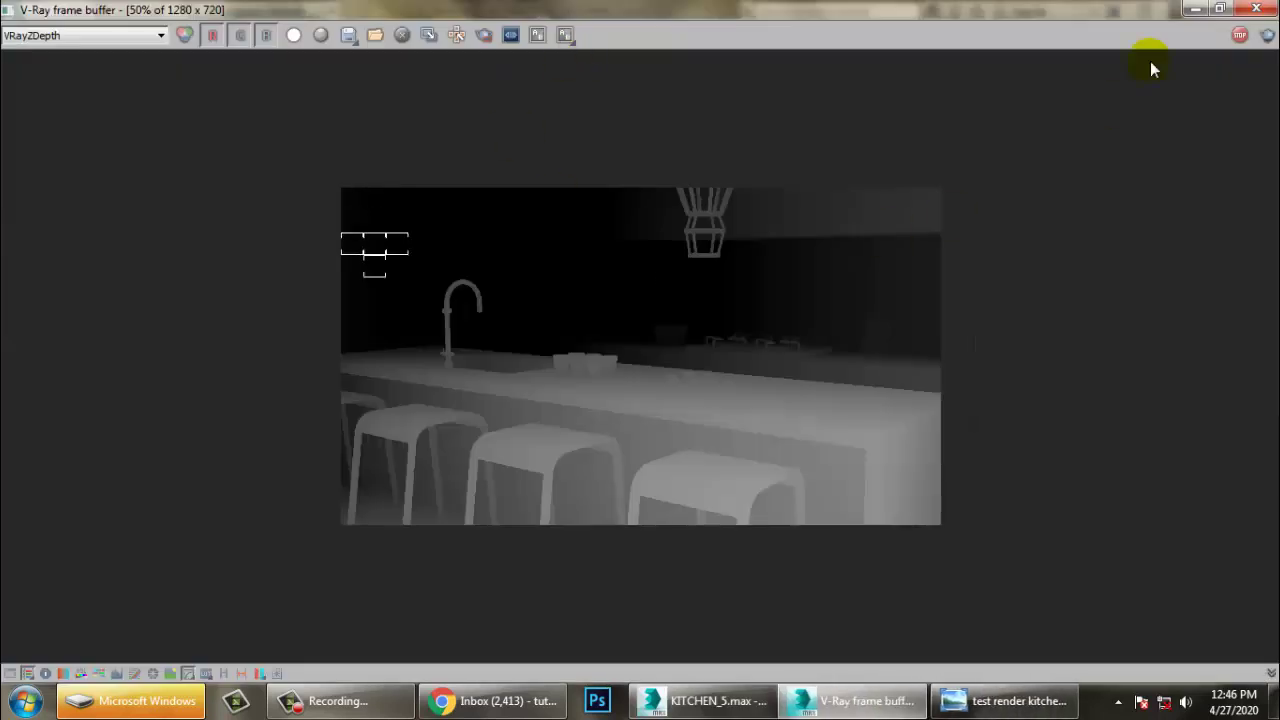
left_click(1256, 8)
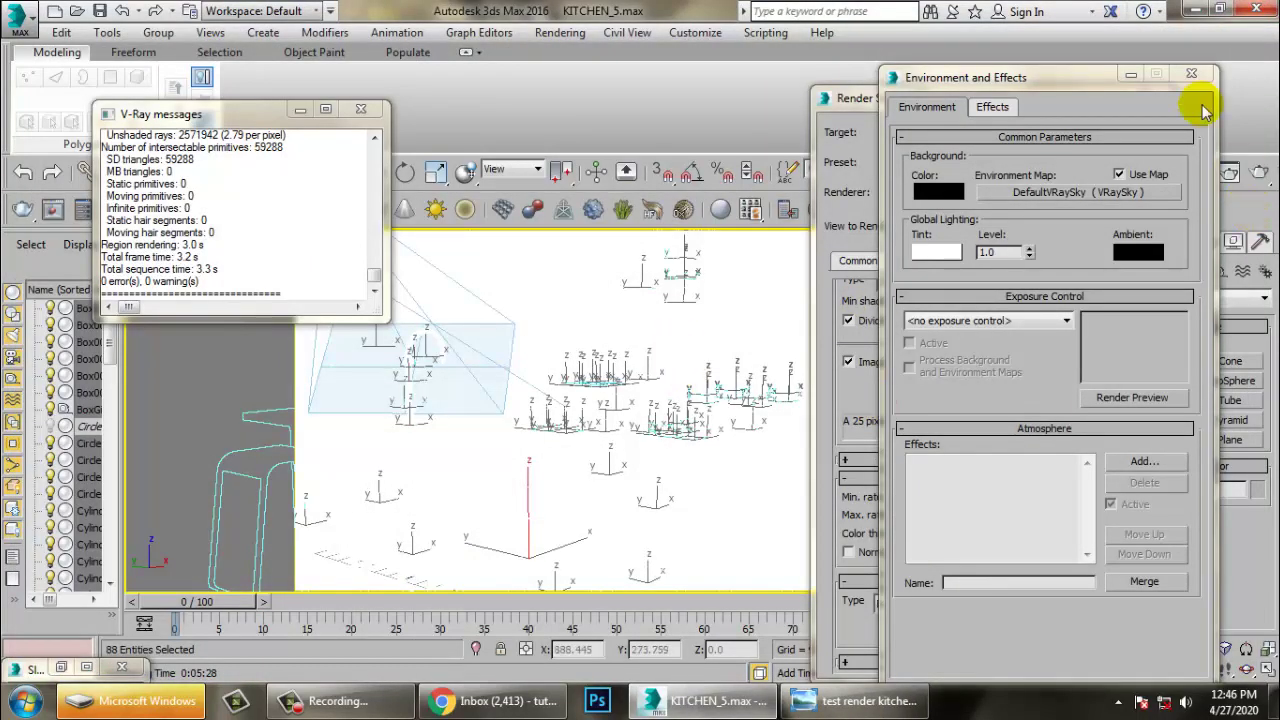
left_click(1191, 73)
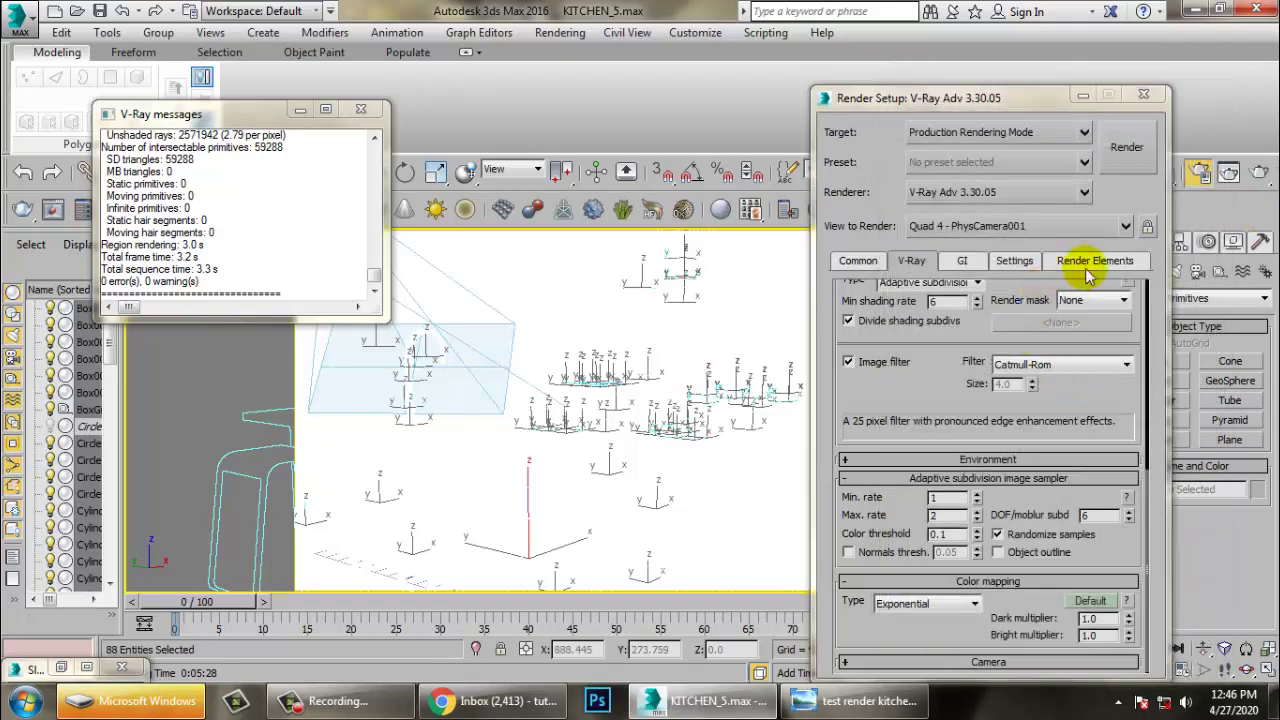
- Select all ten render elements in Render Setup and delete them
left_click(1090, 262)
left_click(895, 377)
left_click(905, 521, "shift")
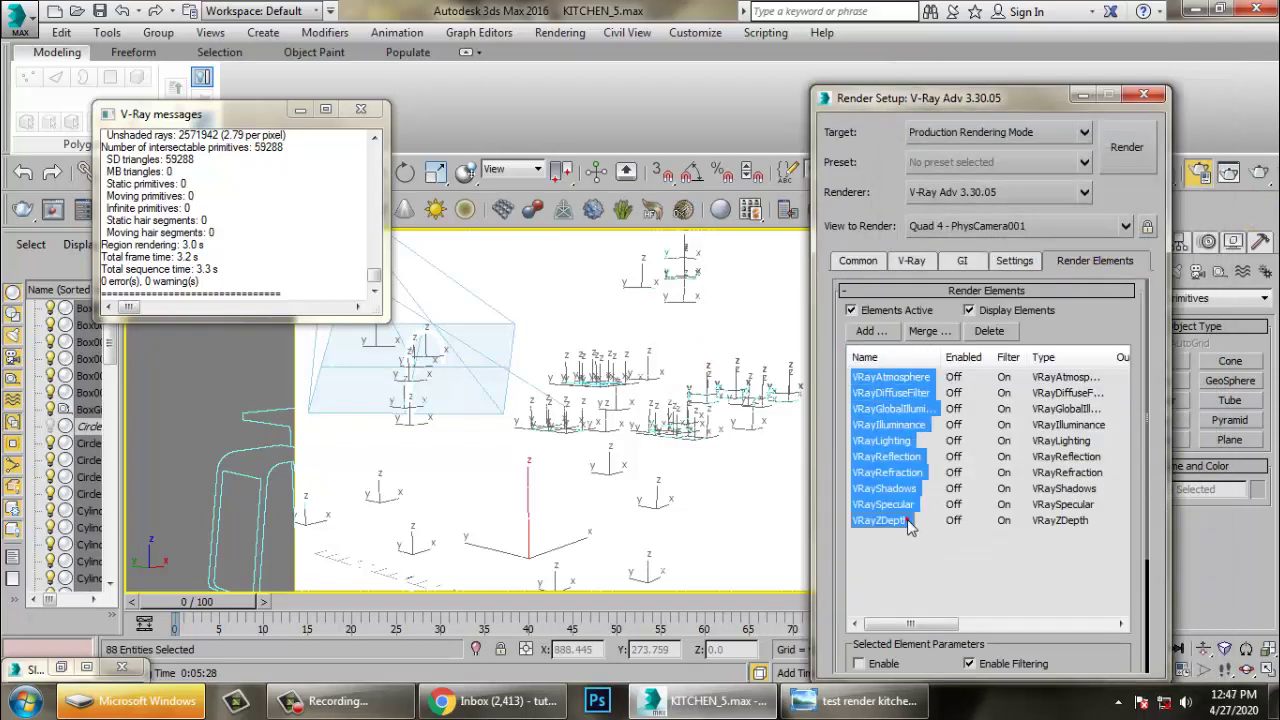
left_click(989, 330)
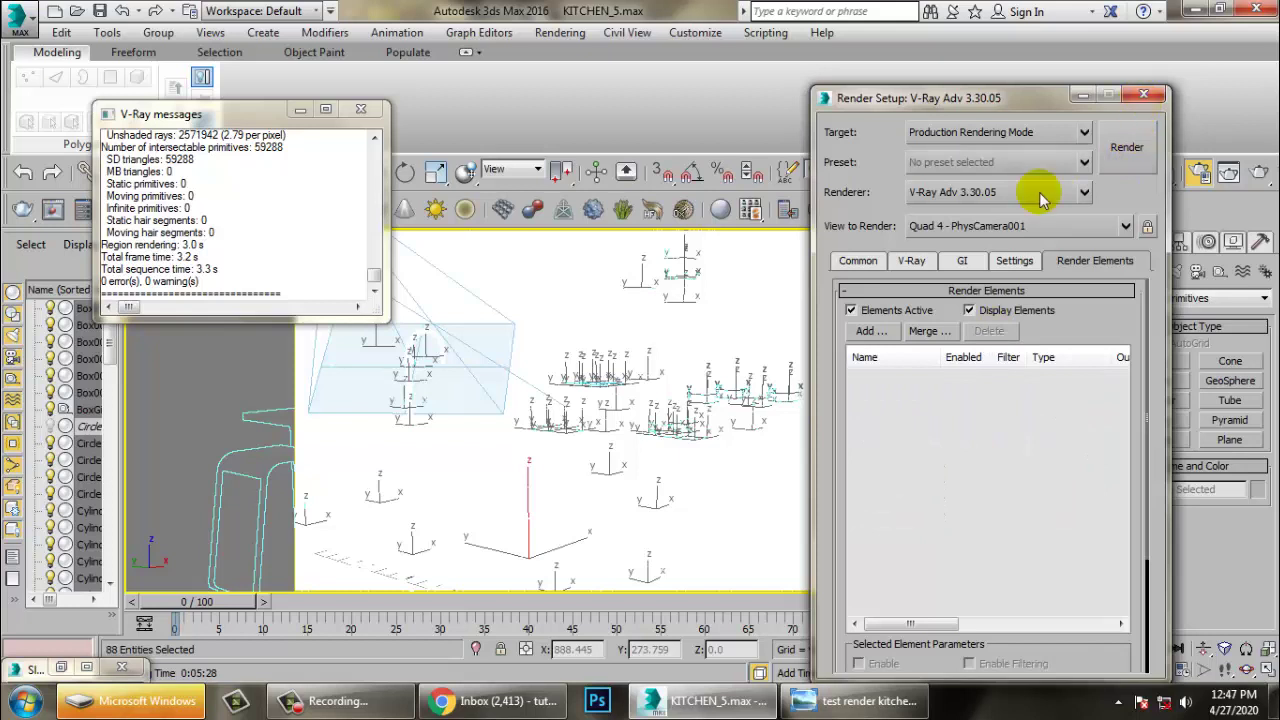
- From the V-Ray tab, render the PhysCamera001 kitchen view, then minimize the frame buffer
left_click(911, 260)
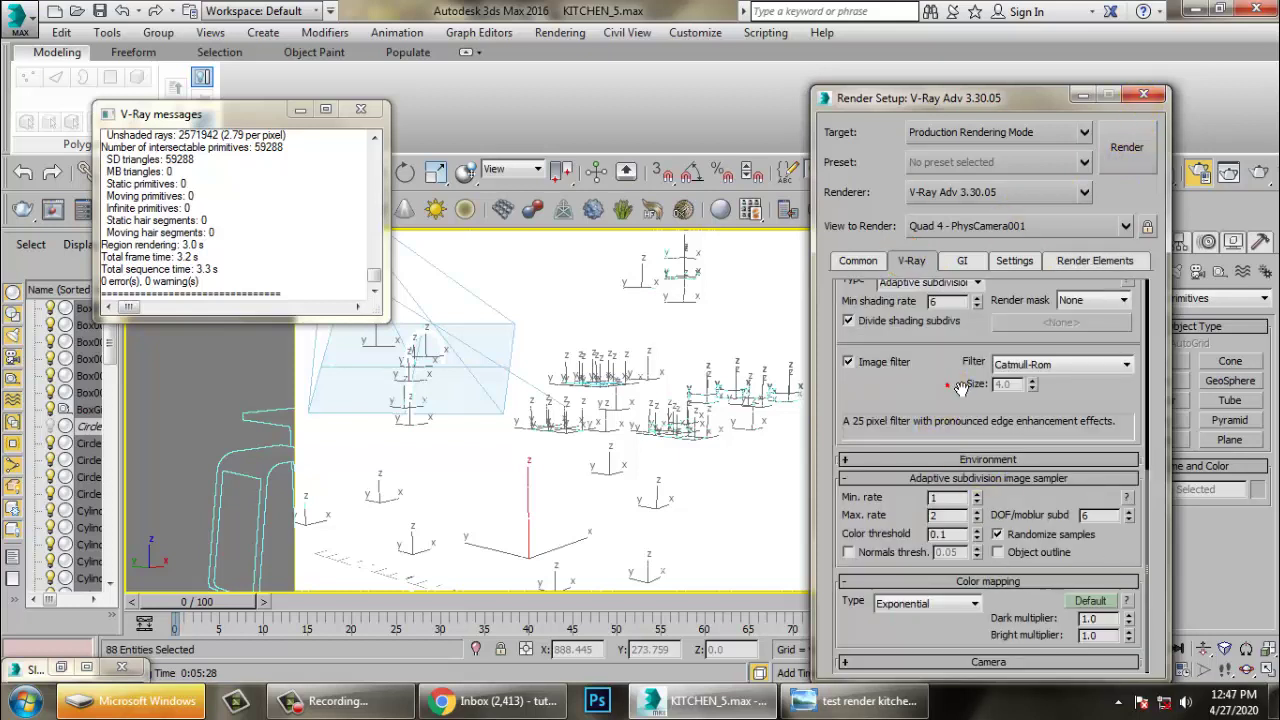
scroll(960, 388, "up", 2)
scroll(980, 395, "up", 2)
scroll(1010, 410, "up", 1)
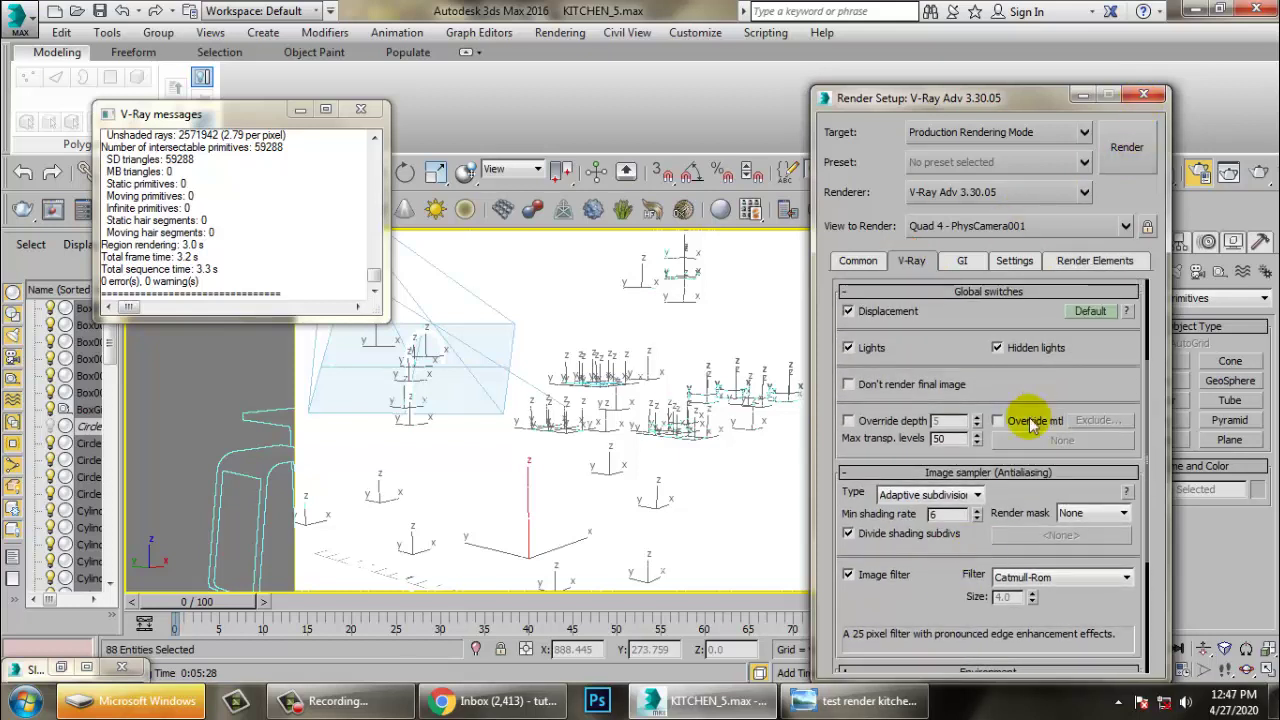
left_click(1124, 146)
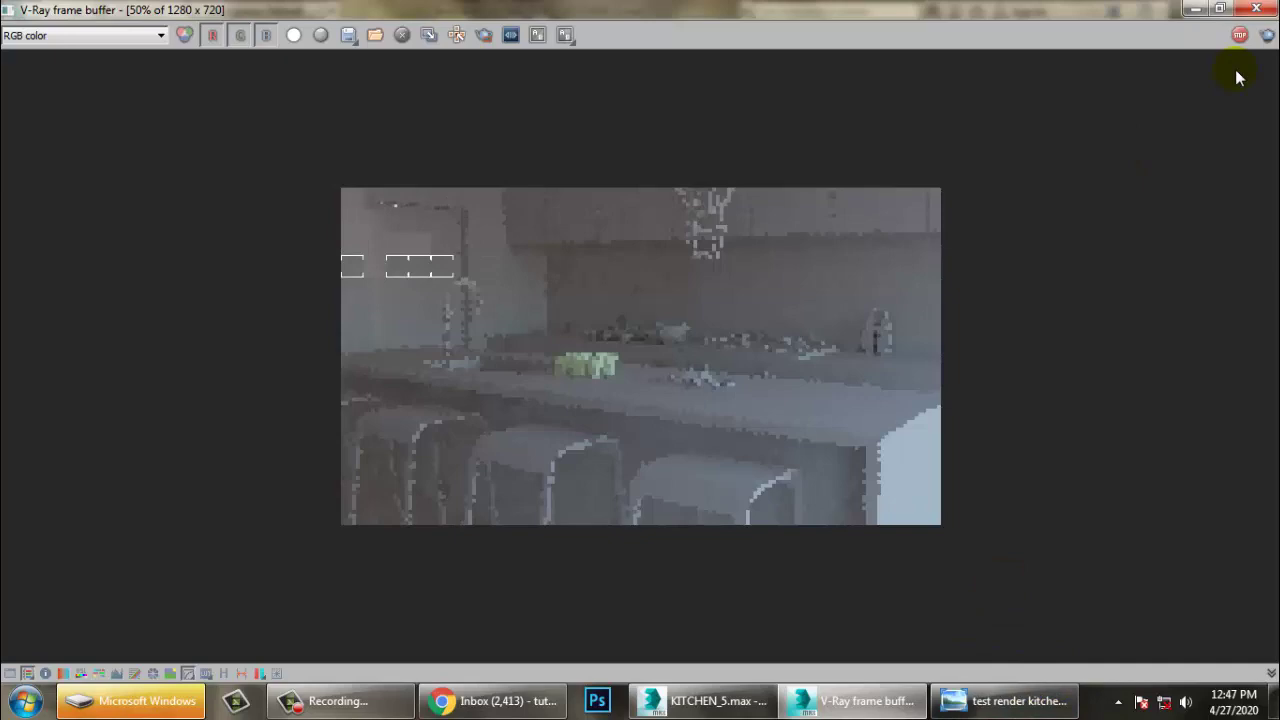
left_click(1204, 9)
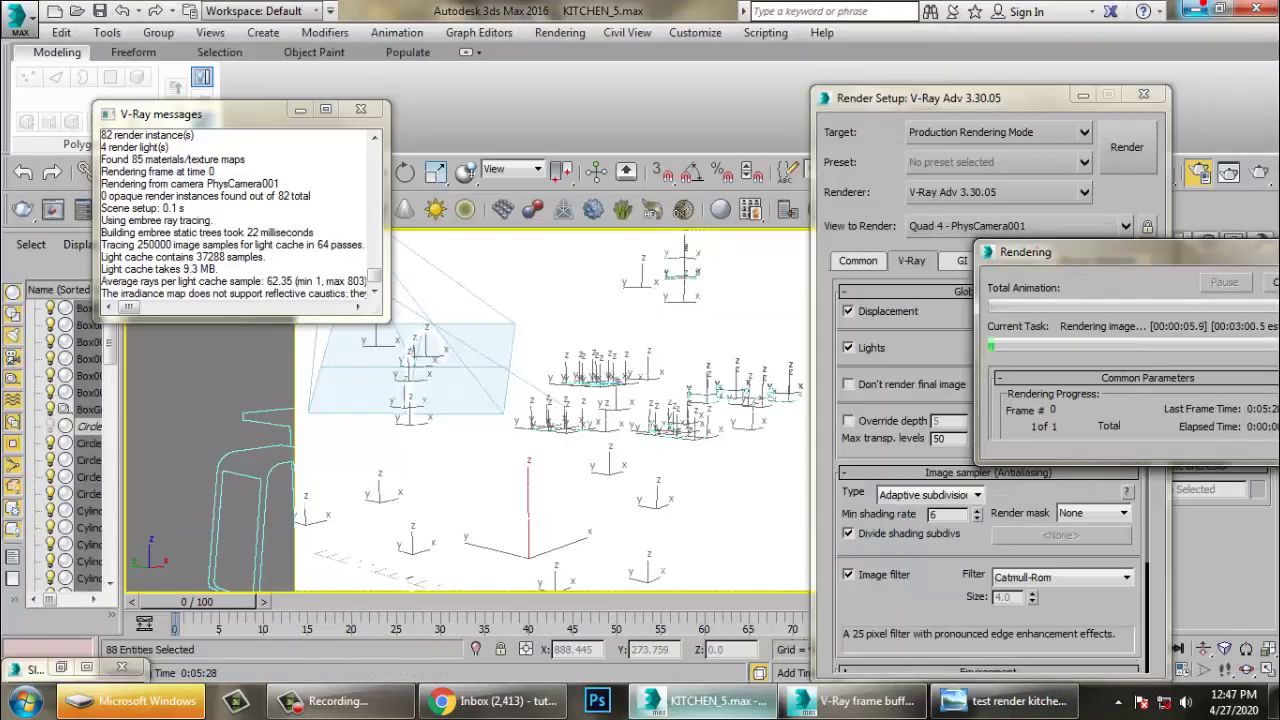
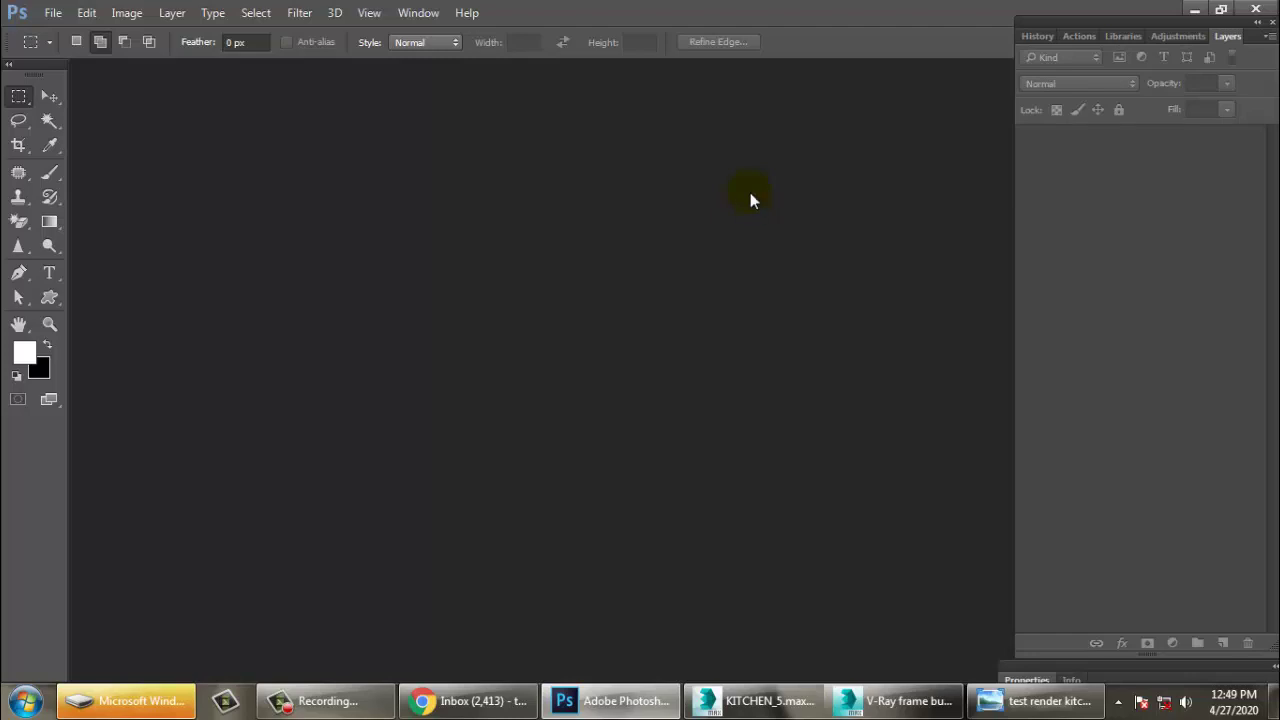
- Back out of Photoshop's File > Open and switch to the KITCHEN_5.max render in 3ds Max
left_click(52, 12)
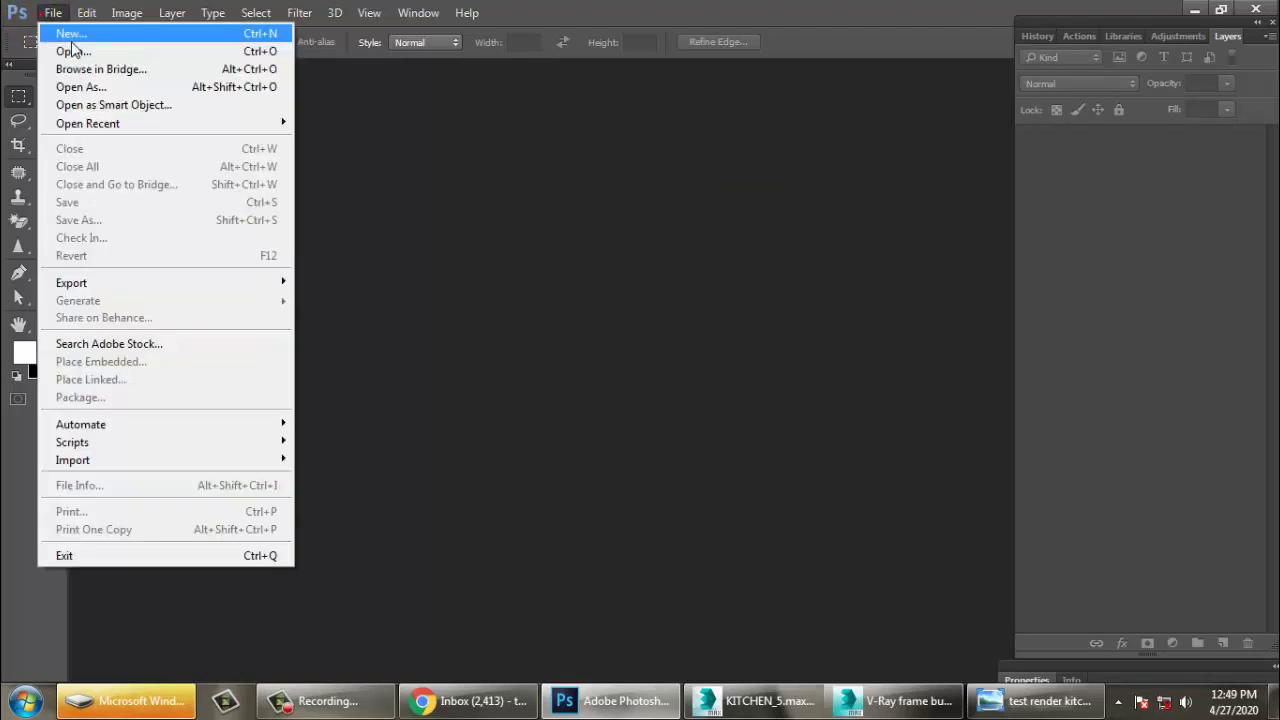
left_click(104, 51)
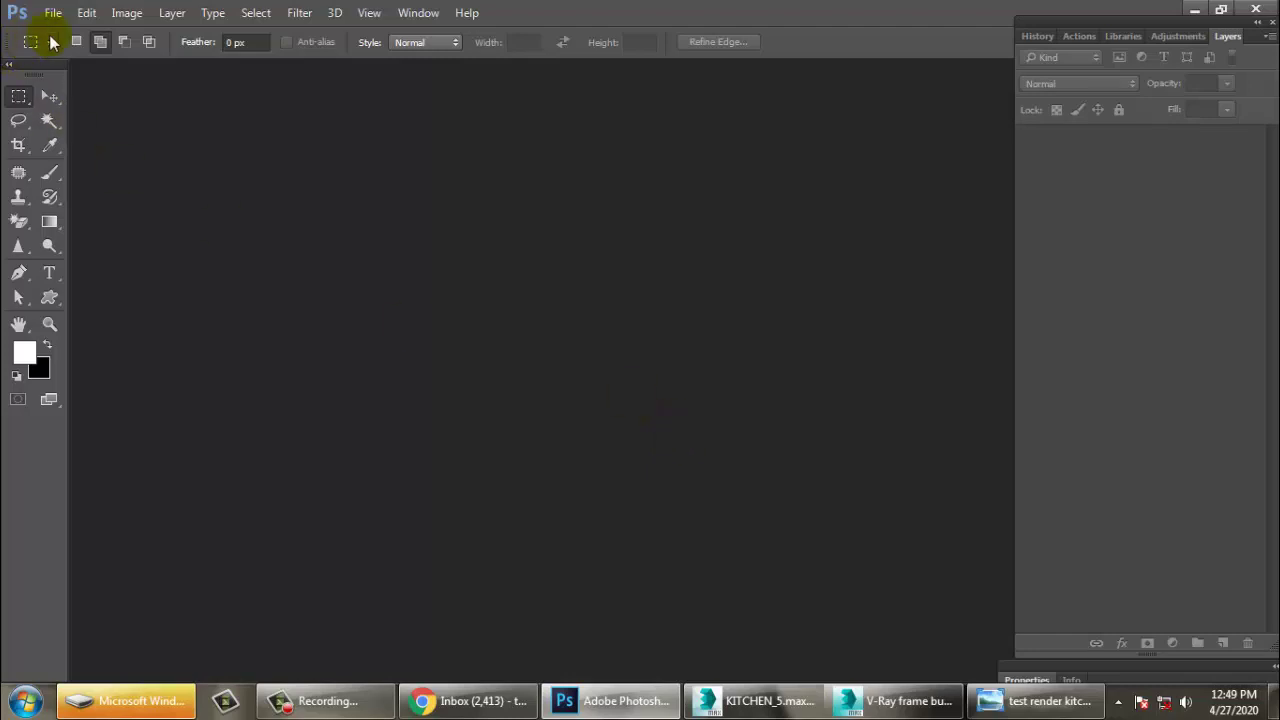
left_click(806, 699)
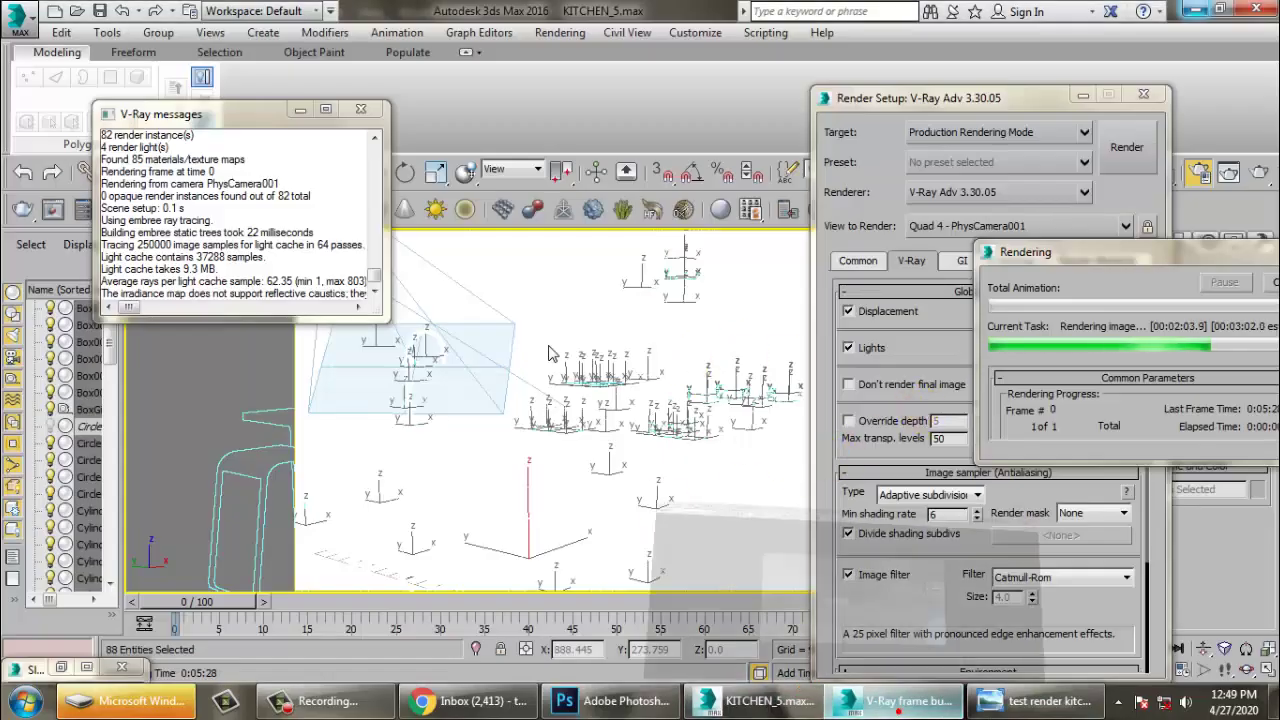
- Bring the V-Ray frame buffer with the 1280 x 720 kitchen render to the front
left_click(900, 703)
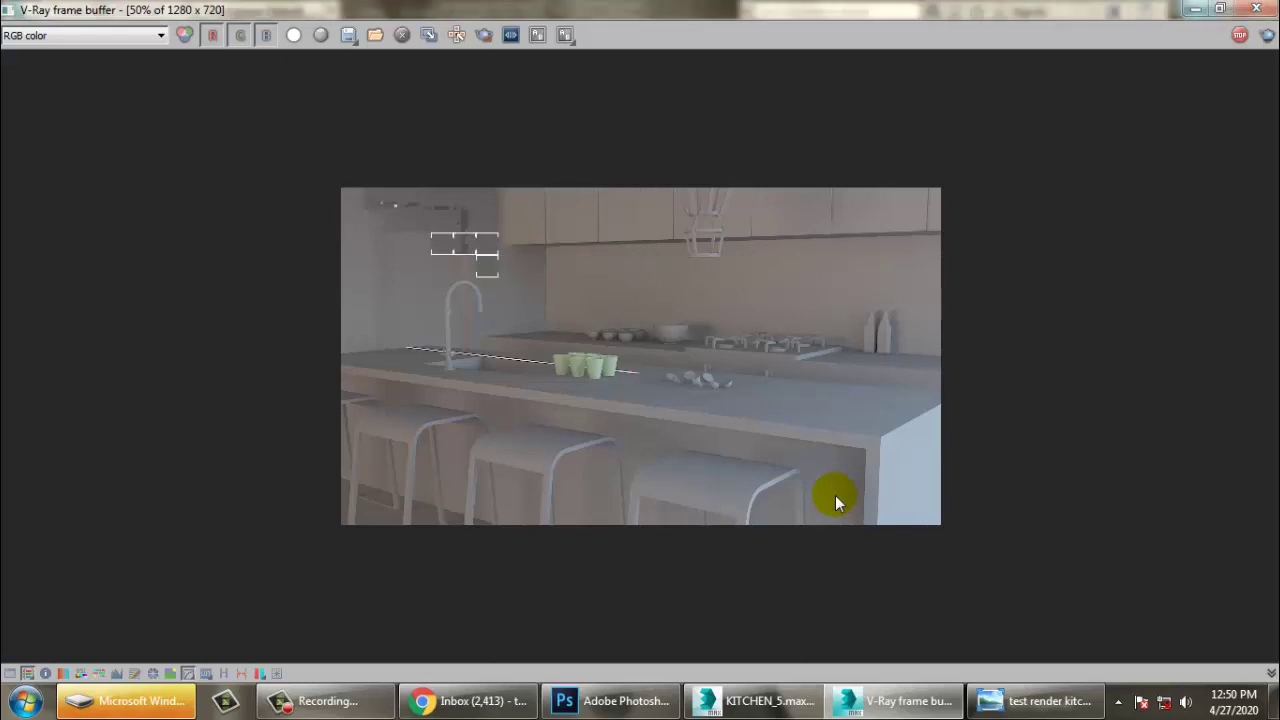
- Check the Desktop files from Photoshop's Open dialog, then return to the 3ds Max render
key("alt+Tab")
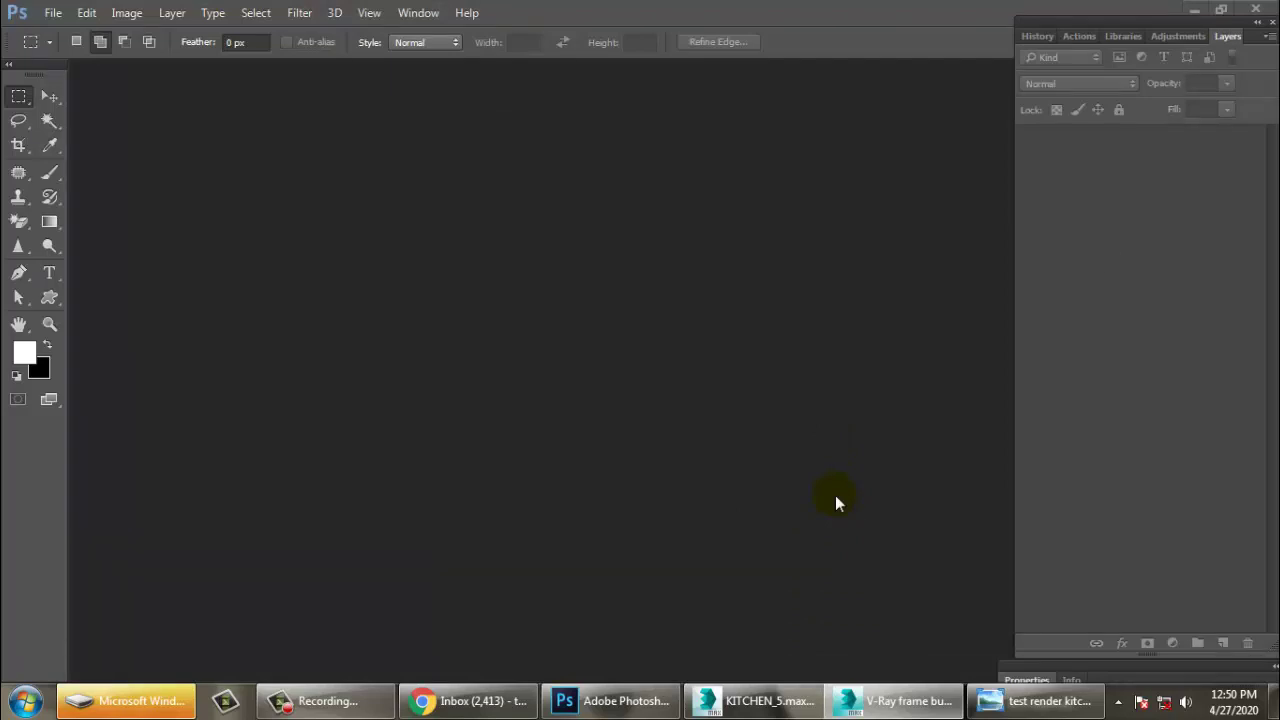
key("ctrl+o")
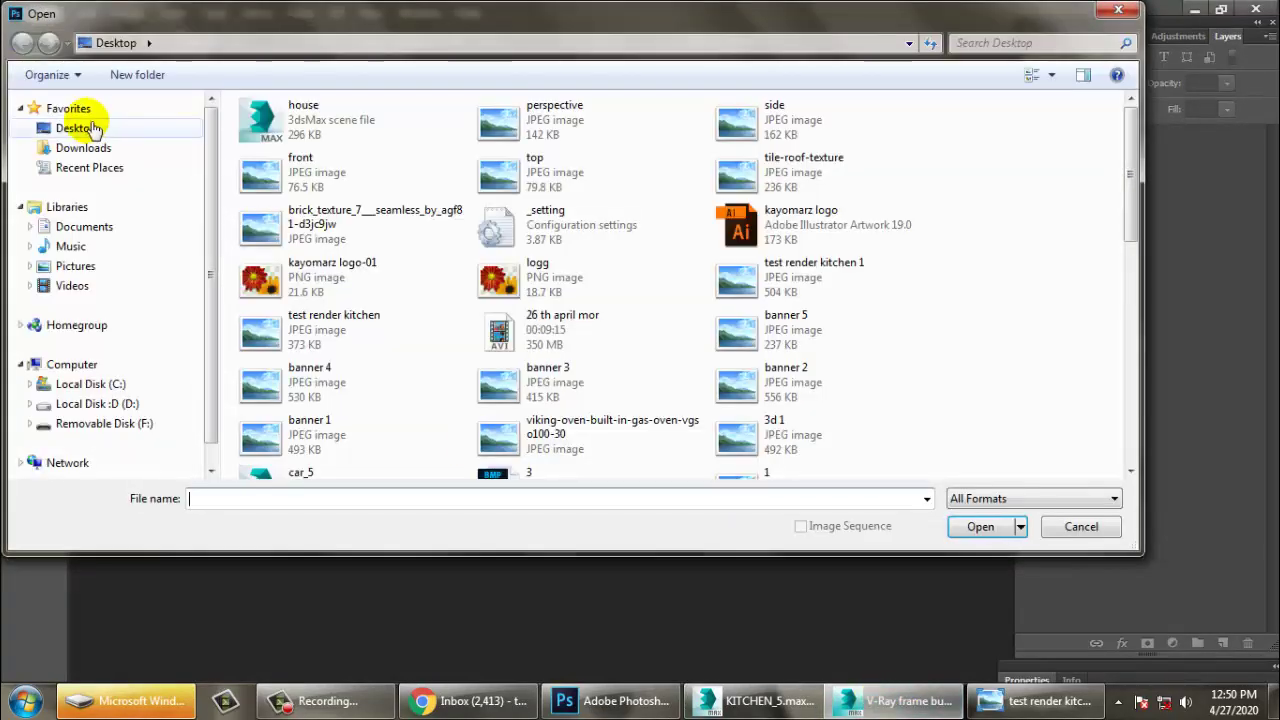
left_click(86, 127)
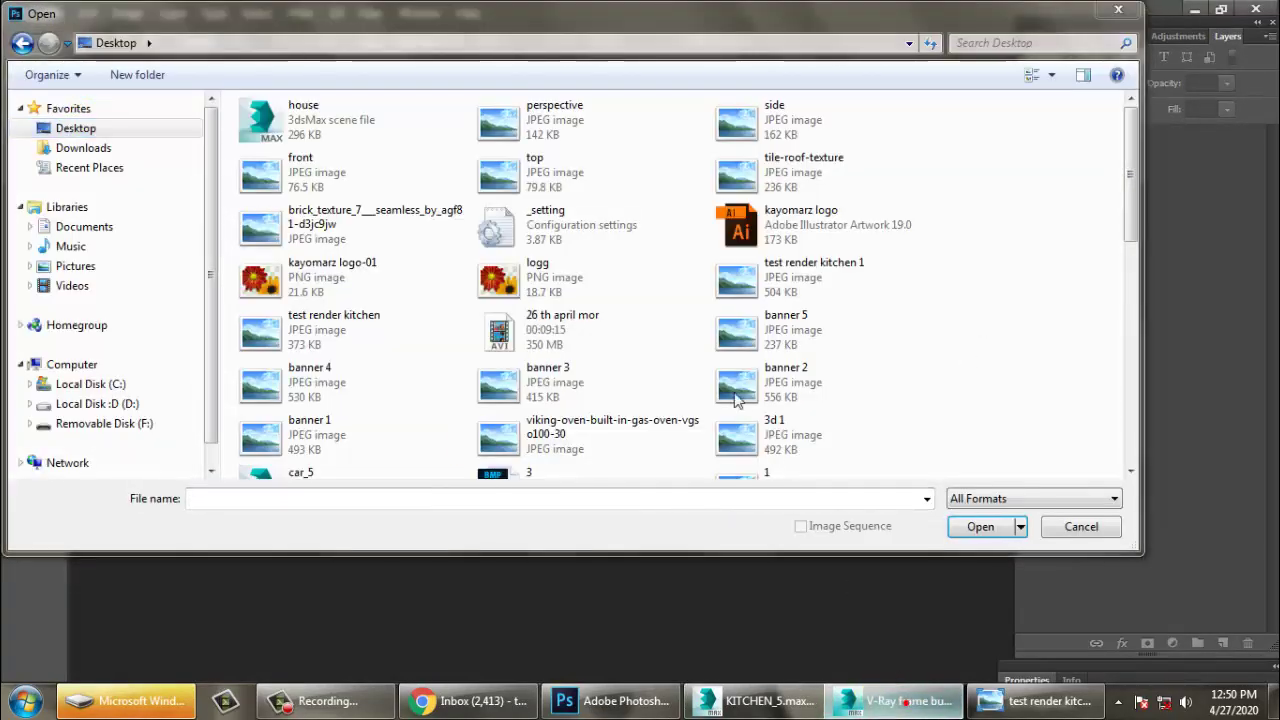
left_click(880, 705)
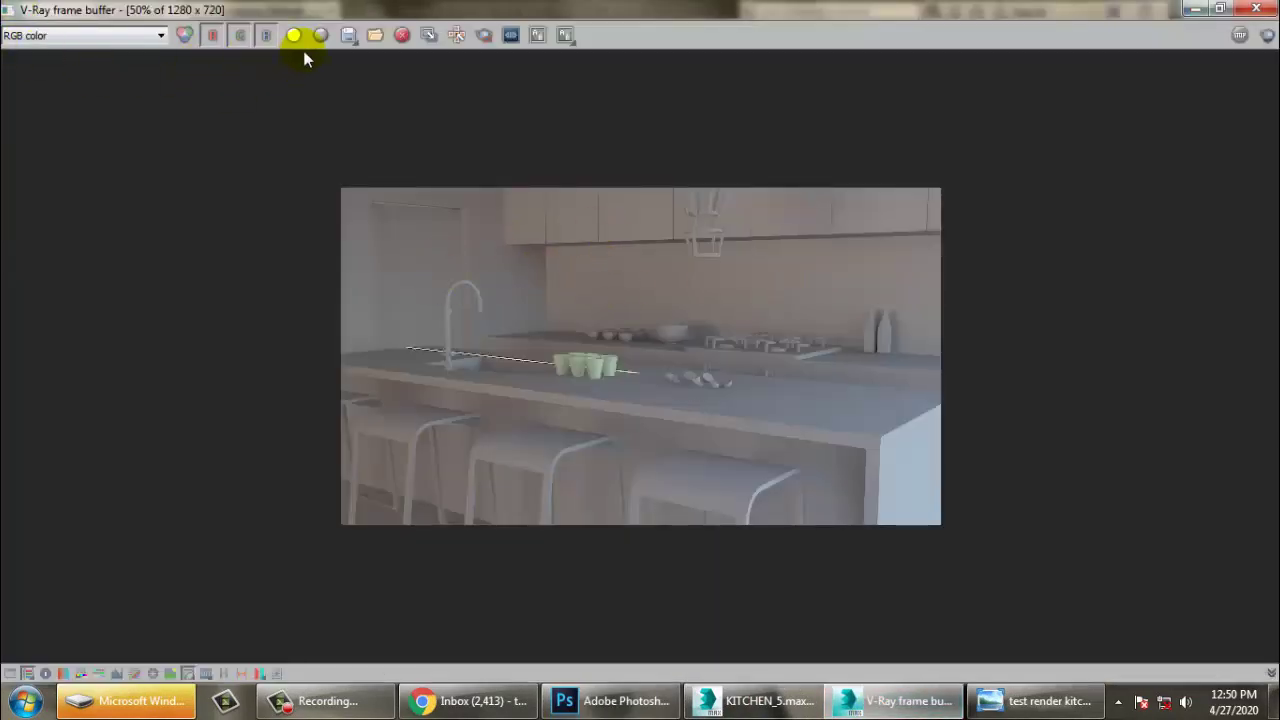
- Save the render as JPEG 'occ' at quality 100 in Desktop > pass kitchen
left_click(349, 36)
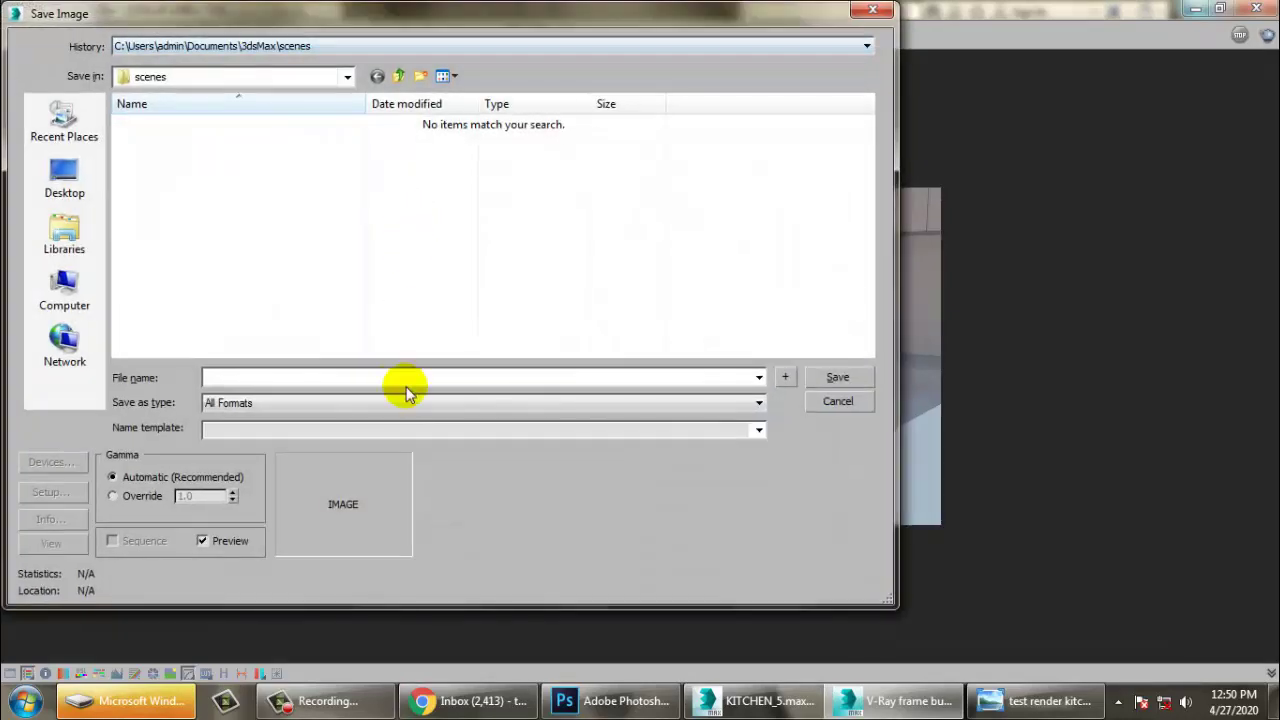
type("occ")
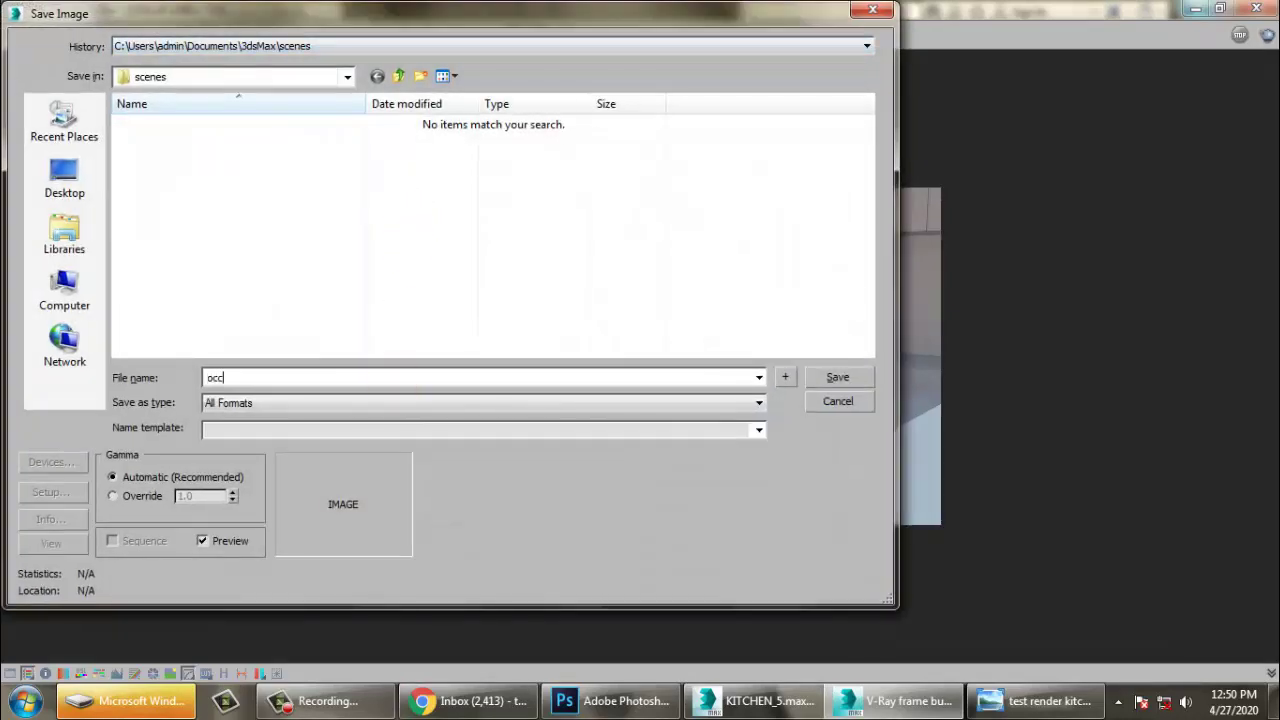
left_click(65, 180)
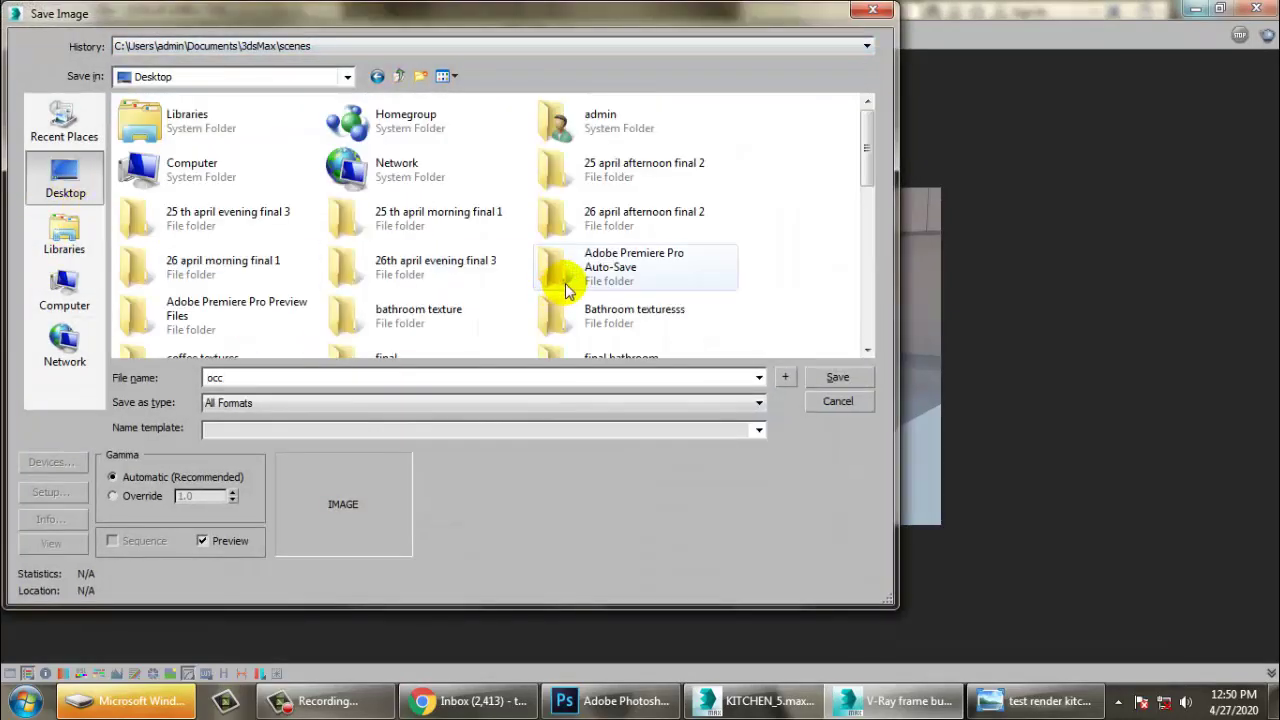
scroll(470, 280, "down", 3)
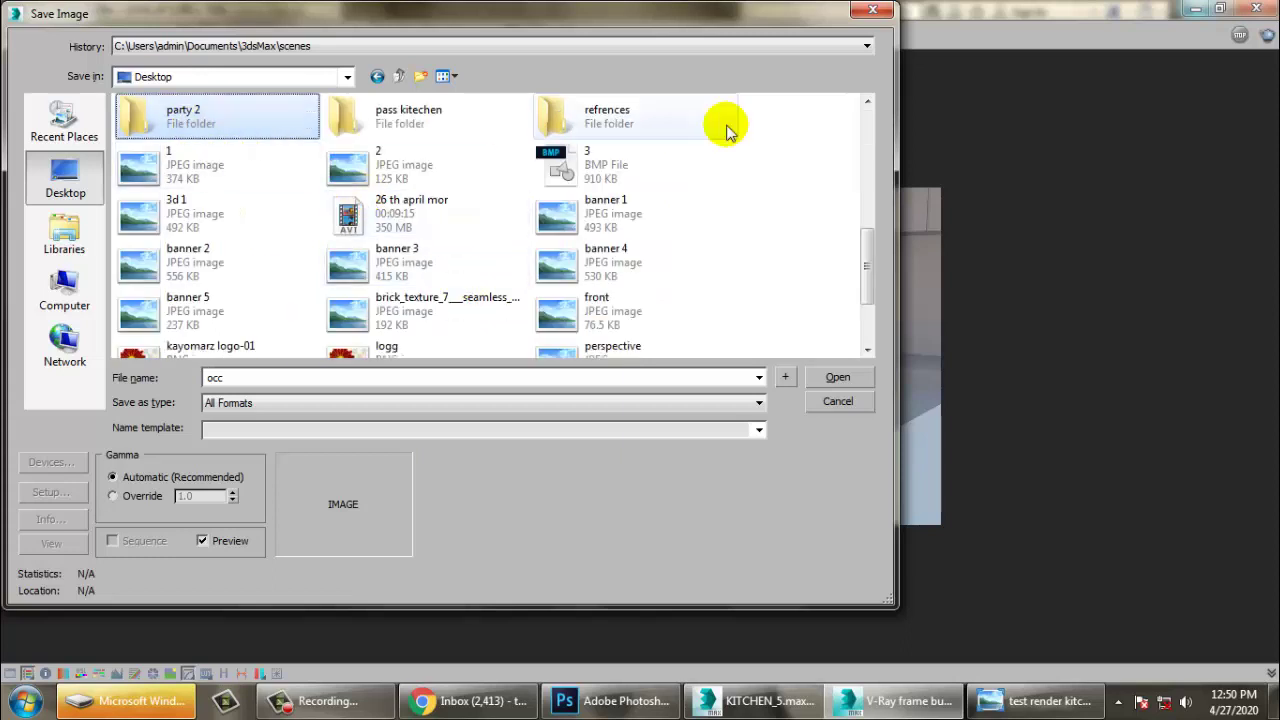
left_click(480, 132)
double_click(425, 135)
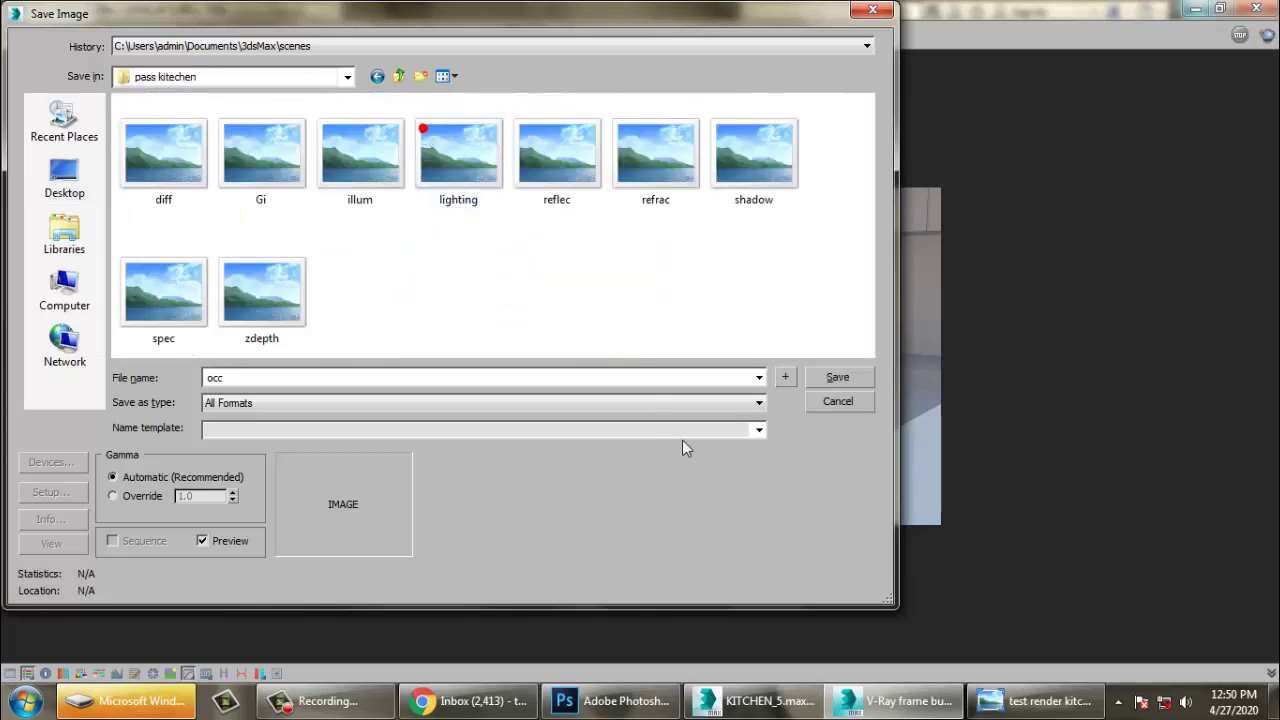
left_click(282, 402)
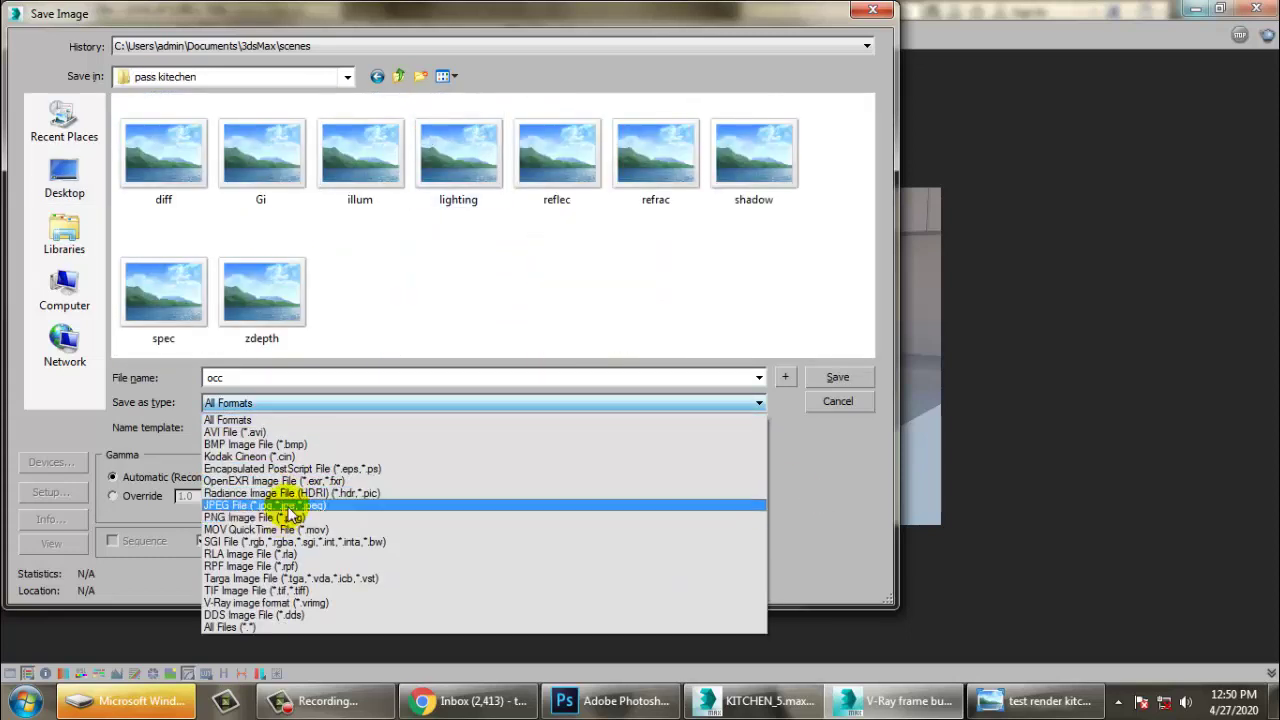
left_click(288, 505)
left_click(837, 375)
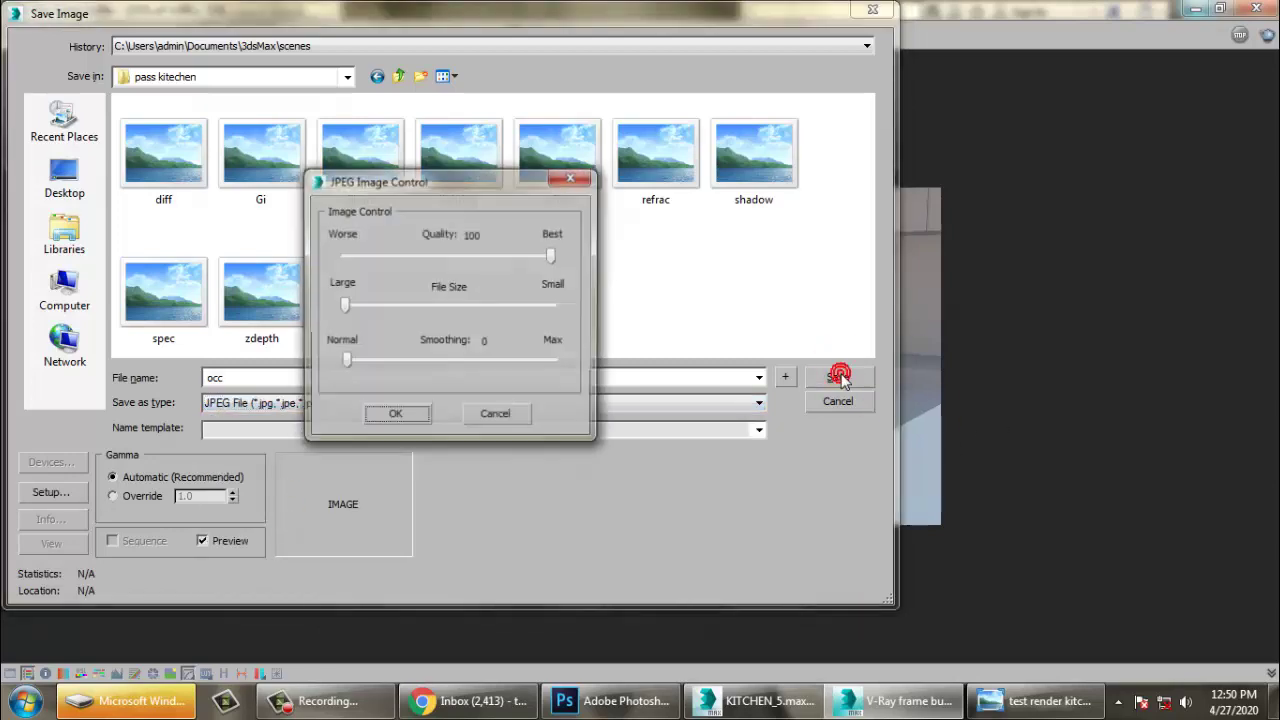
left_click(394, 415)
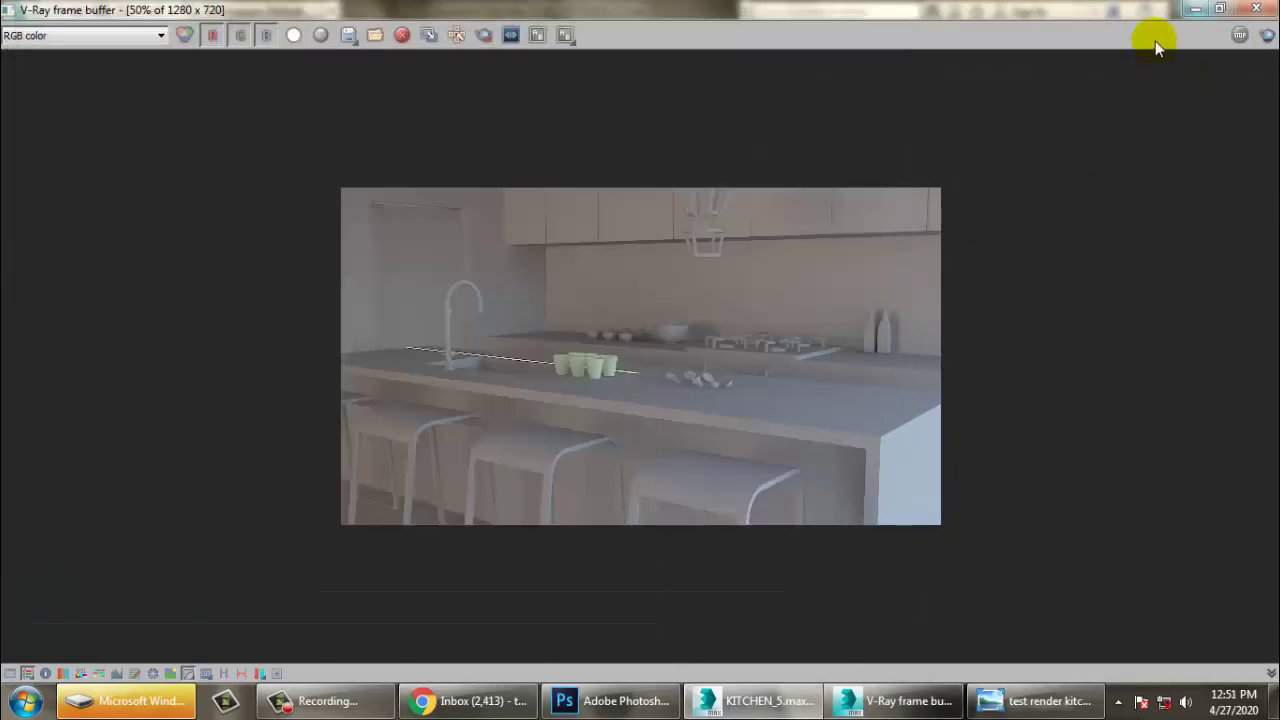
left_click(1190, 9)
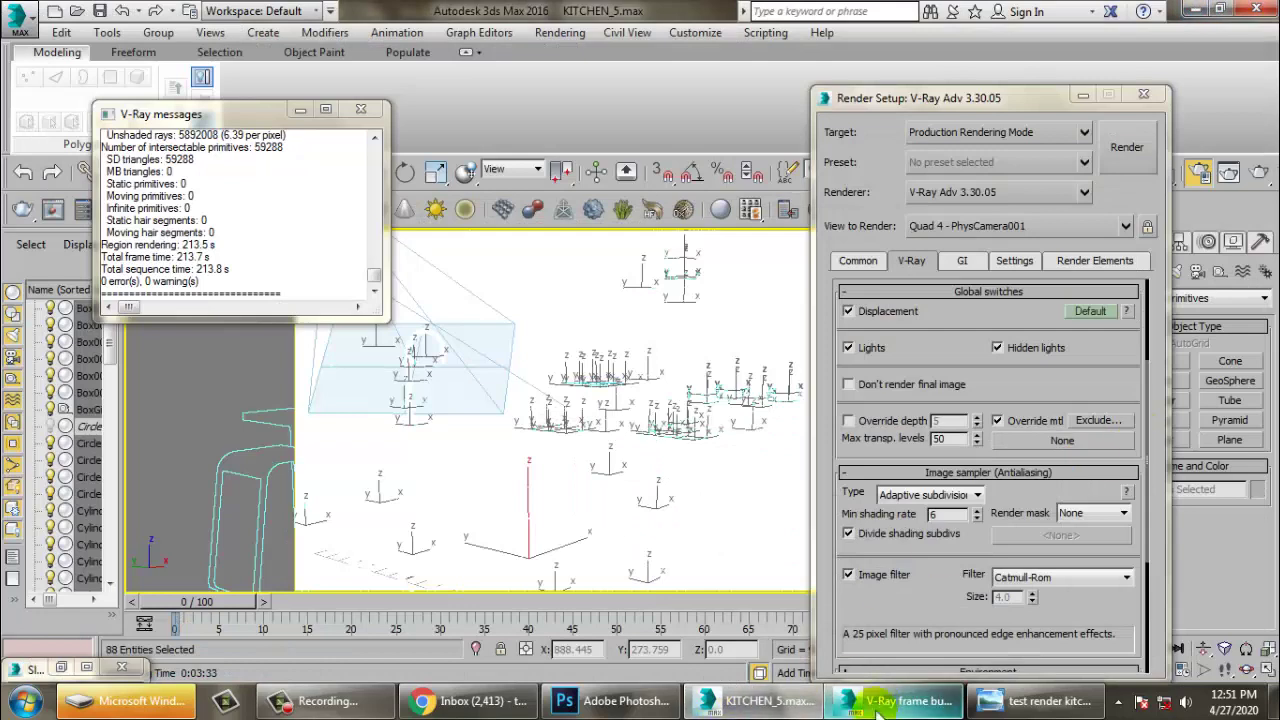
- Open every render pass image from the Desktop's pass kitchen folder
left_click(605, 700)
left_click(380, 177)
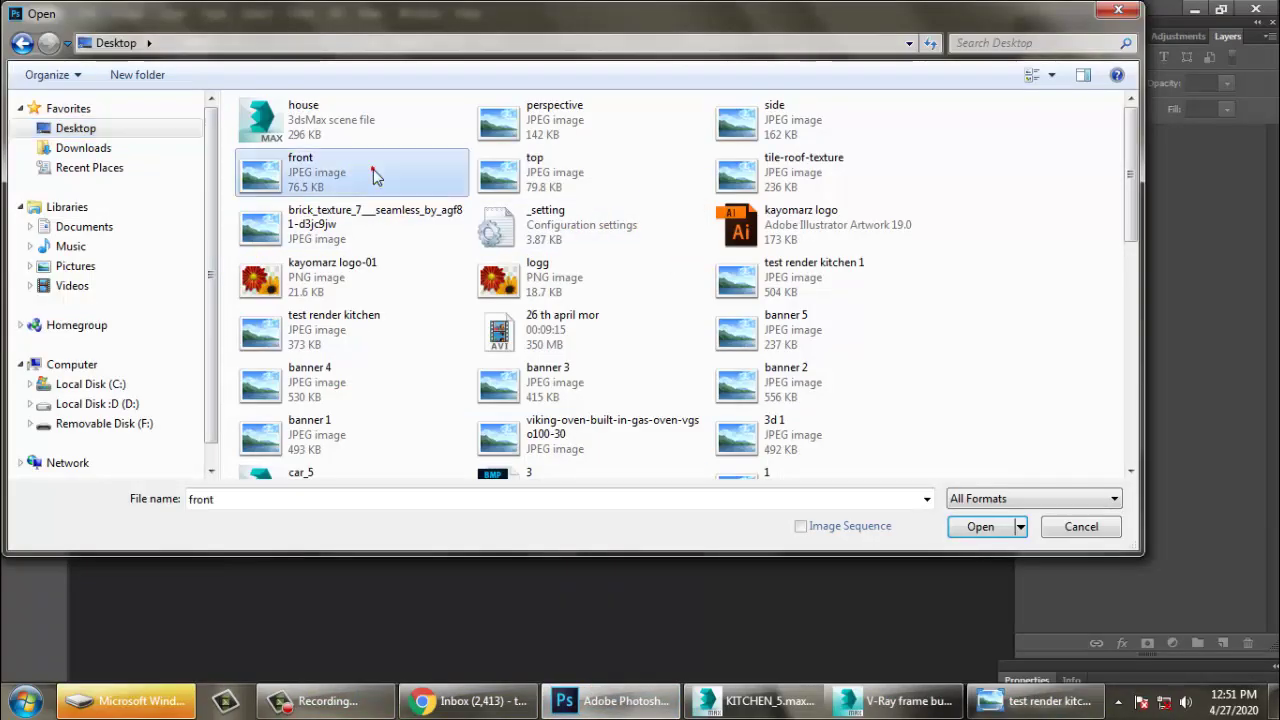
scroll(723, 188, "down", 5)
double_click(826, 122)
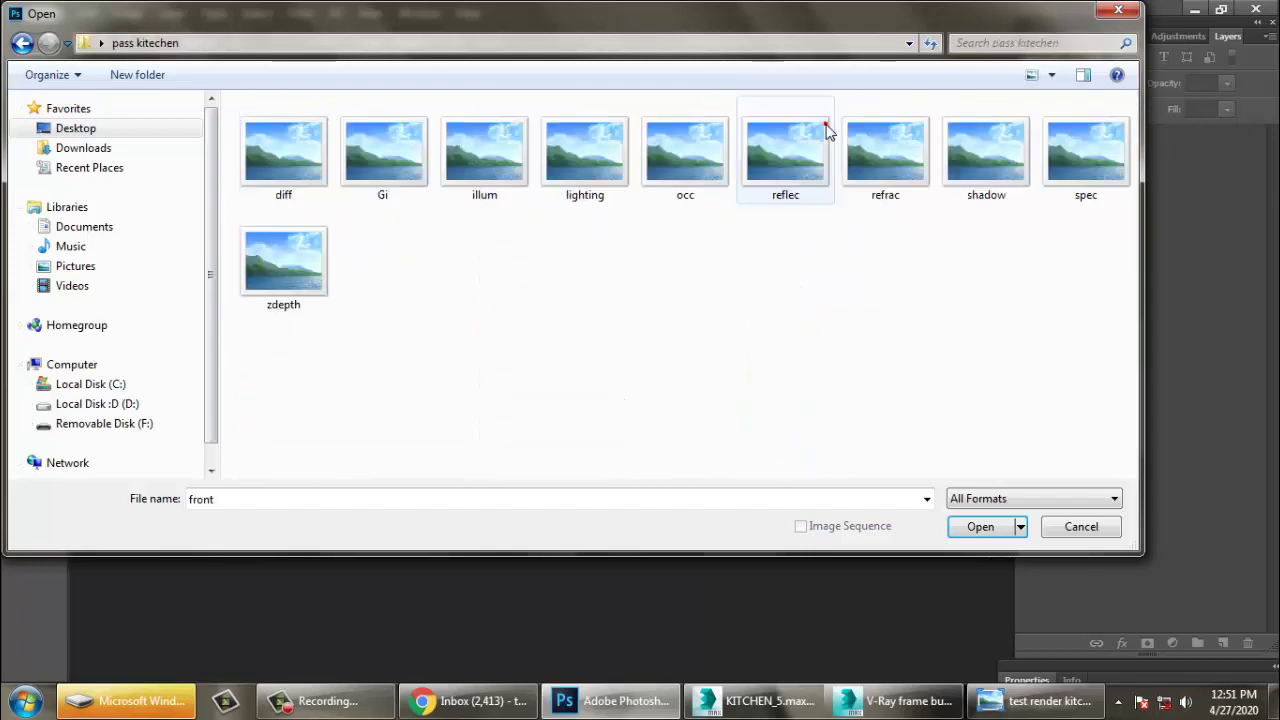
left_click_drag(363, 341, 1187, 124)
left_click(975, 527)
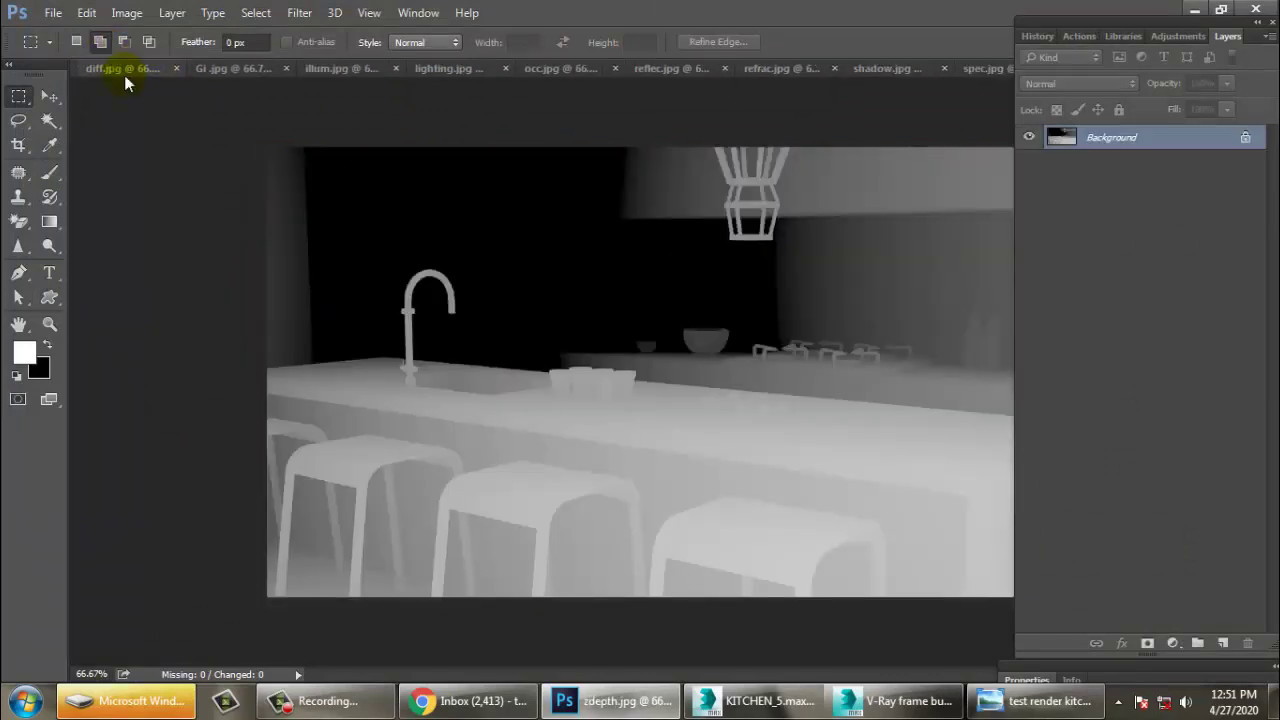
- Convert diff.jpg's locked Background into Layer 0
left_click(124, 75)
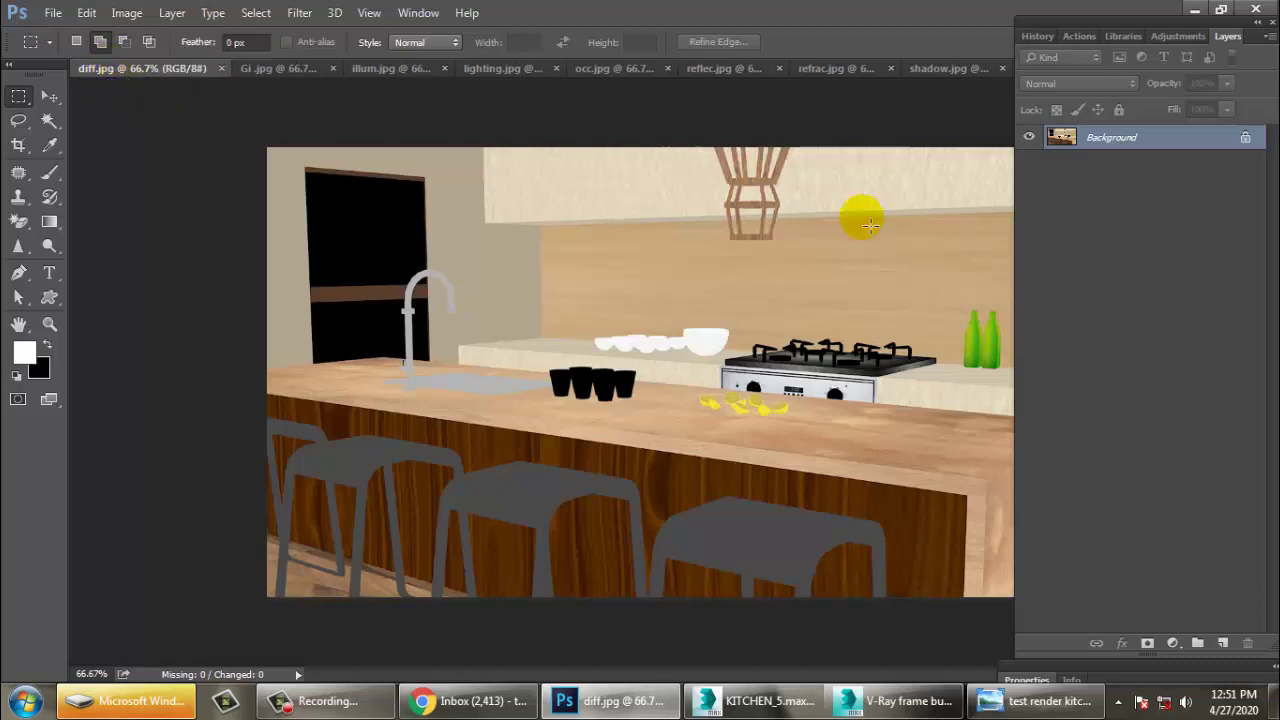
double_click(1127, 148)
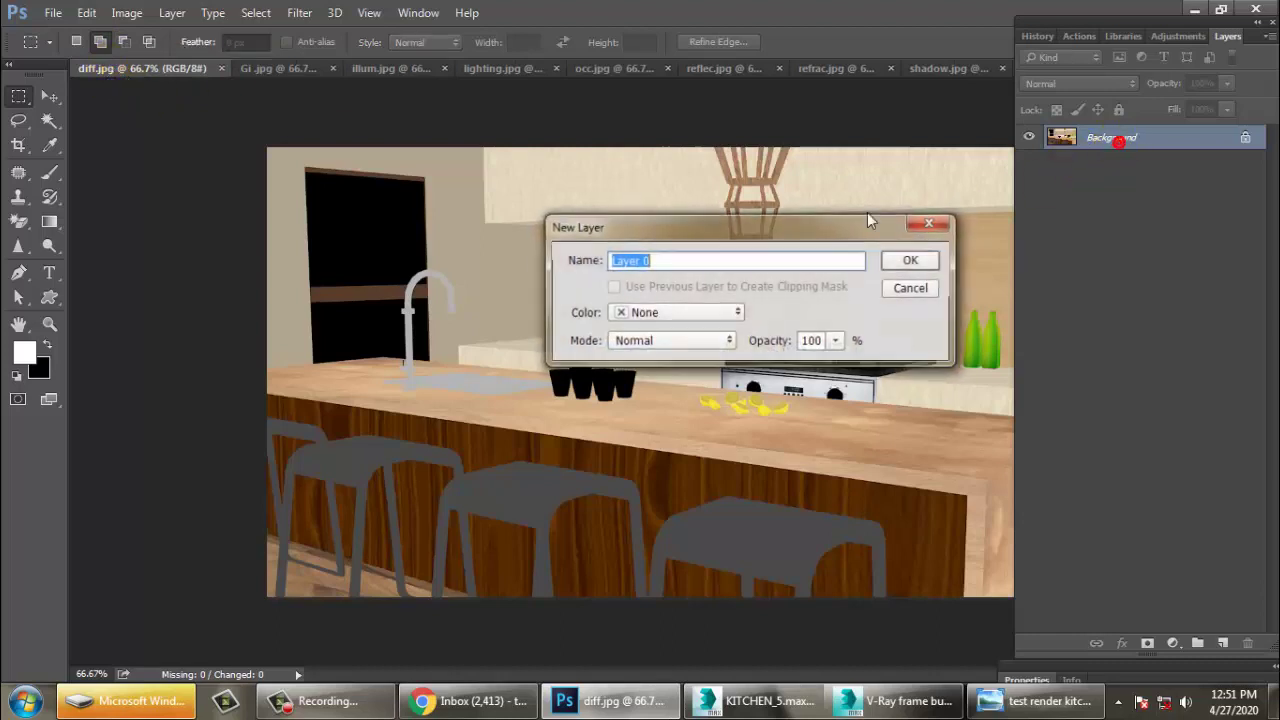
left_click(908, 251)
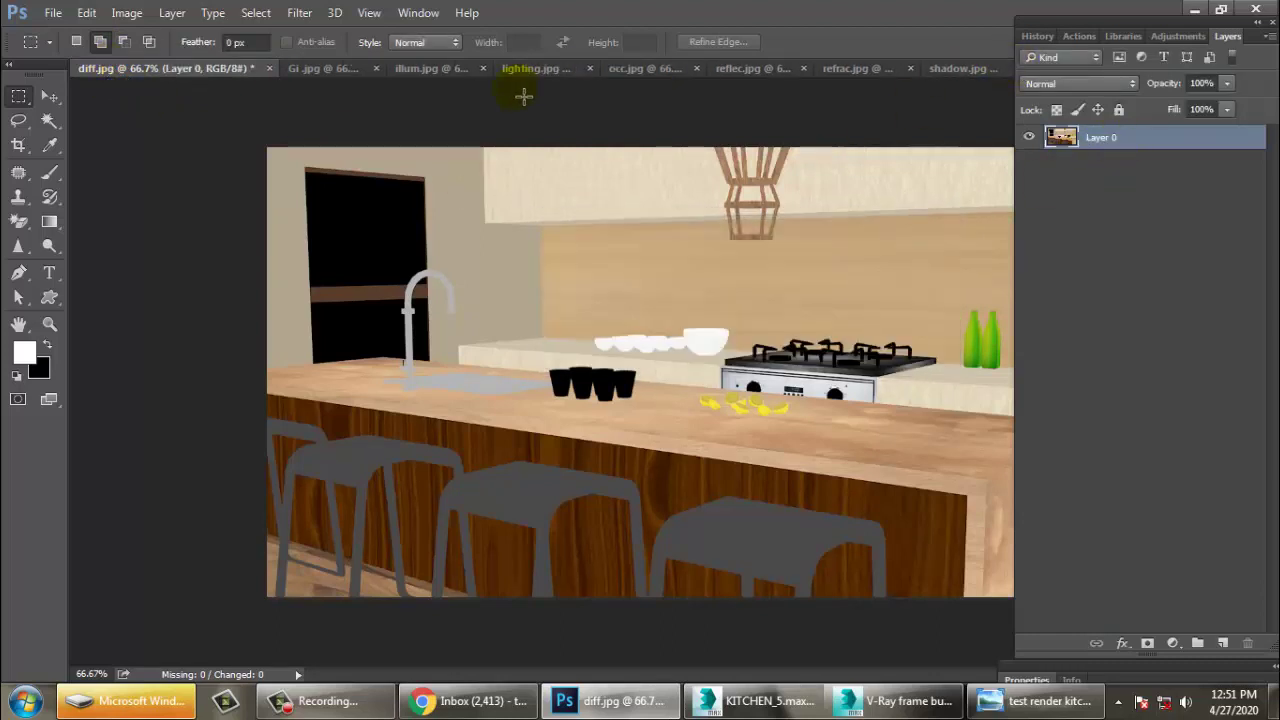
left_click(740, 68)
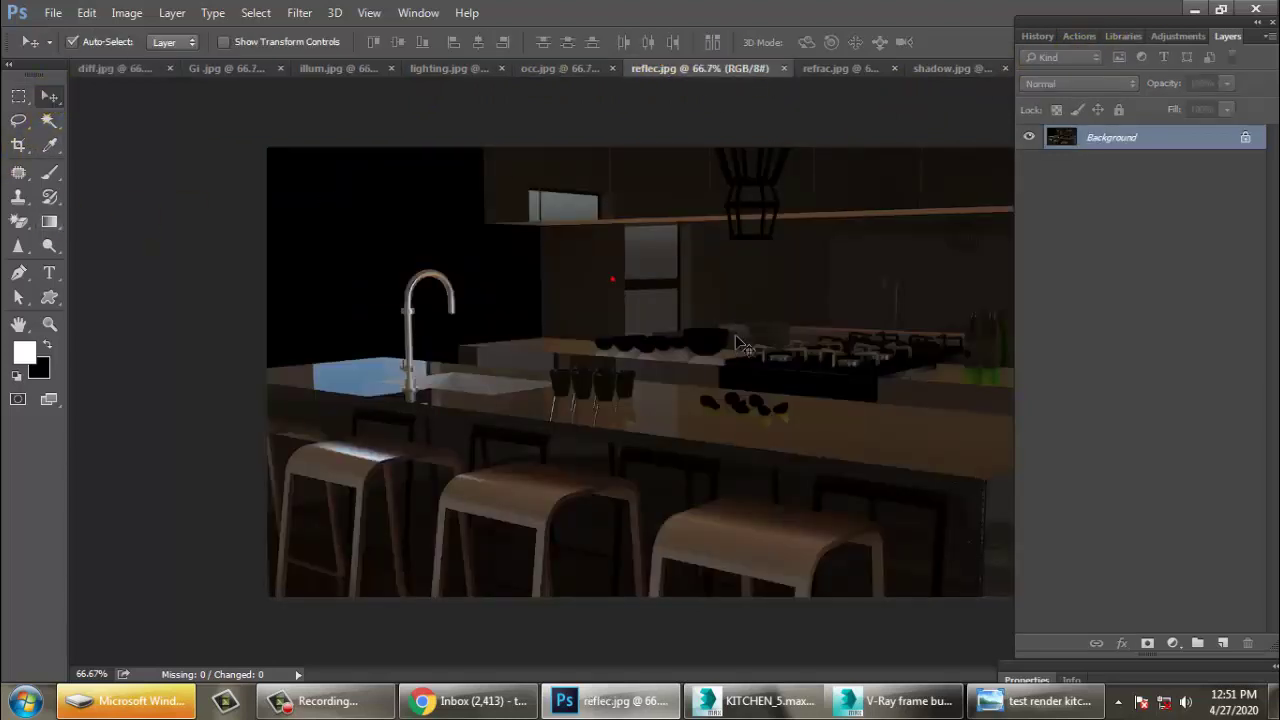
- Add the reflec pass to diff.jpg as Layer 1, aligned and blended in Screen mode
left_click_drag(133, 75, 726, 379)
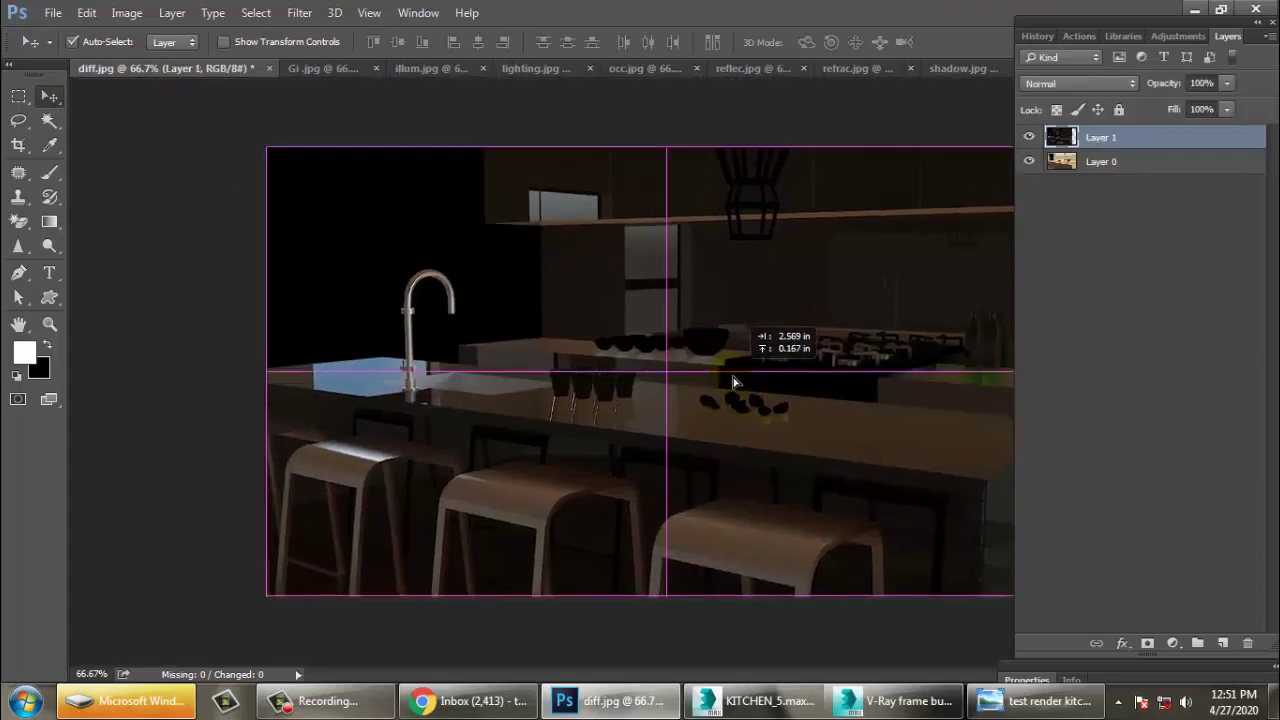
left_click_drag(726, 379, 747, 380)
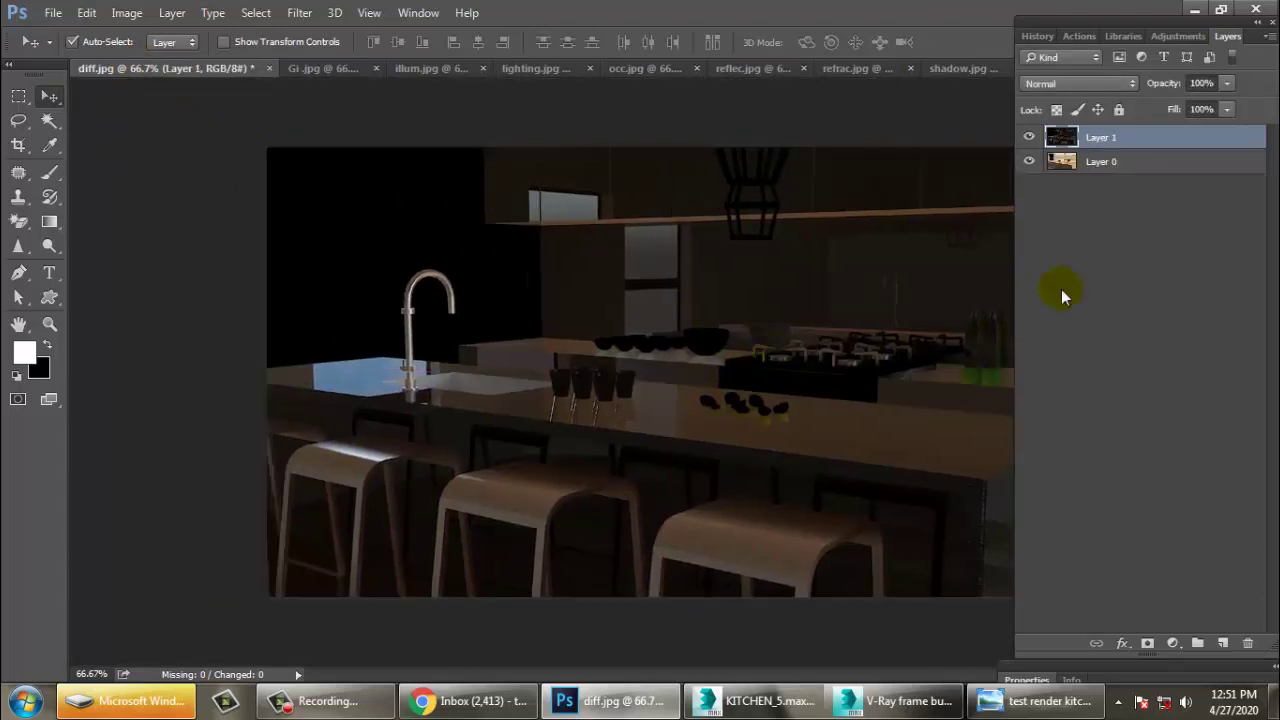
left_click(1080, 83)
left_click(1070, 214)
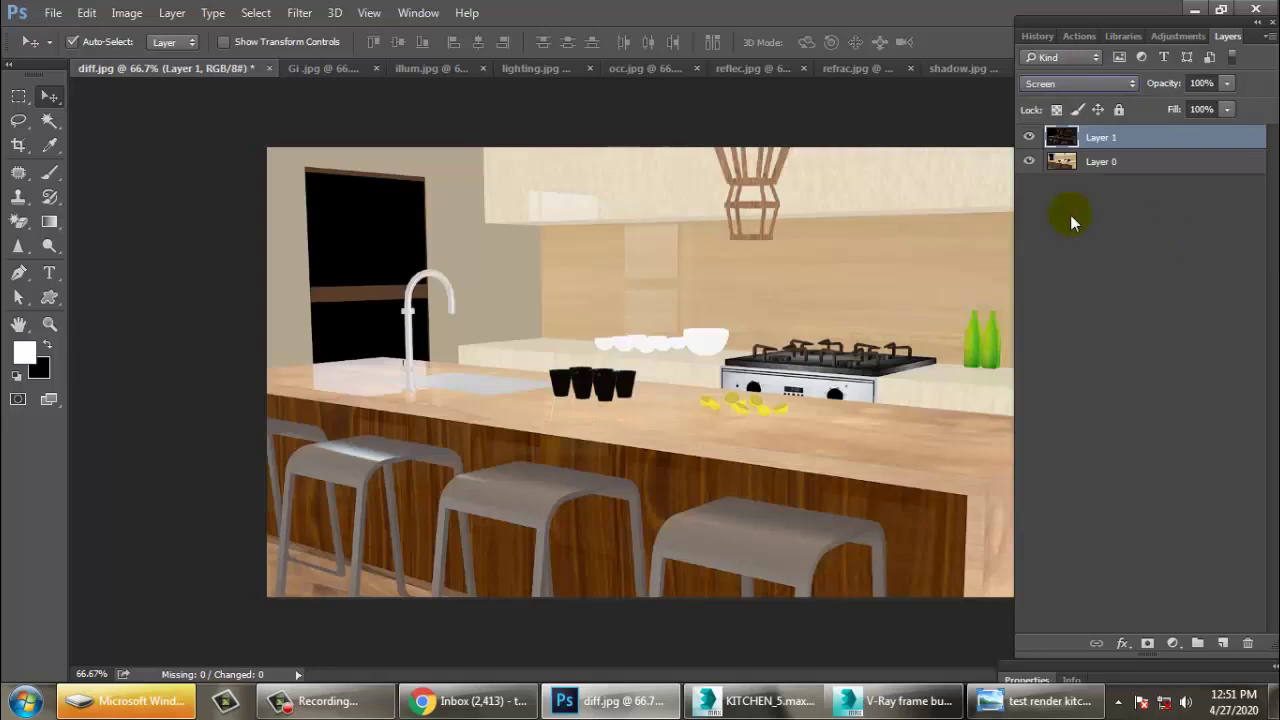
left_click(1030, 138)
left_click(1036, 143)
left_click(1036, 143)
left_click(1036, 143)
left_click(1036, 143)
left_click(1030, 138)
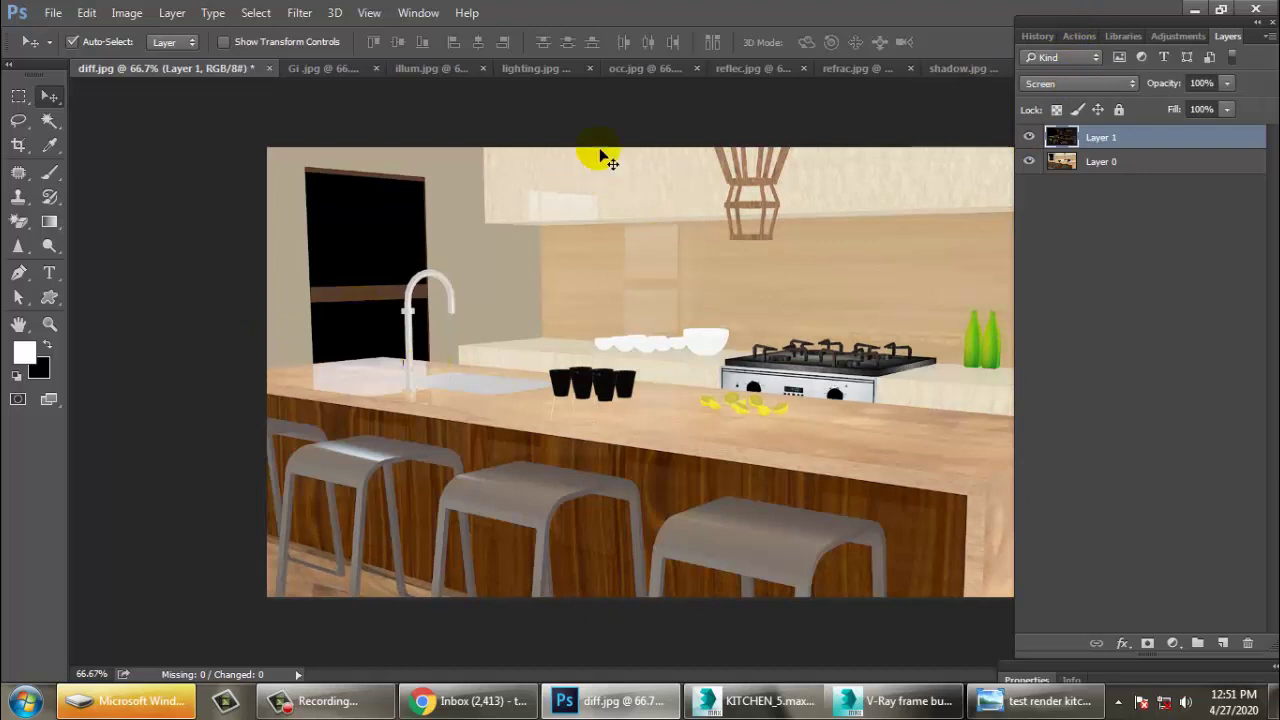
- Add the refrac pass as Layer 2, aligned over the render and blended in Screen mode
left_click(866, 68)
left_click_drag(826, 78, 900, 233)
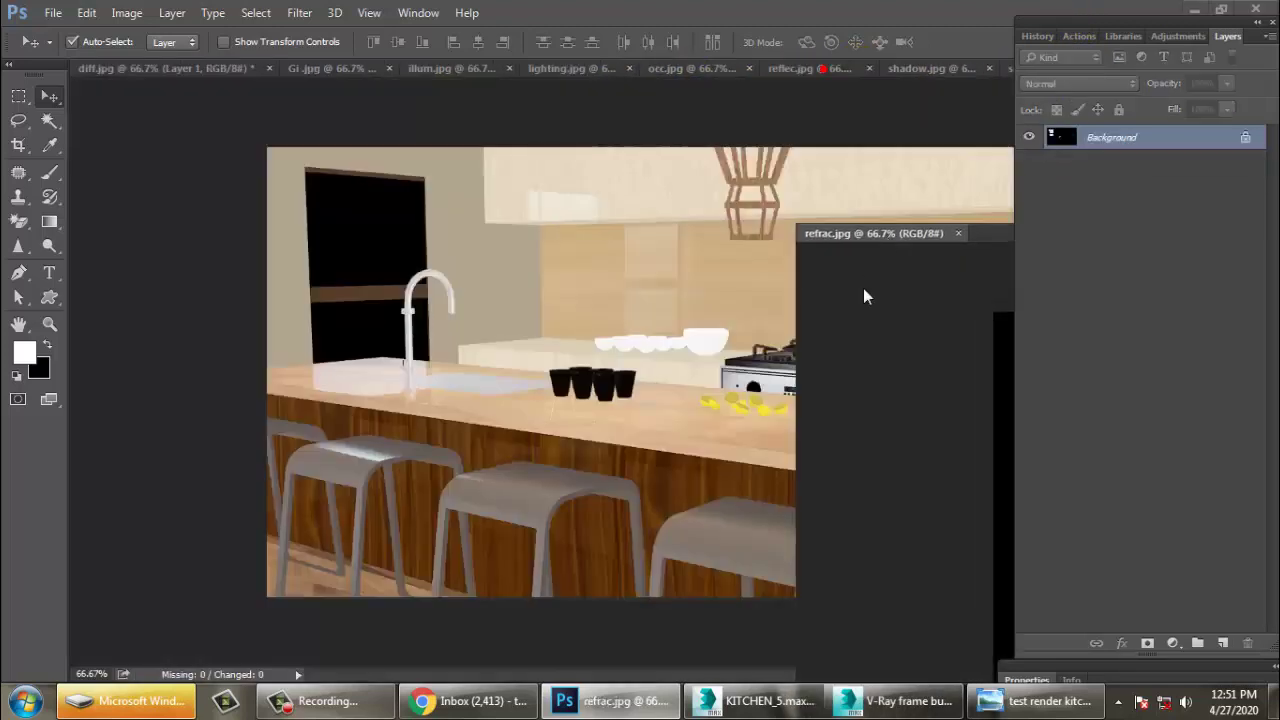
left_click_drag(886, 471, 487, 361)
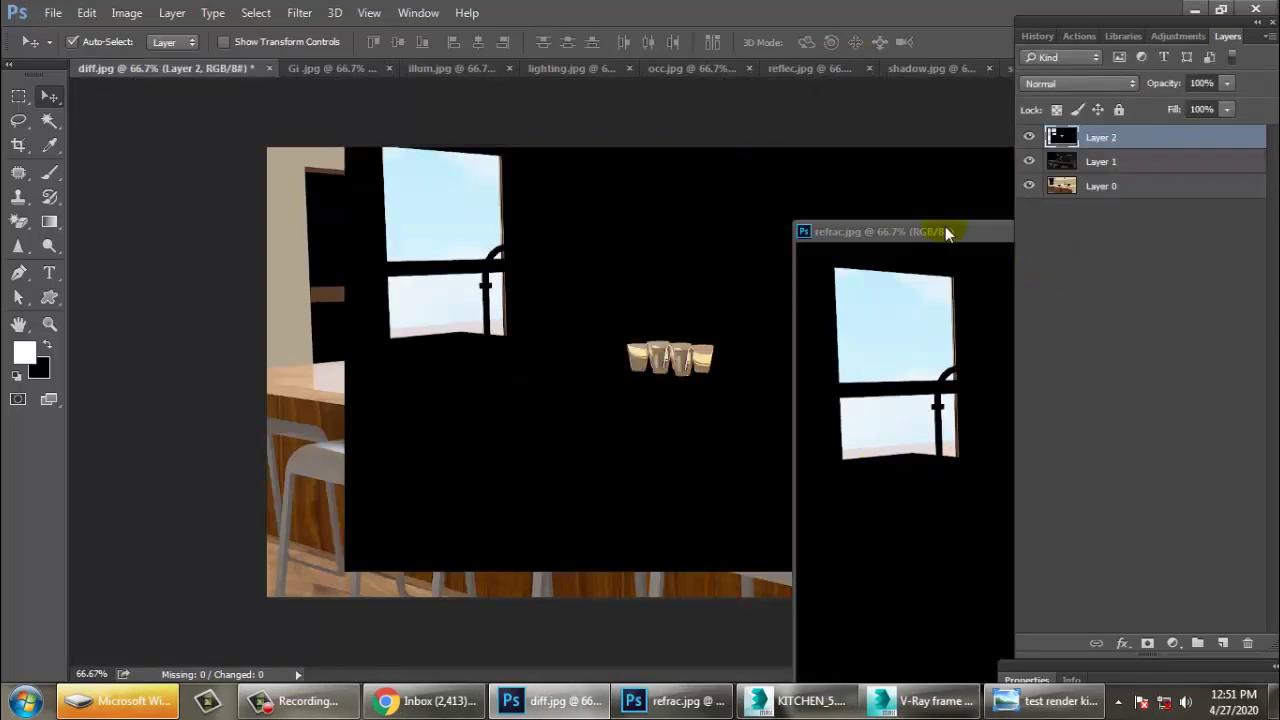
left_click(947, 232)
left_click(937, 258)
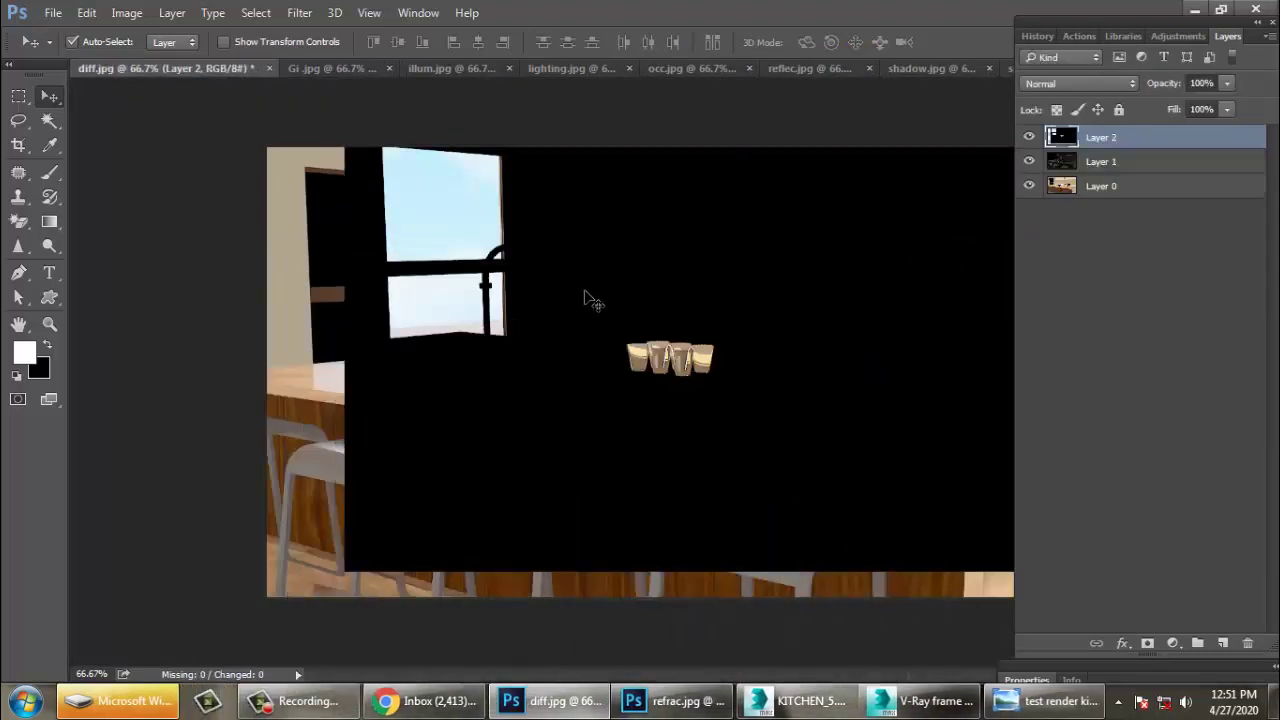
left_click_drag(586, 291, 507, 324)
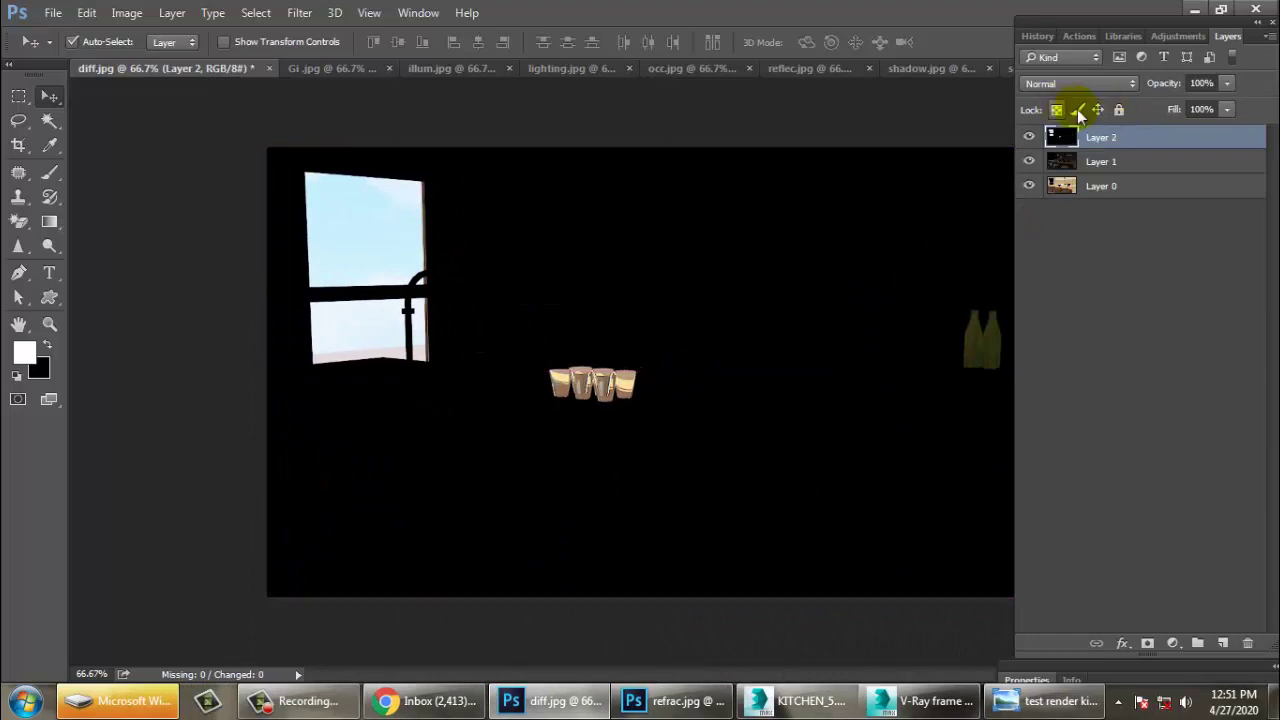
left_click(1078, 83)
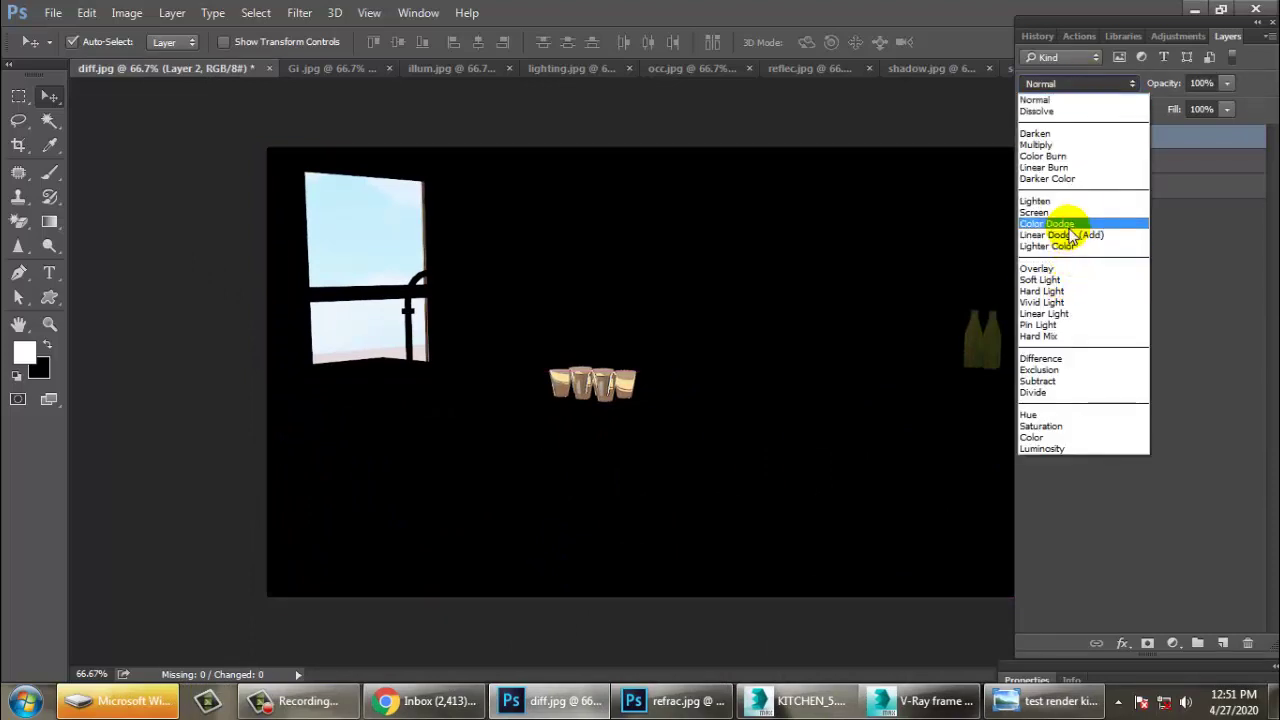
left_click(1066, 212)
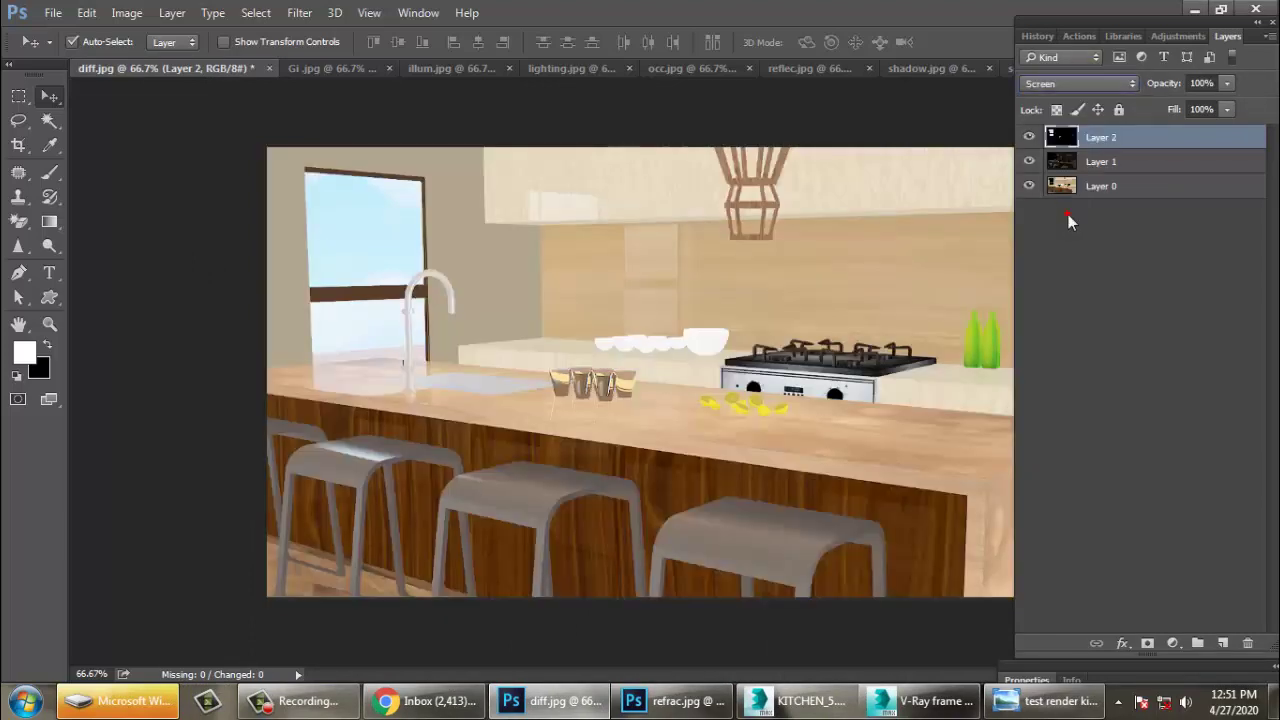
left_click(1030, 137)
left_click(1030, 137)
left_click(1030, 137)
left_click(1035, 137)
- Unlock the lighting pass, add it to diff.jpg as Layer 3, and blend it in Screen mode
left_click(574, 70)
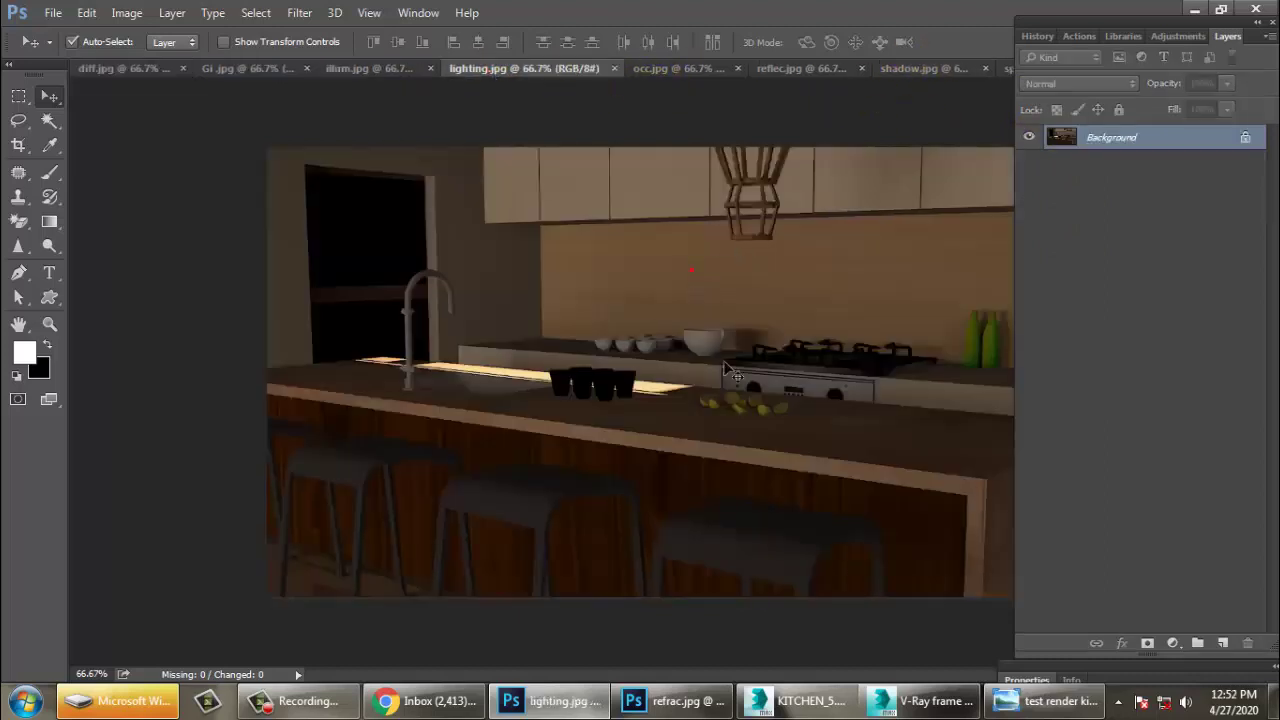
double_click(1120, 139)
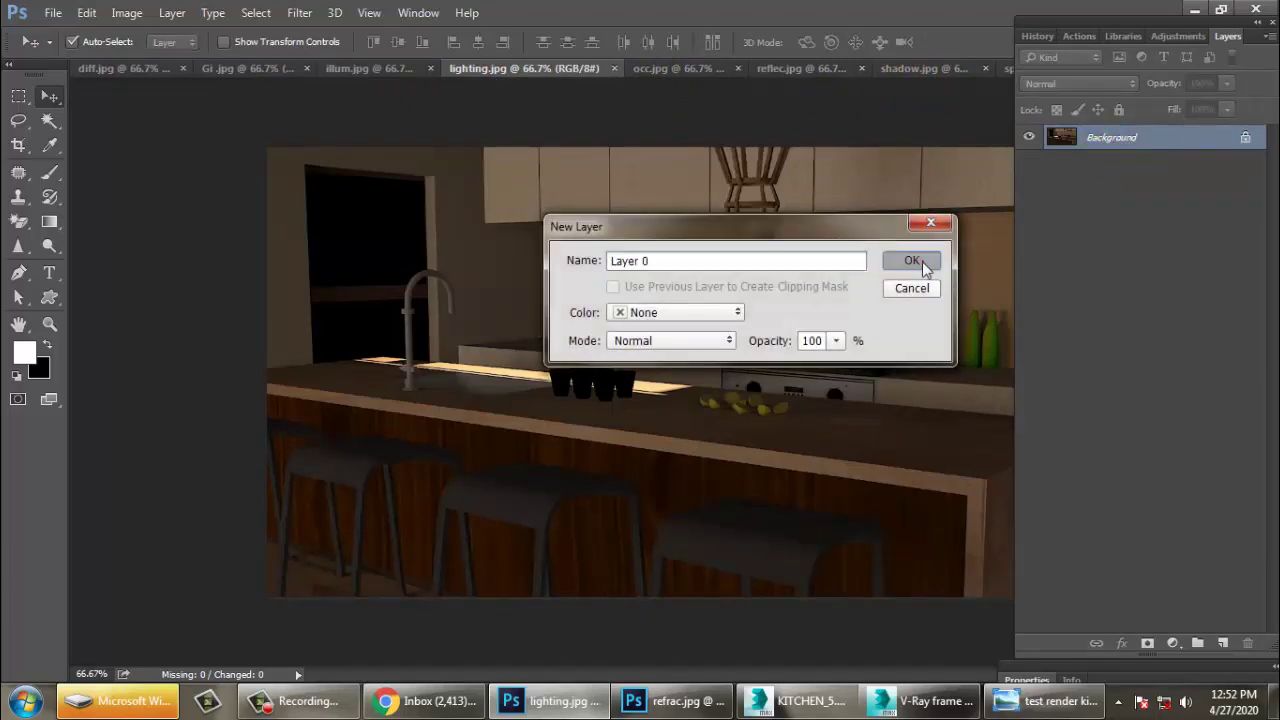
left_click(914, 260)
mouse_move(733, 400)
left_mouse_down()
mouse_move(126, 70)
mouse_move(762, 436)
mouse_move(770, 424)
left_mouse_up()
left_click(1088, 83)
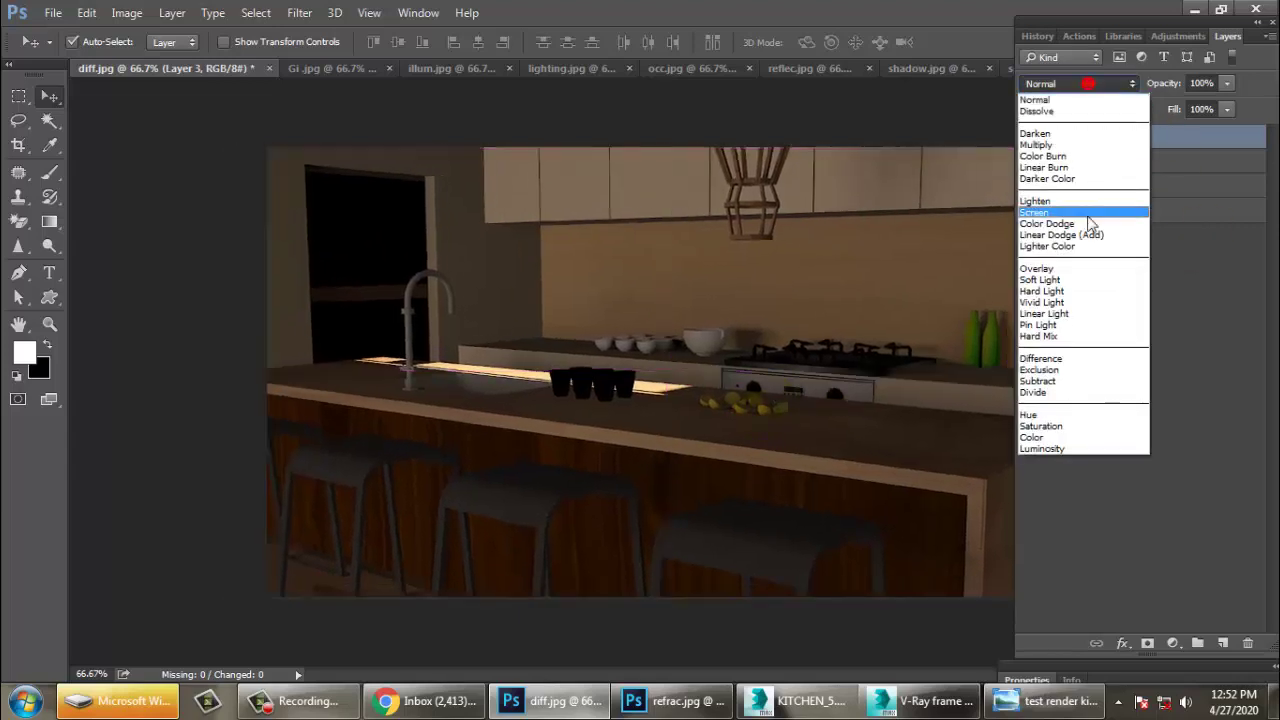
left_click(1084, 269)
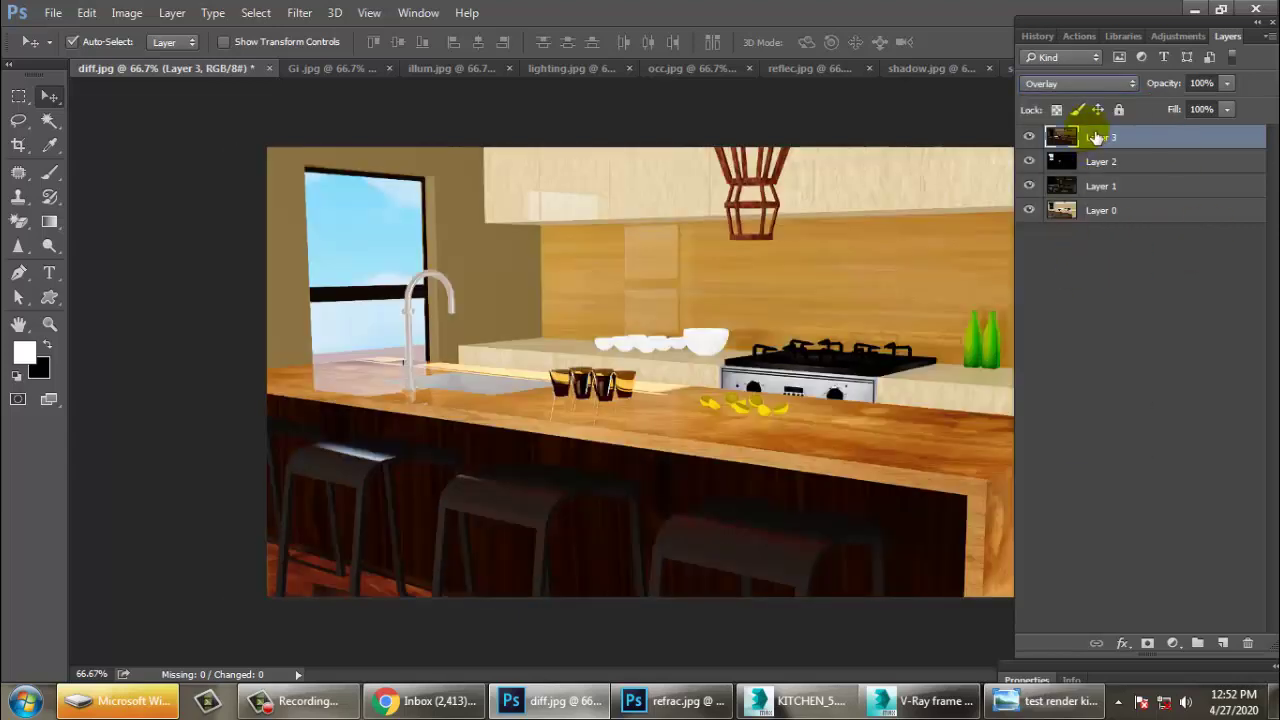
left_click(1078, 83)
left_click(1087, 220)
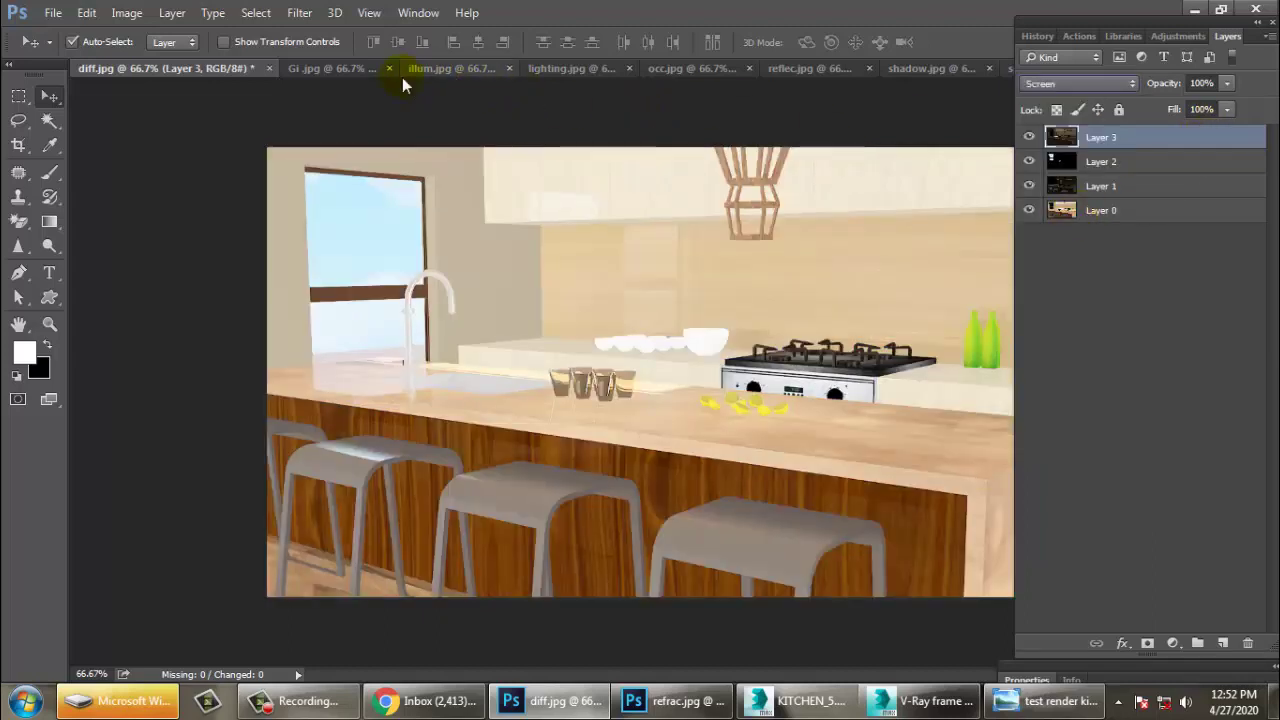
- Add the Gi.jpg pass to diff.jpg as Layer 4, aligned to fill the canvas
left_click(427, 75)
left_click(290, 69)
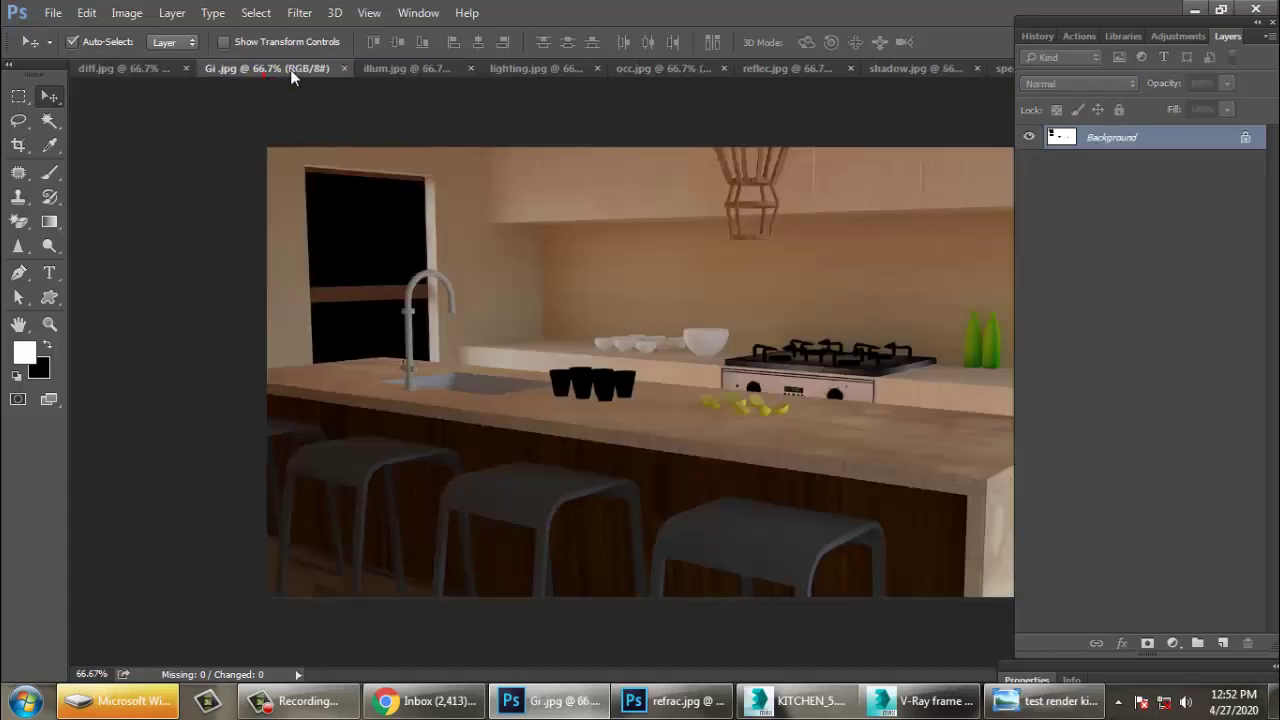
left_click_drag(290, 69, 905, 452)
mouse_move(937, 497)
left_mouse_down()
mouse_move(231, 162)
mouse_move(700, 366)
left_mouse_up()
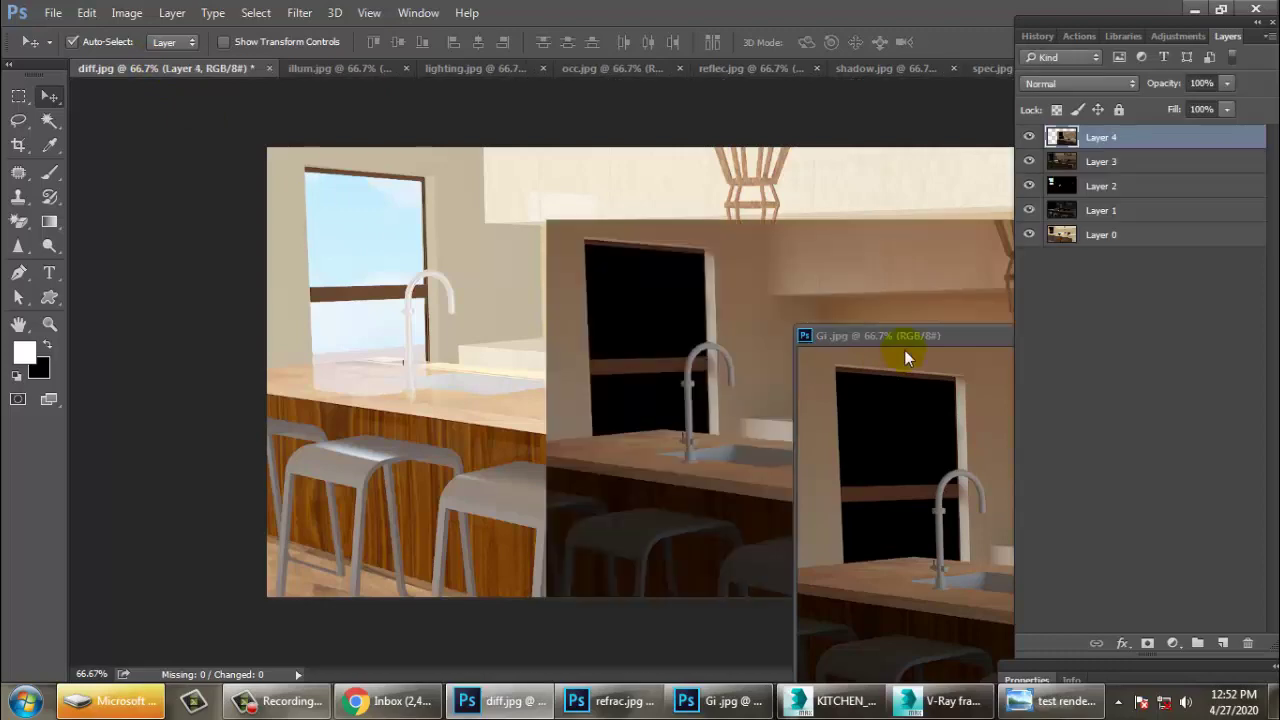
left_click_drag(900, 337, 279, 288)
left_click(885, 285)
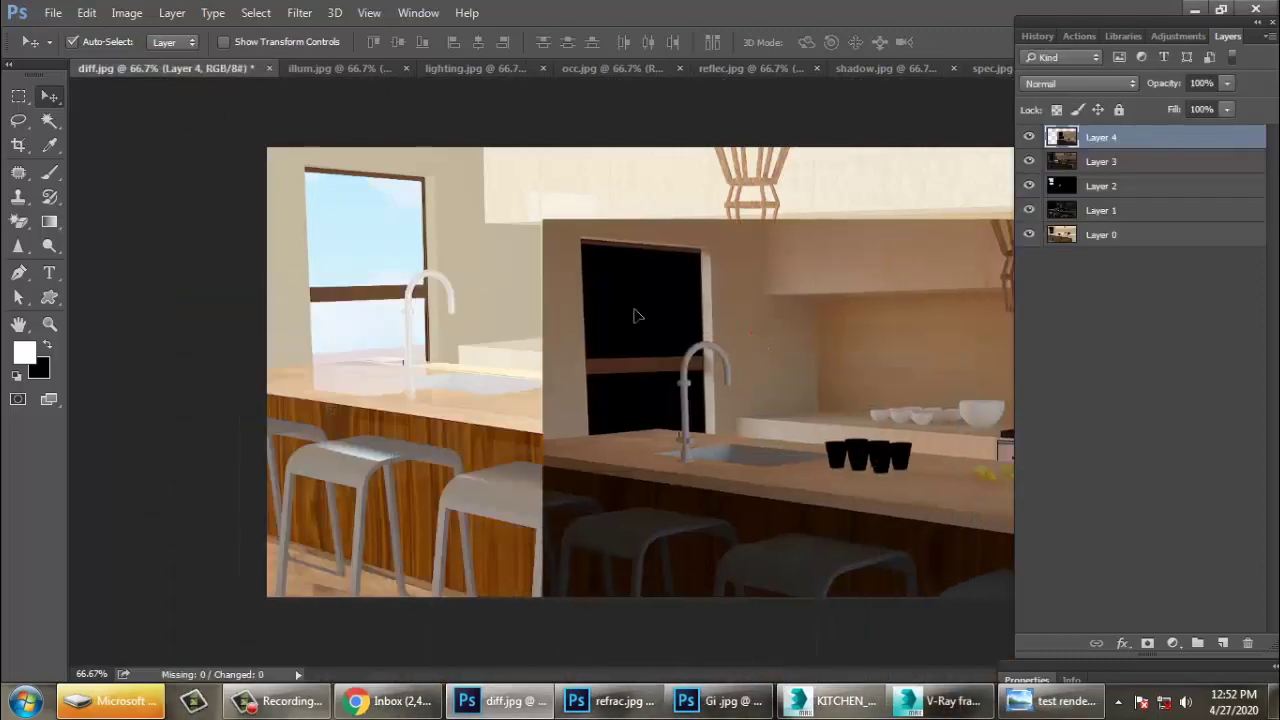
left_click_drag(749, 334, 511, 276)
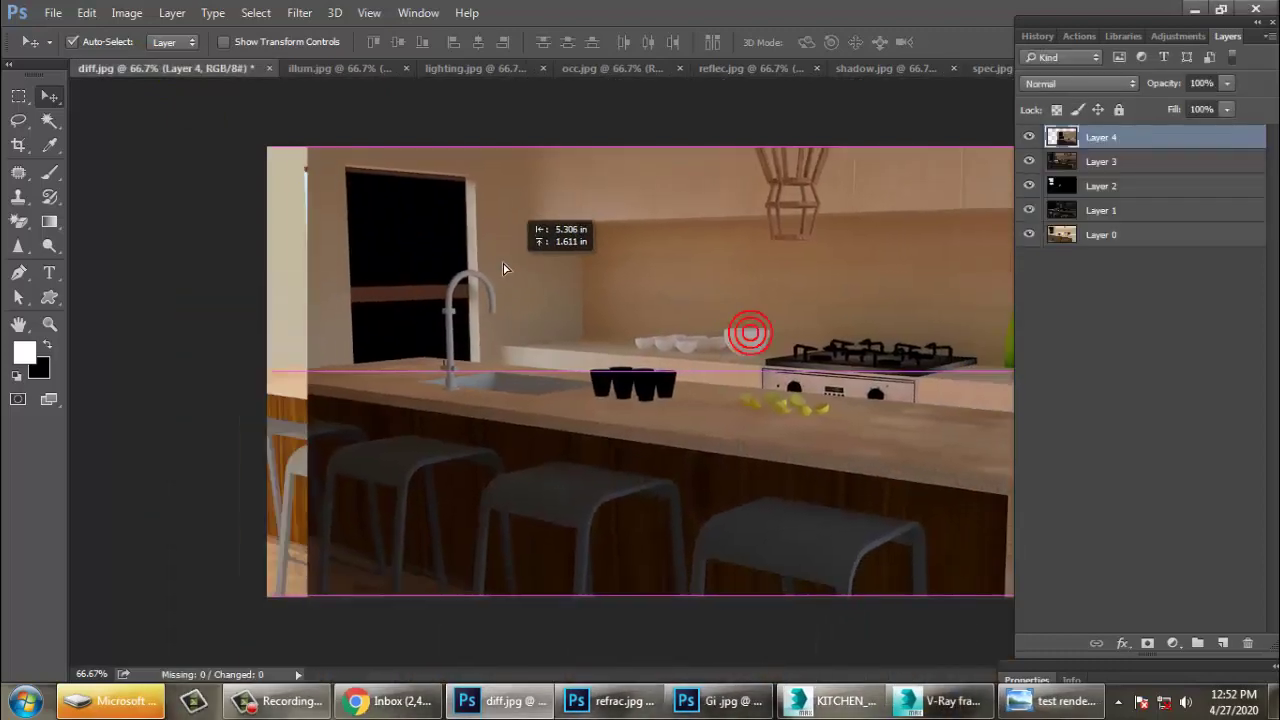
- Try Screen, Overlay and other blend modes on Layer 4, settling on Soft Light
left_click(1085, 83)
left_click(1075, 212)
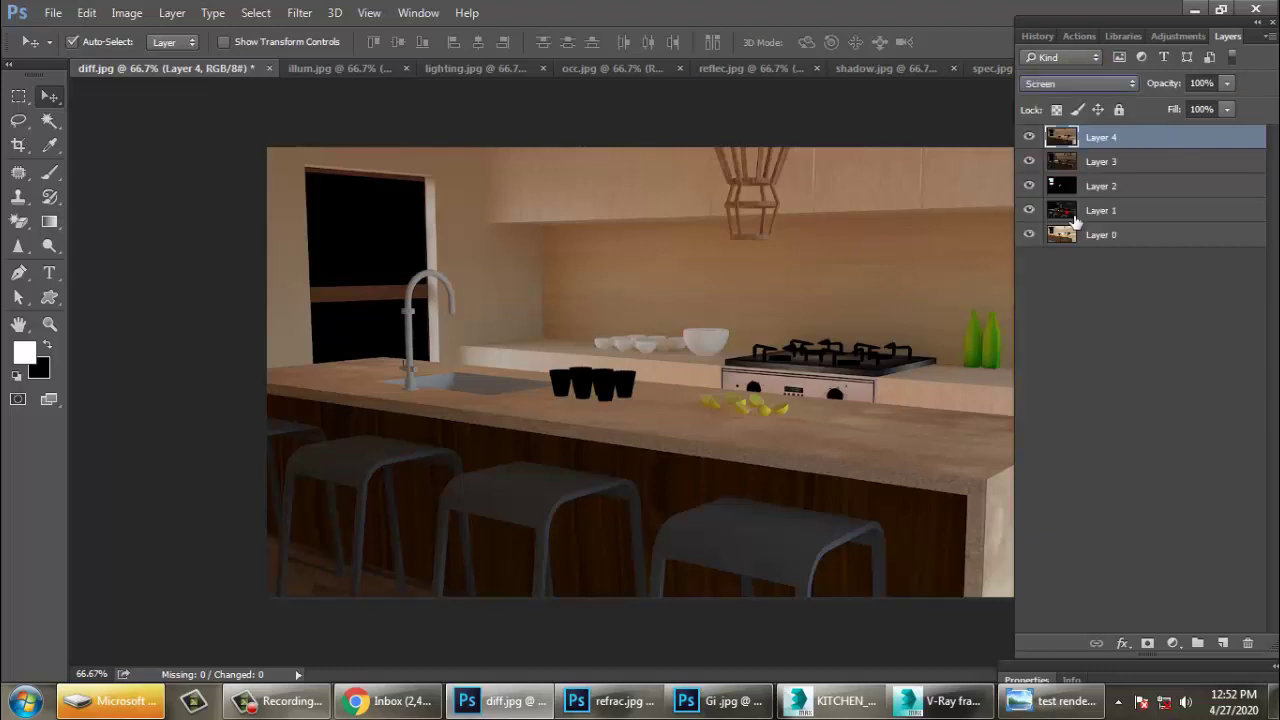
left_click(1078, 84)
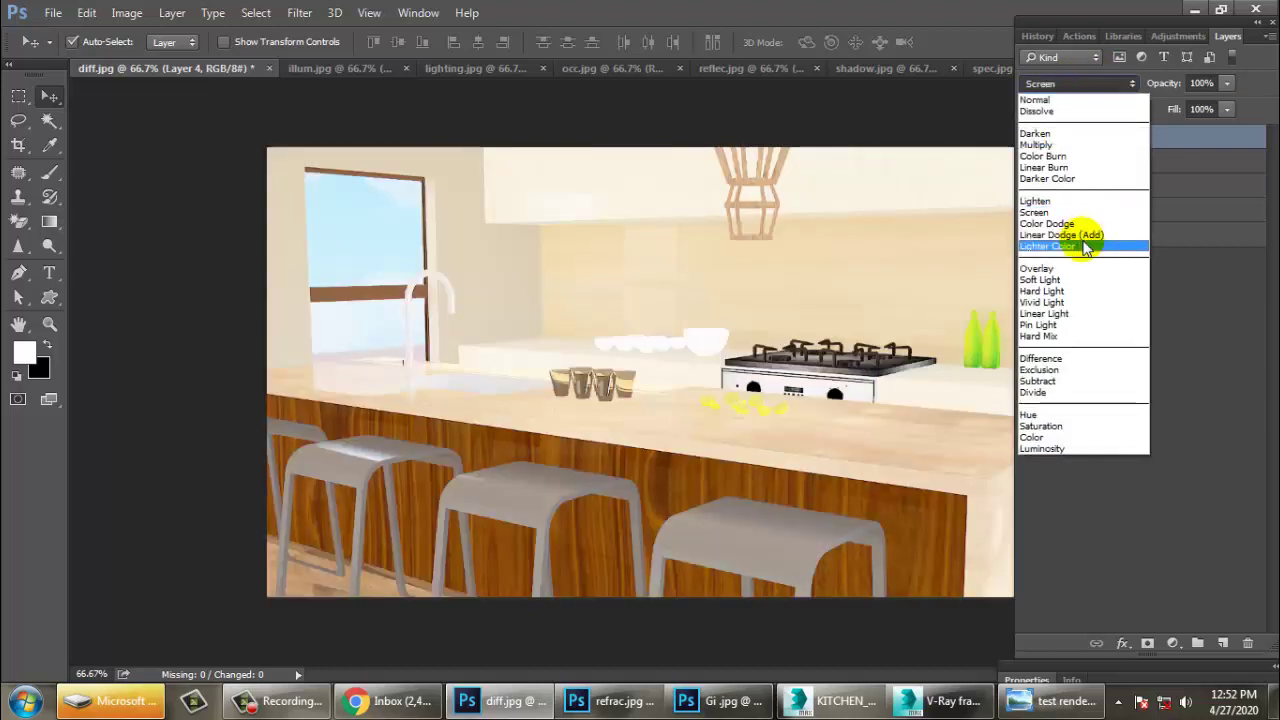
left_click(1056, 266)
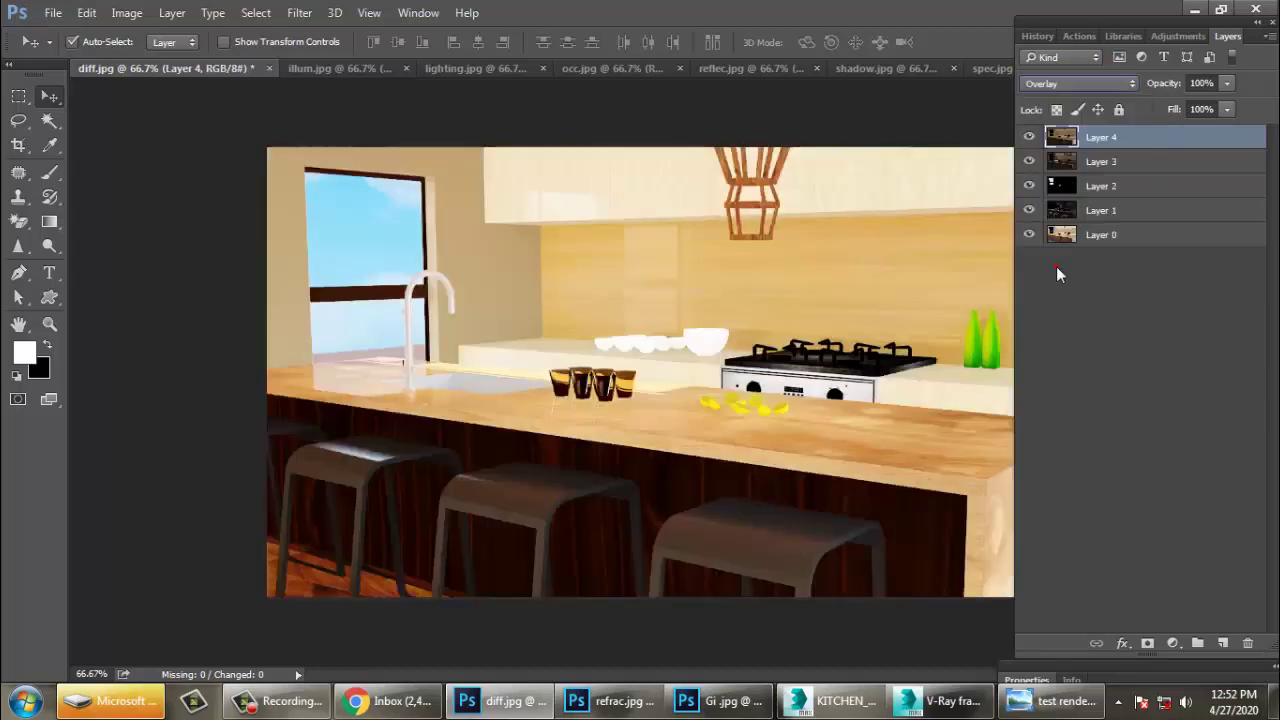
left_click(1072, 80)
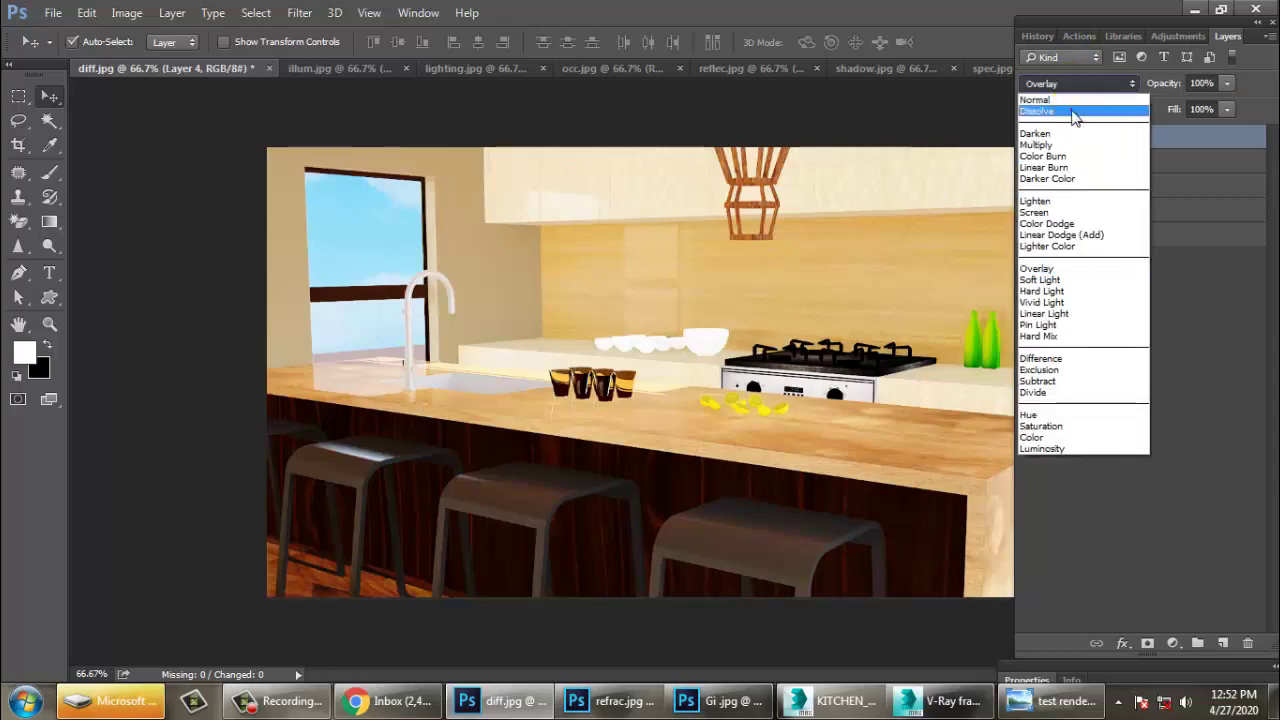
left_click(1071, 115)
key("Down")
key("Down")
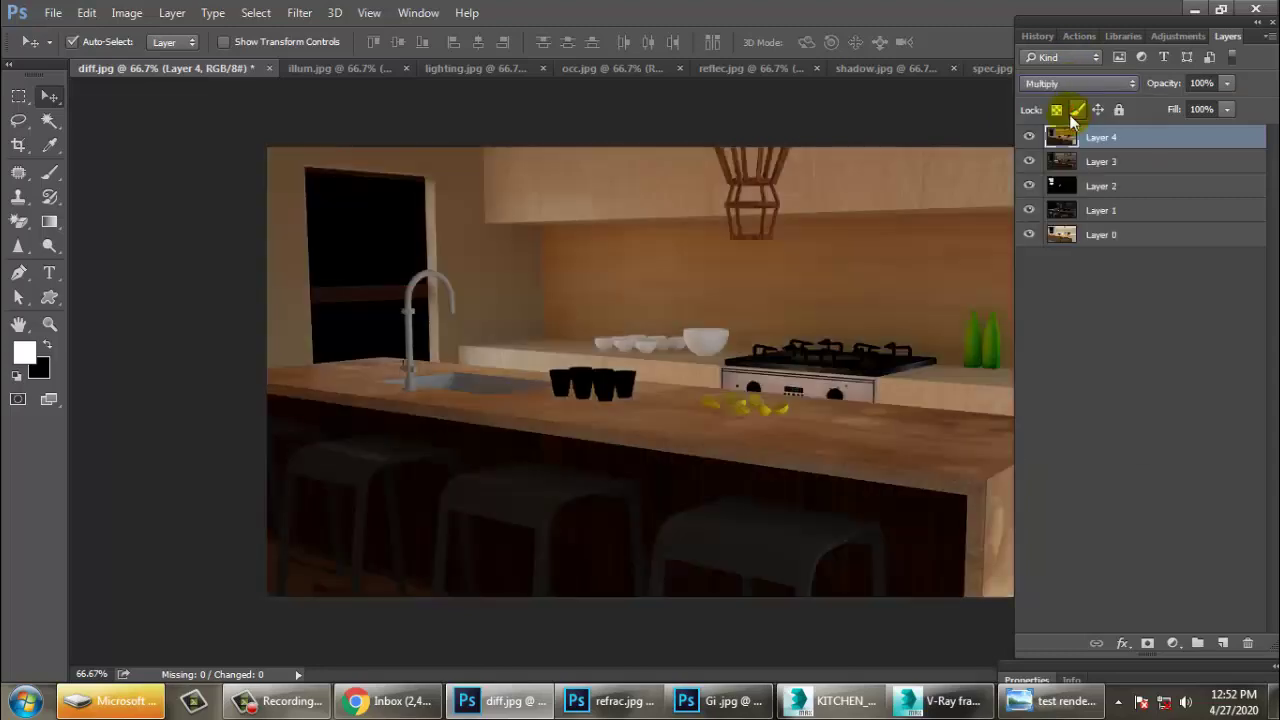
key("Down")
key("Down")
key("Down")
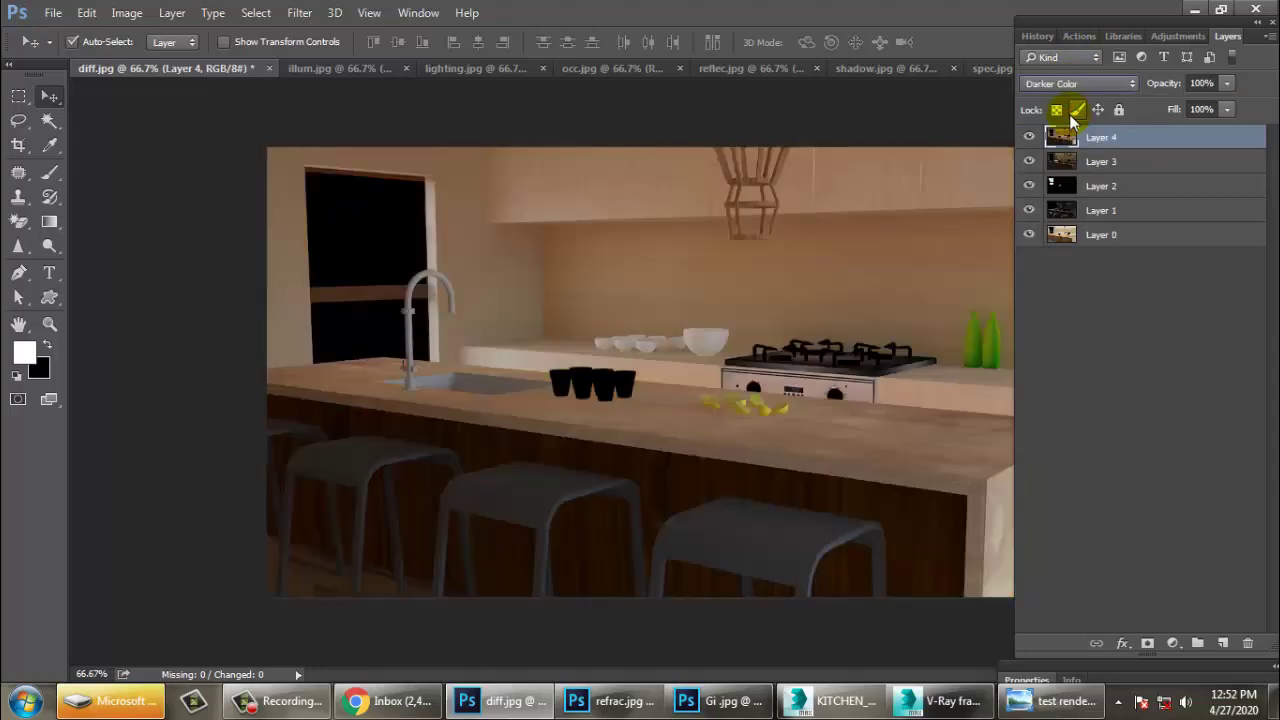
key("Down")
key("Up")
key("Down")
key("Down")
key("Down")
key("Down")
key("Down")
key("Down")
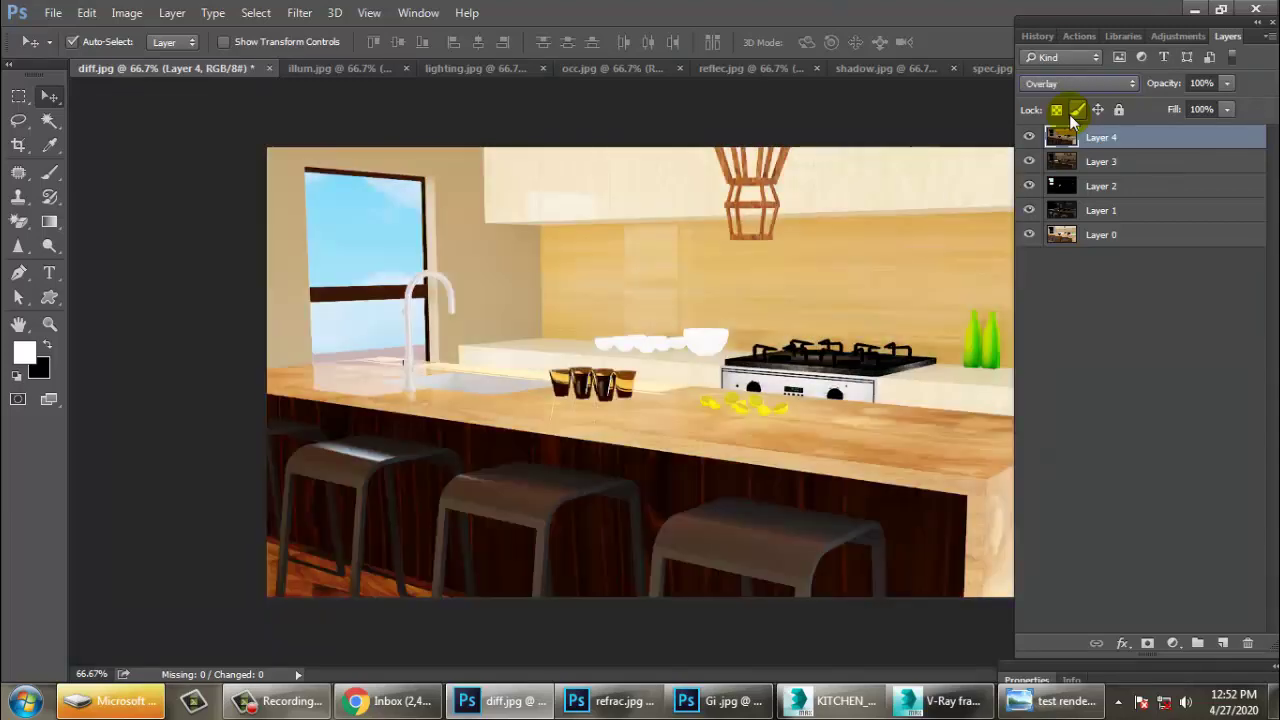
key("Down")
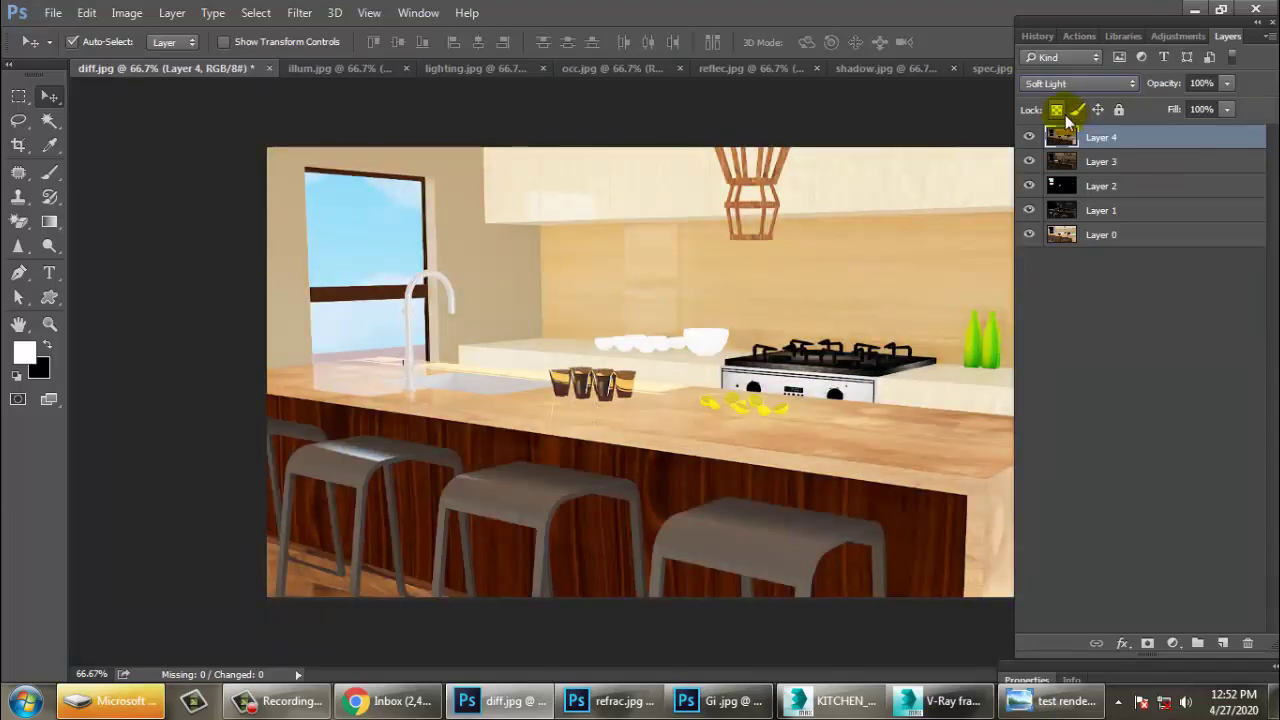
key("Down")
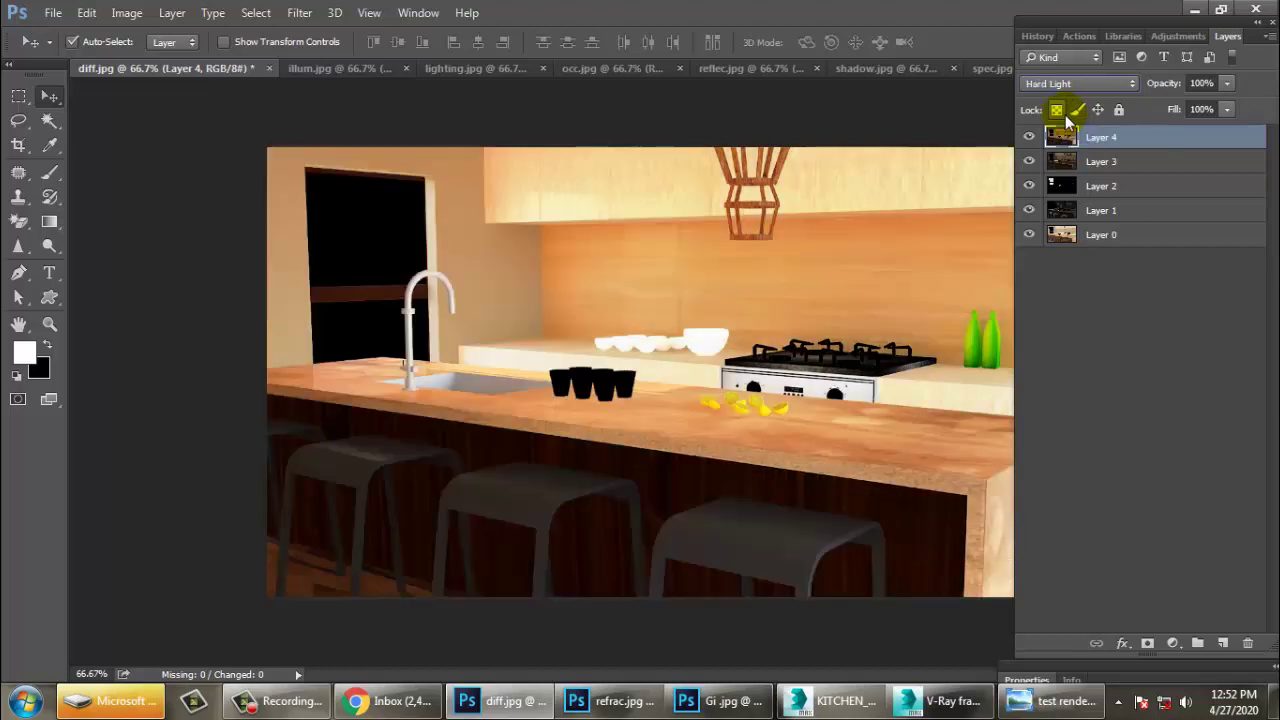
key("Up")
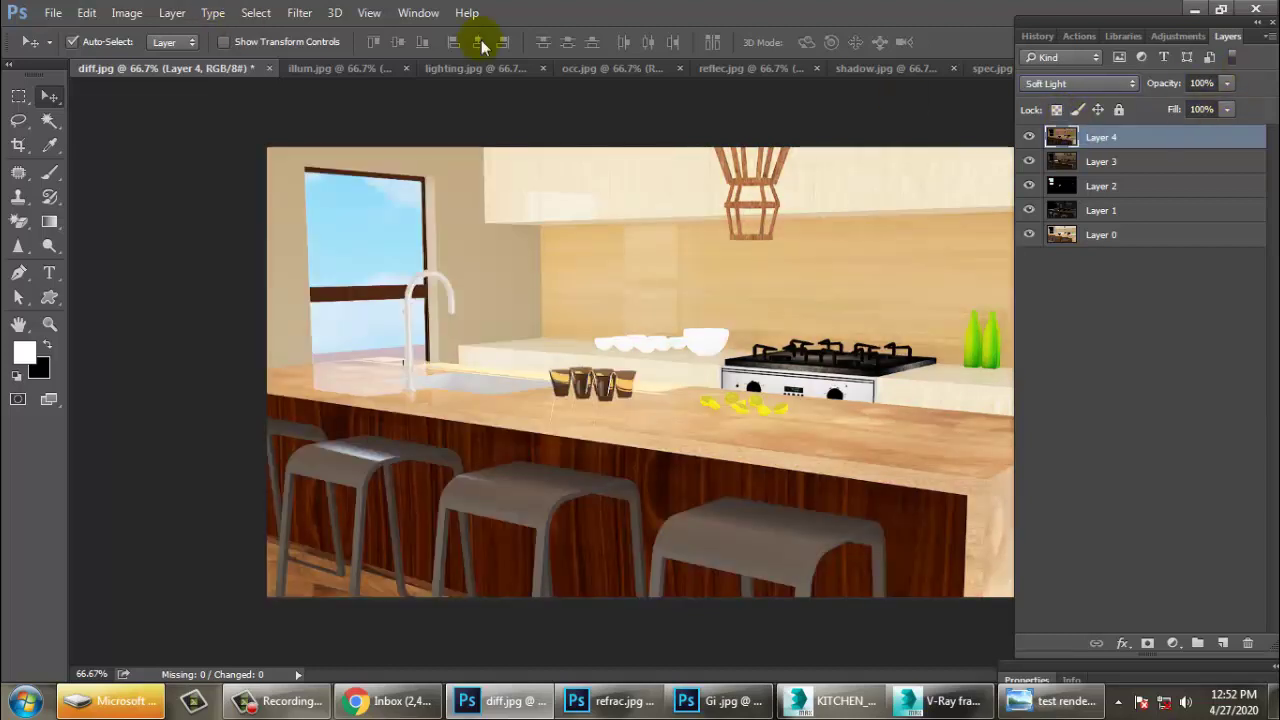
- Add the ambient occlusion pass as Layer 5 above Layer 0 and test it in Screen mode
left_click(616, 70)
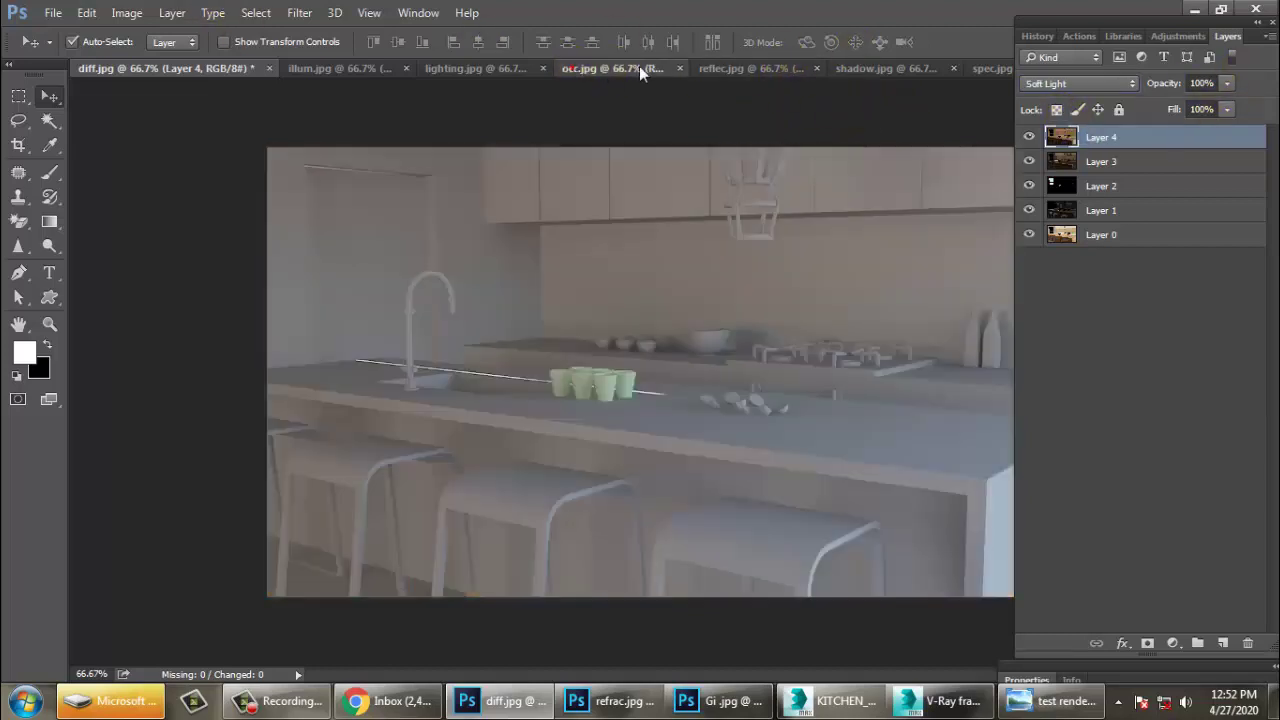
mouse_move(826, 450)
left_mouse_down()
mouse_move(624, 386)
mouse_move(672, 463)
mouse_move(646, 457)
left_mouse_up()
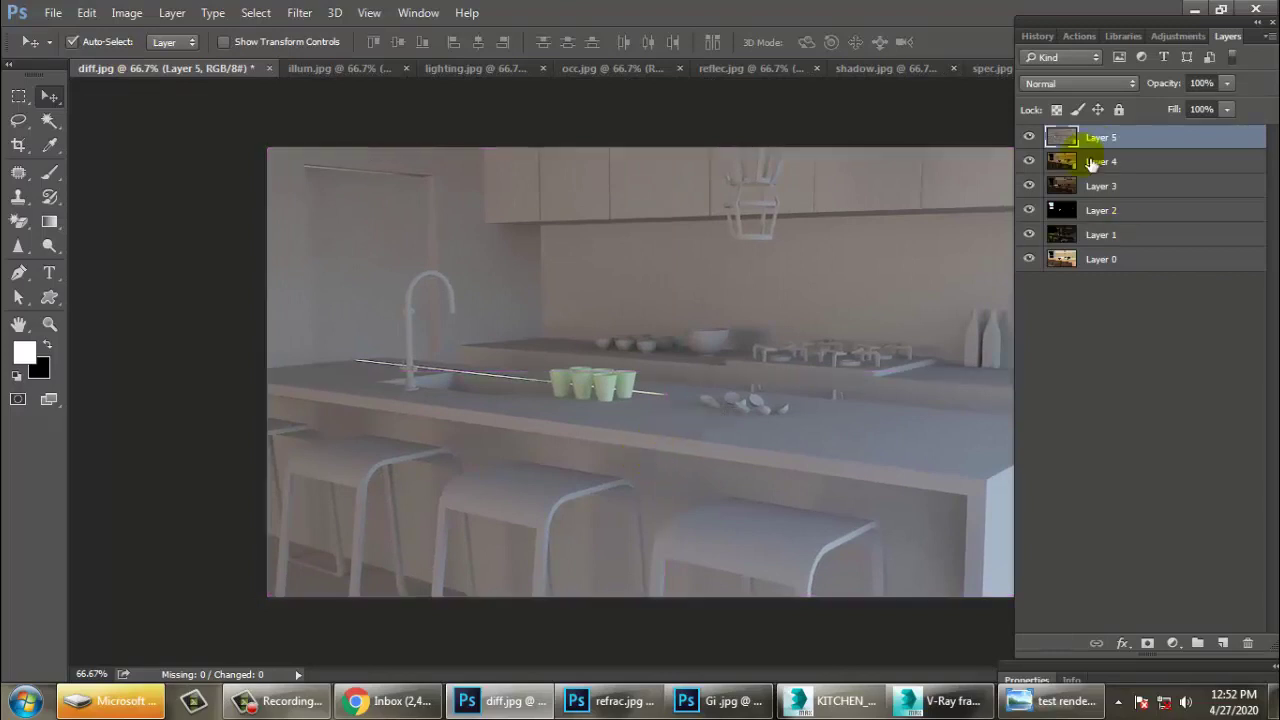
left_click_drag(1100, 137, 1125, 256)
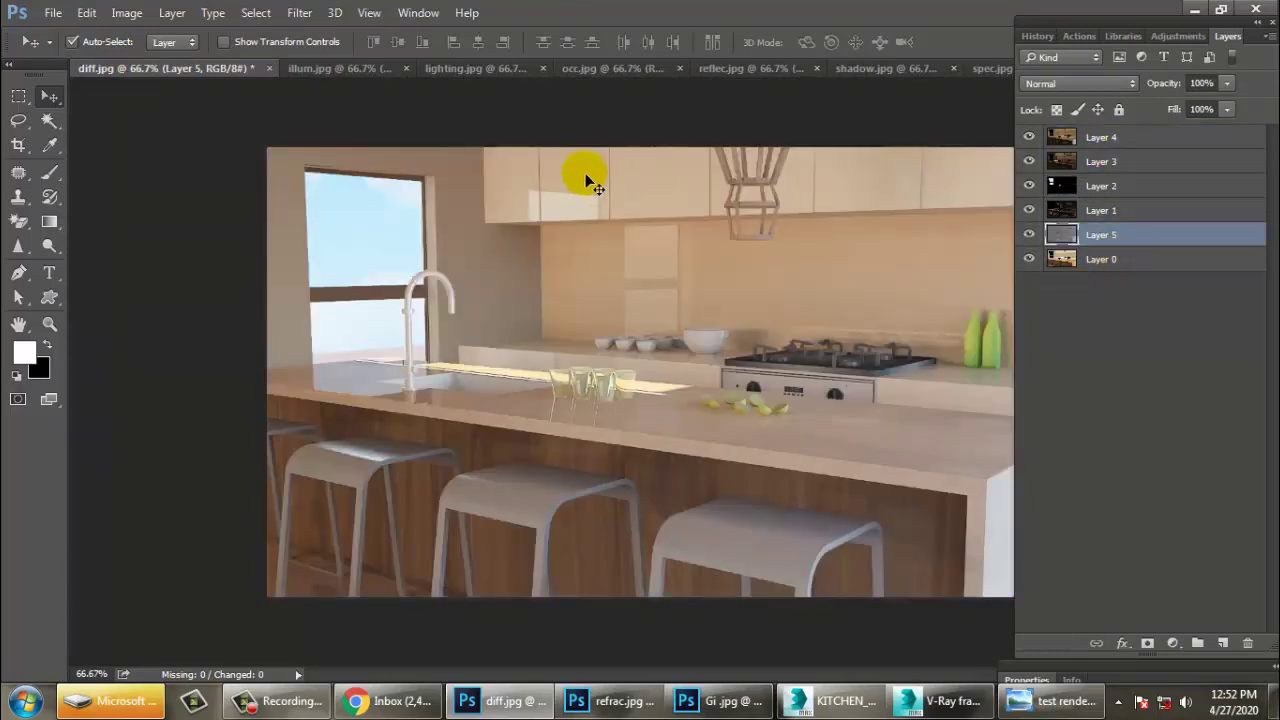
left_click(1068, 84)
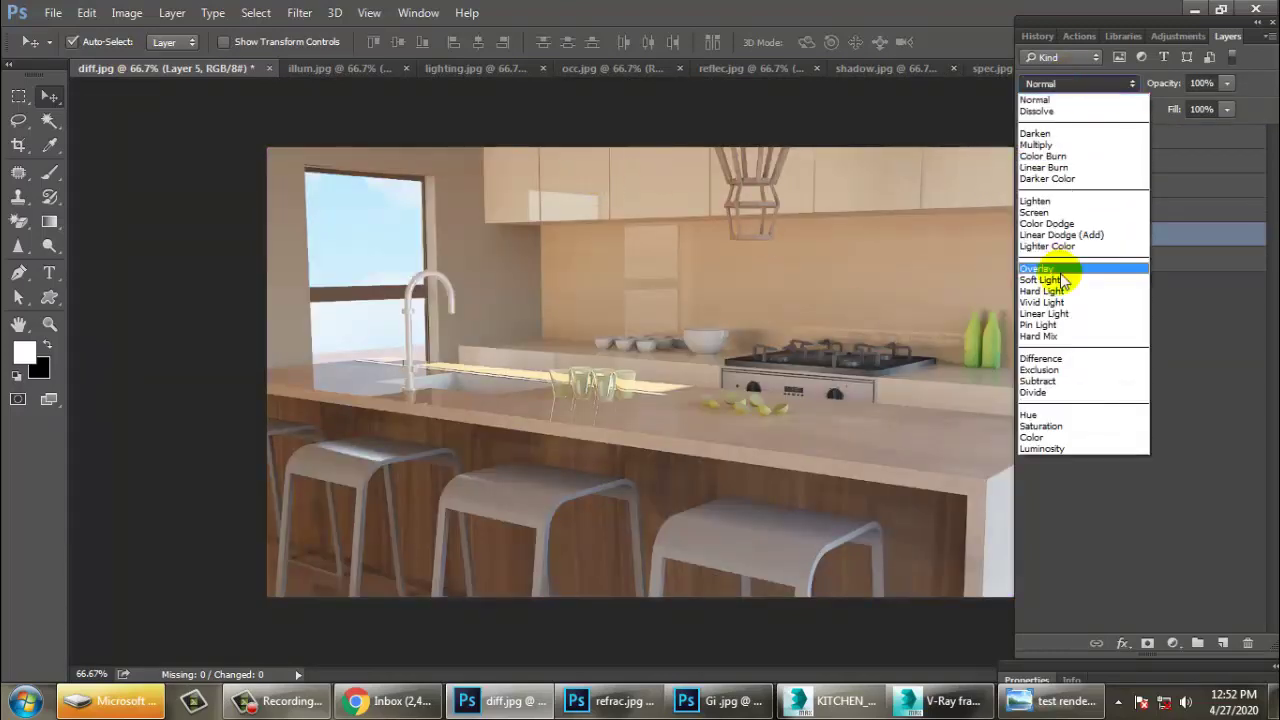
left_click(1060, 206)
left_click(1066, 210)
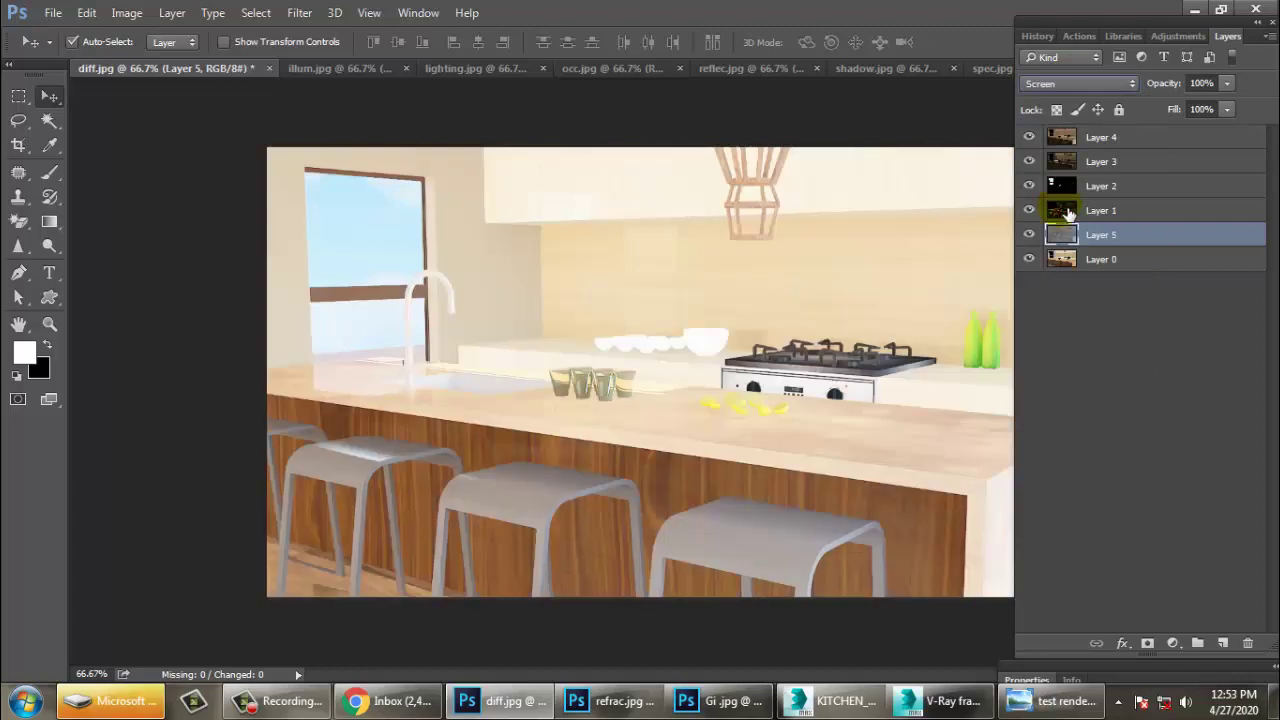
left_click(1029, 235)
left_click(1029, 235)
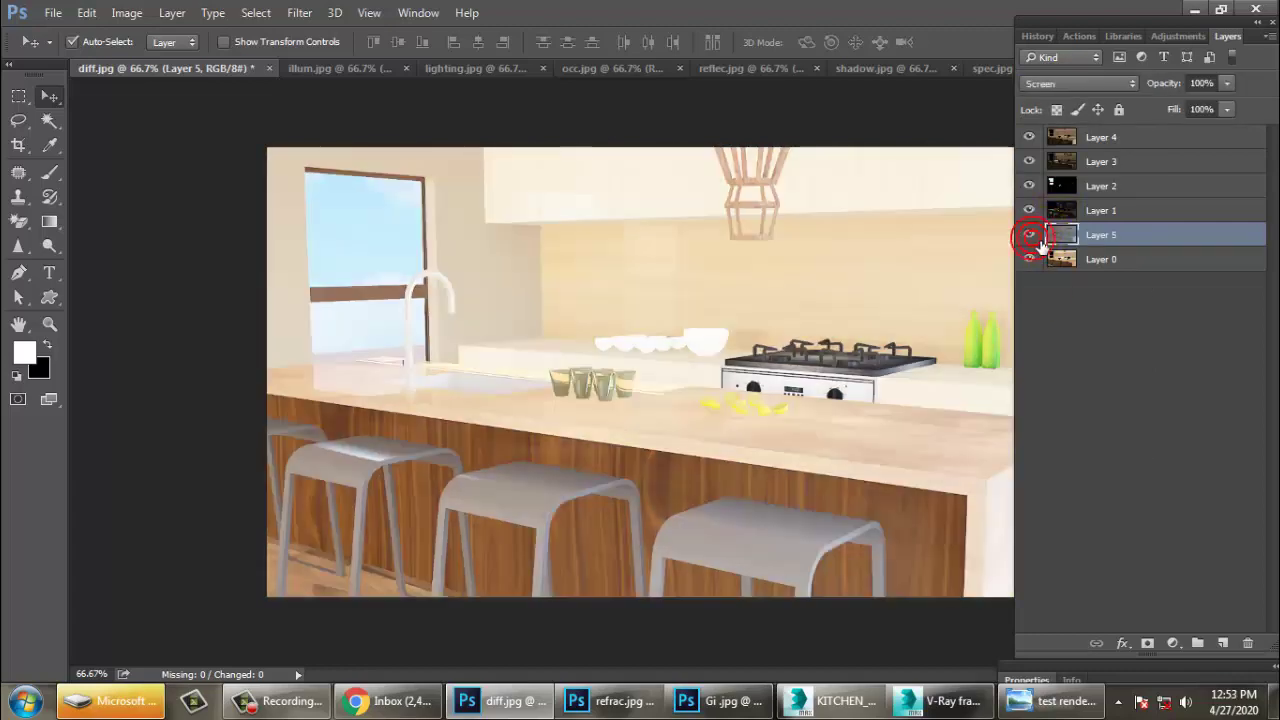
left_click(1030, 236)
left_click(1030, 236)
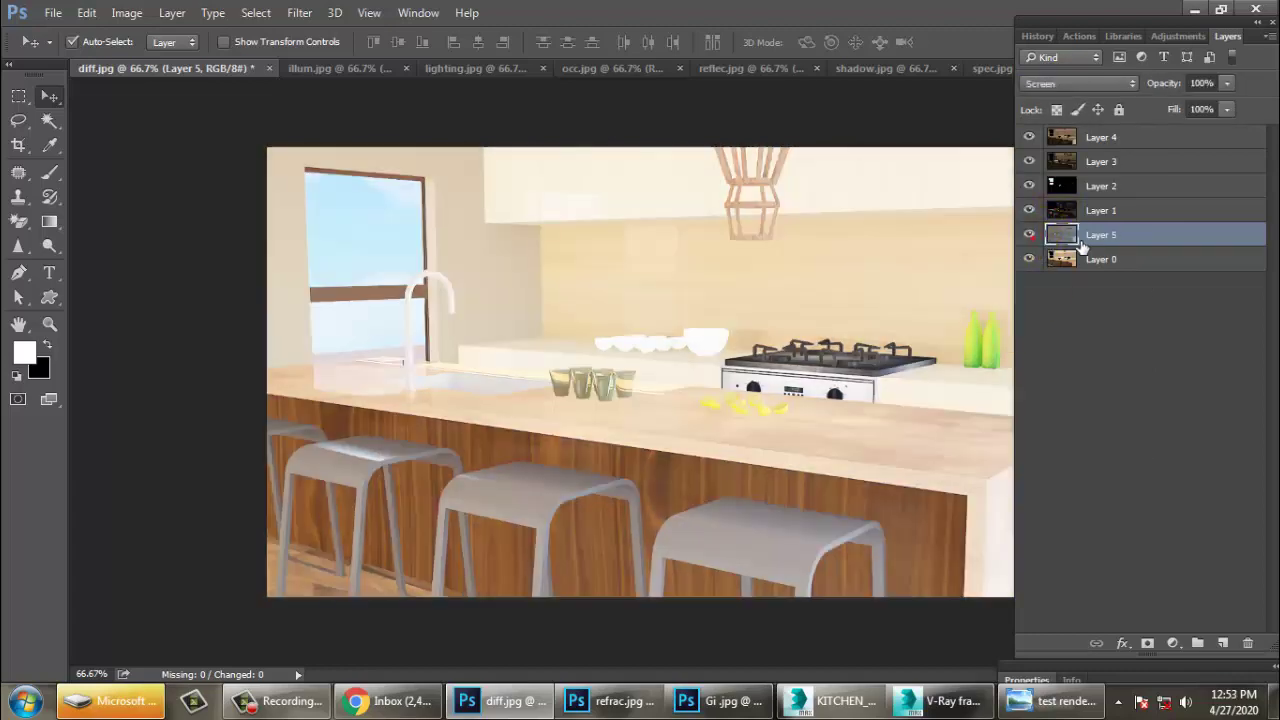
- Compare Dissolve, the darker modes and Lighten on Layer 5, stepping on to Hard Light
left_click(1083, 84)
left_click(1071, 112)
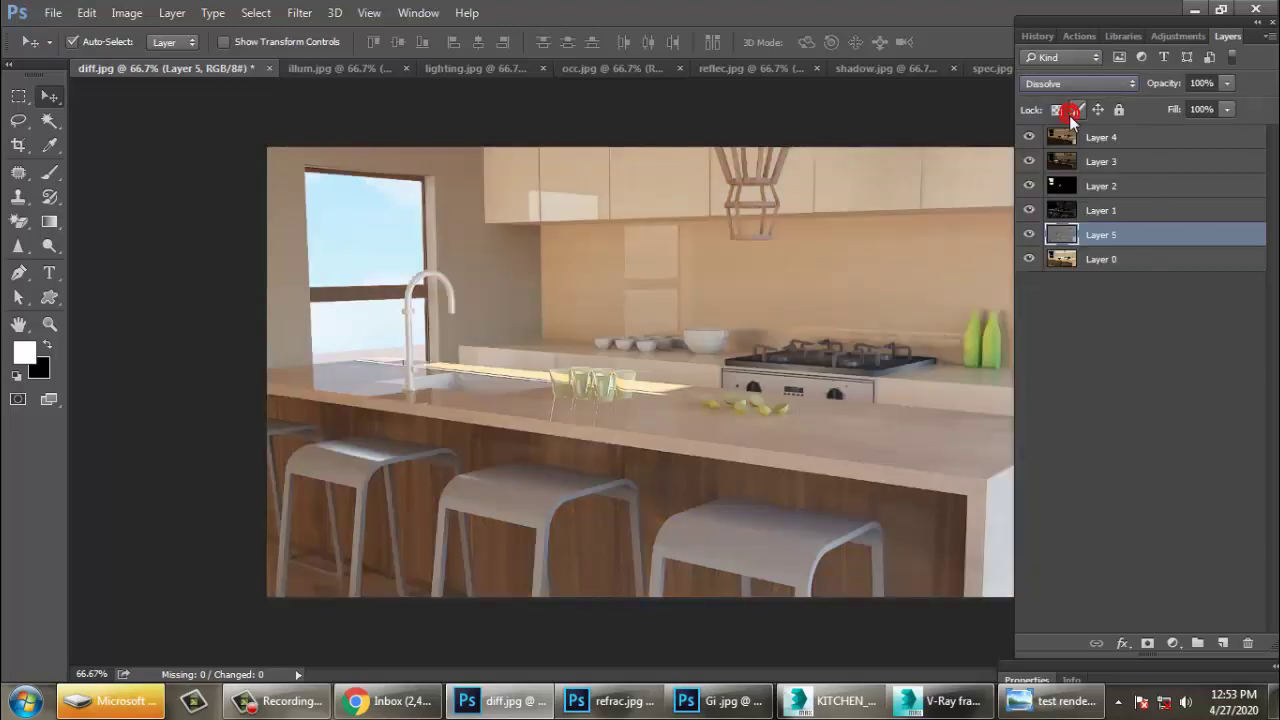
key("Down")
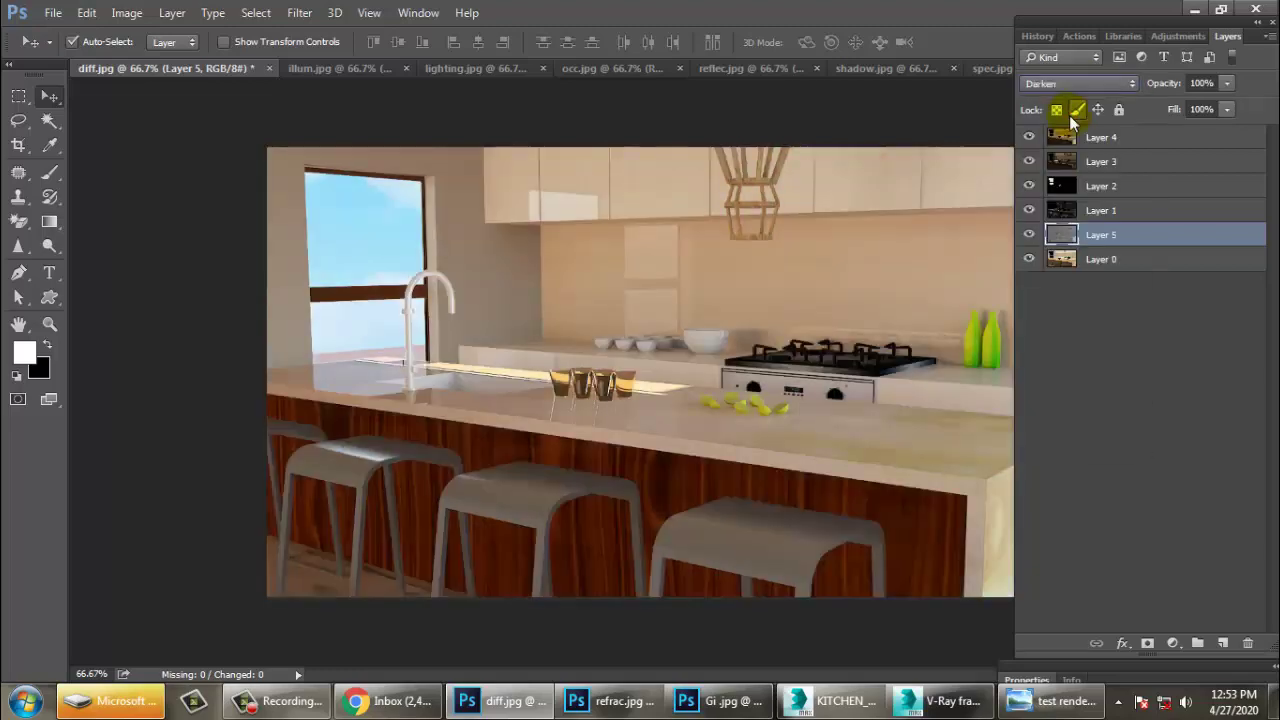
key("Down")
key("Down")
key("Down")
key("Down")
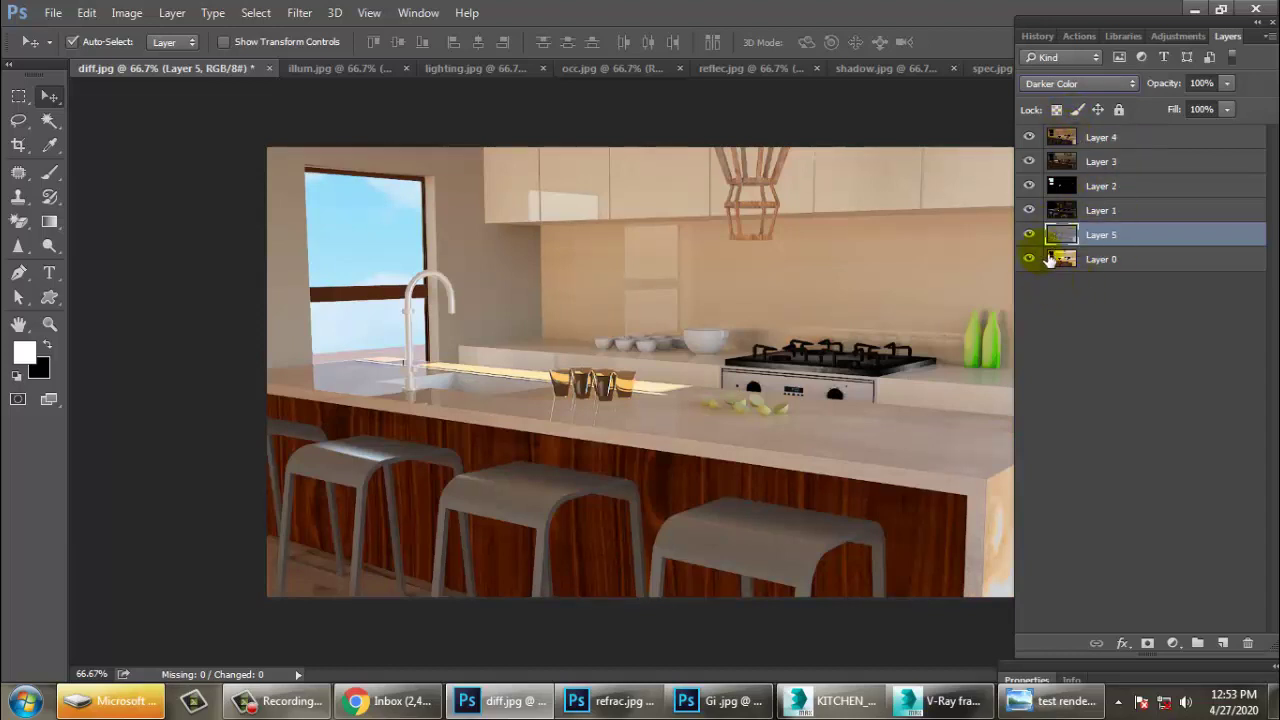
left_click(1079, 86)
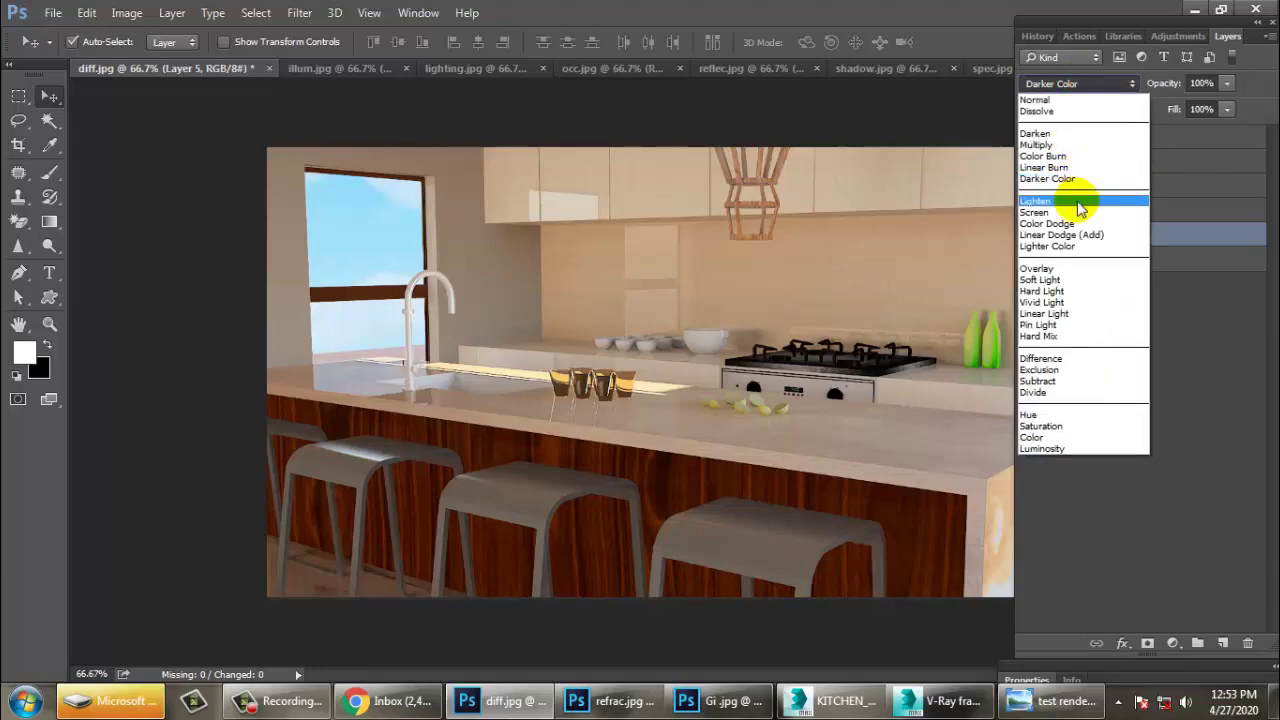
left_click(1078, 204)
key("Down")
key("Down")
key("Down")
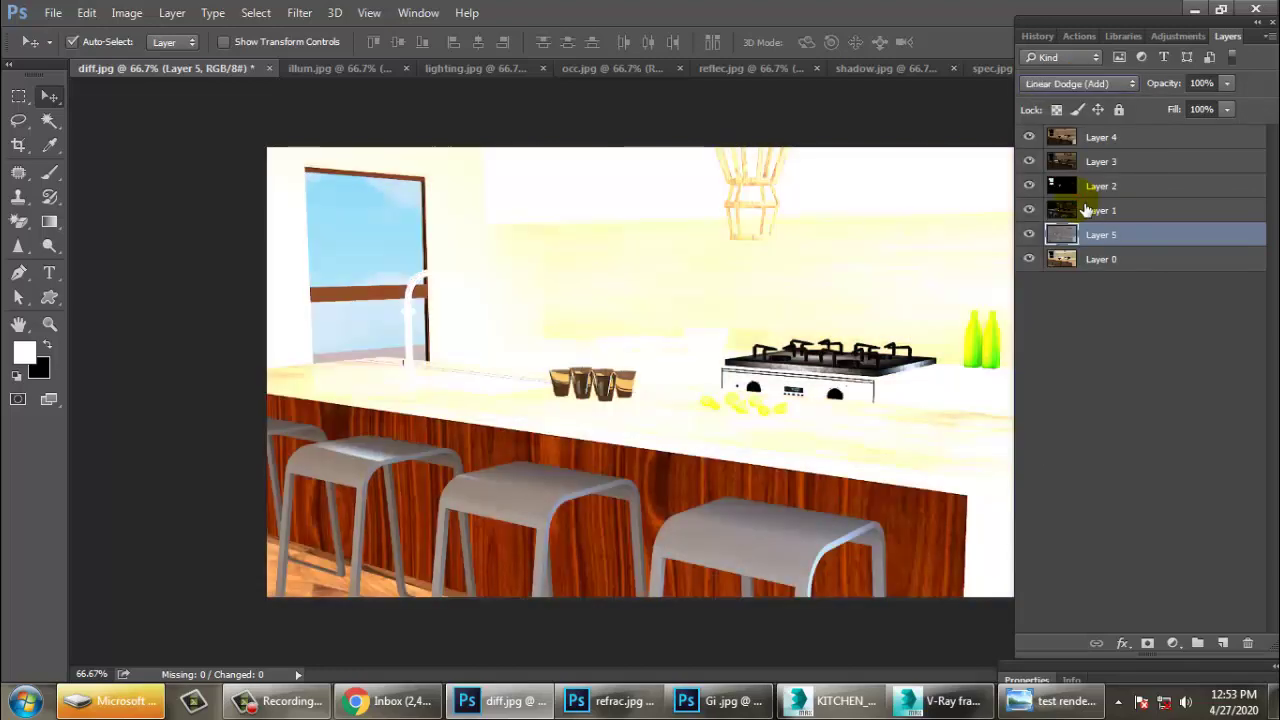
key("Down")
key("Down")
key("Down")
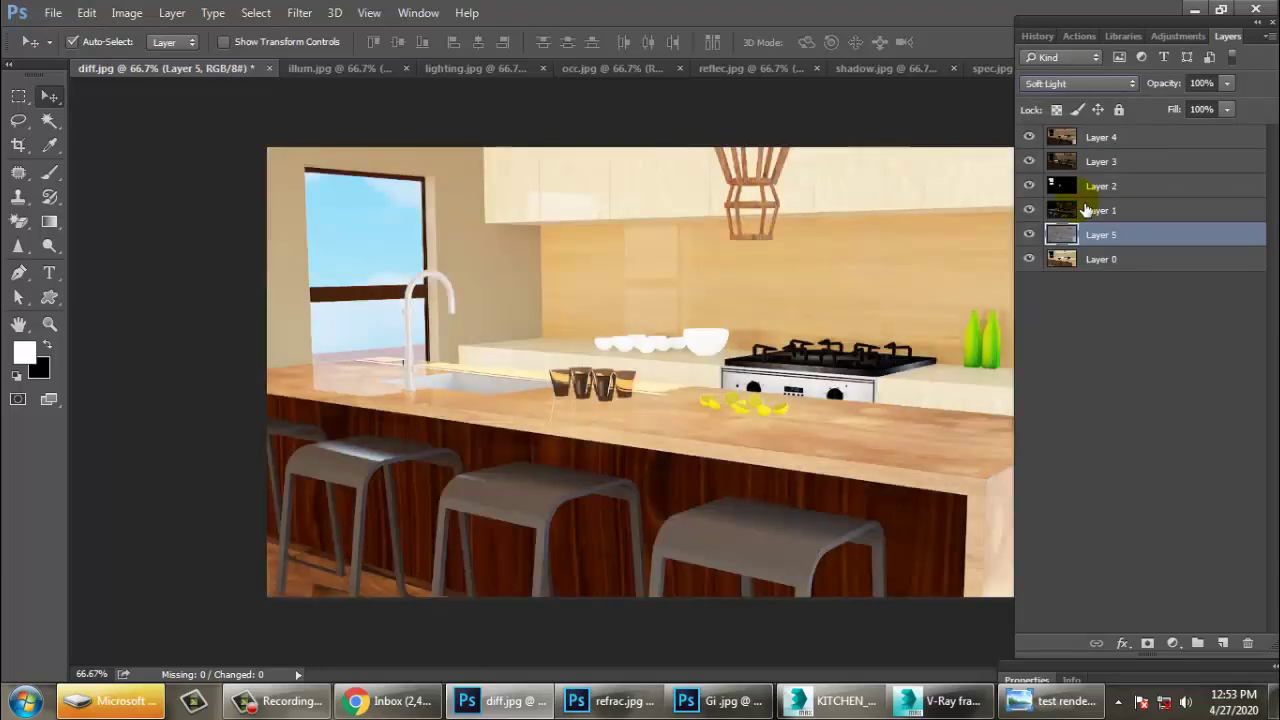
key("Down")
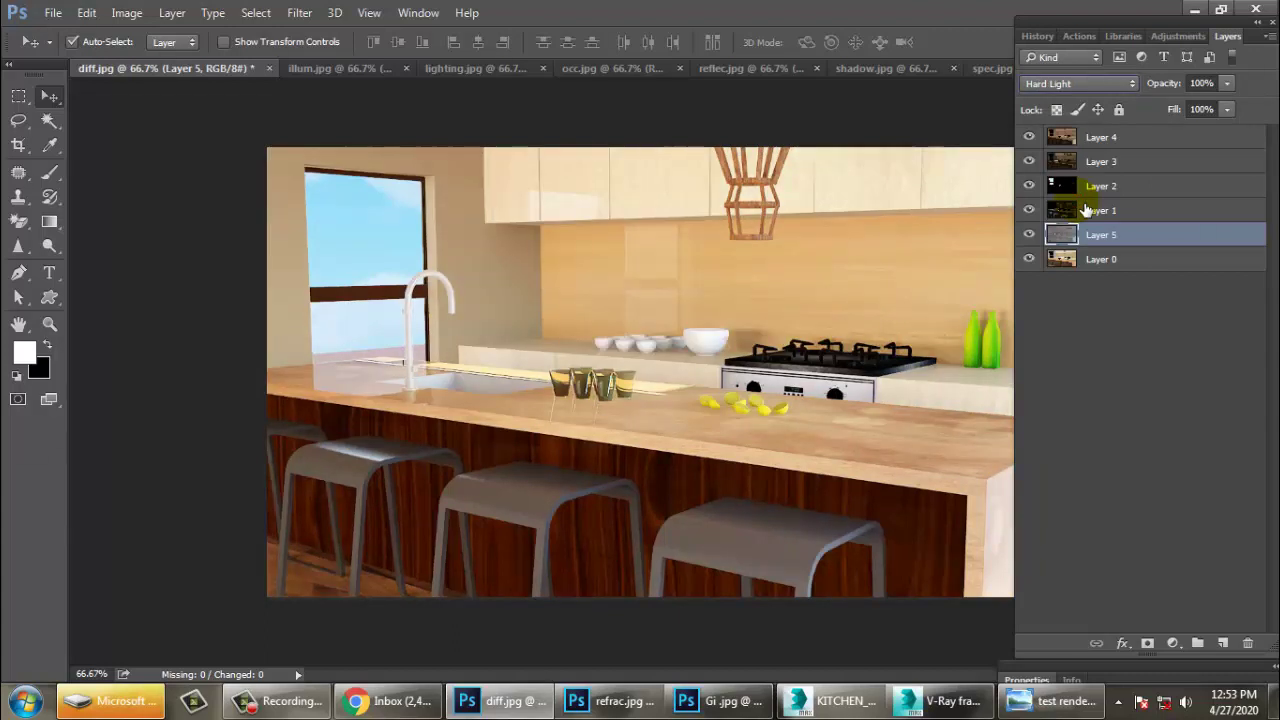
- Compare neighbouring modes and Darker Color, then settle Layer 5 on Hard Light
key("Down")
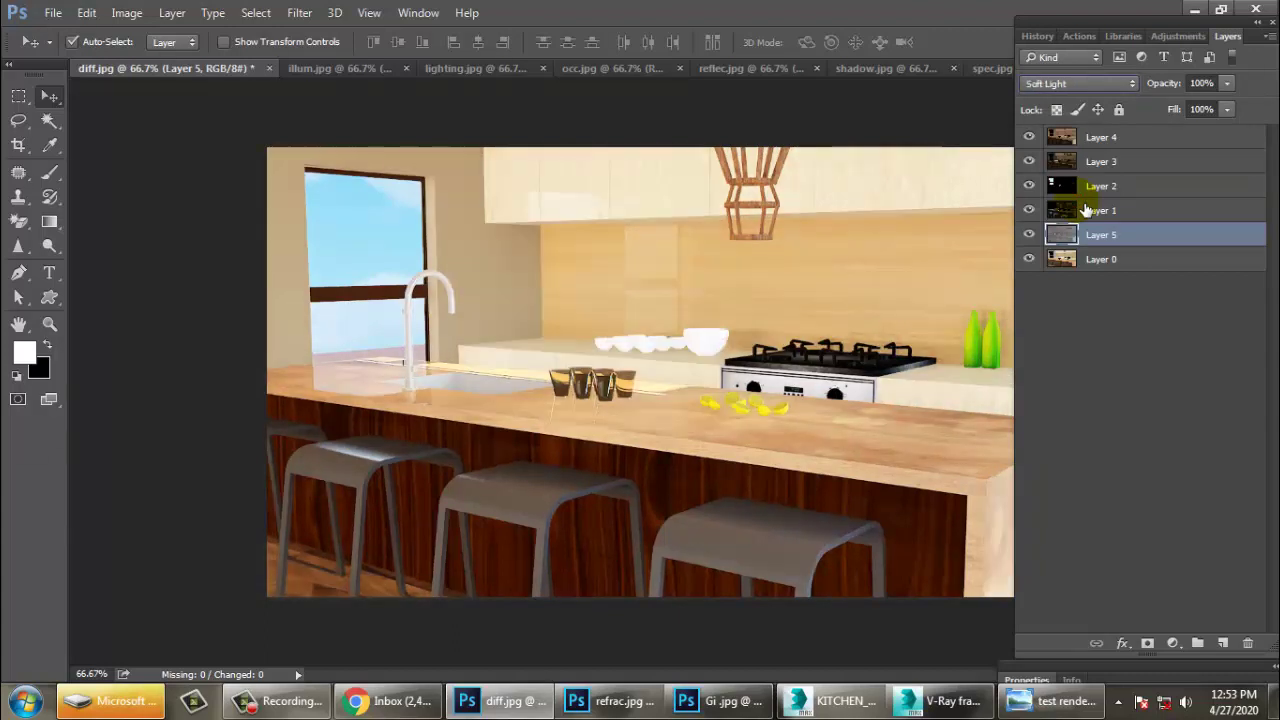
key("Up")
key("Up")
key("Down")
key("Up")
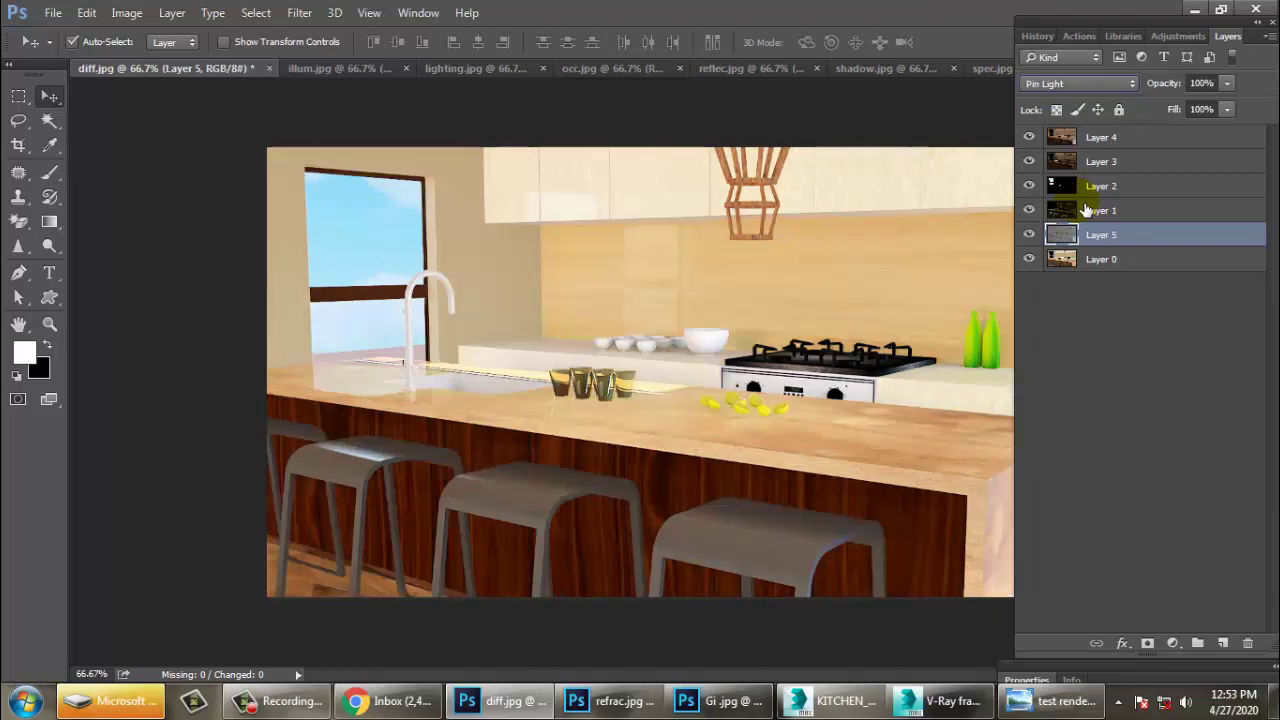
key("Down")
key("Up")
left_click(1043, 83)
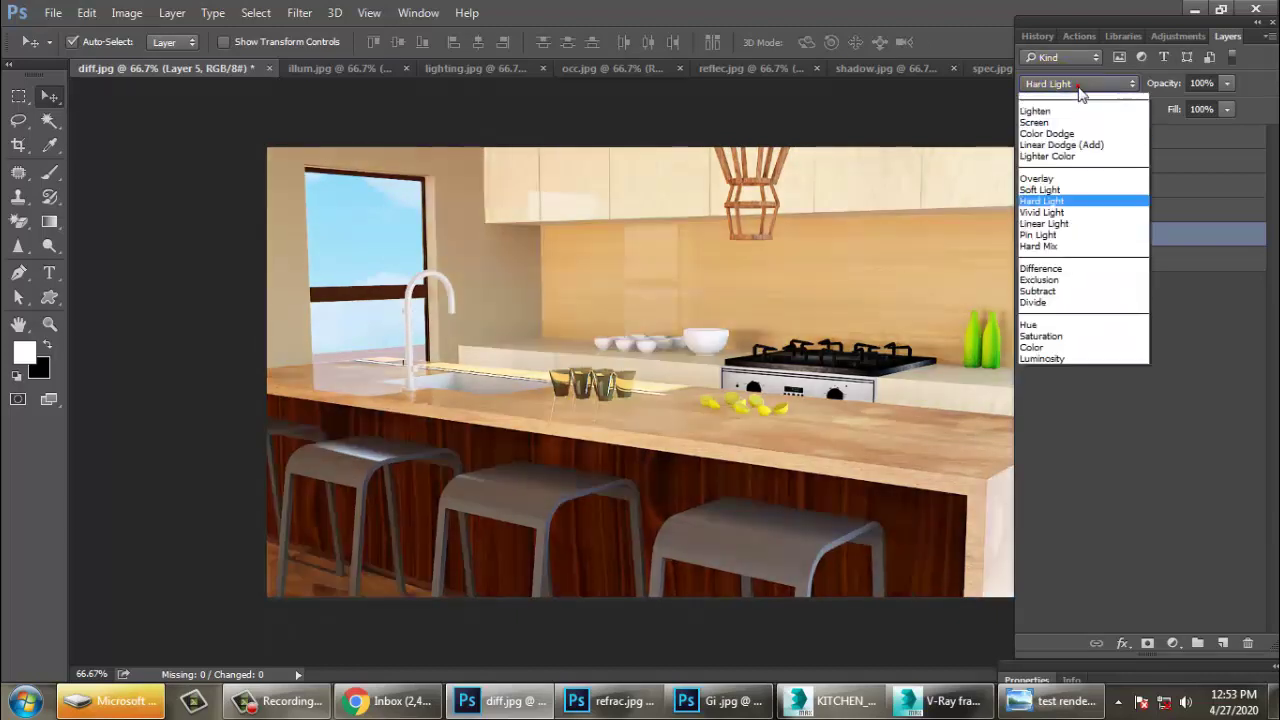
left_click(1071, 185)
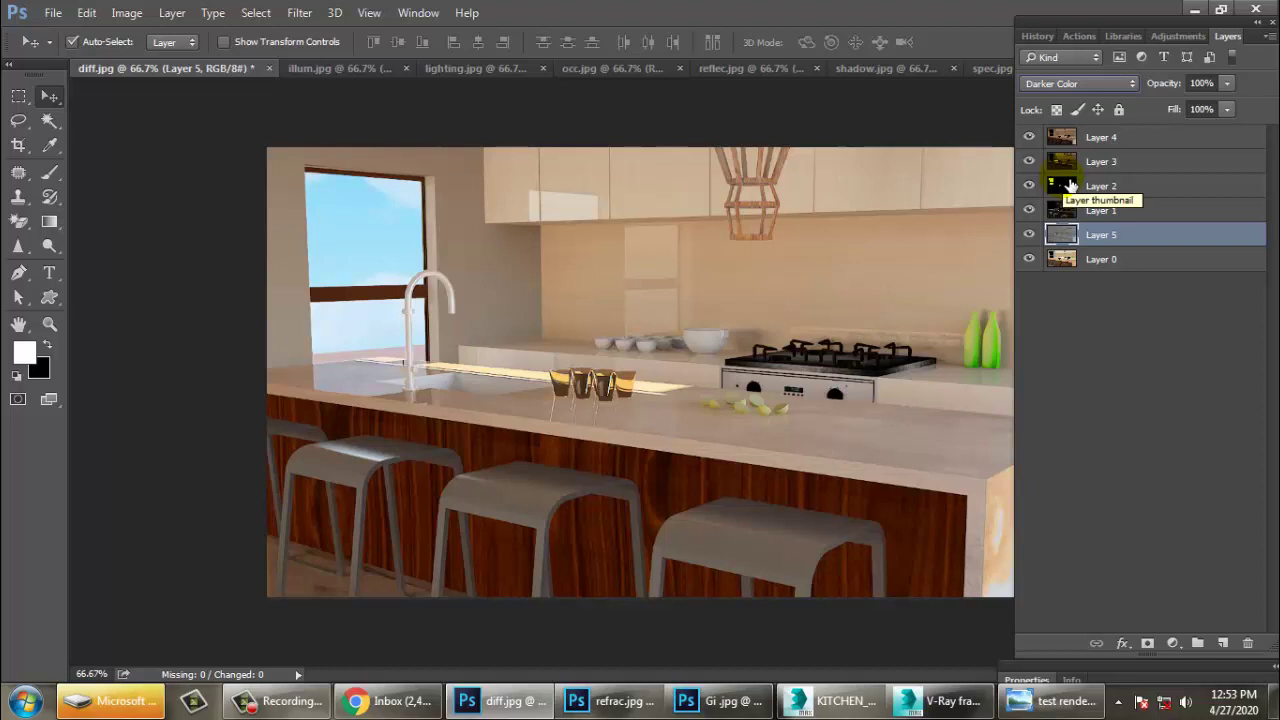
left_click(1057, 84)
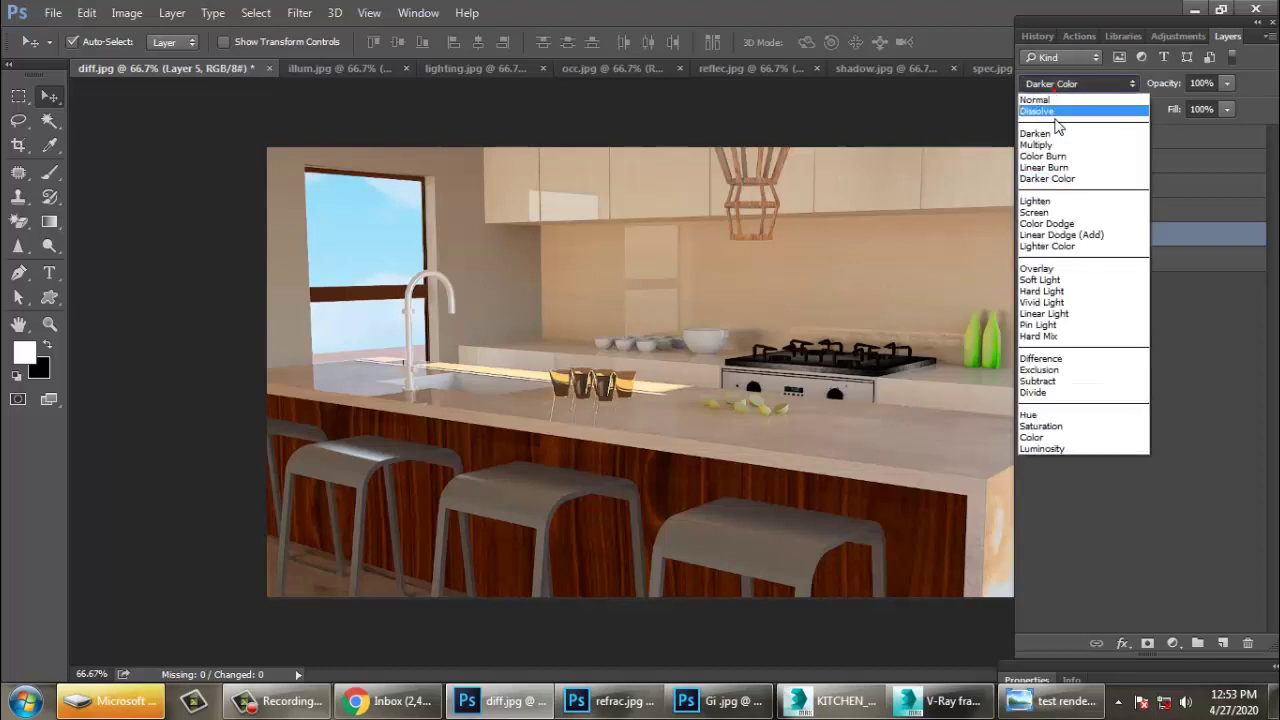
left_click(1061, 294)
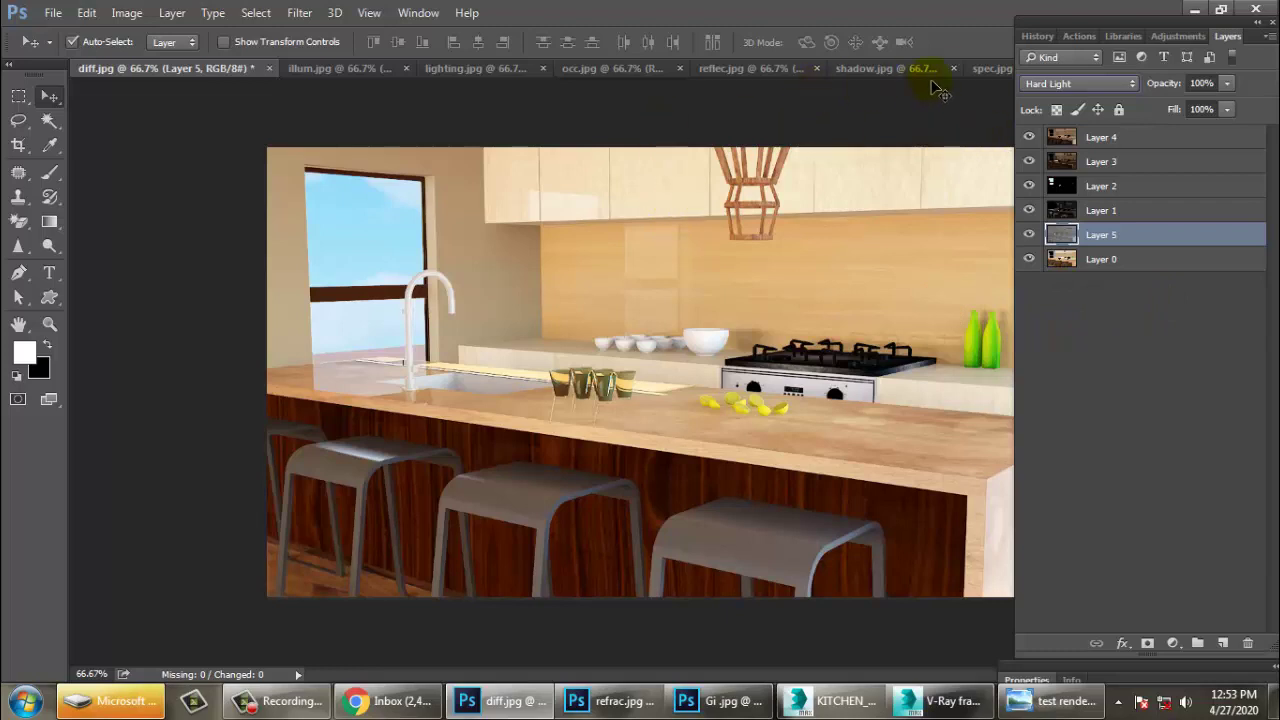
- Float the spec.jpg pass in its own window and minimize it
left_click(977, 68)
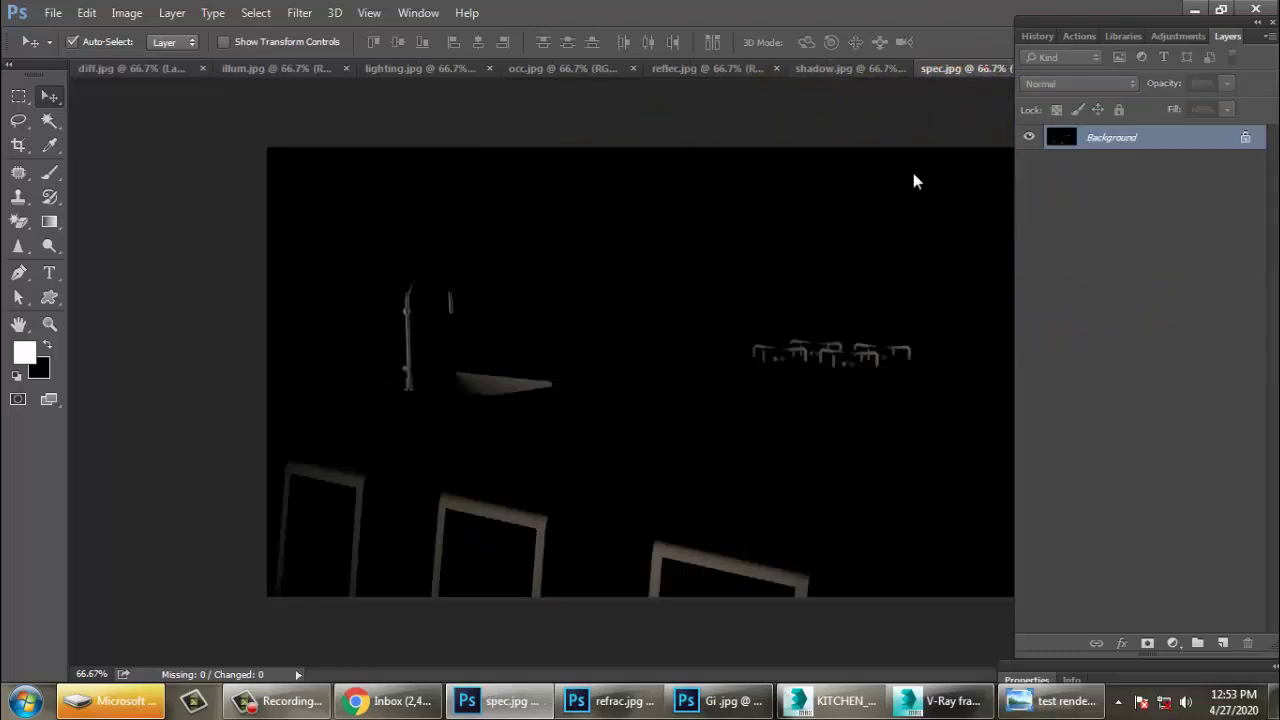
left_click_drag(960, 68, 879, 431)
left_click(985, 251)
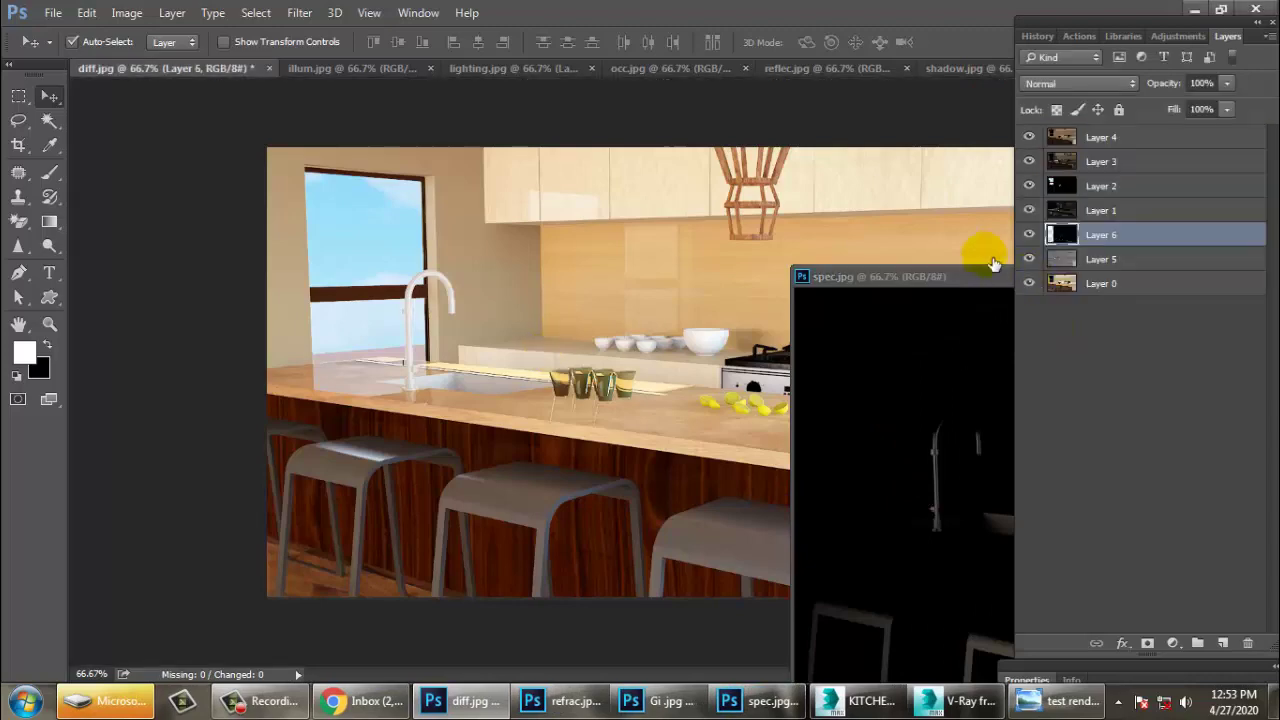
left_click_drag(993, 264, 300, 317)
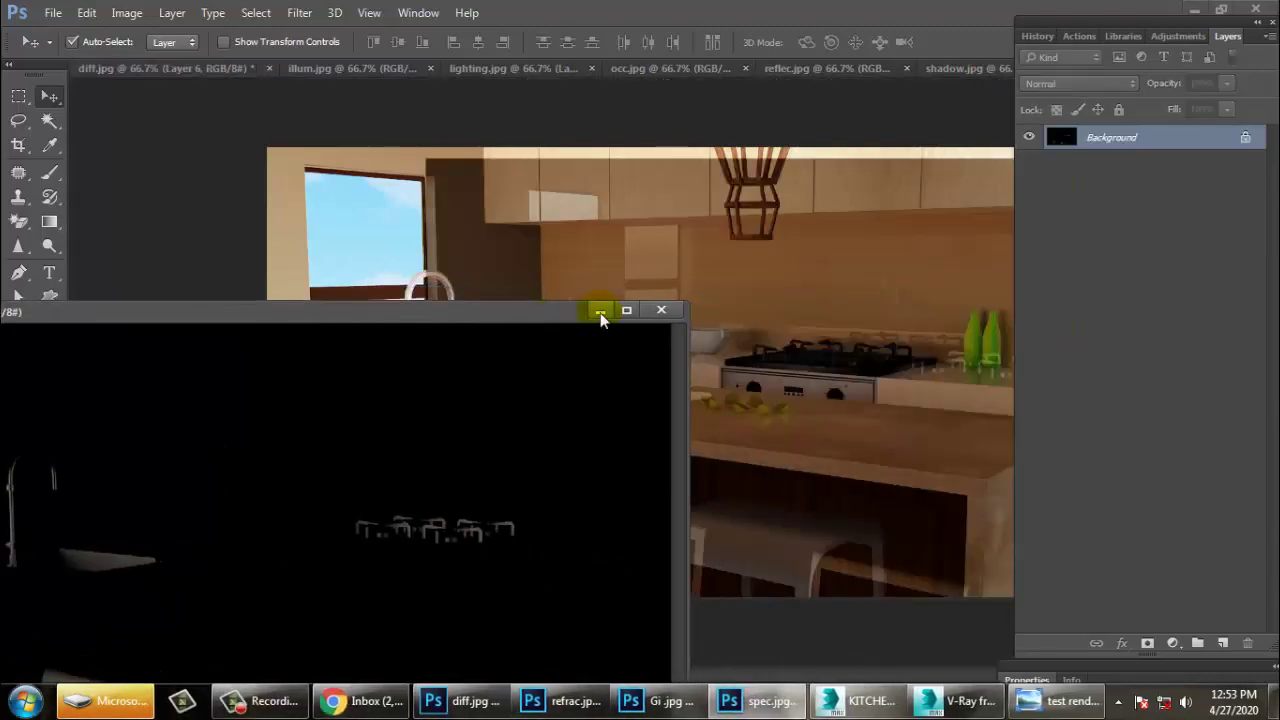
left_click(601, 318)
mouse_move(630, 322)
left_mouse_down()
mouse_move(760, 353)
mouse_move(762, 333)
left_mouse_up()
- Recheck Layer 4's visibility and set Layer 5 back to Hard Light
left_click(1122, 140)
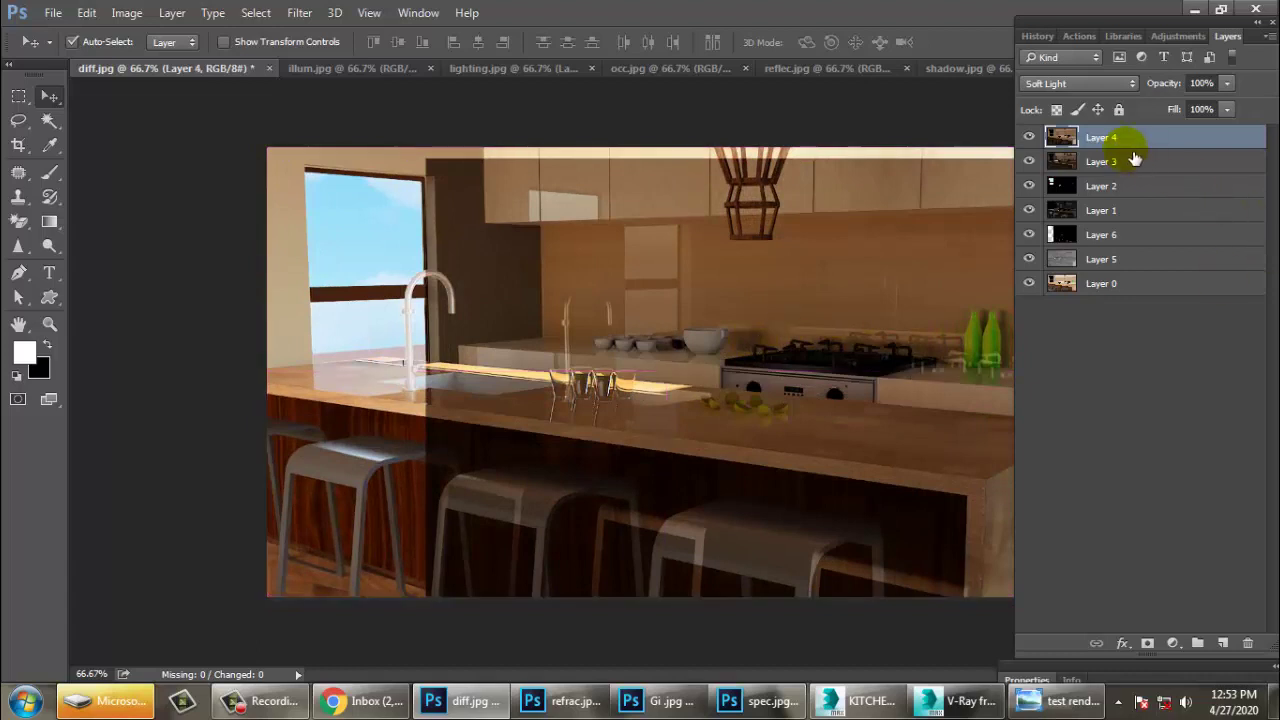
left_click(1030, 137)
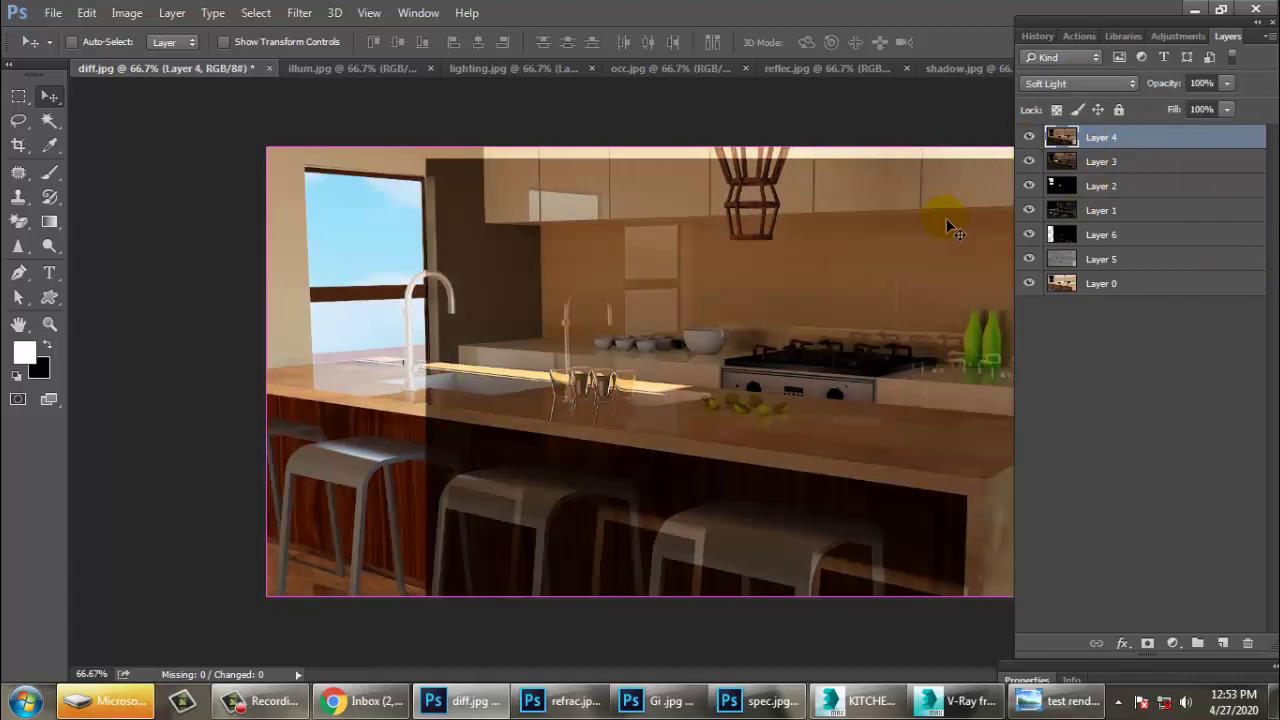
left_click(946, 218, "ctrl")
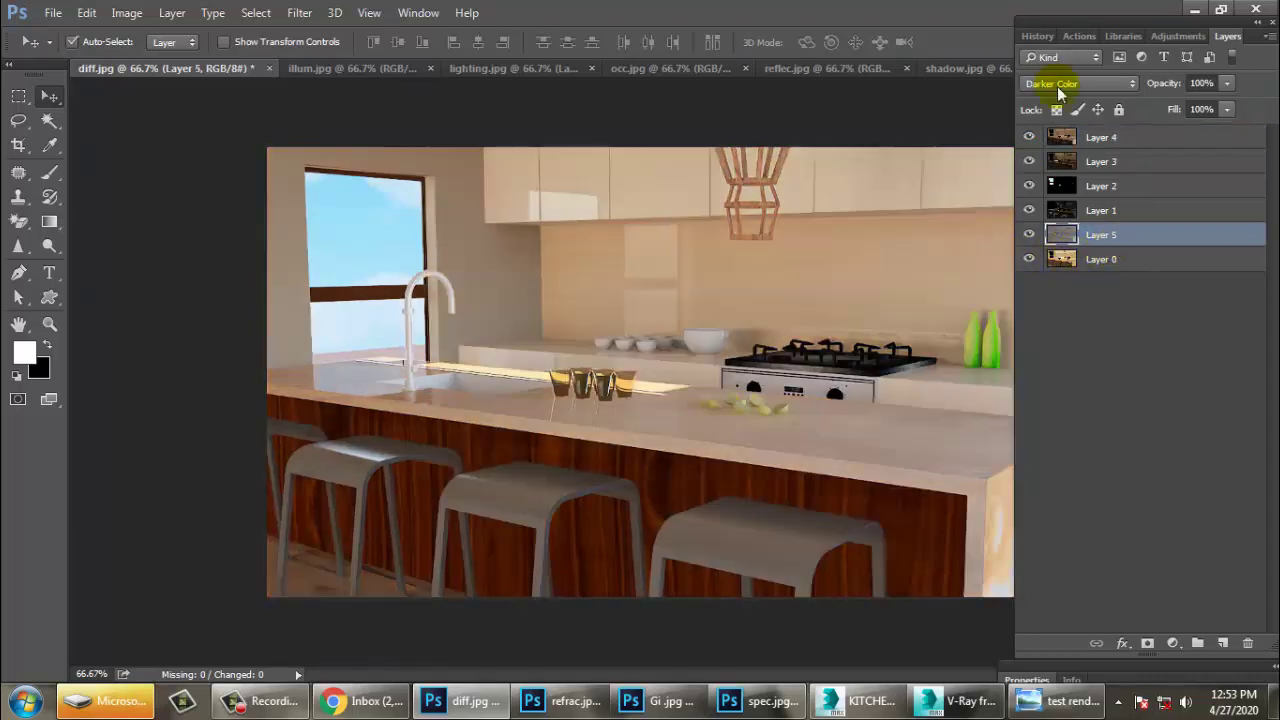
left_click(1066, 83)
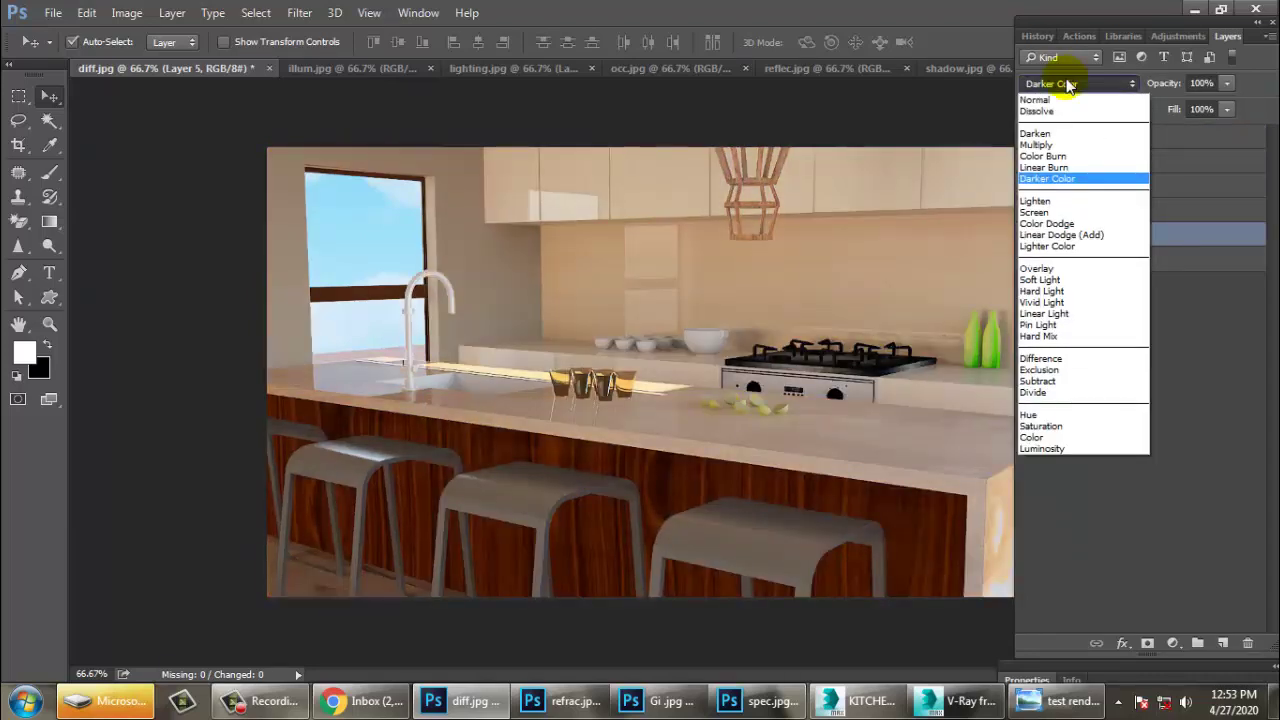
left_click(1073, 291)
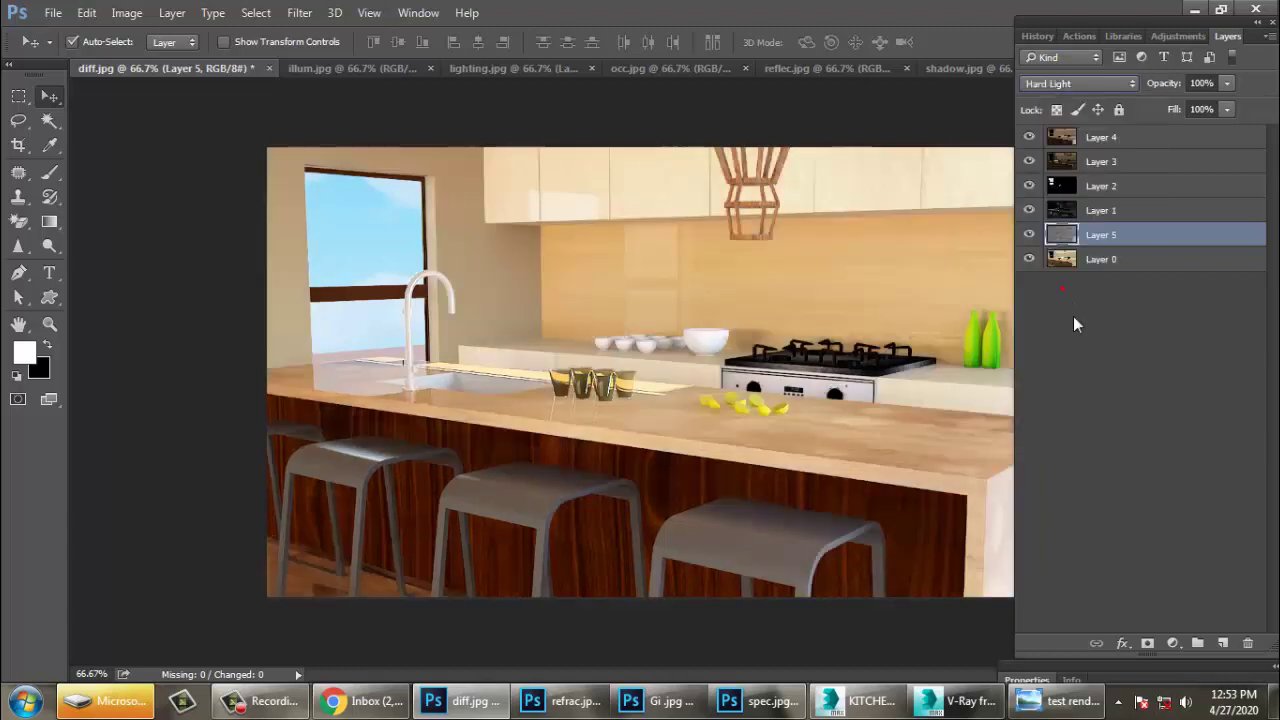
left_click(1100, 357)
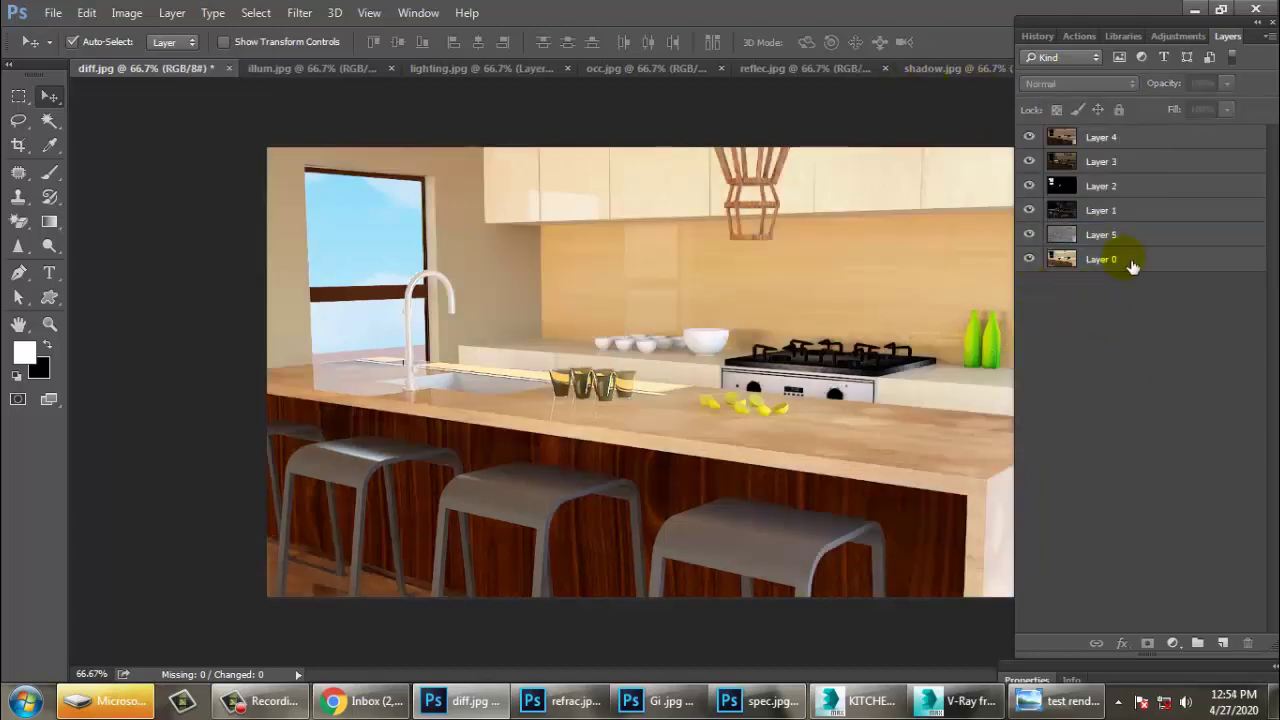
left_click(1134, 138)
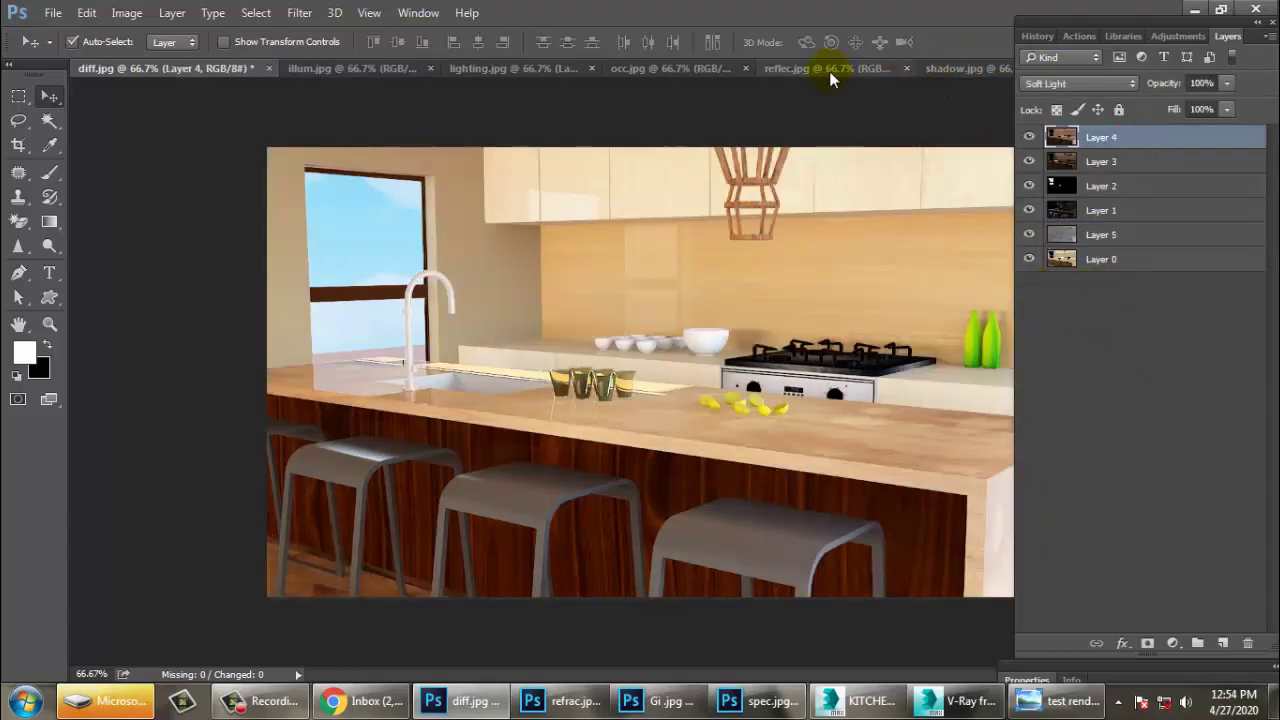
- Move the Layers panel group lower and open the spec render pass image
left_click_drag(1100, 18, 1092, 112)
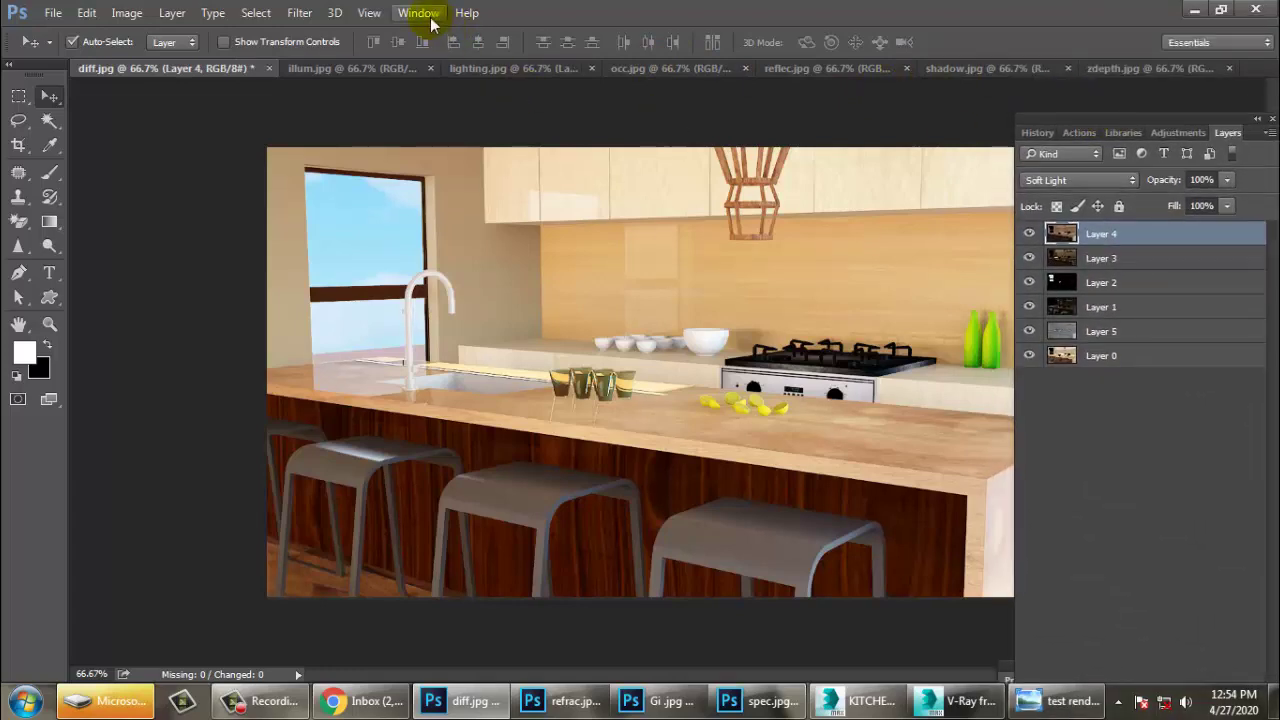
left_click(56, 12)
left_click(70, 50)
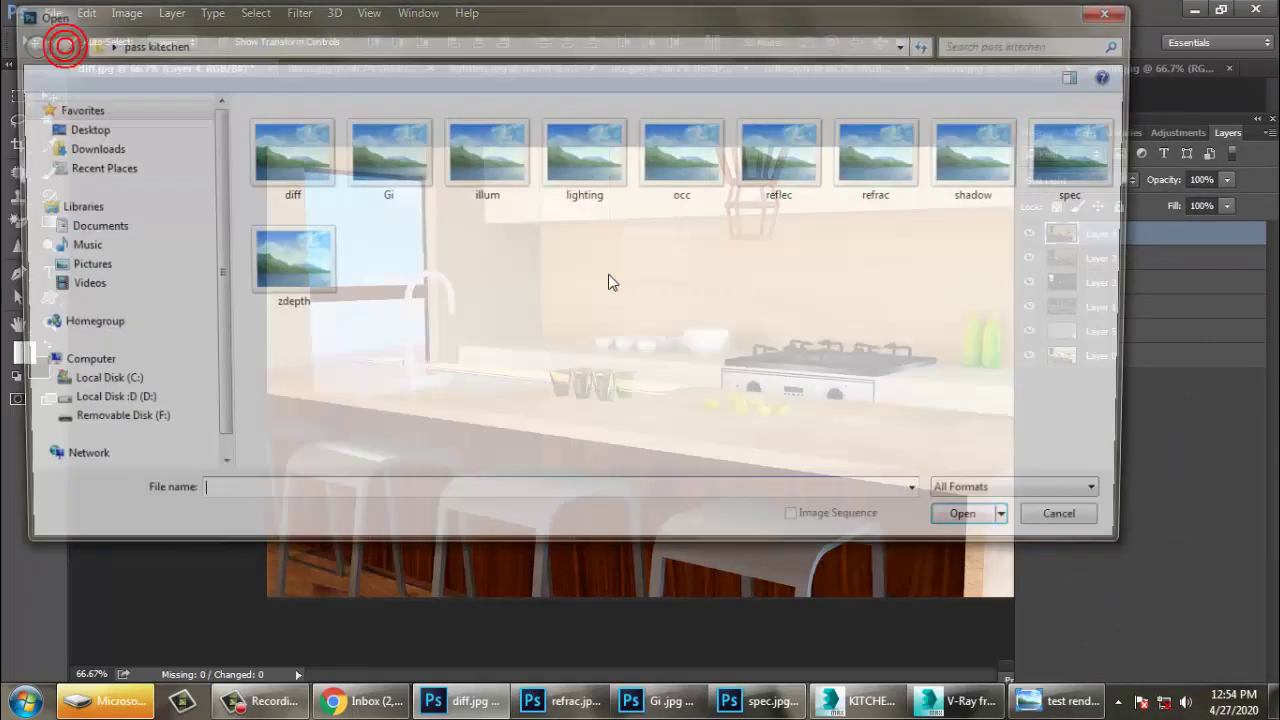
double_click(1055, 148)
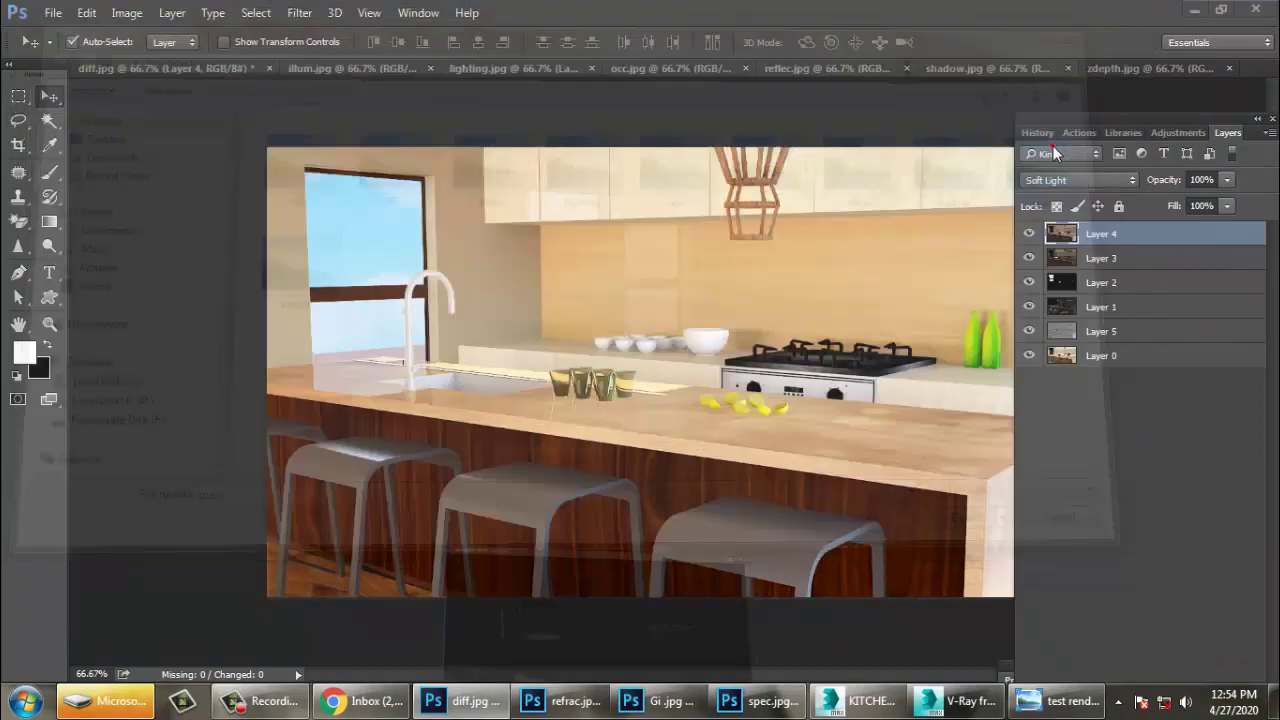
- Convert the spec background to a layer and copy it into the composite as aligned Layer 6
left_click_drag(365, 565, 1130, 240)
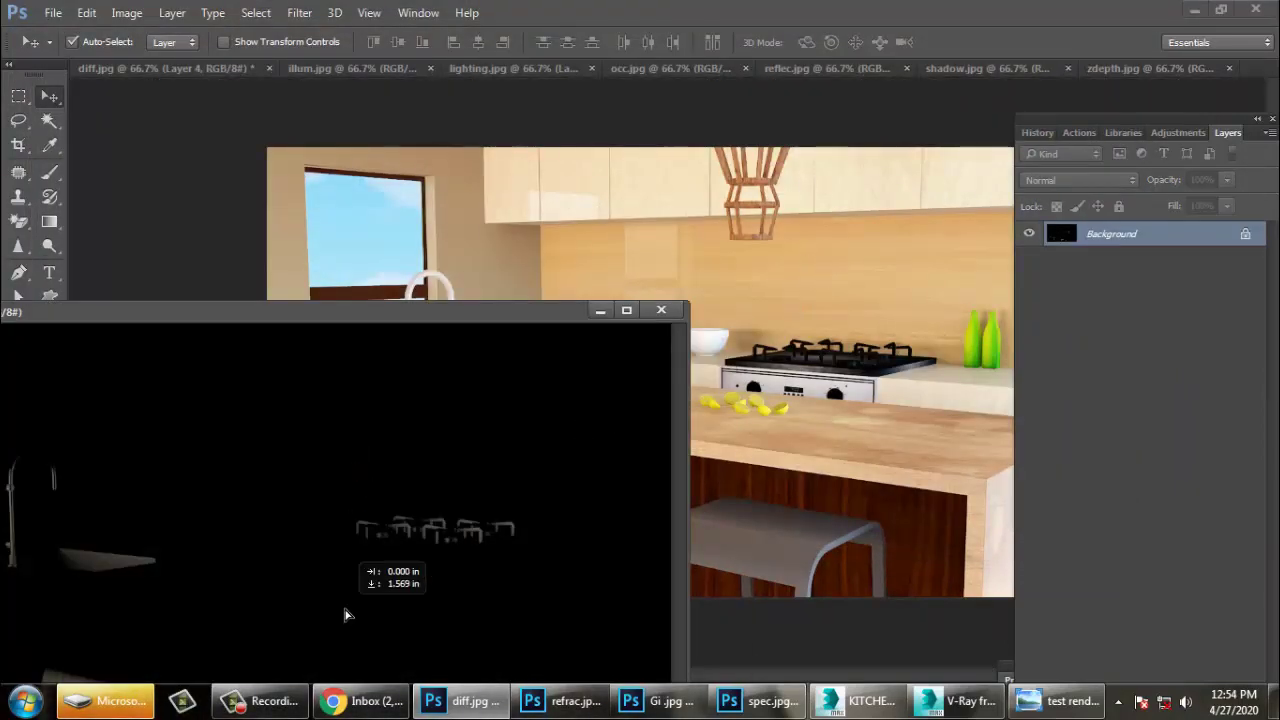
left_click(665, 284)
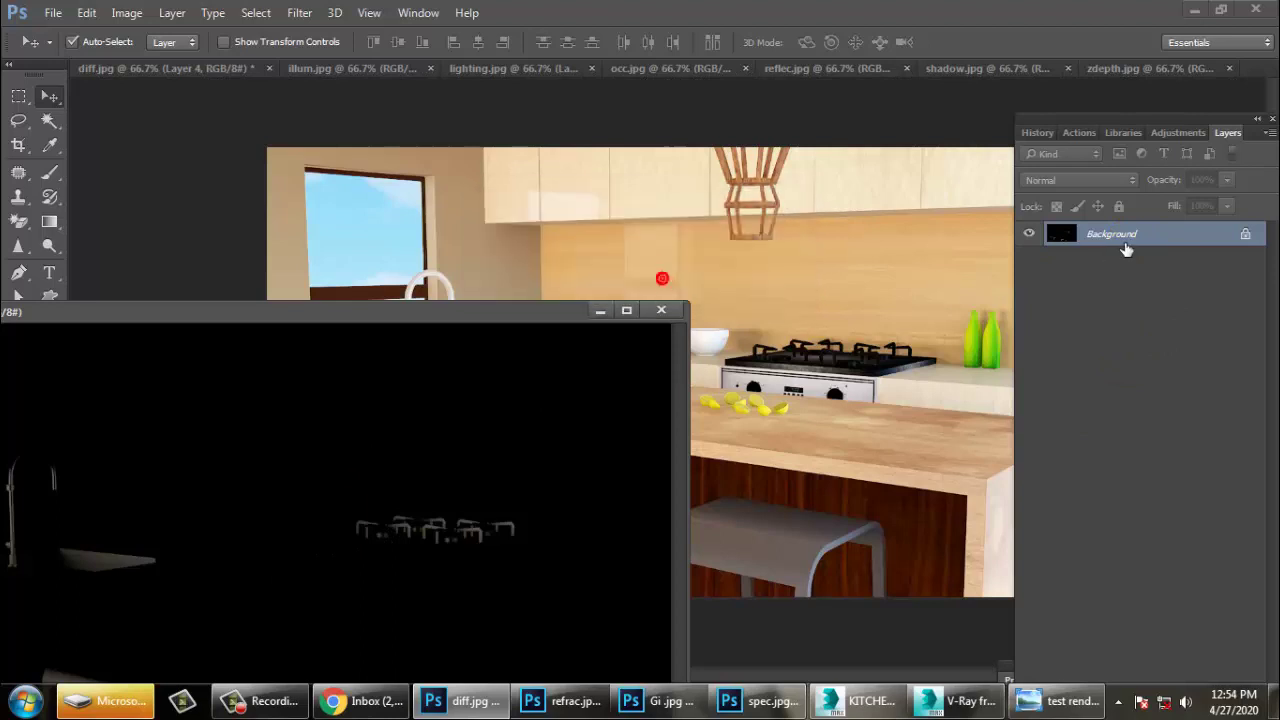
double_click(1110, 234)
left_click(906, 260)
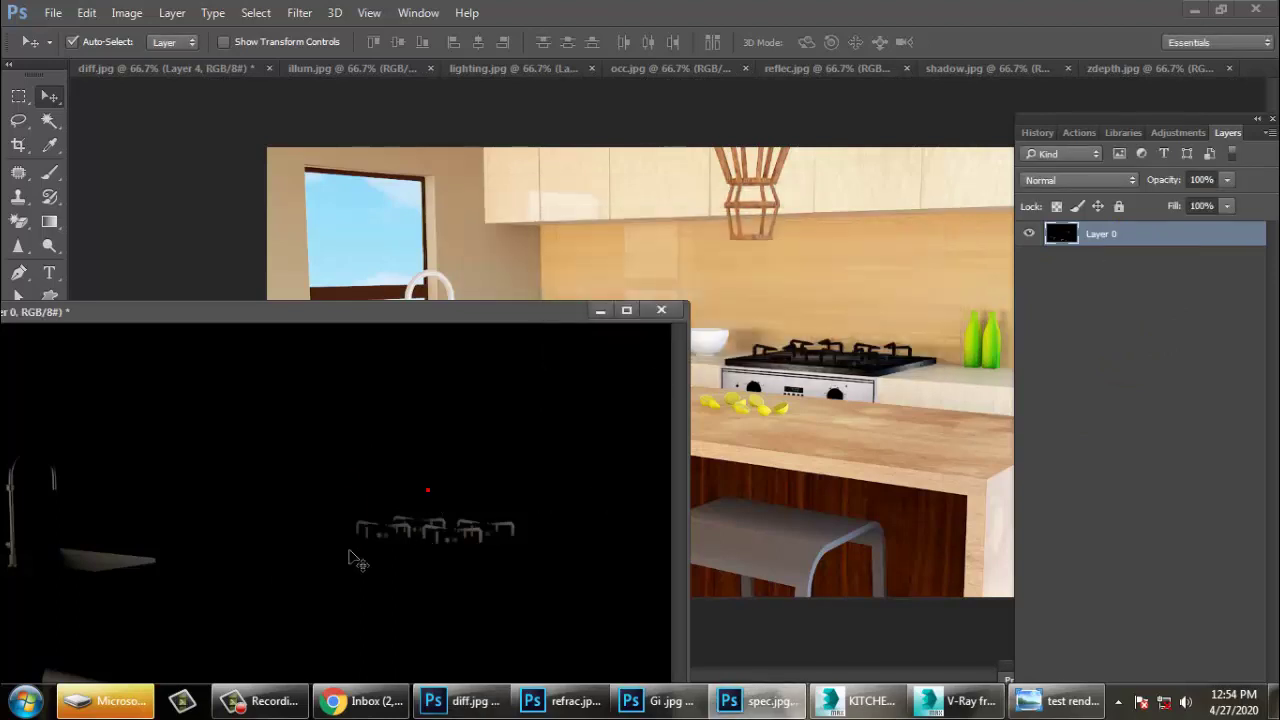
left_click_drag(350, 555, 762, 300)
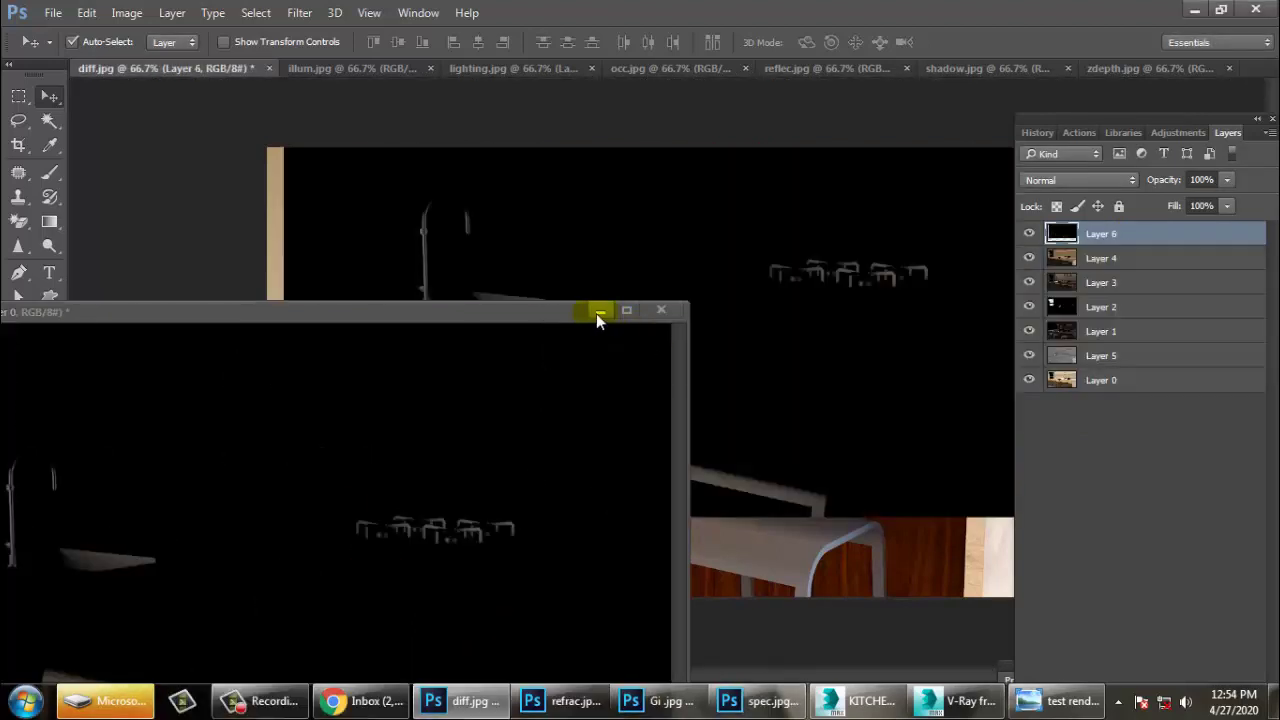
left_click(598, 312)
left_click_drag(591, 306, 560, 381)
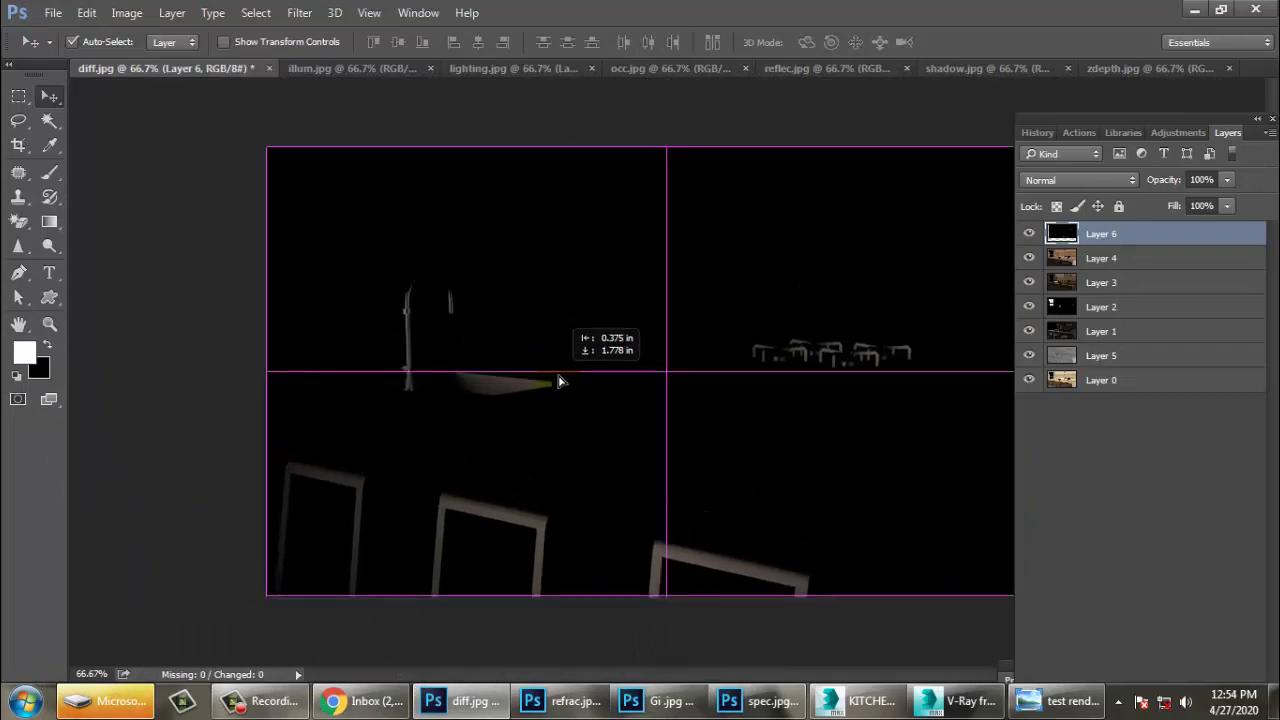
- Try Dissolve, then Lighten, on Layer 6, toggling its visibility to compare
left_click(1121, 179)
left_click(1060, 205)
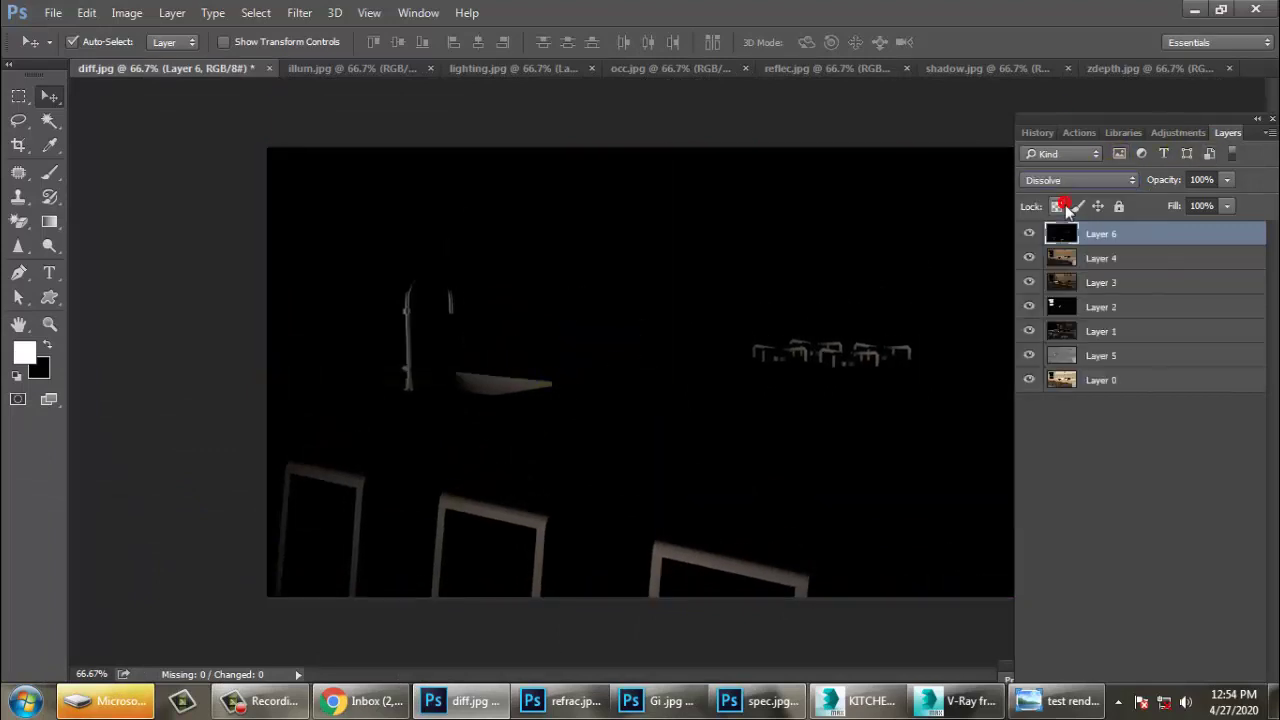
key("Down")
key("Down")
key("Down")
key("Down")
key("Down")
key("Down")
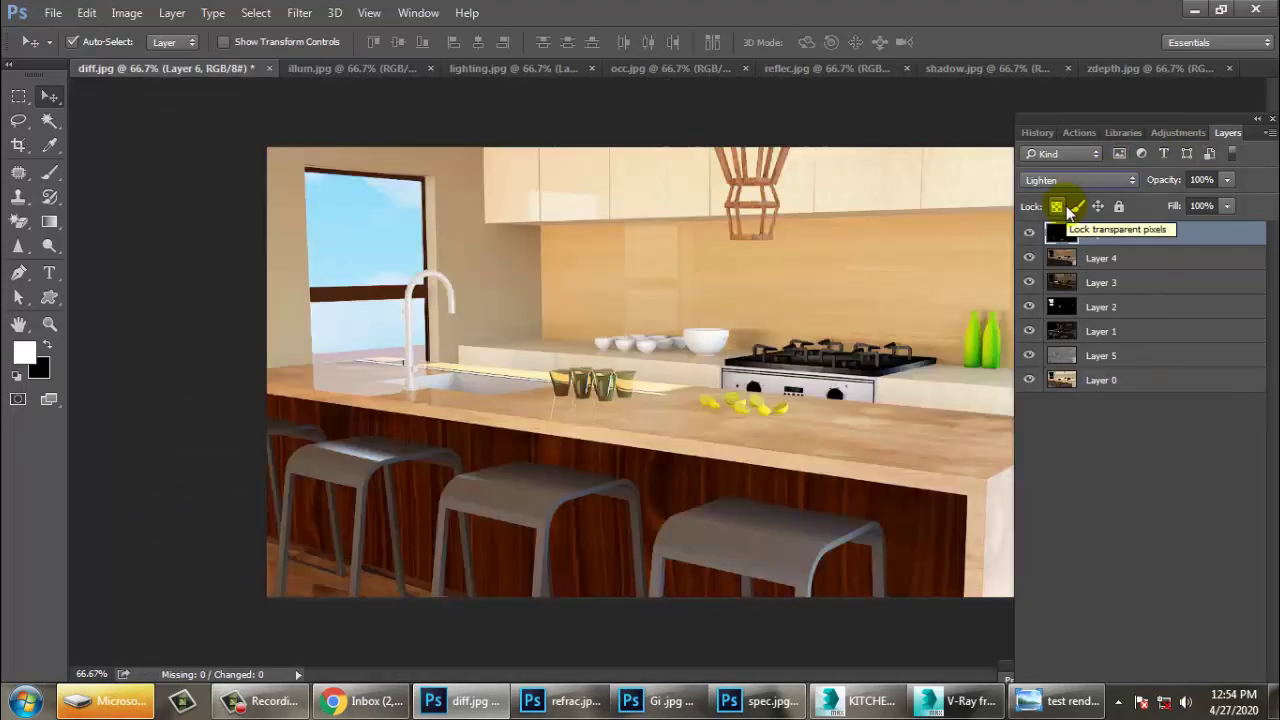
key("Down")
key("Down")
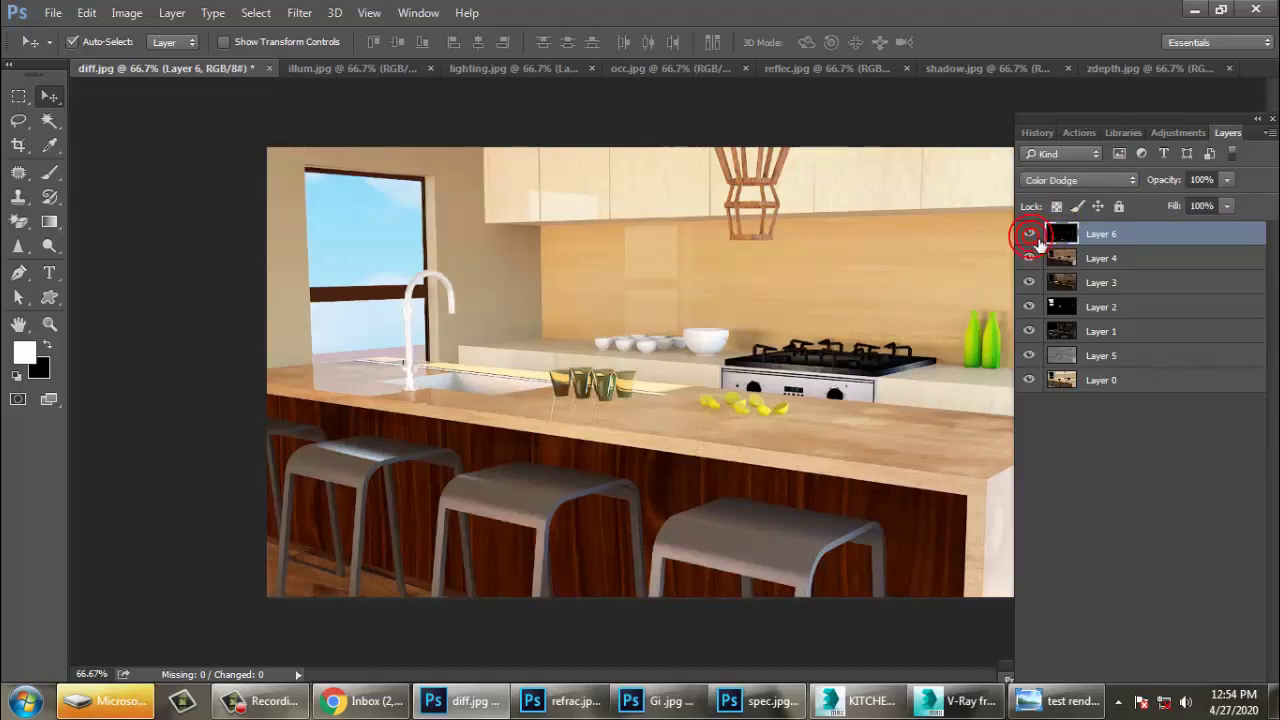
left_click(1036, 238)
left_click(1036, 238)
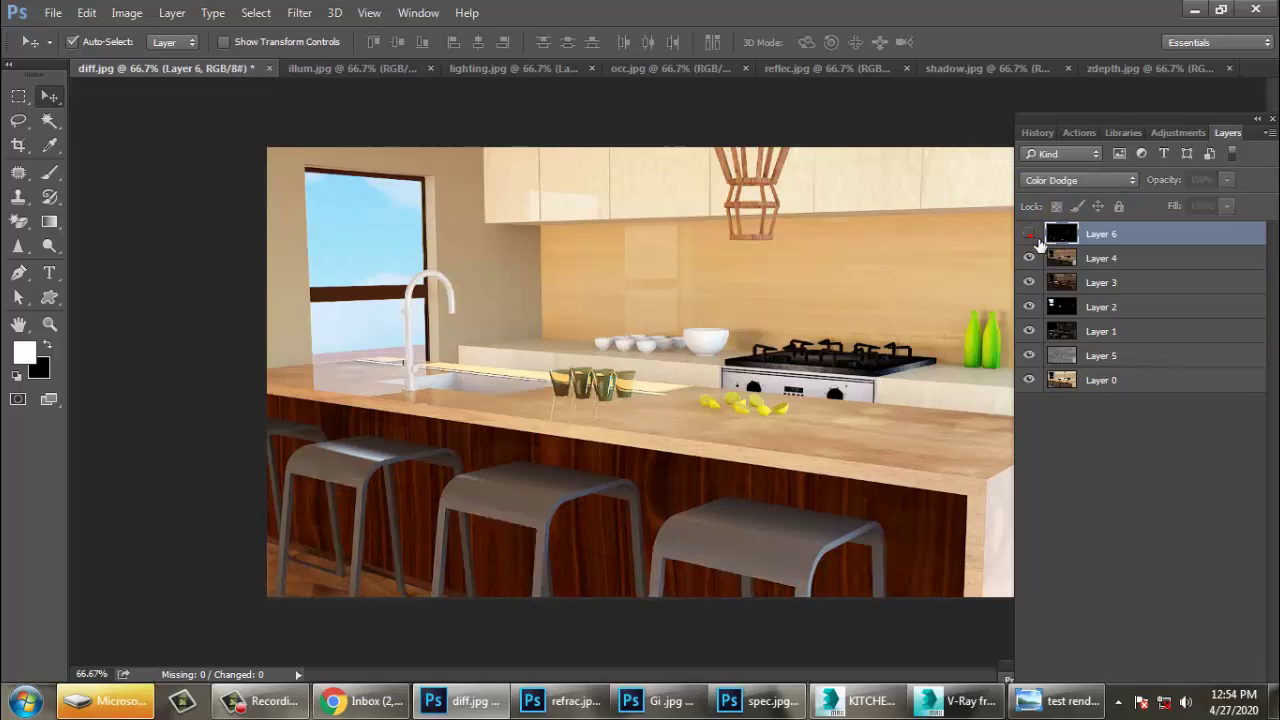
- Preview Overlay and neighbouring blend modes on Layer 6, toggling it on and off to compare
left_click(1077, 182)
left_click(1068, 338)
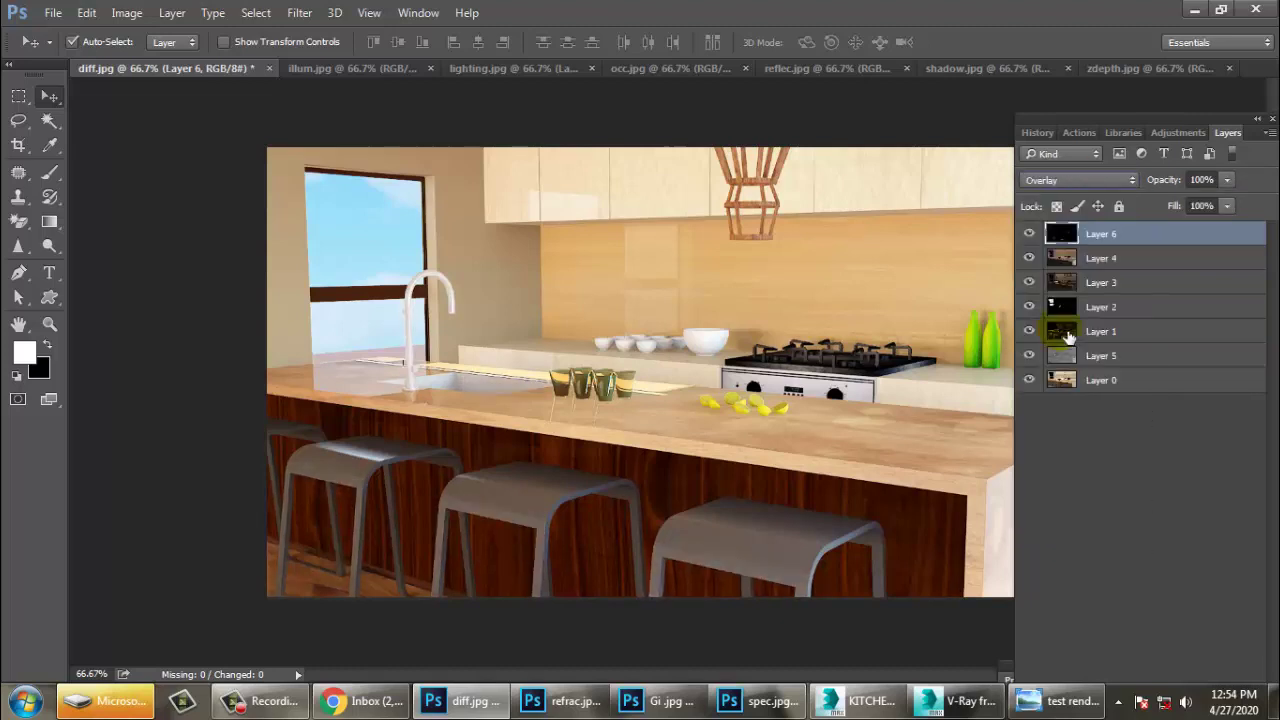
key("Down")
key("Down")
key("Down")
key("Down")
key("Down")
key("Down")
key("Down")
key("Down")
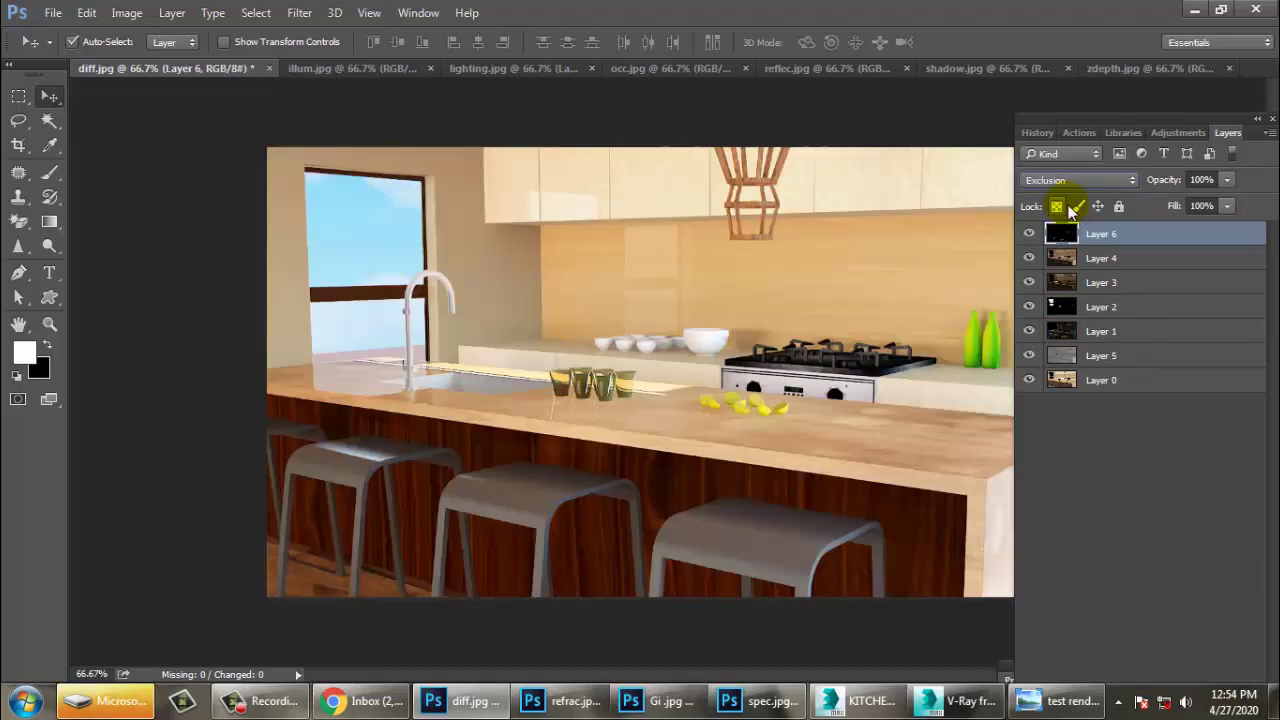
key("Down")
key("Down")
key("Up")
key("Up")
left_click(1029, 233)
left_click(1029, 233)
left_click(1029, 233)
left_click(1040, 236)
left_click(1040, 236)
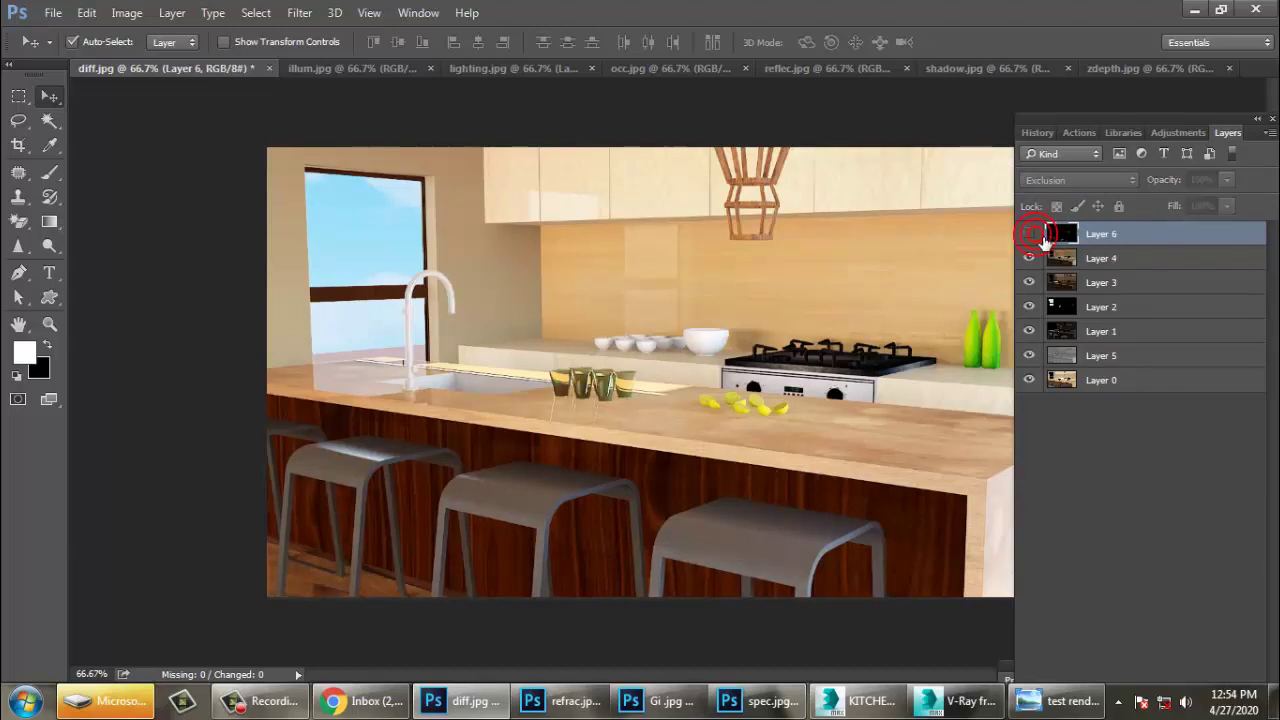
- Reset Layer 6 to Normal, step with Shift+plus to Screen, and check its effect
left_click(1076, 181)
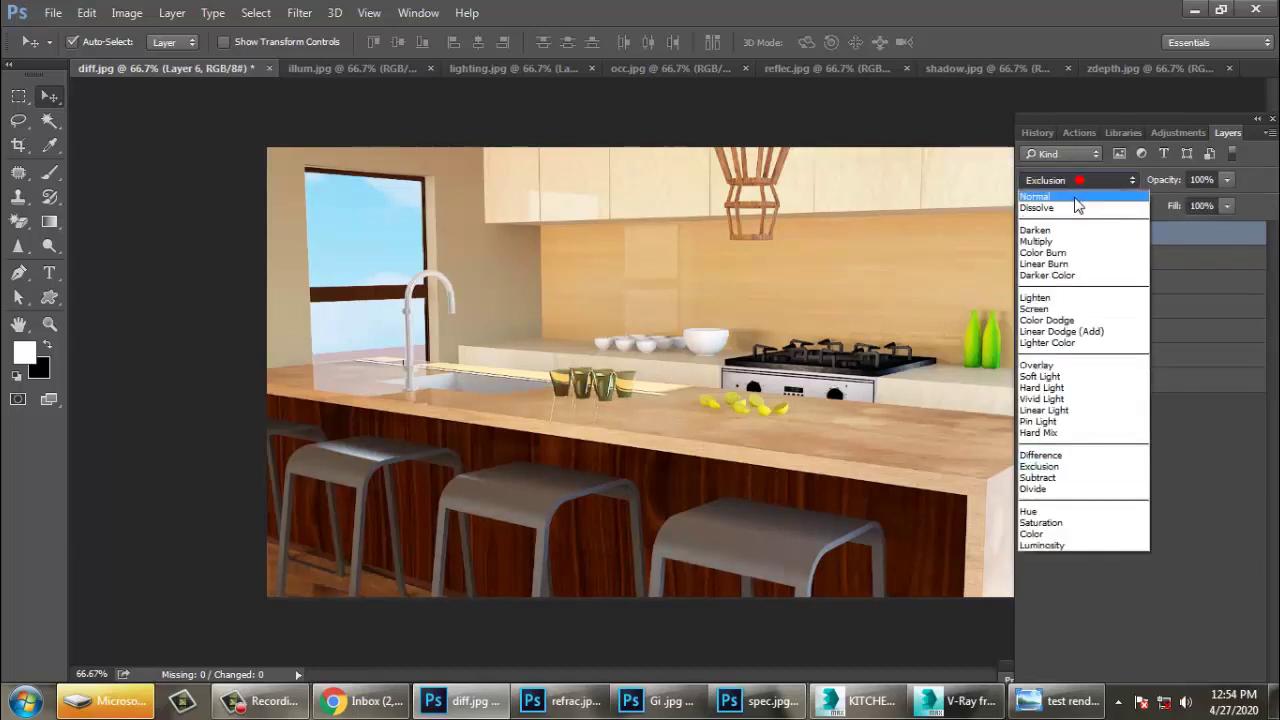
left_click(1077, 205)
key("shift+plus")
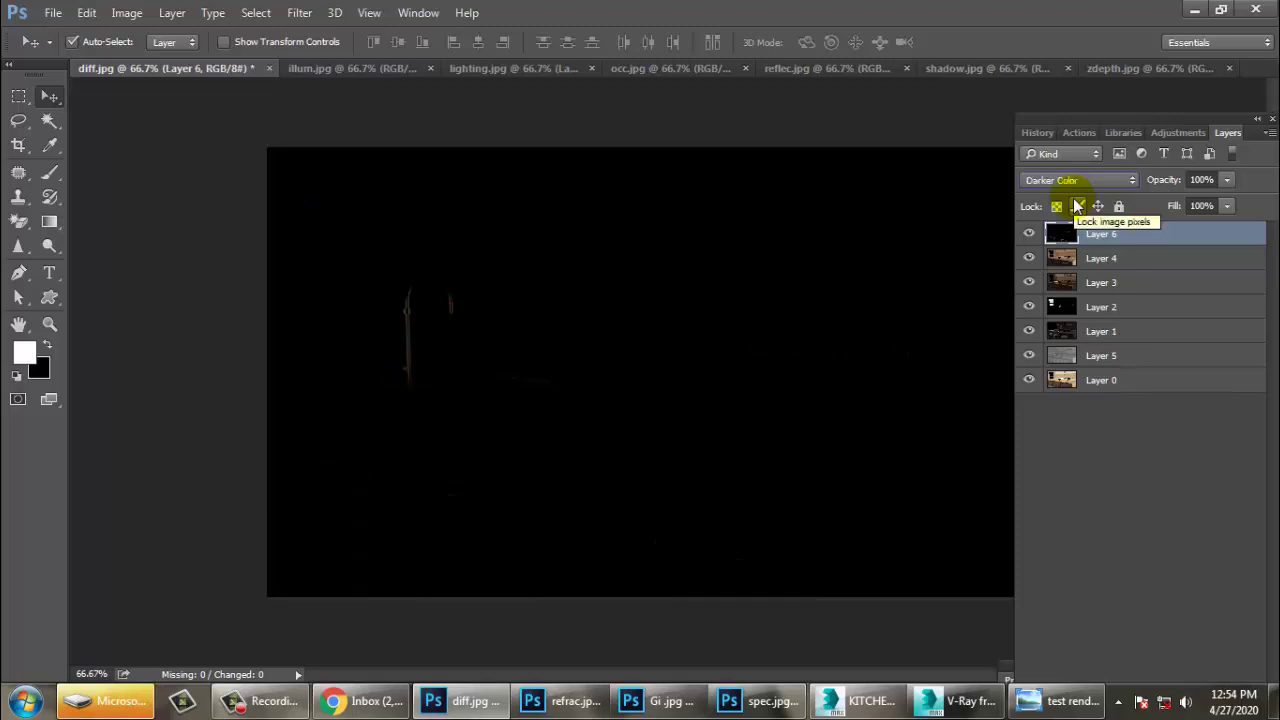
key("shift+plus")
key("shift+plus")
key("shift+plus")
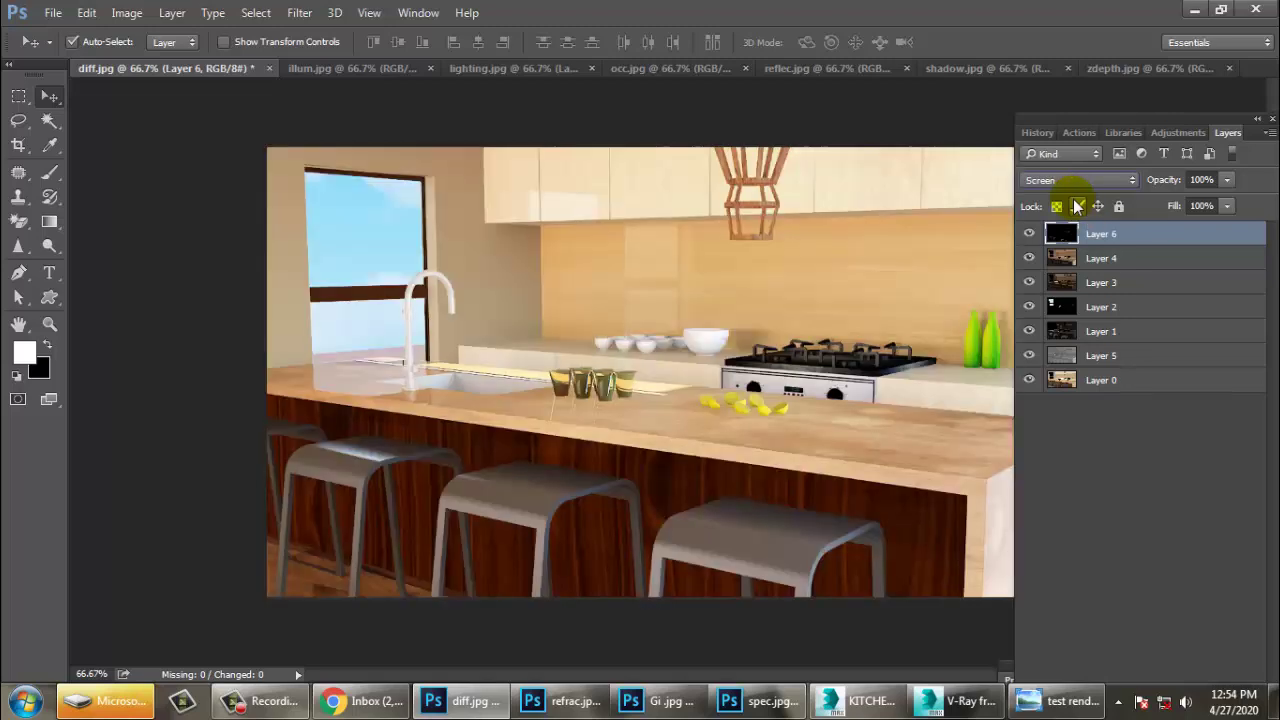
left_click(1057, 232)
left_click(1030, 233)
left_click(1030, 233)
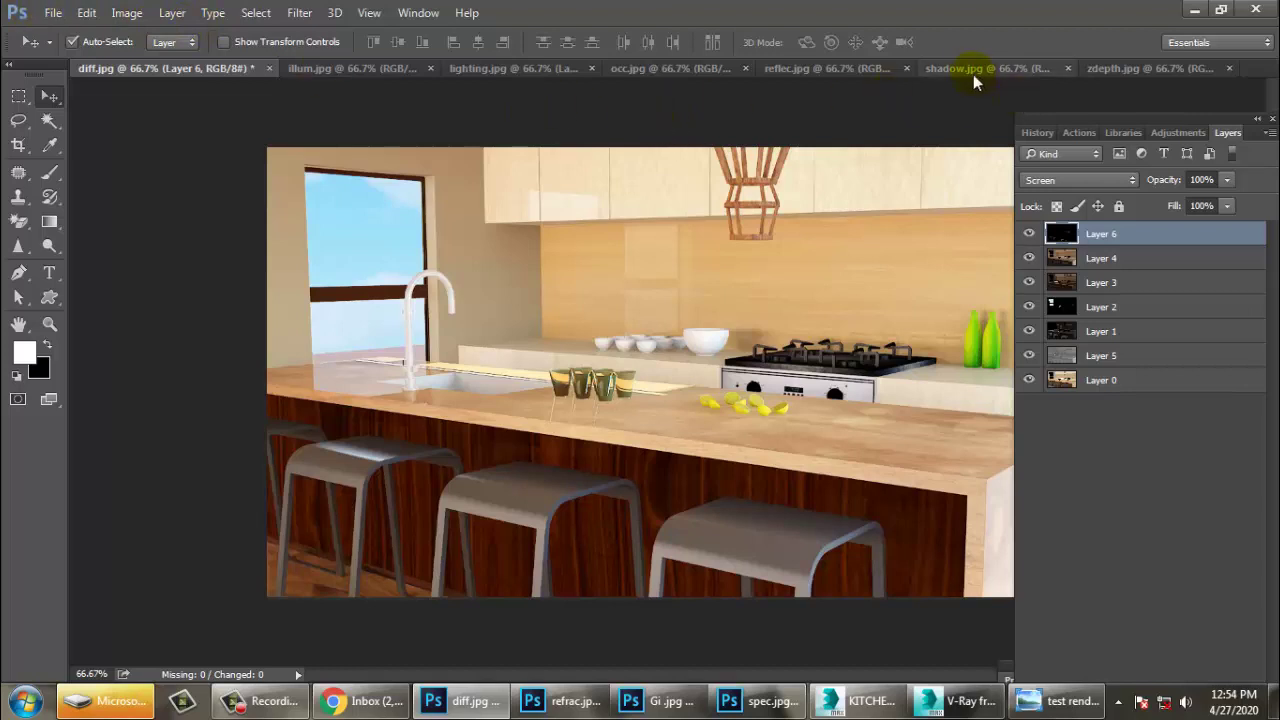
- Convert the zdepth.jpg background to Layer 0 and place it in diff.jpg as aligned Layer 7
mouse_move(1100, 68)
left_mouse_down()
mouse_move(947, 313)
mouse_move(914, 340)
left_mouse_up()
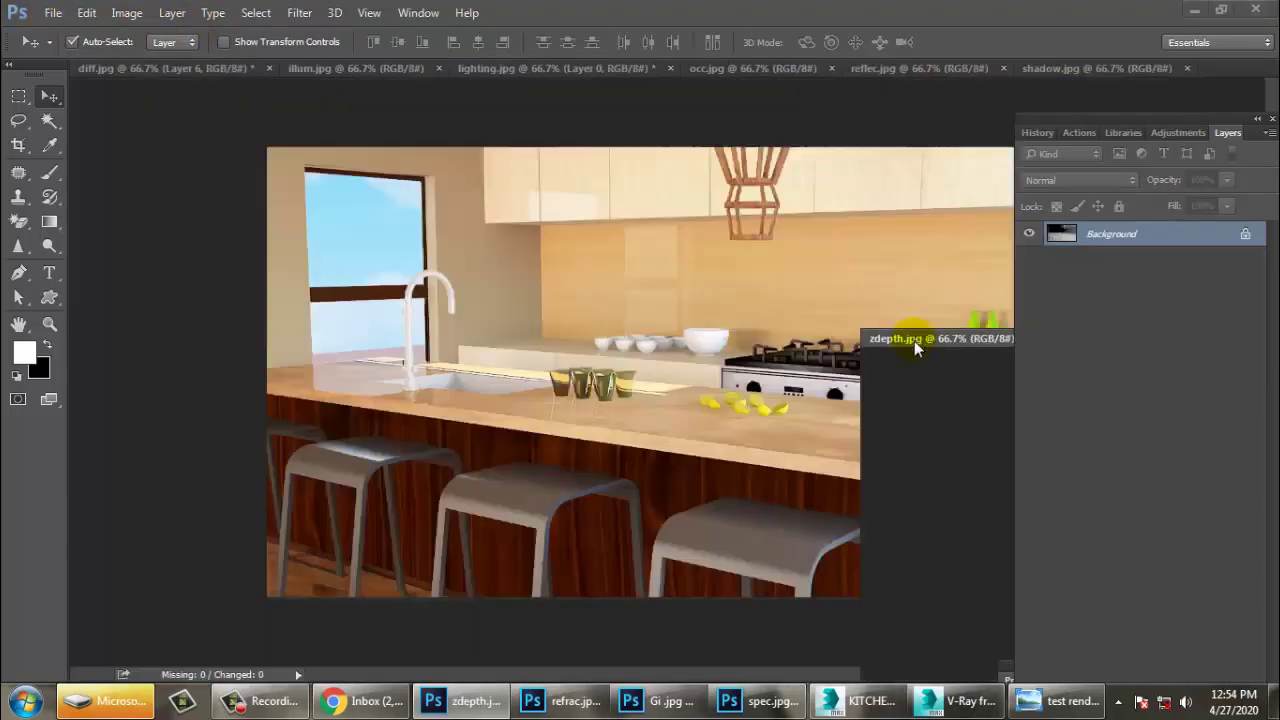
double_click(1130, 234)
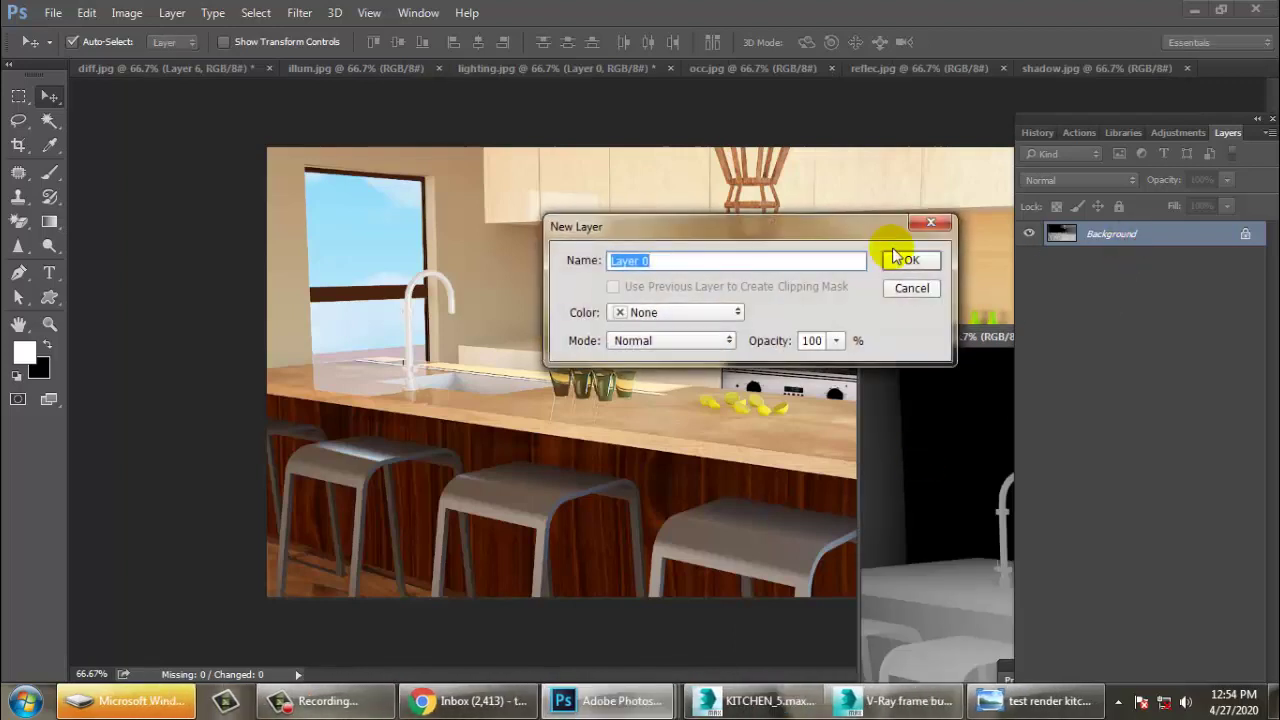
left_click(903, 260)
left_click_drag(548, 374, 548, 374)
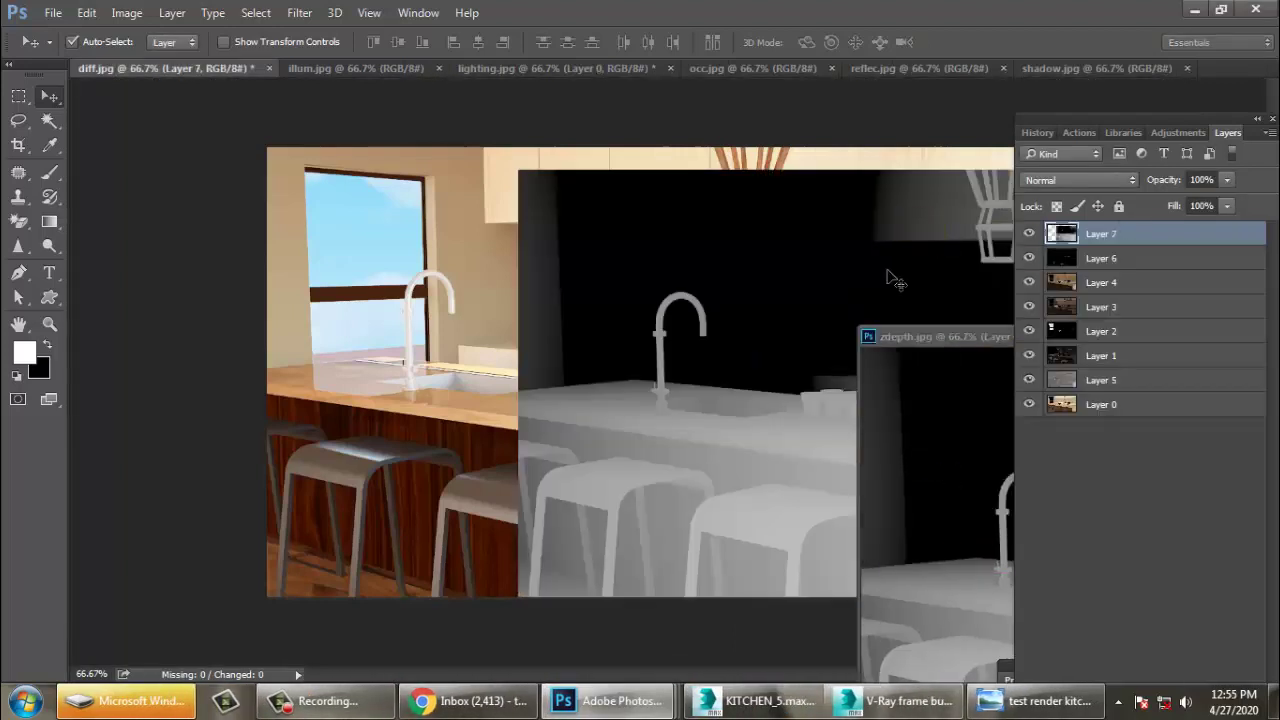
double_click(963, 336)
left_click_drag(858, 370, 480, 346)
left_click(714, 357)
left_click(1065, 182)
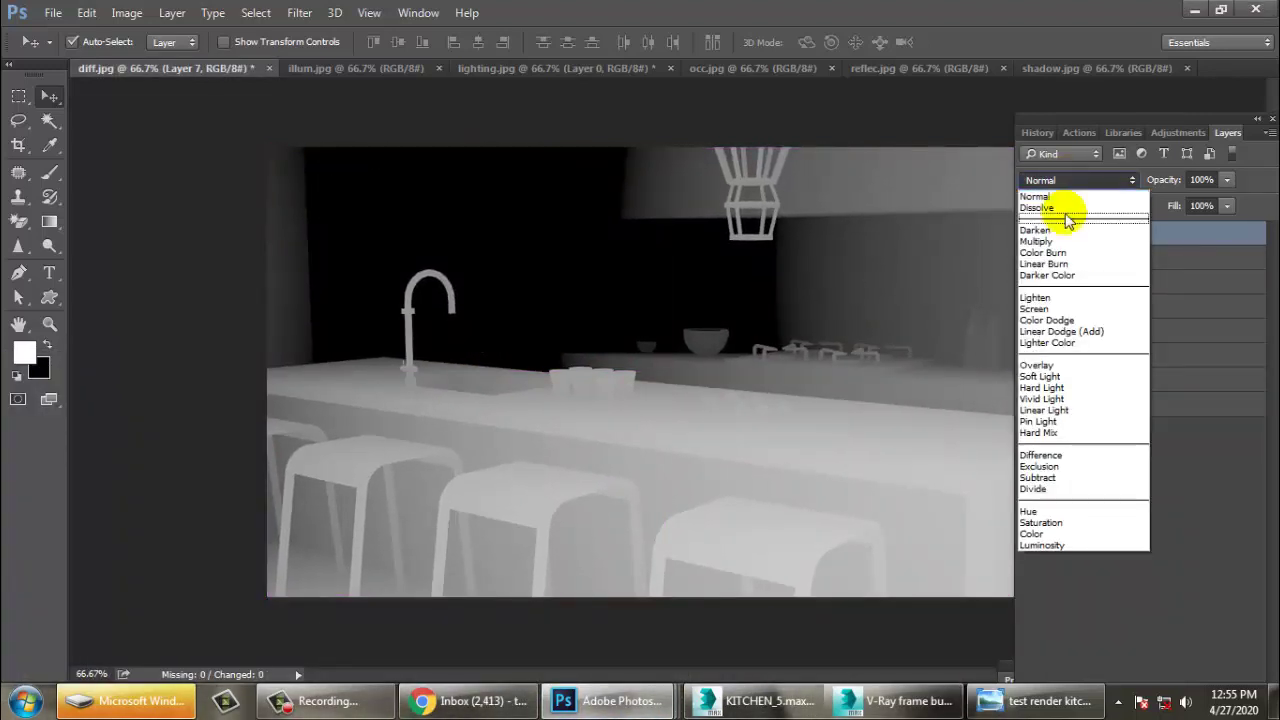
left_click(1066, 212)
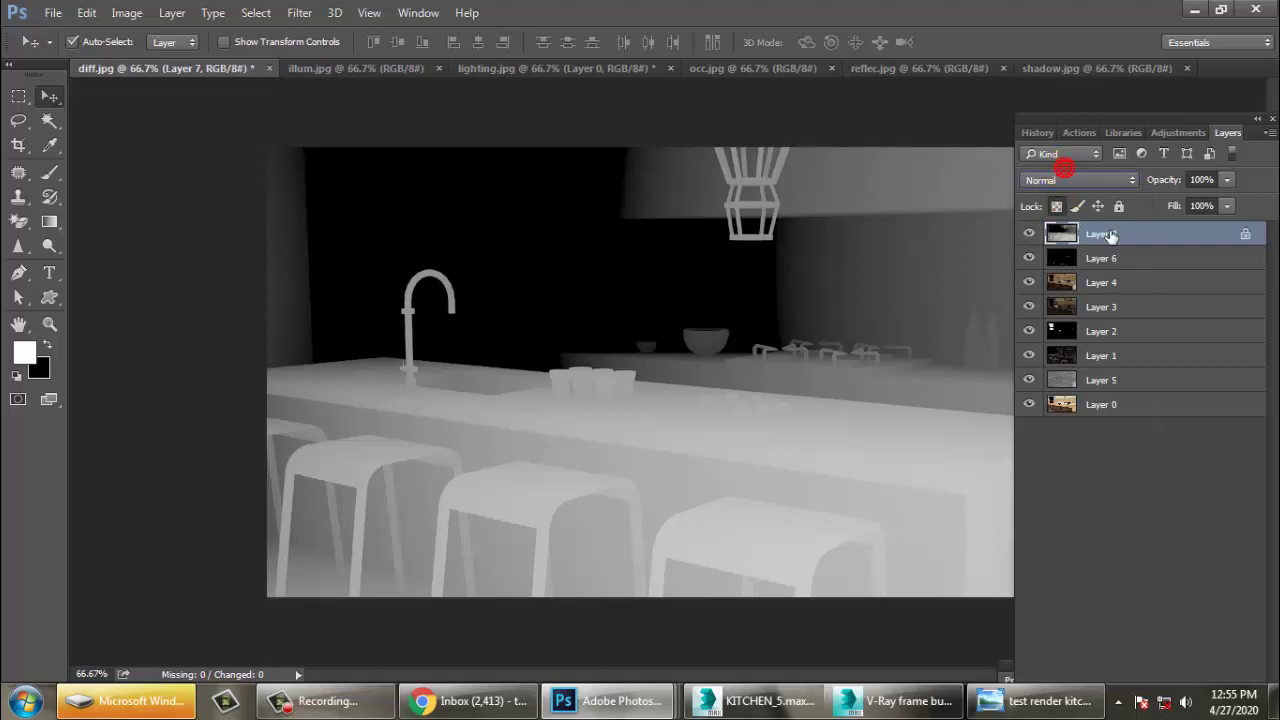
- Try Darken and the following blend modes on Layer 7, previewing Soft Light
double_click(1108, 235)
left_click(1117, 206)
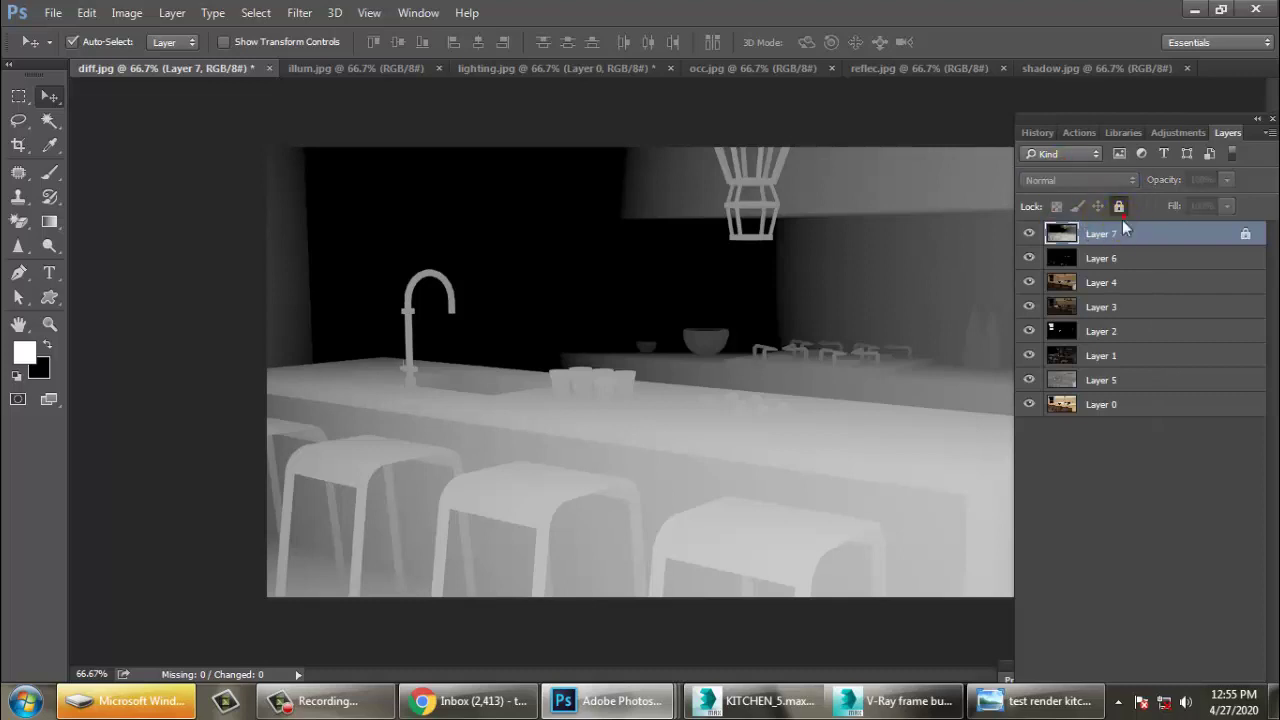
double_click(1152, 236)
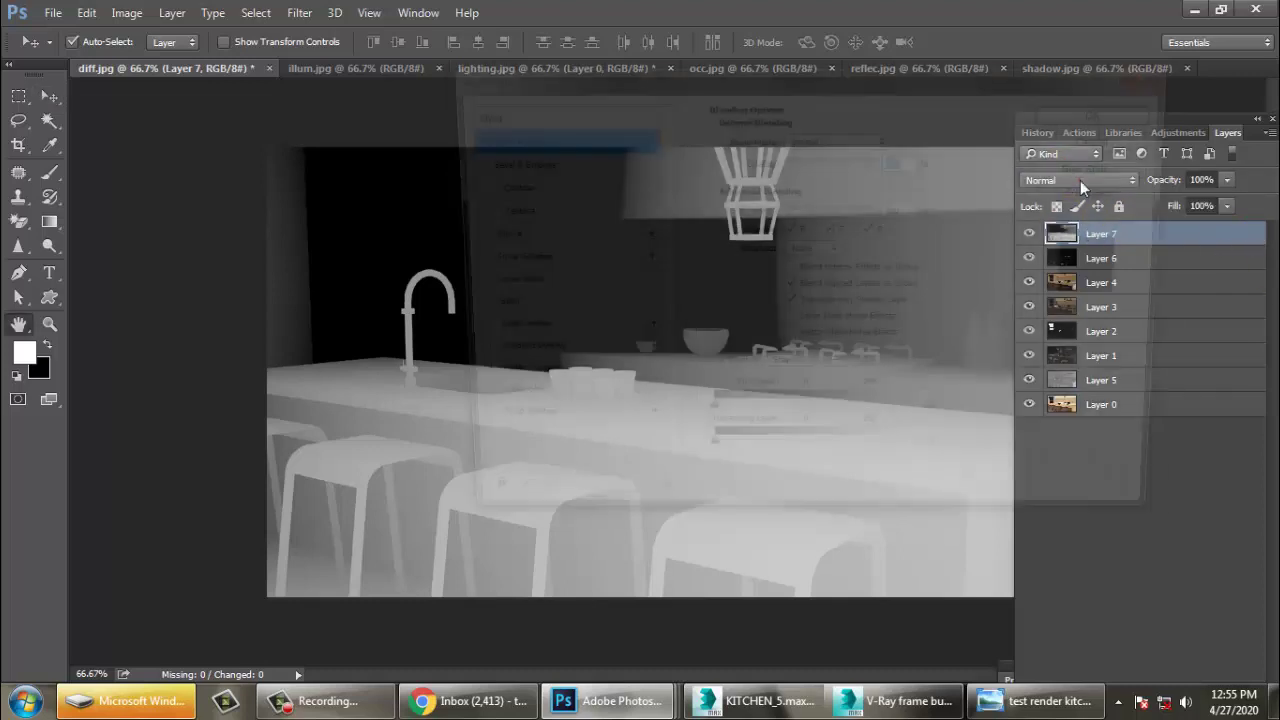
left_click(1110, 138)
left_click(1078, 180)
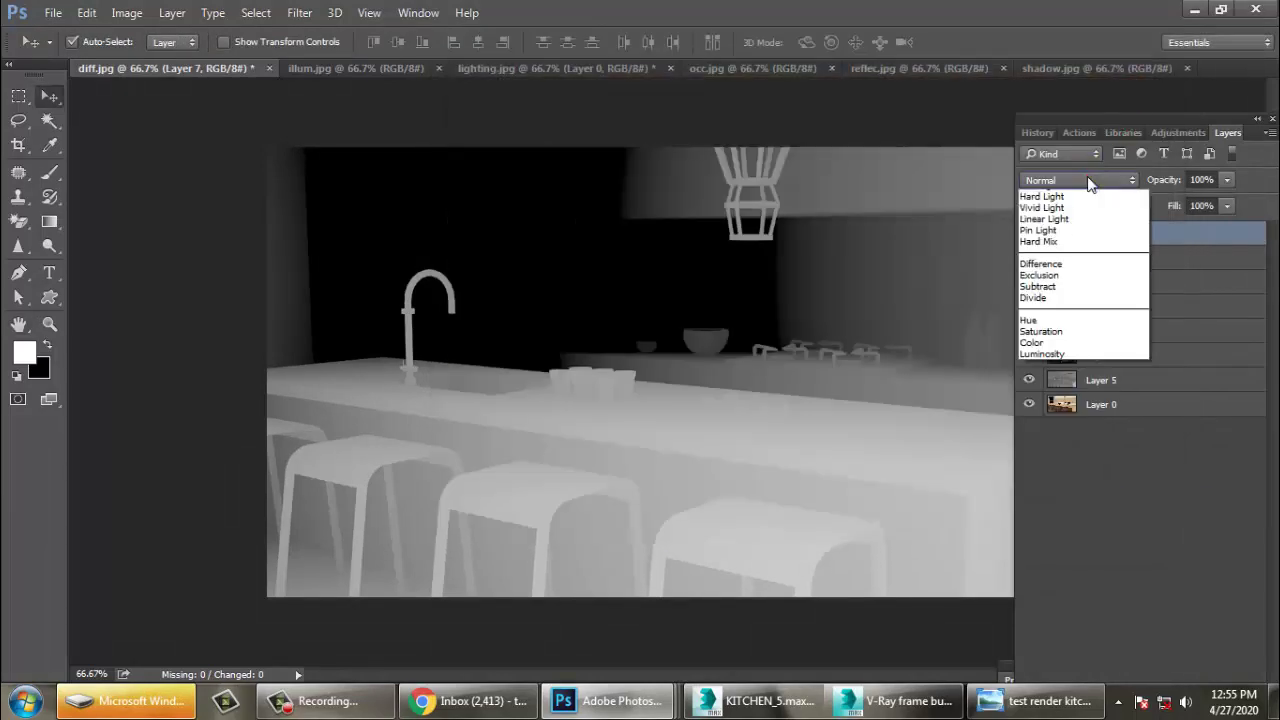
left_click(1055, 212)
key("Down")
key("Down")
key("Down")
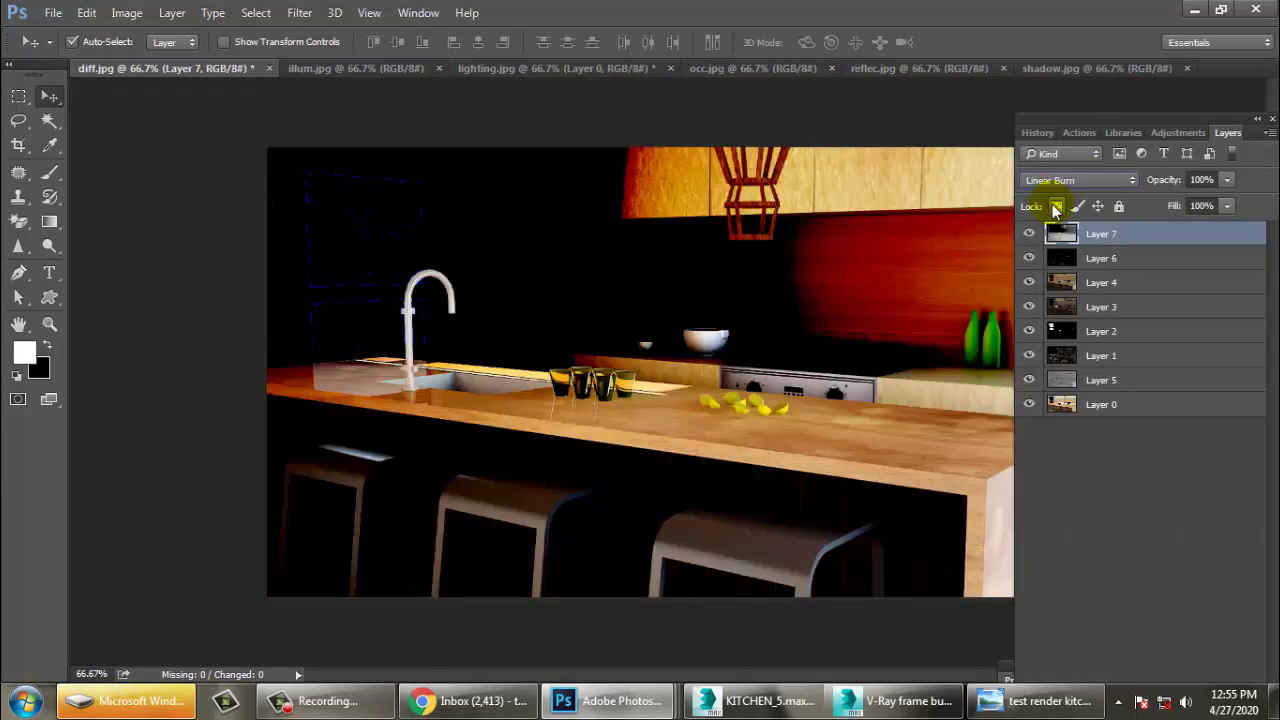
key("Down")
key("Down")
key("Down")
key("Down")
key("Down")
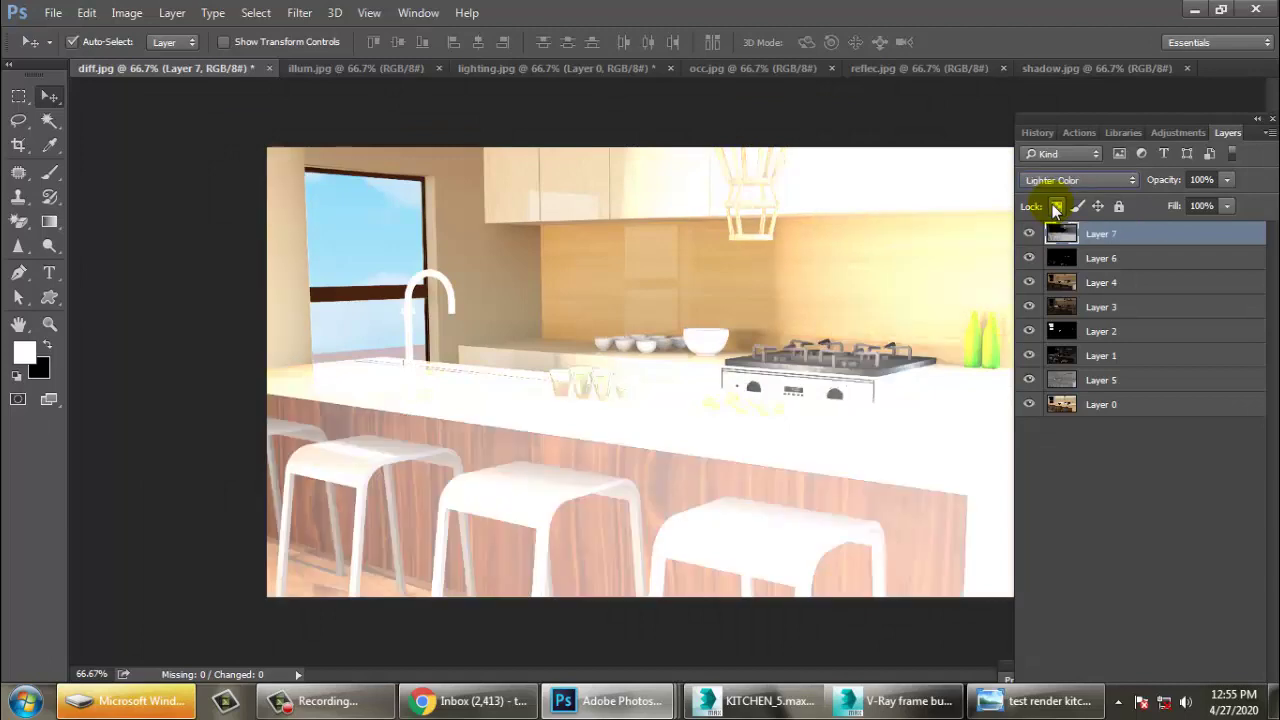
key("Down")
key("Down")
key("Down")
key("Down")
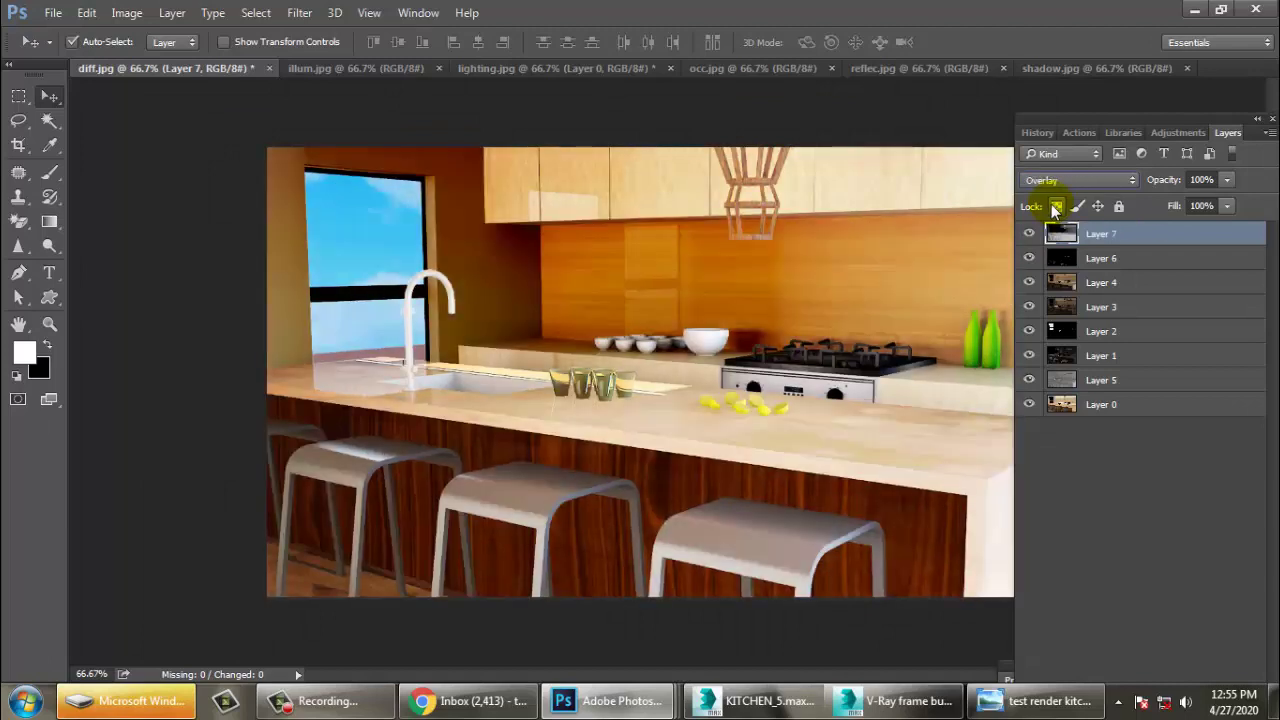
key("Up")
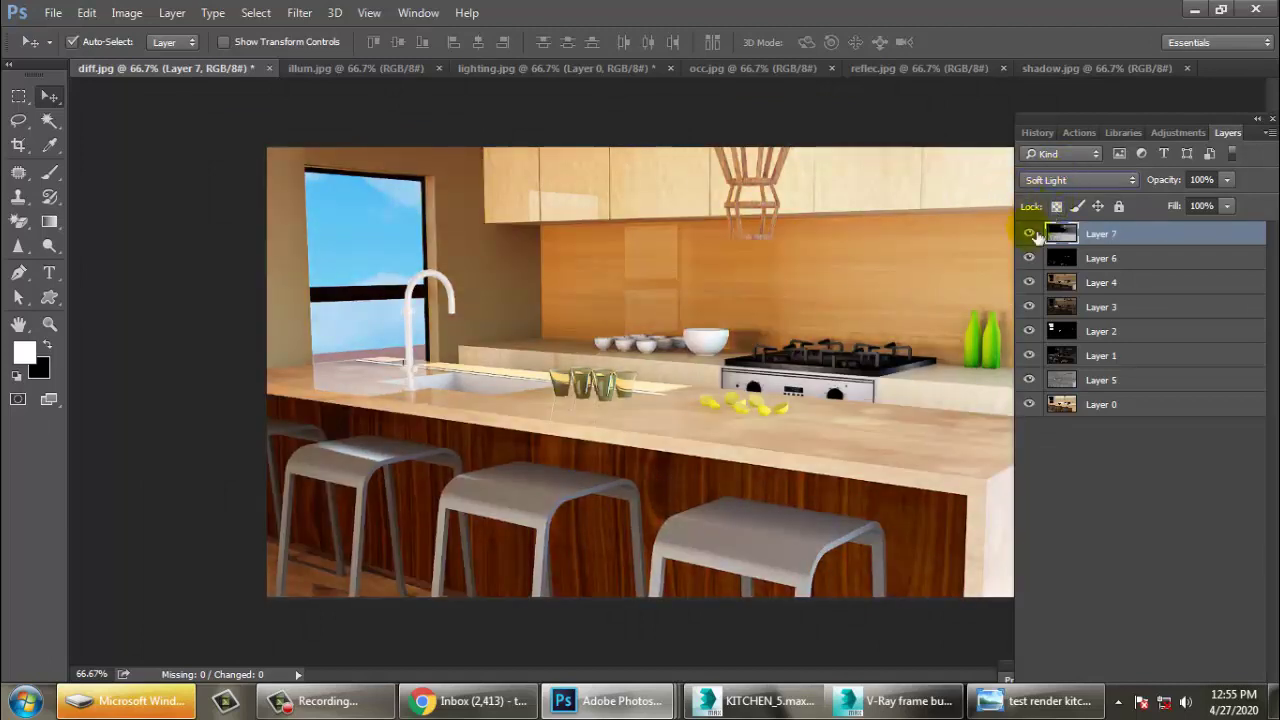
- Compare Layer 7 on and off, then try Hard Light through Luminosity
left_click(1029, 236)
left_click(1029, 236)
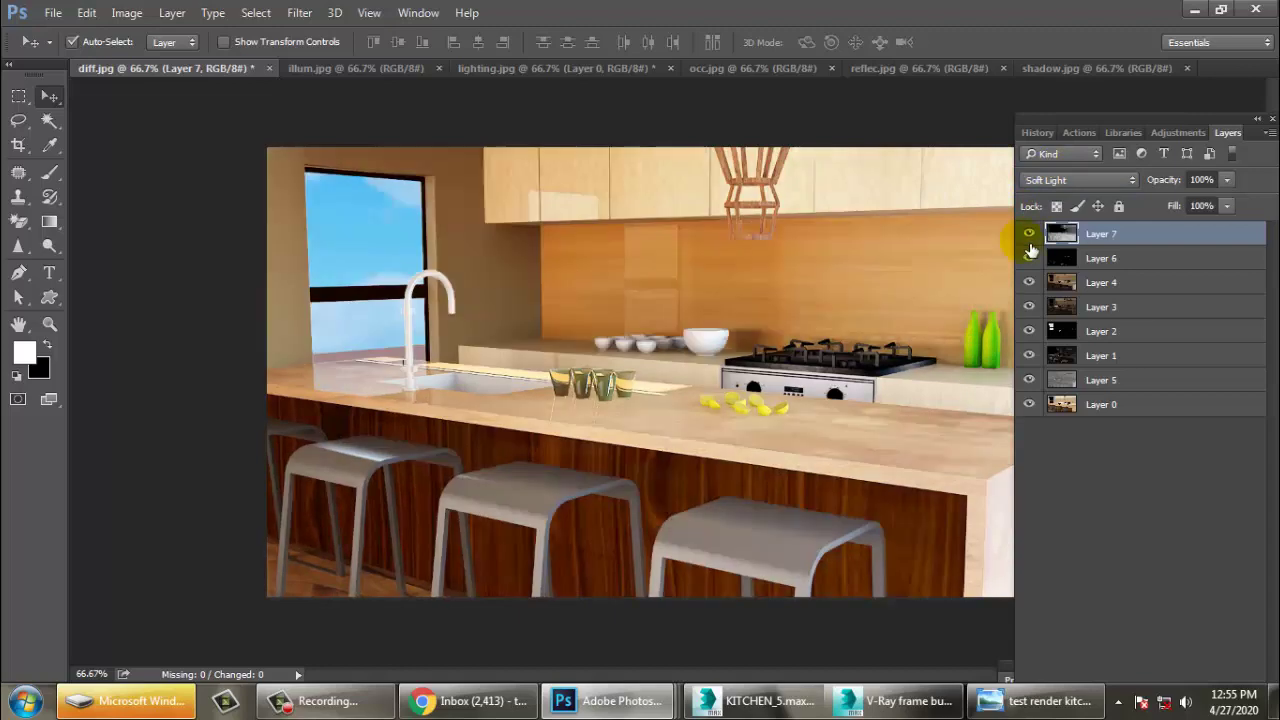
left_click(1110, 180)
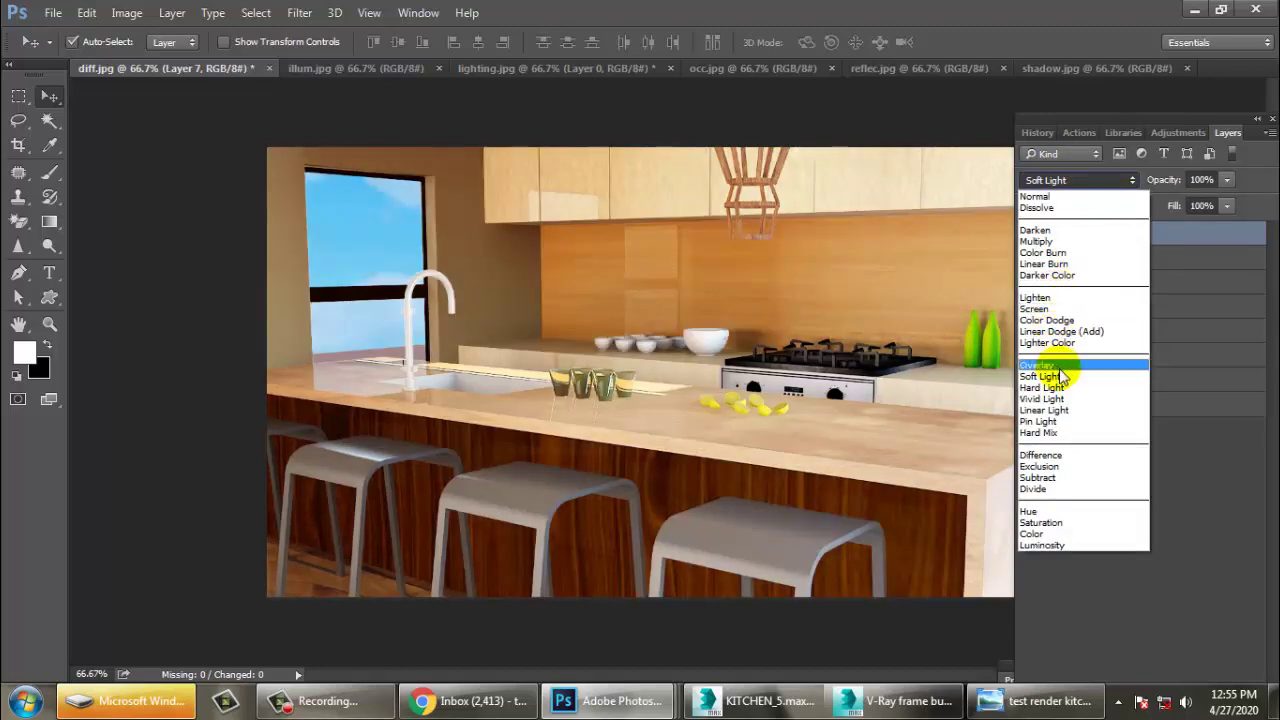
left_click(1060, 388)
key("Down")
key("Down")
key("Down")
key("Down")
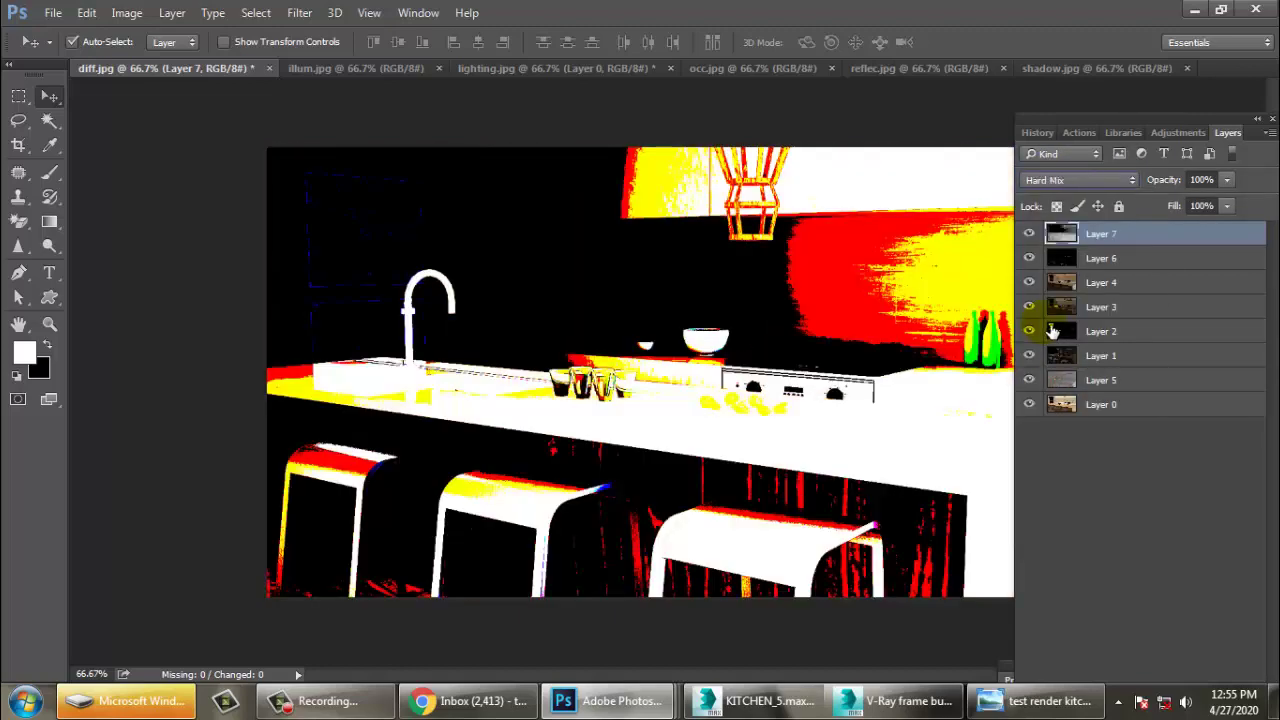
key("Down")
key("Down")
key("Down")
key("Down")
key("Down")
key("Down")
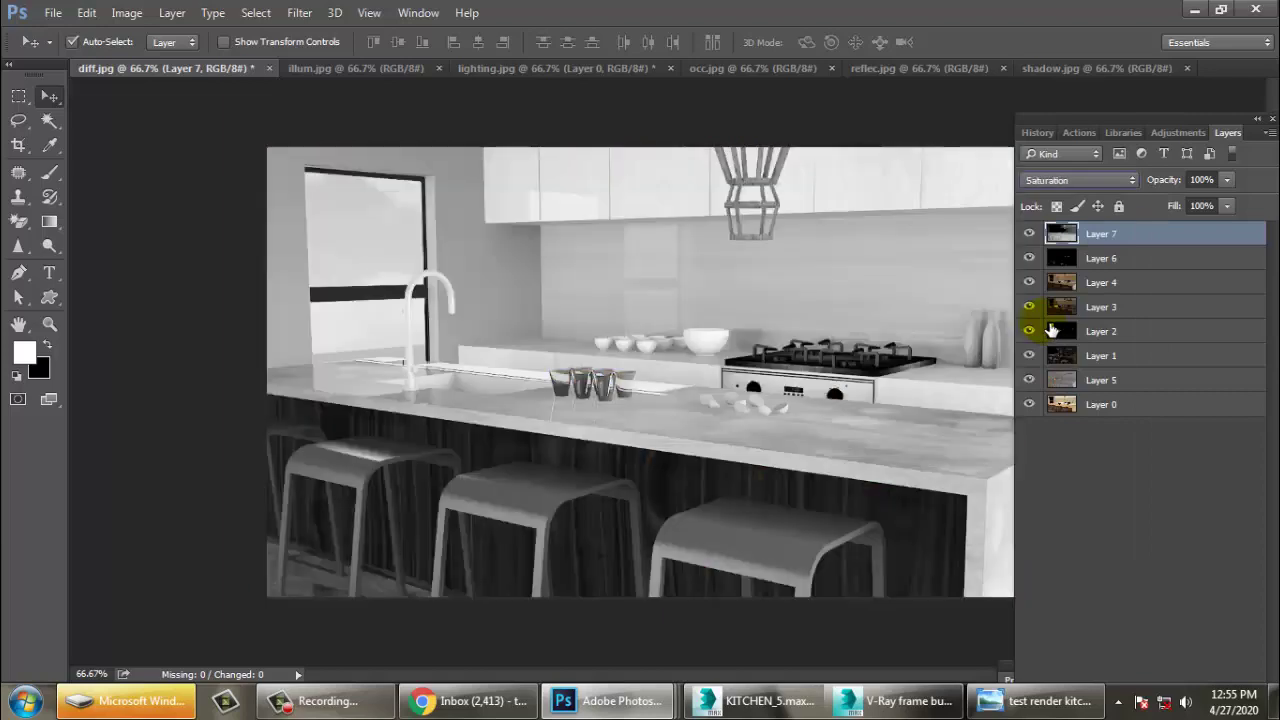
key("Down")
key("Down")
- Step Layer 7 from Multiply through the modes and settle on Soft Light
left_click(1075, 183)
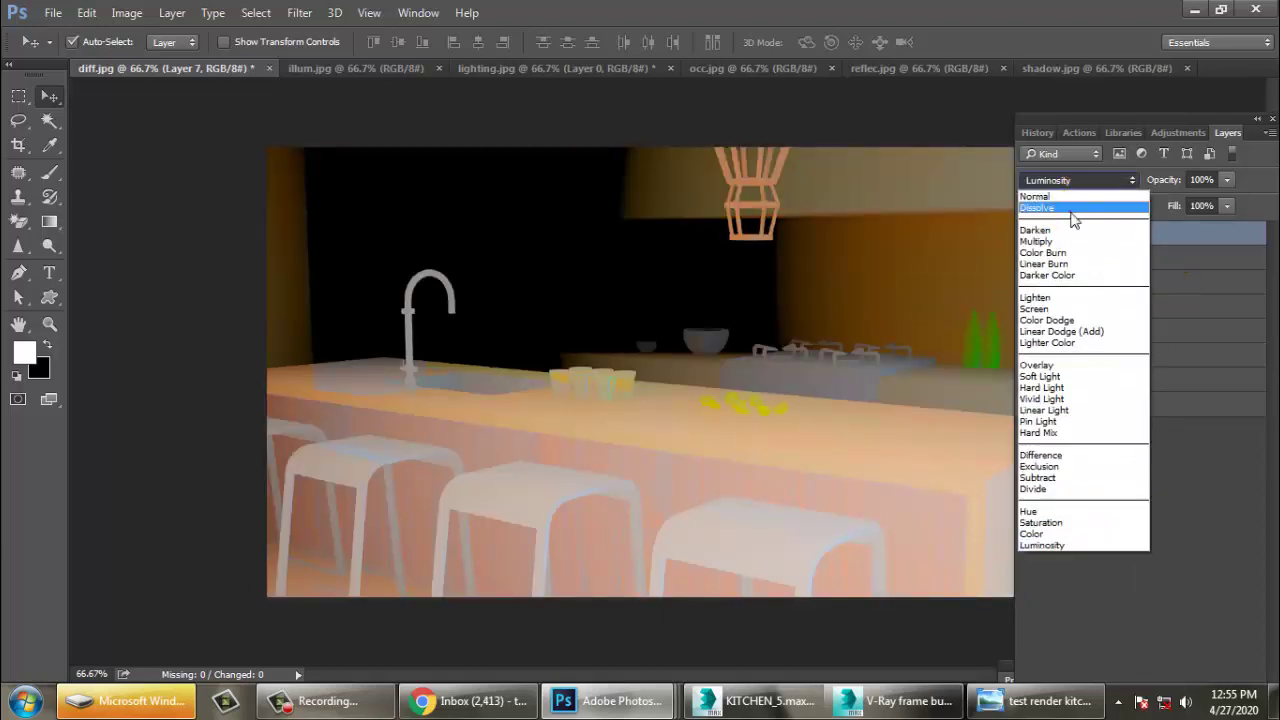
left_click(1073, 214)
key("Down")
key("Down")
key("Down")
key("Down")
key("Down")
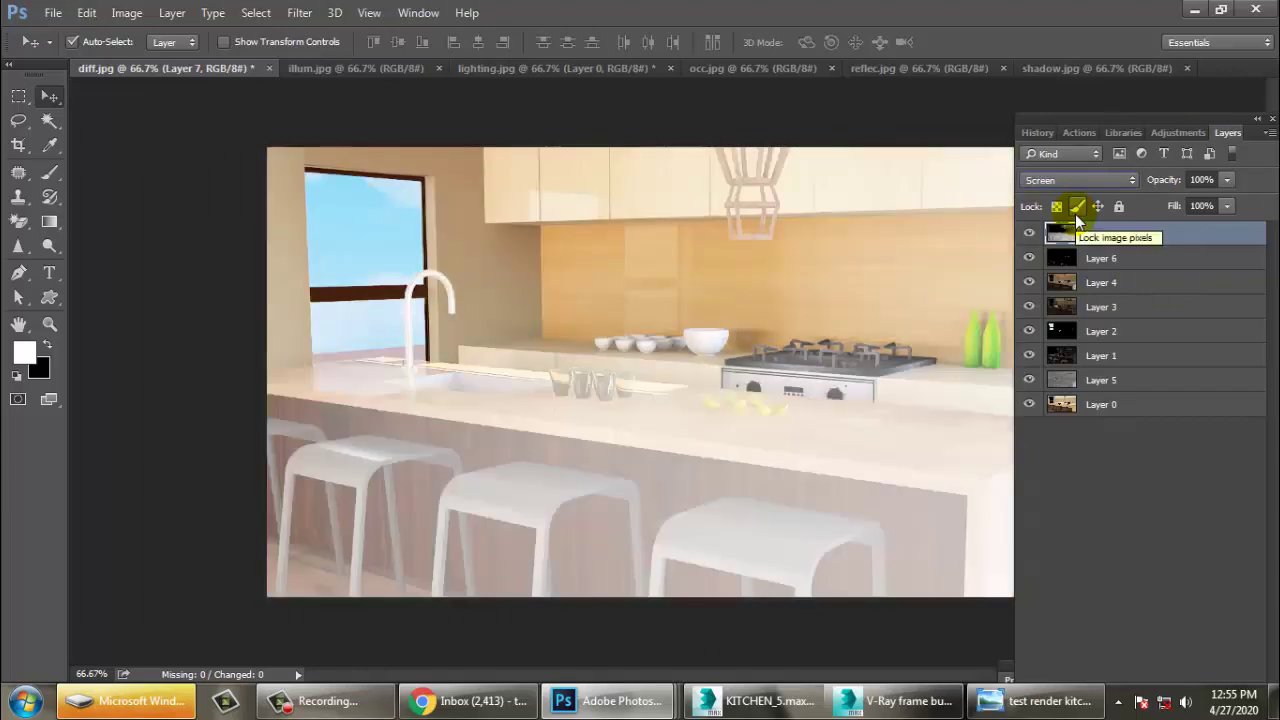
key("Down")
key("Down")
key("Down")
key("Down")
key("Down")
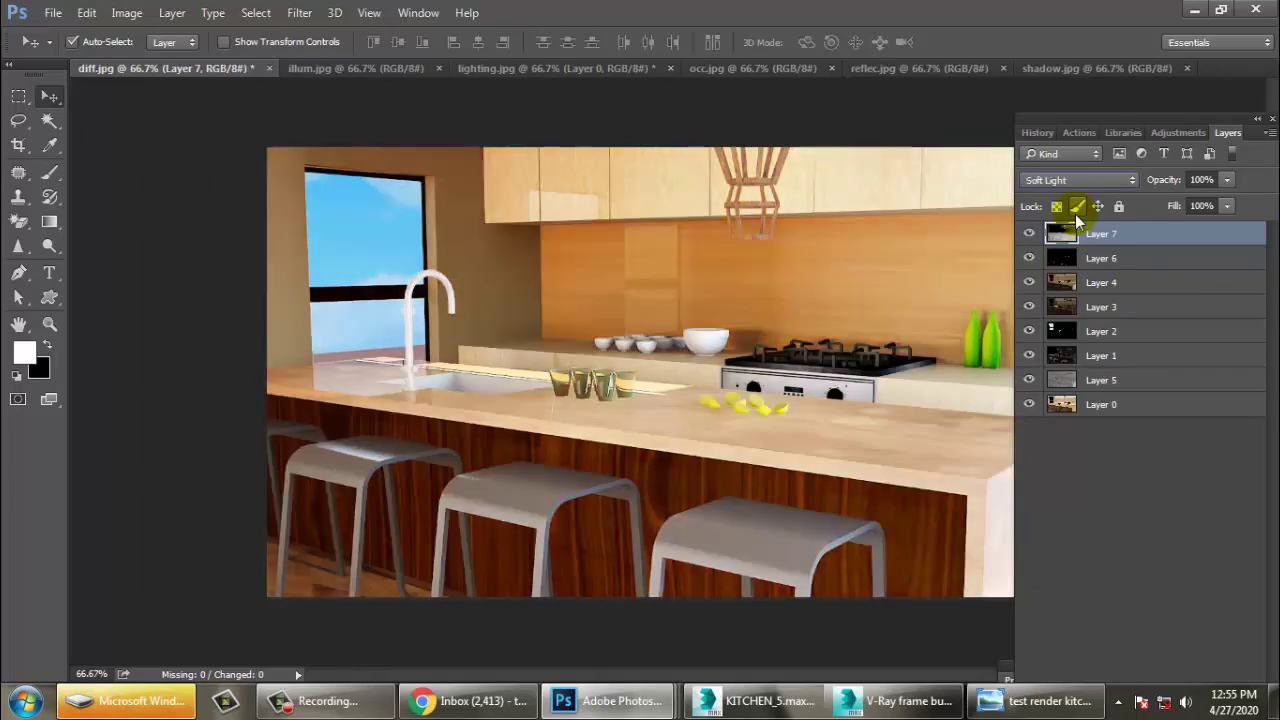
key("Down")
key("Up")
- Lower Layer 7's opacity to 55% and compare it on and off
left_click(1227, 181)
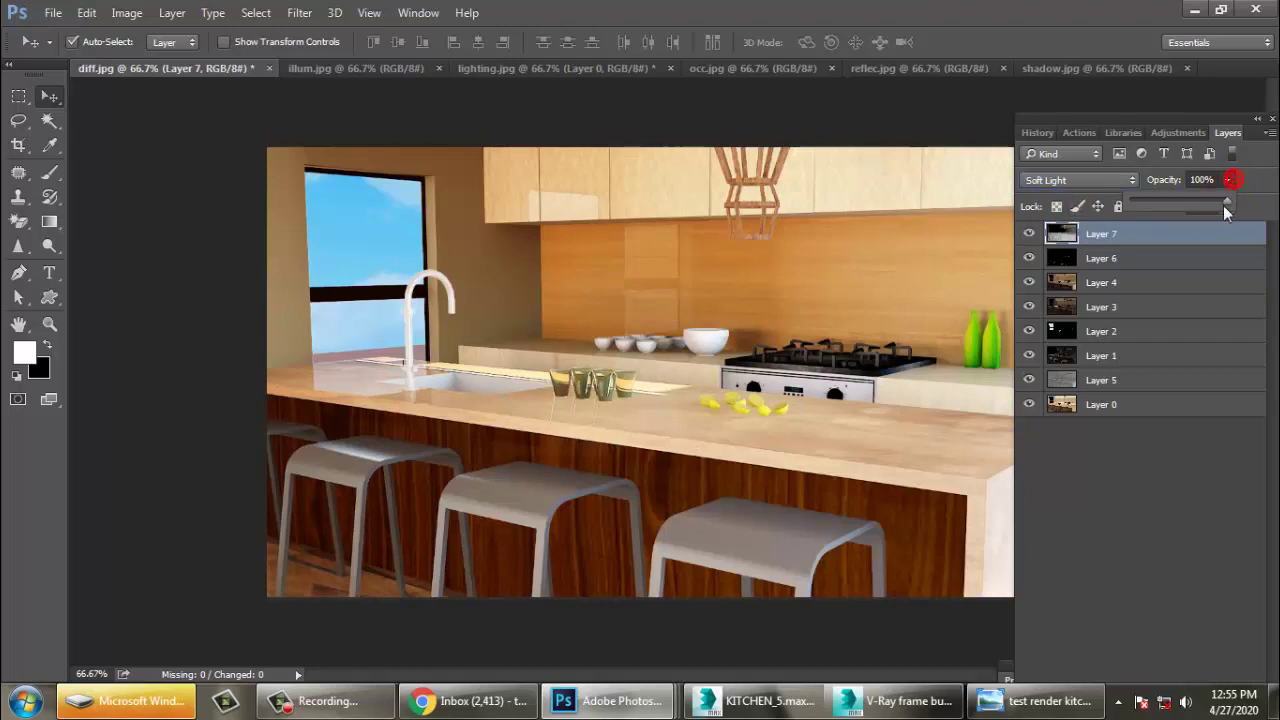
left_click_drag(1224, 202, 1186, 203)
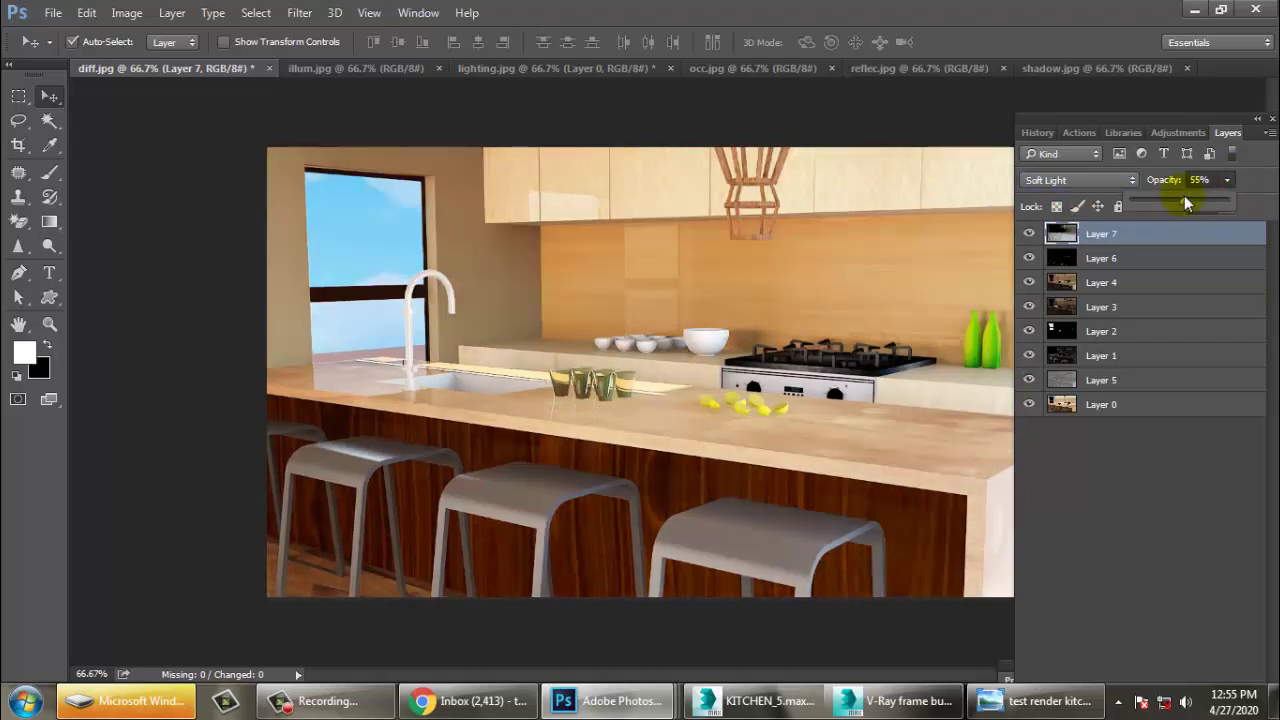
left_click(1029, 234)
left_click(1029, 234)
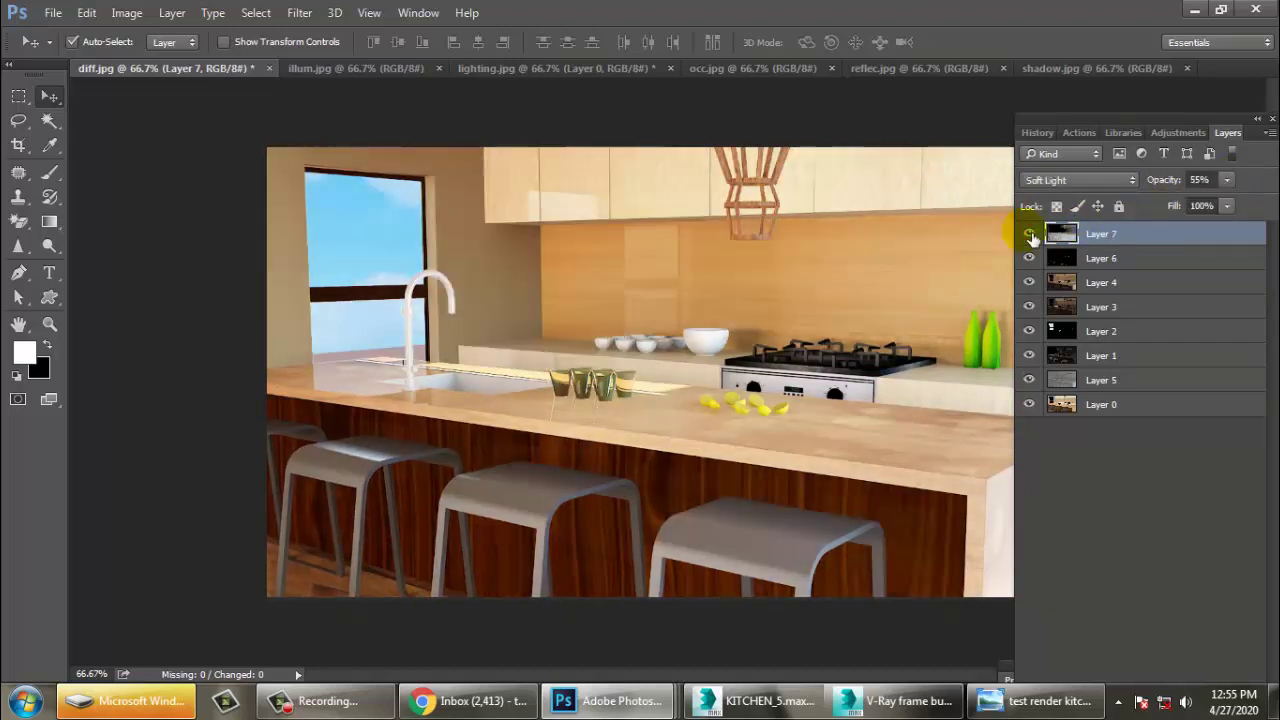
left_click(1029, 234)
left_click(1029, 234)
- Convert the shadow.jpg background to a layer, copy it into diff.jpg, and align it to the canvas edges
left_click(1098, 70)
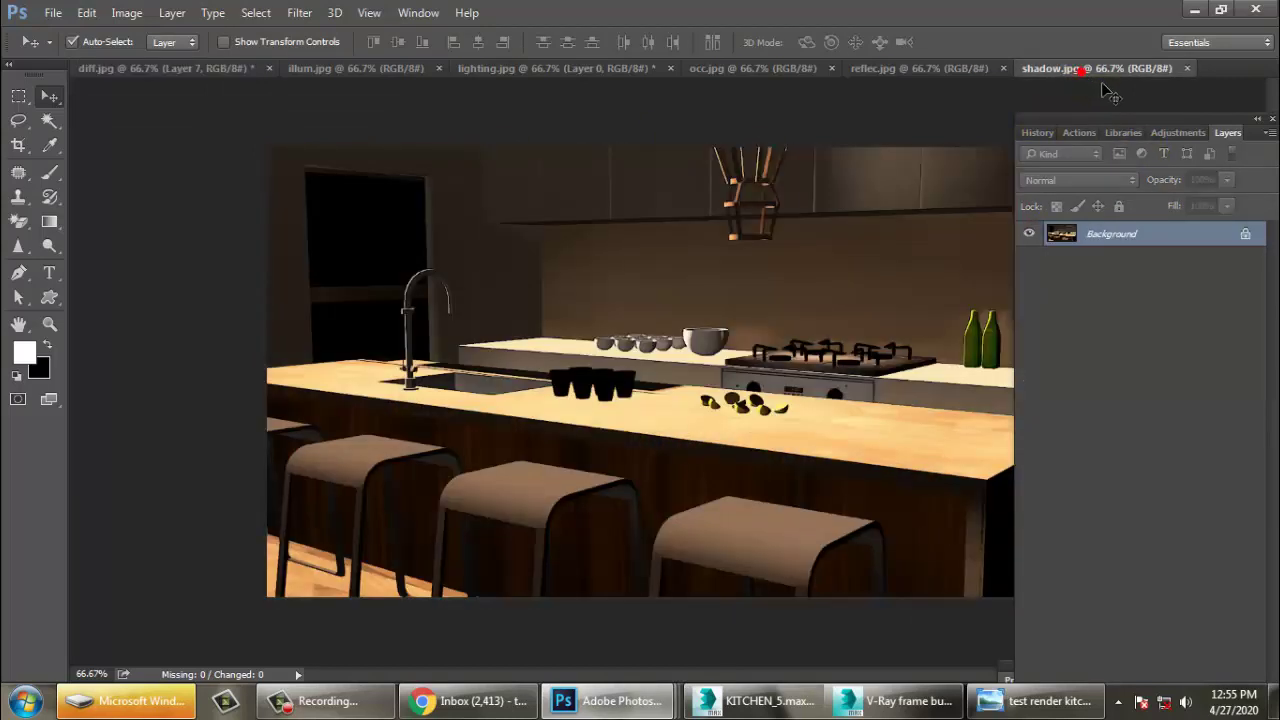
left_click_drag(1041, 142, 1056, 364)
double_click(1118, 233)
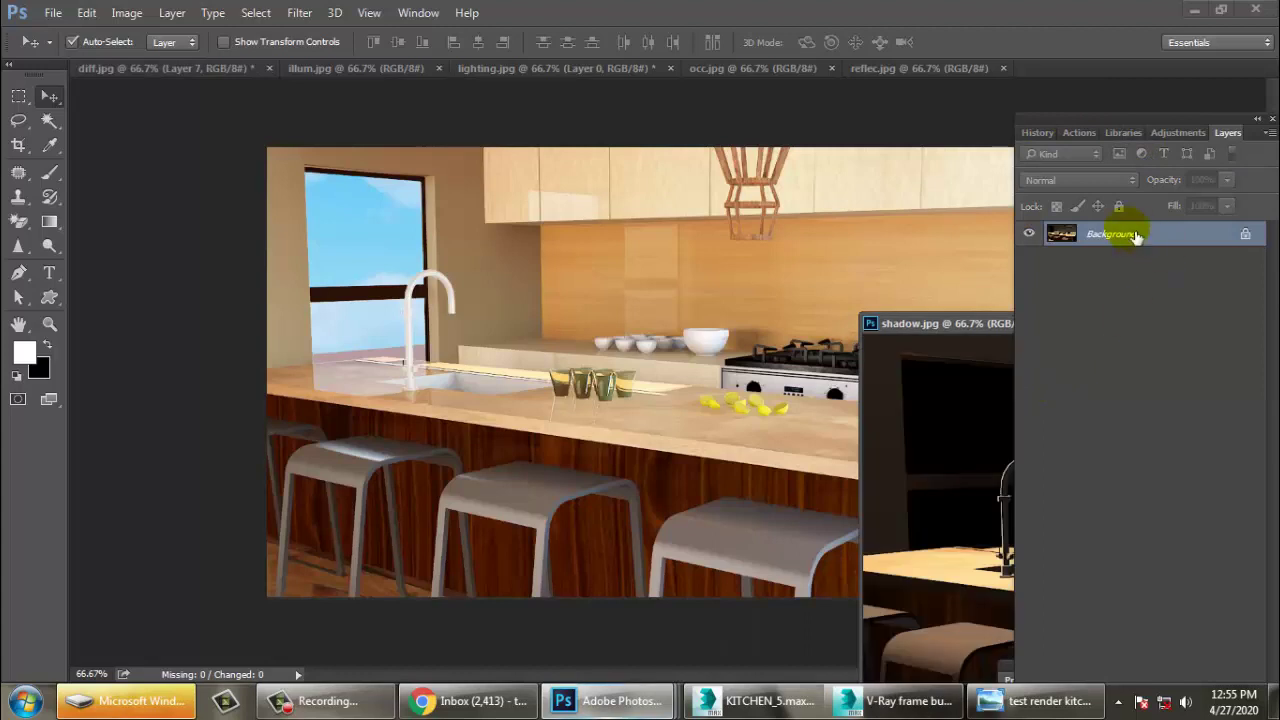
left_click(916, 262)
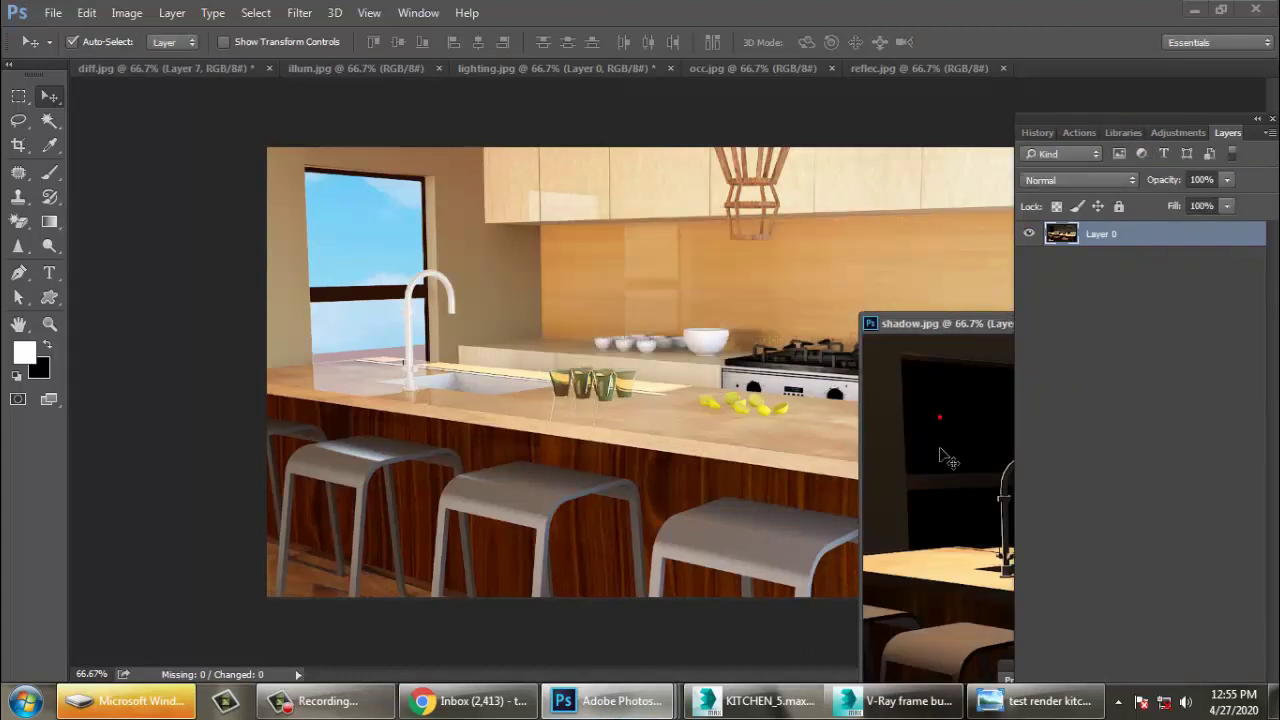
left_click_drag(950, 430, 806, 280)
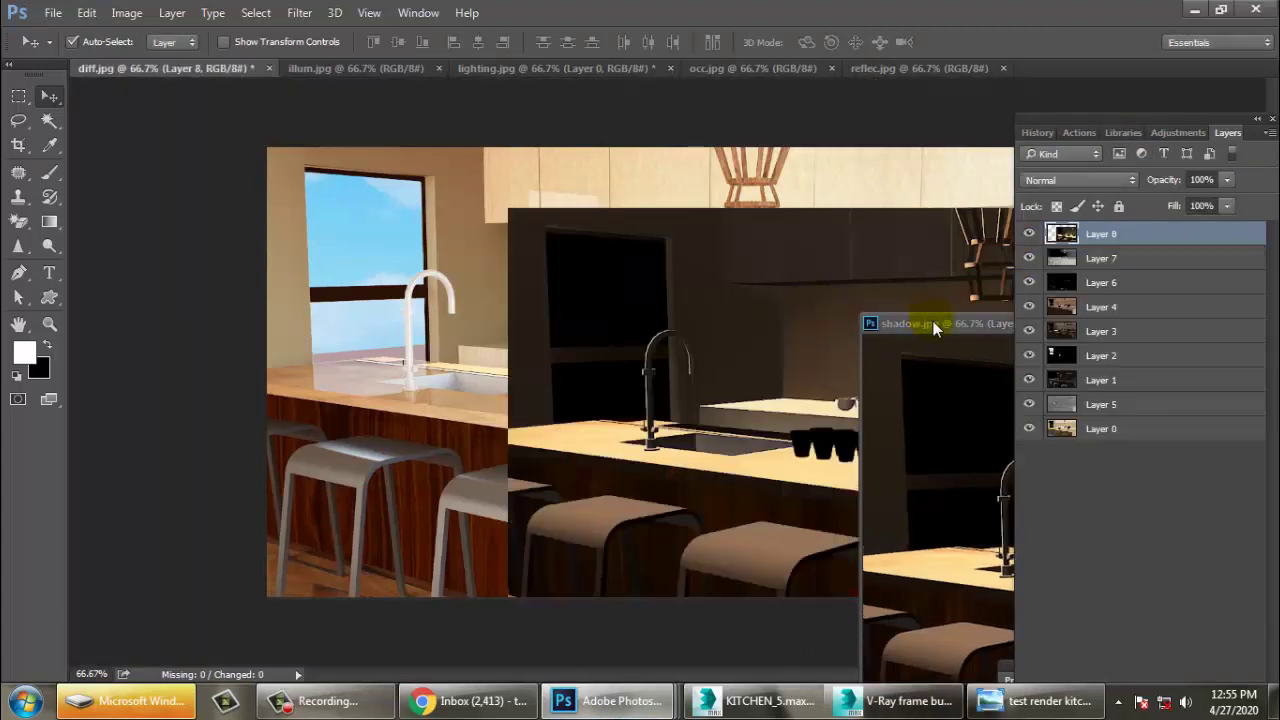
left_click_drag(933, 323, 870, 299)
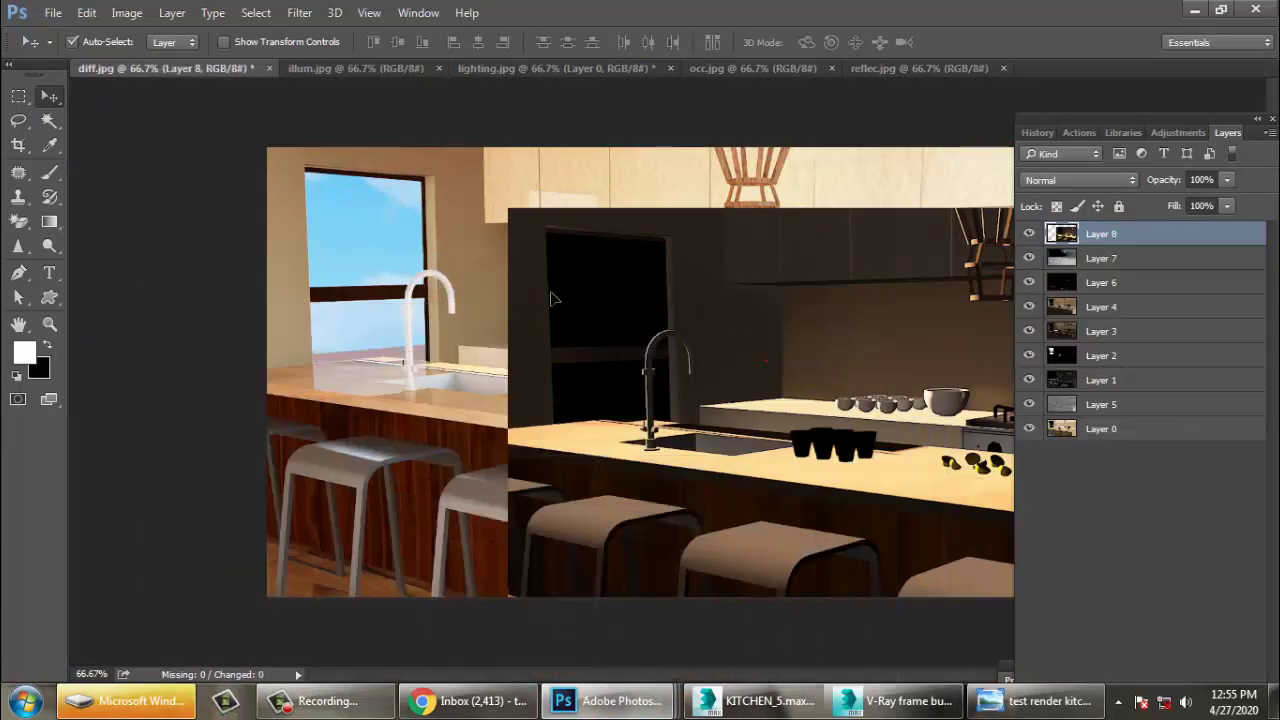
left_click_drag(553, 298, 311, 236)
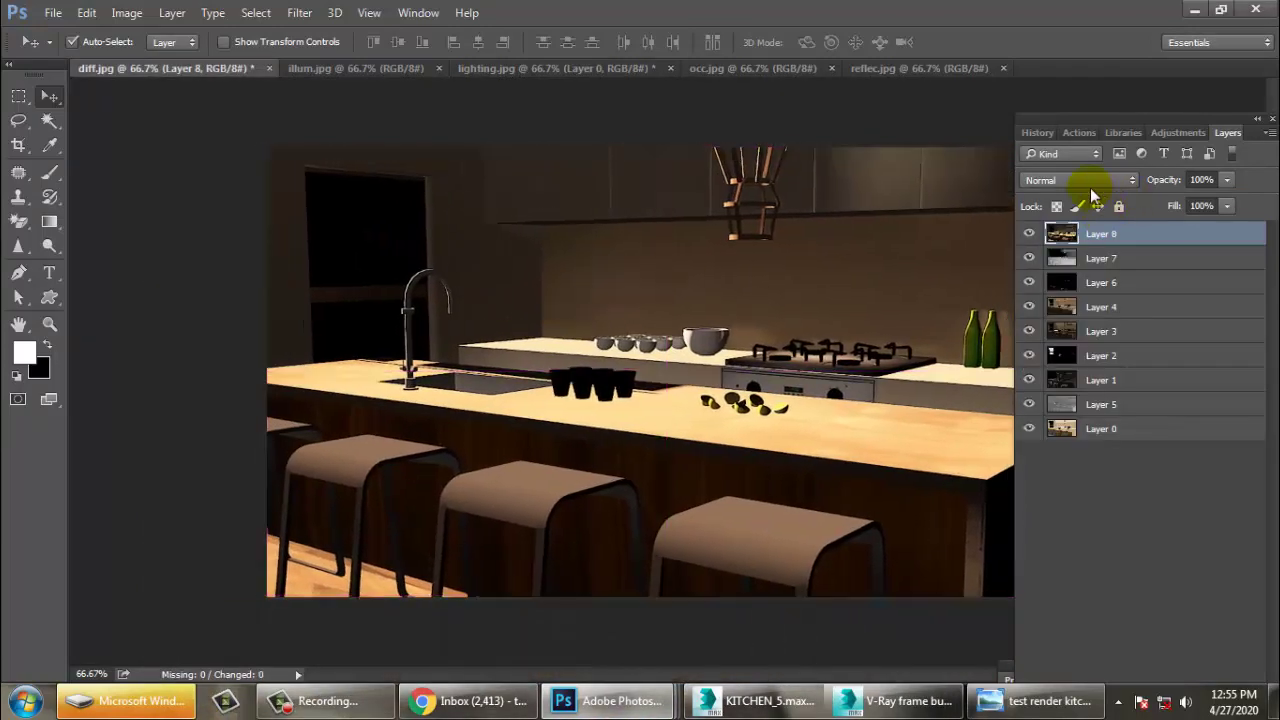
- Step the shadow layer from Color Burn through Overlay and Linear Light toward Saturation
left_click(1090, 188)
key("Down")
key("Down")
key("Down")
key("Return")
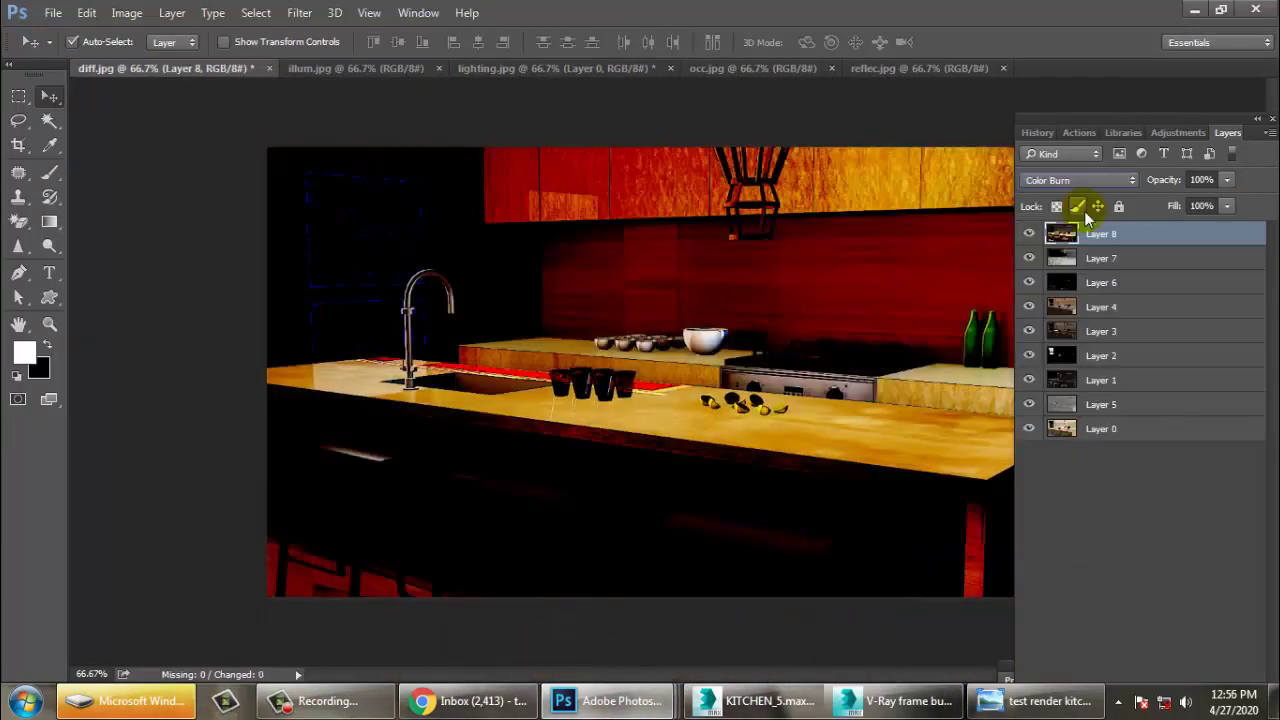
key("Down")
key("Down")
key("Down")
key("Down")
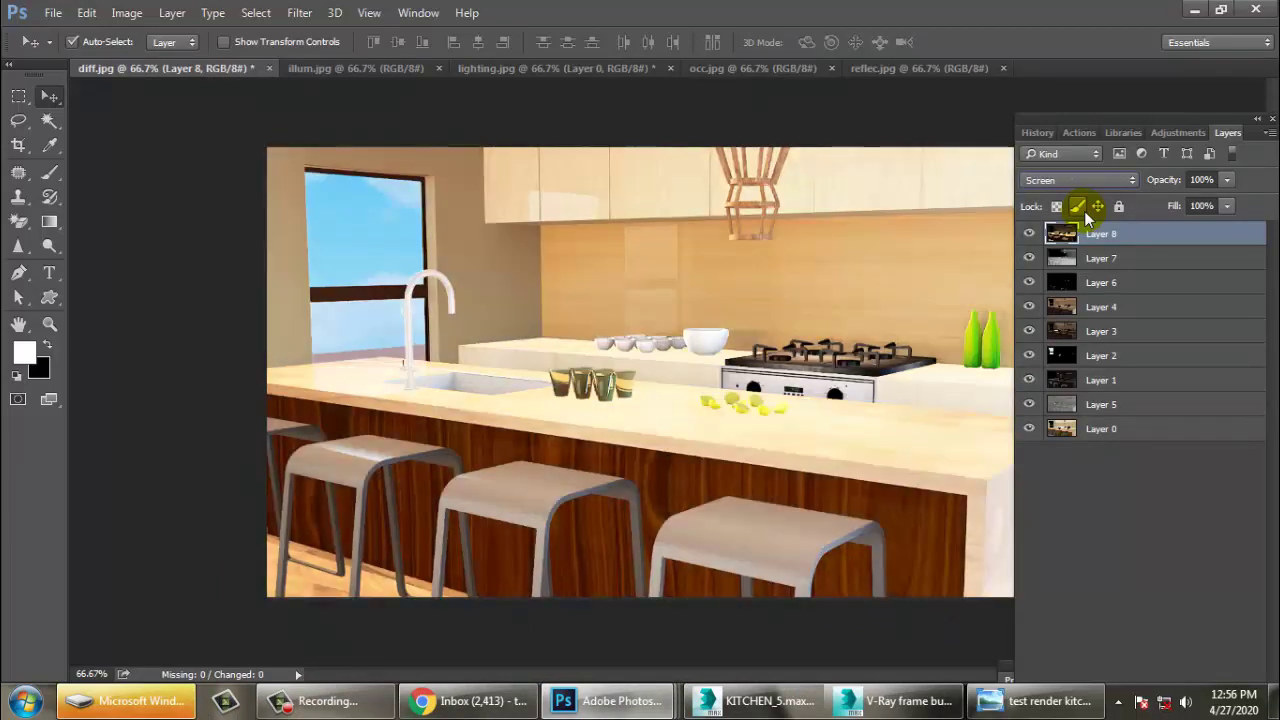
key("Down")
key("Down")
key("Down")
key("Down")
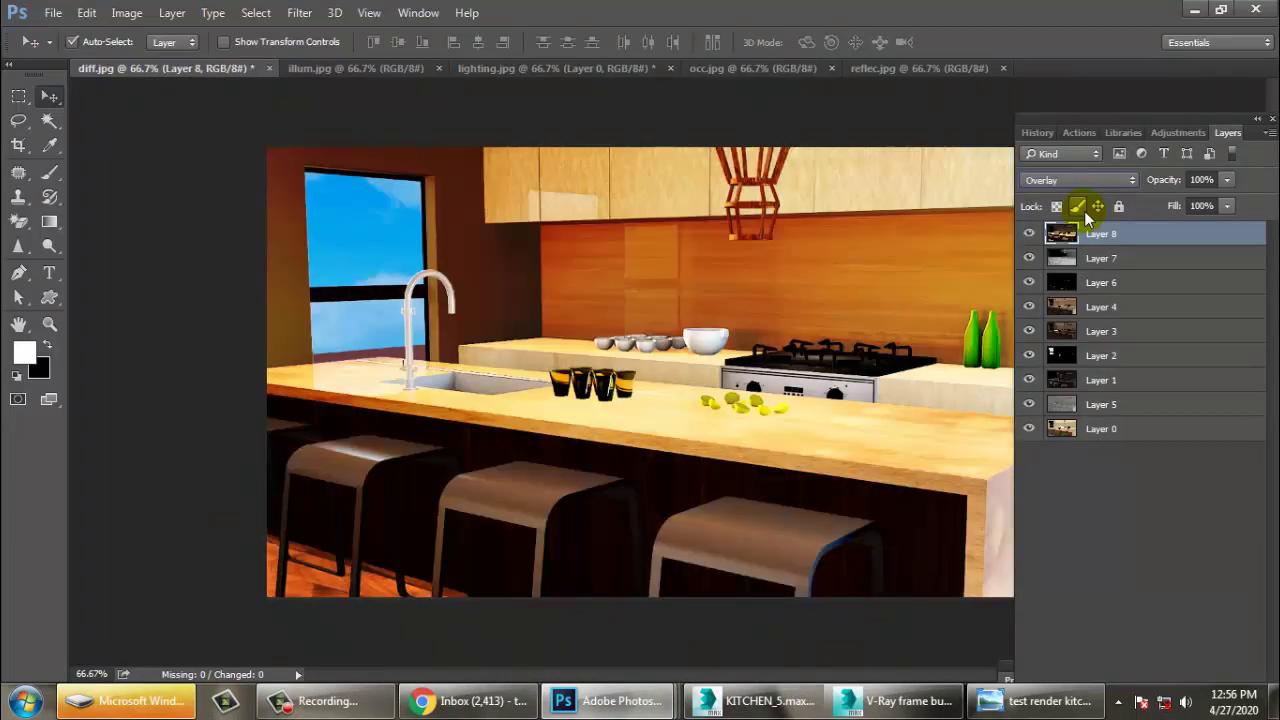
key("Down")
key("Down")
key("Down")
key("Down")
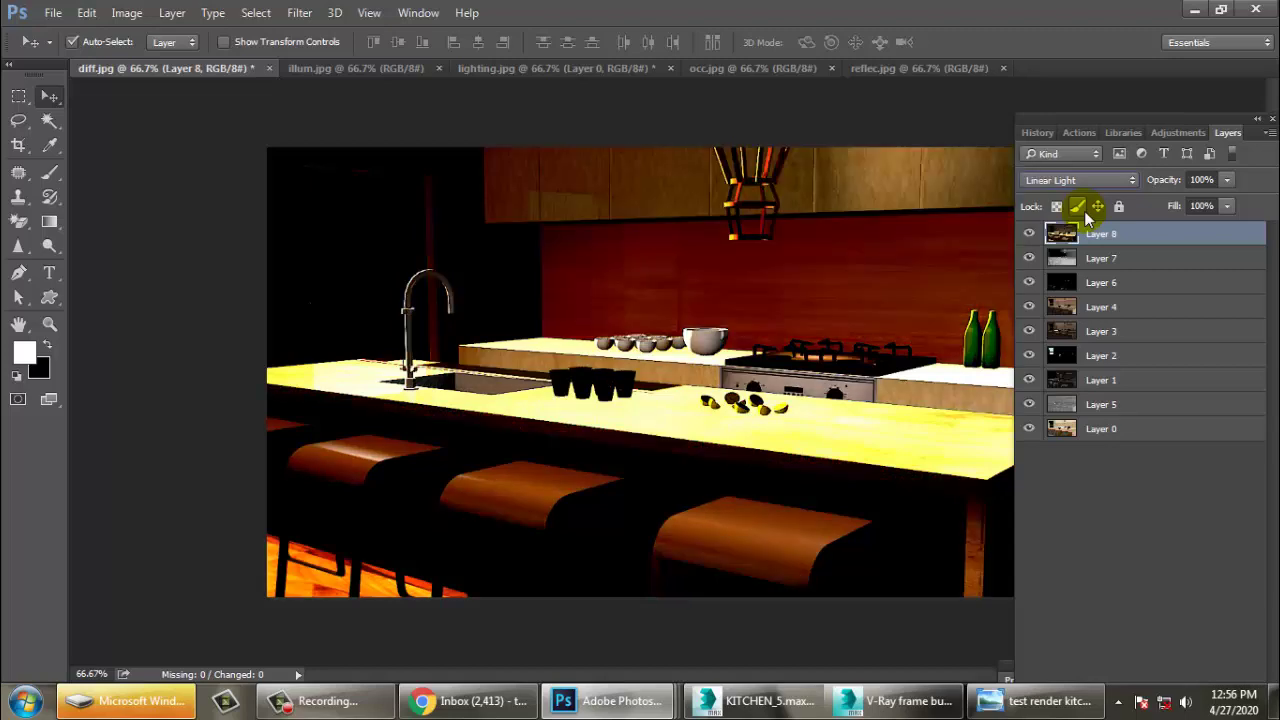
key("Down")
key("Down")
key("Down")
key("Down")
- Try Linear Burn and further modes on the shadow layer, toggling it to compare
key("Down")
key("Down")
key("Down")
key("Down")
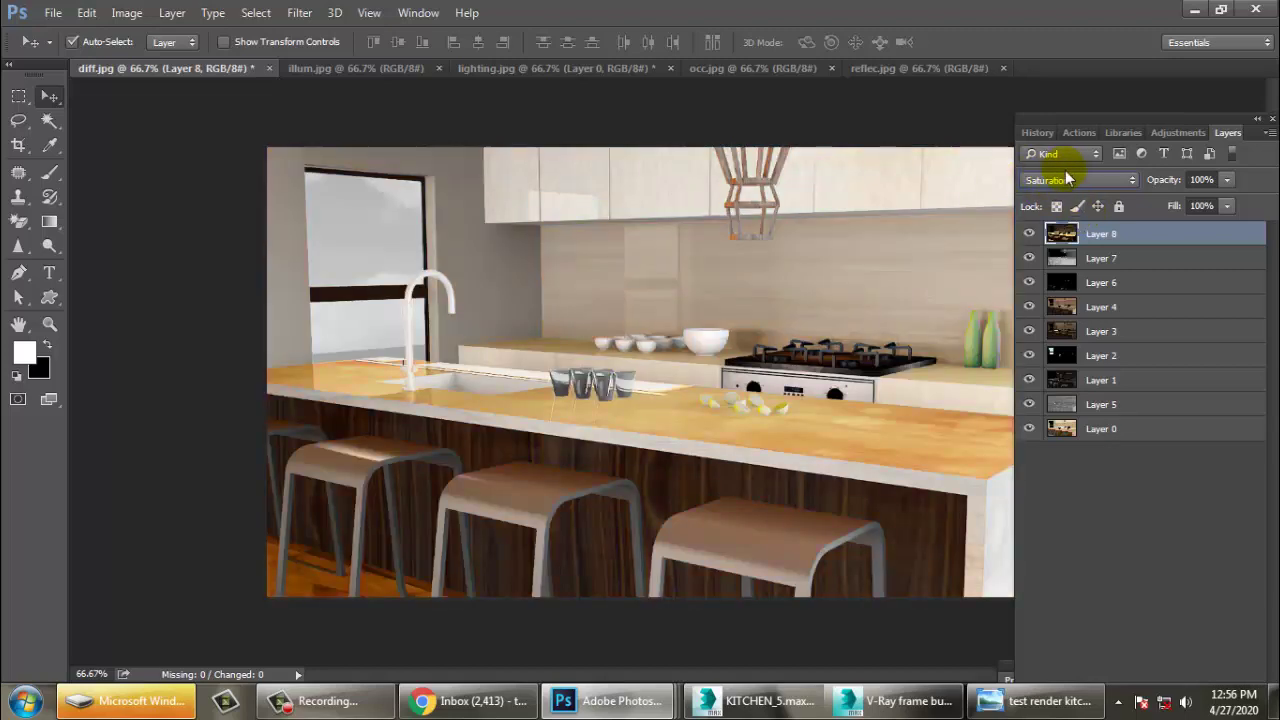
key("Down")
key("Down")
left_click(1065, 180)
left_click(1065, 203)
key("Down")
key("Down")
key("Down")
key("Down")
key("Down")
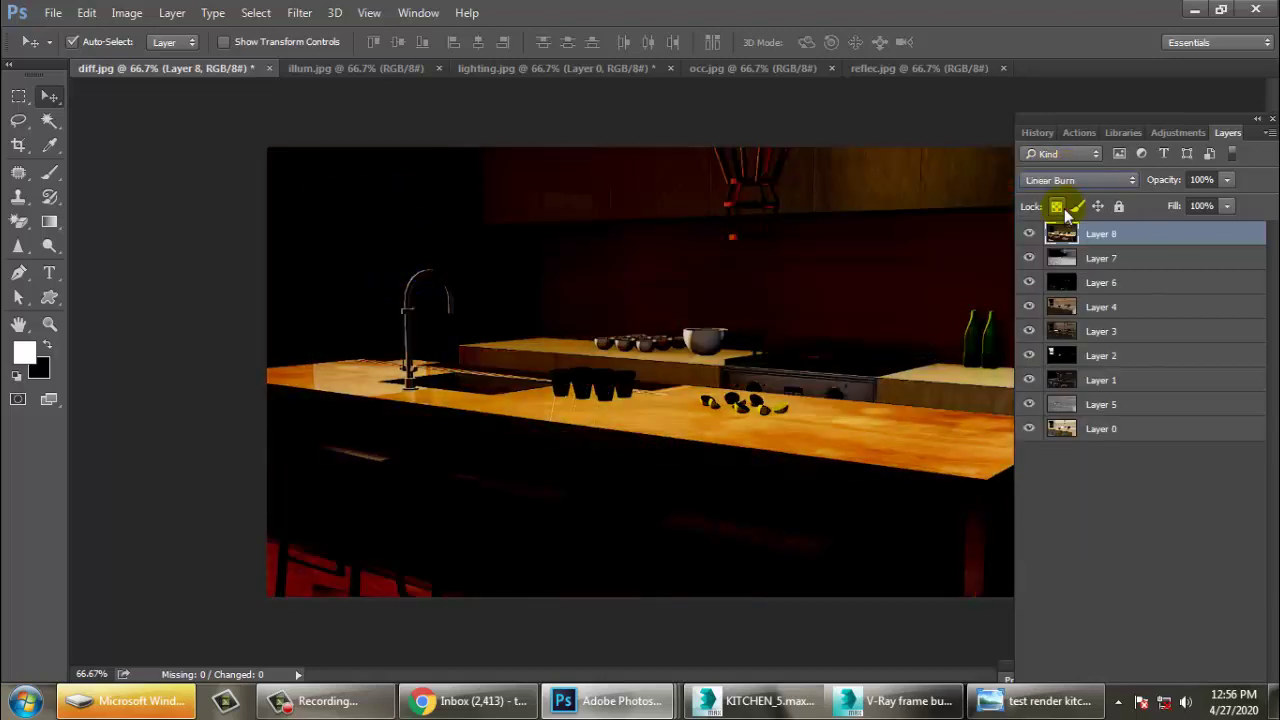
key("Down")
key("Down")
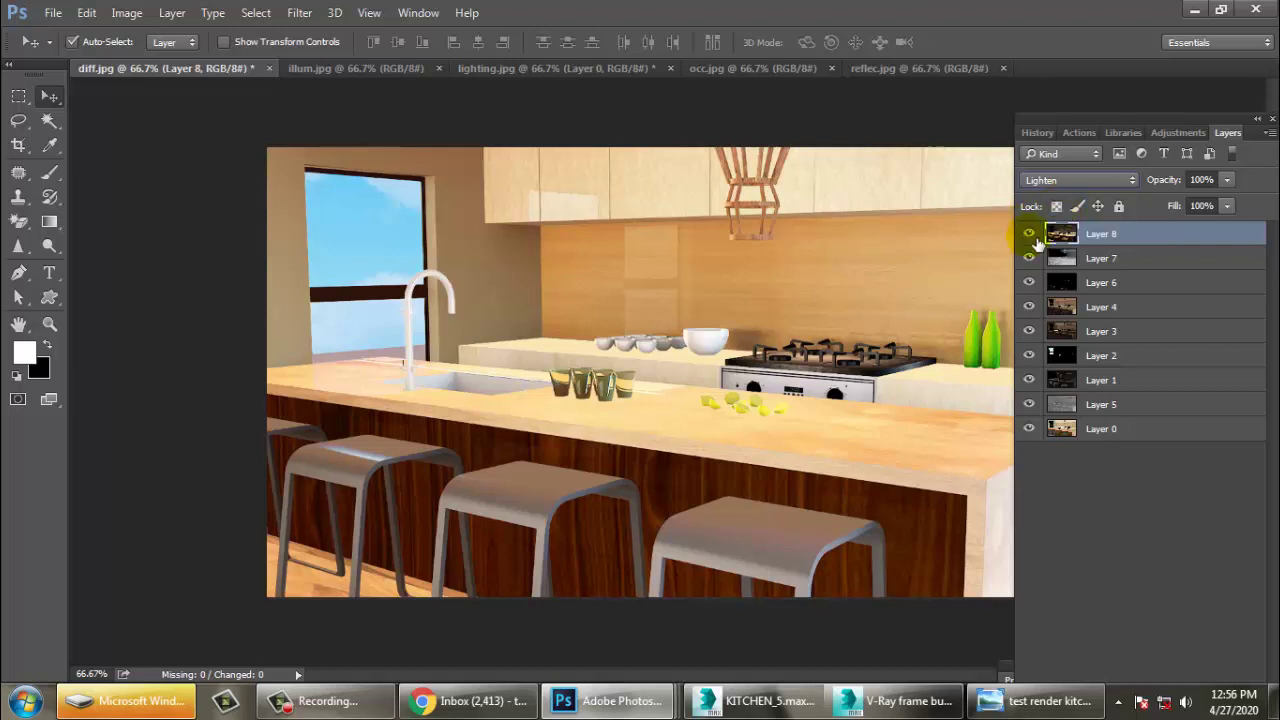
left_click(1035, 238)
left_click(1035, 238)
left_click(1035, 238)
left_click(1035, 238)
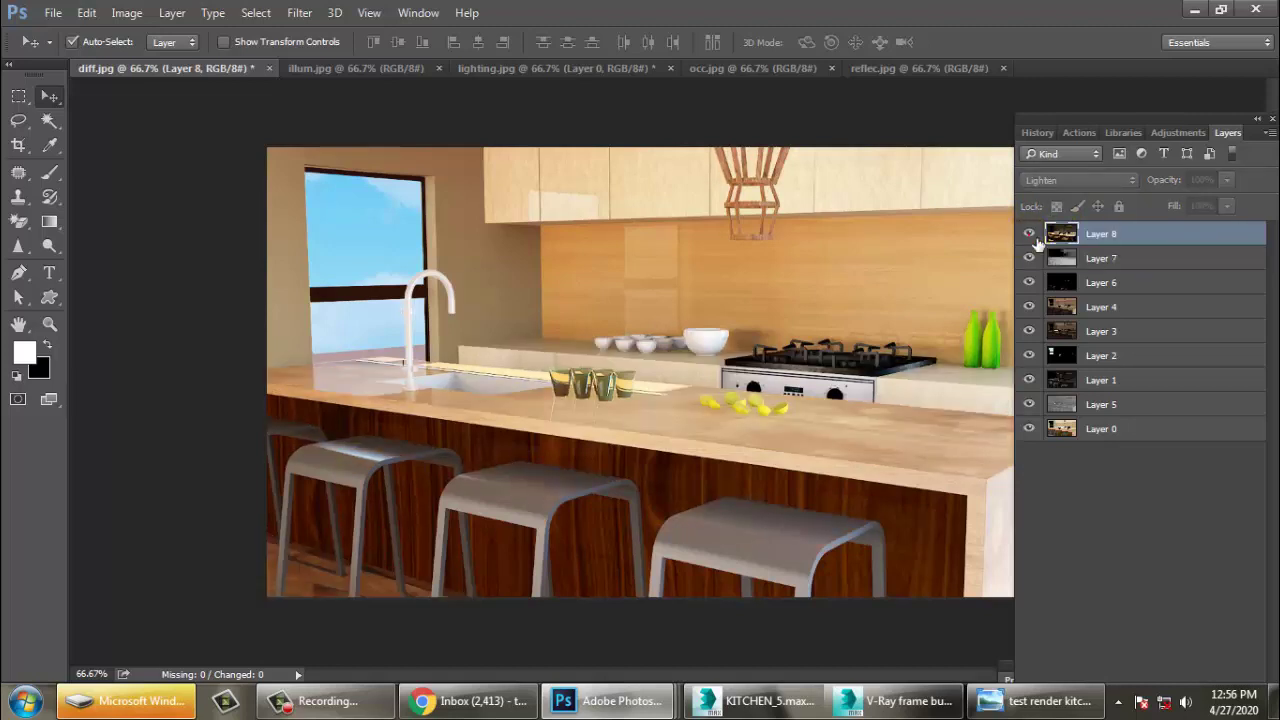
left_click(1030, 234)
- Set the shadow layer to Screen at 25% opacity
left_click(1061, 181)
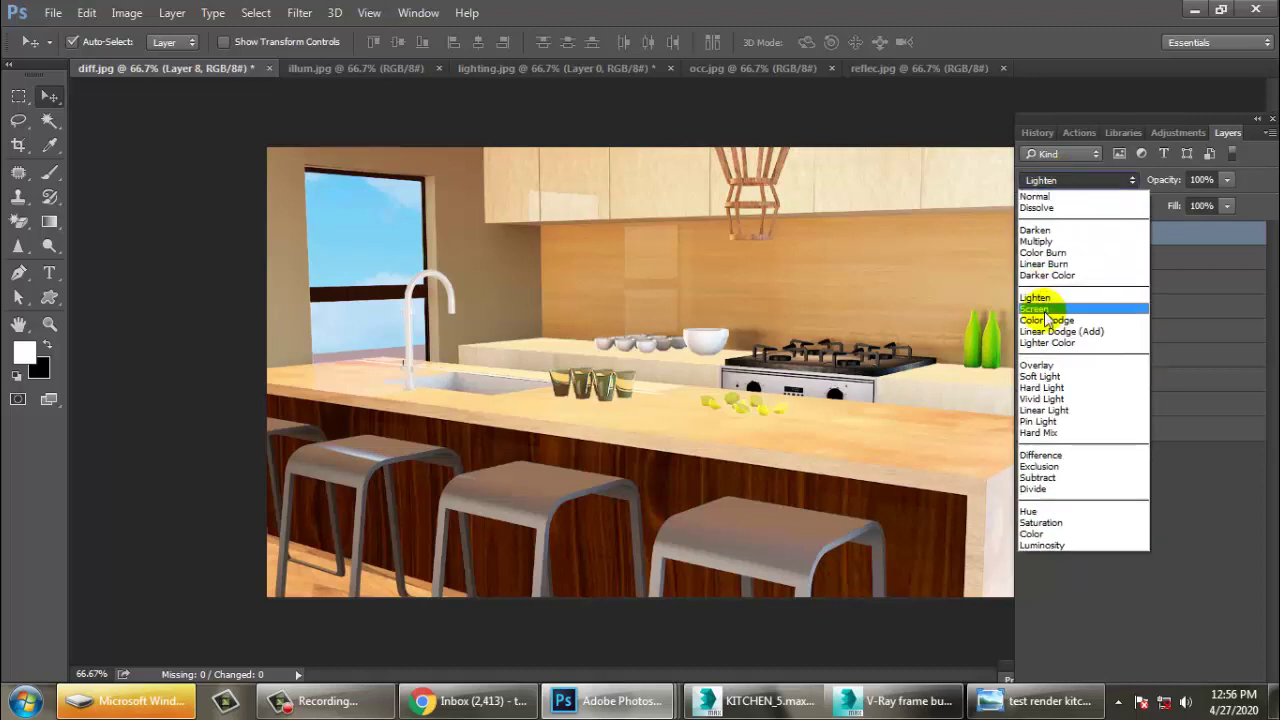
left_click(1045, 305)
left_click(1227, 180)
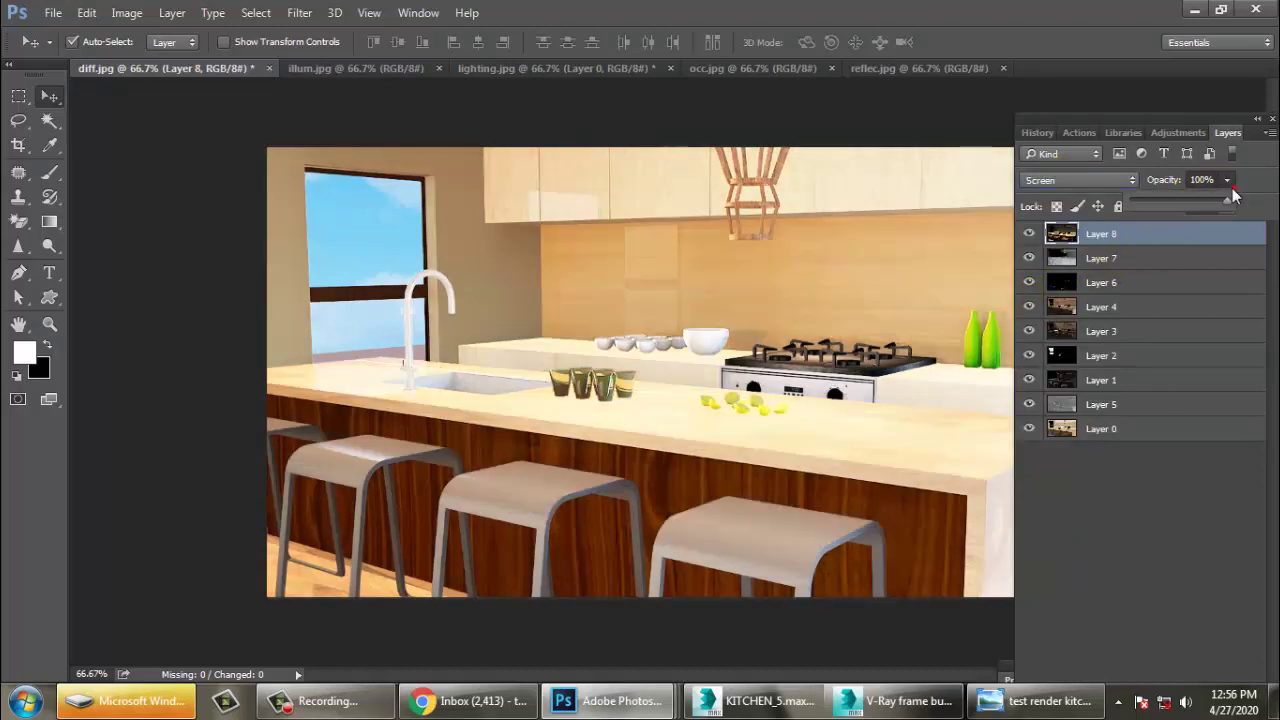
left_click_drag(1191, 205, 1156, 191)
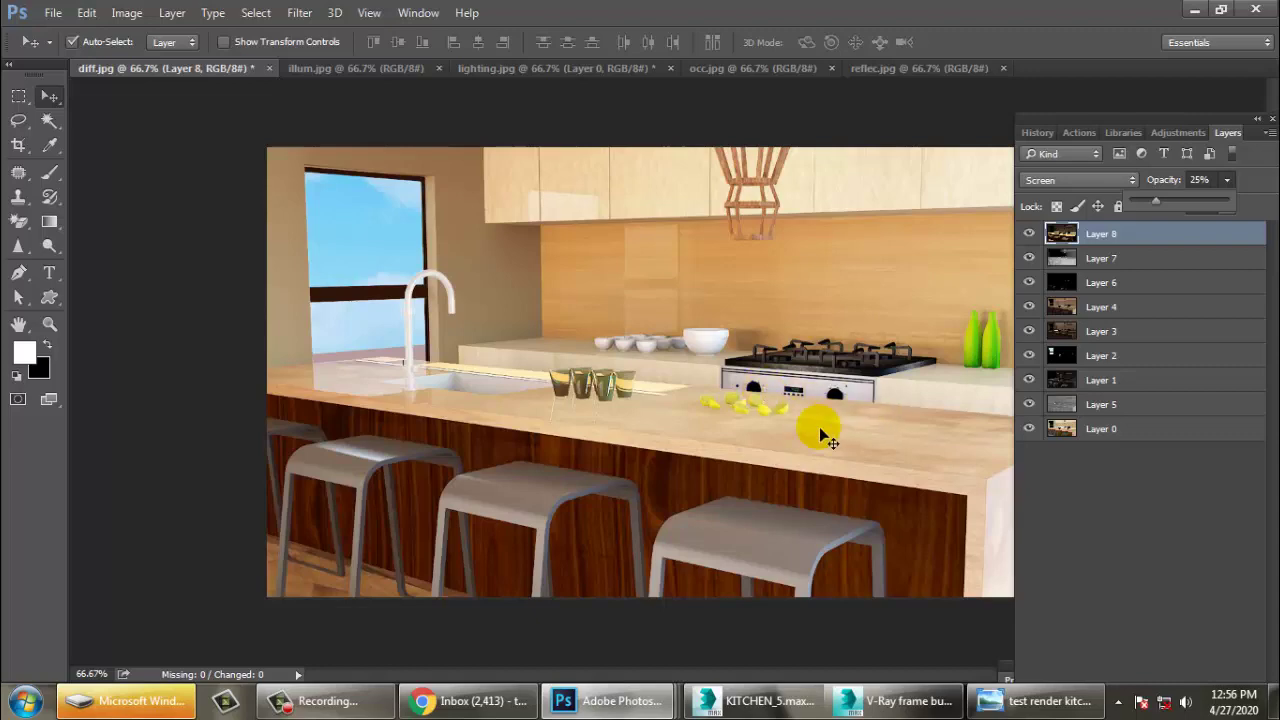
scroll(819, 433, "up", 2, "alt")
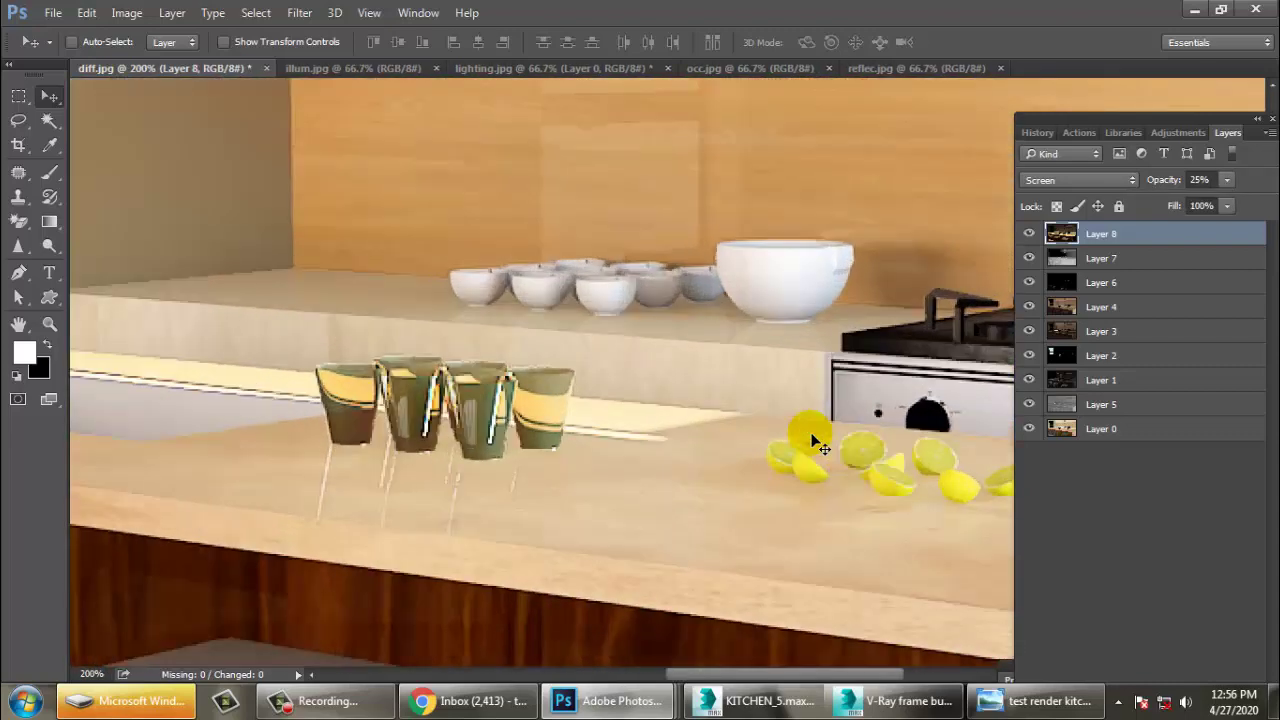
scroll(819, 443, "down", 1, "alt")
scroll(819, 443, "down", 1, "alt")
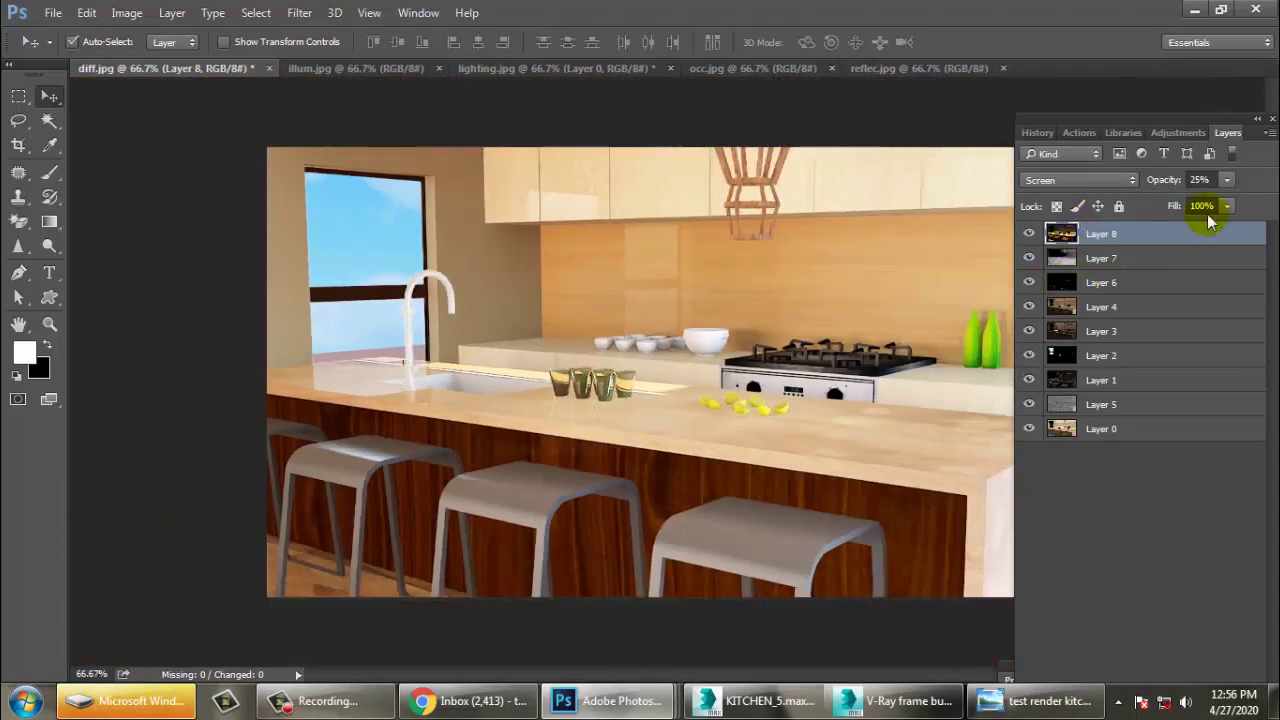
- Raise the shadow layer's opacity to 92% and preview Linear Dodge (Add) through Hue
left_click_drag(1201, 201, 1266, 201)
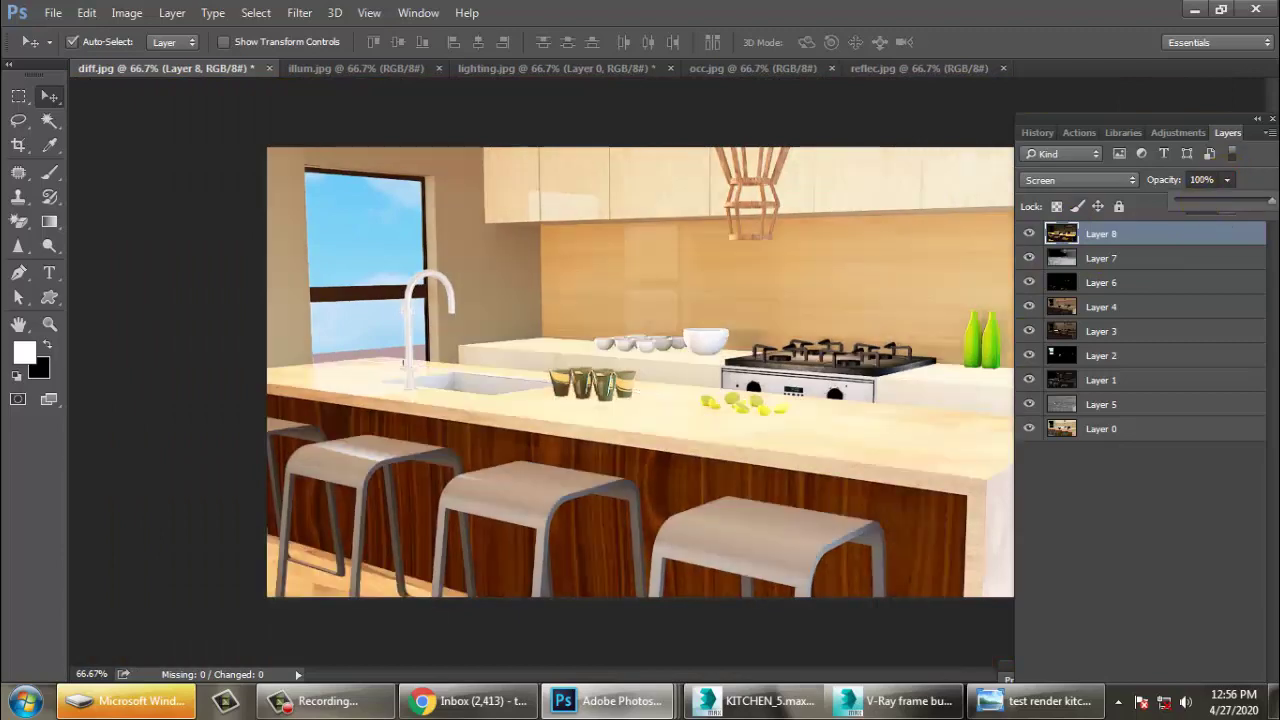
left_click(1051, 178)
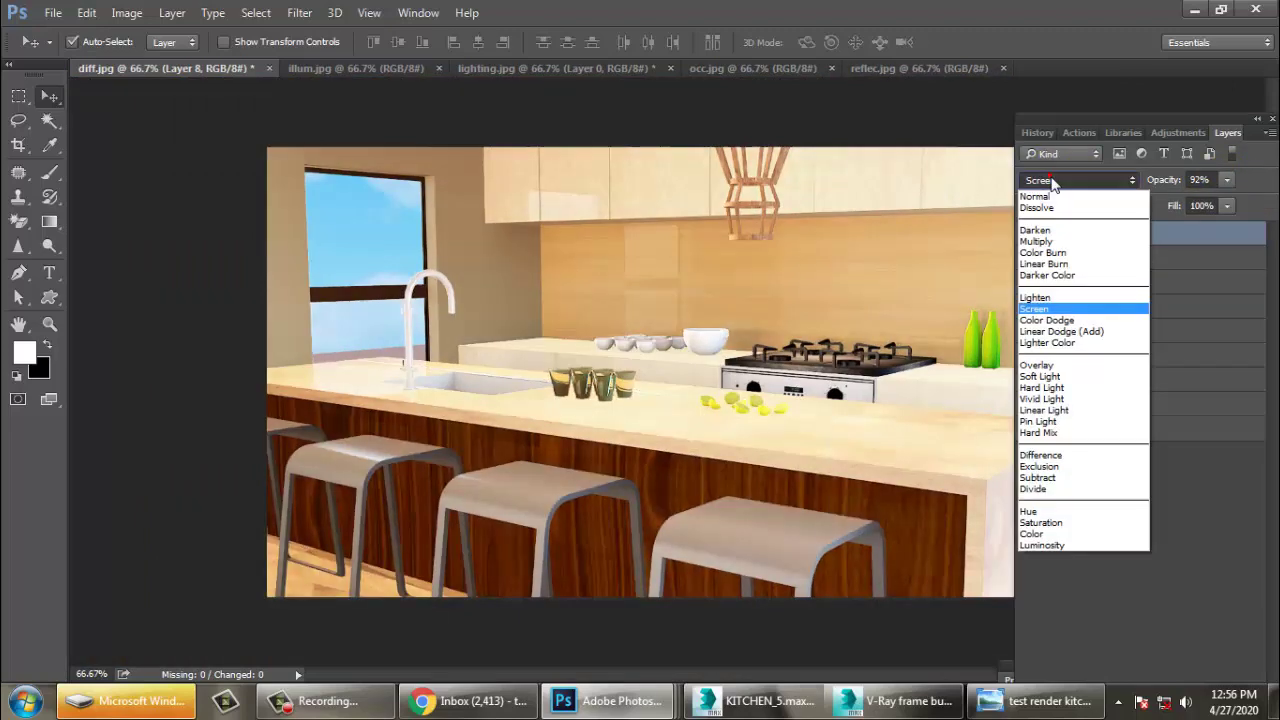
left_click(1066, 329)
key("Down")
key("Down")
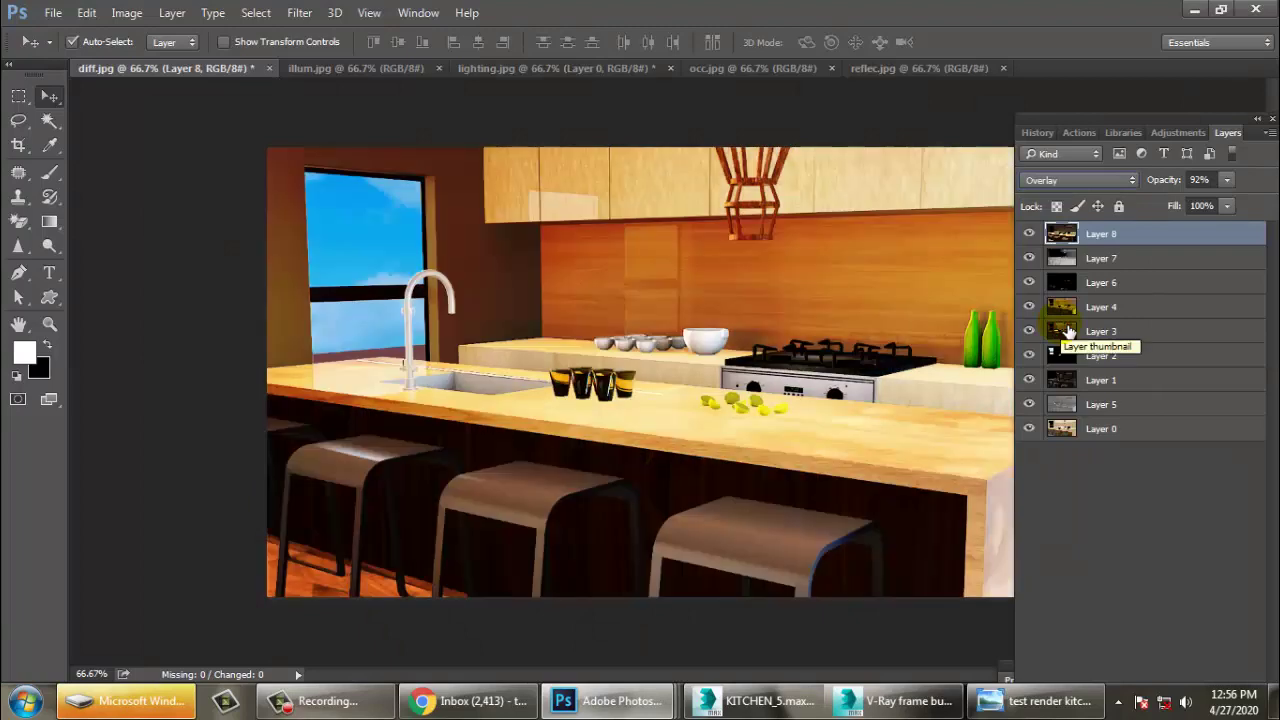
key("Up")
key("Down")
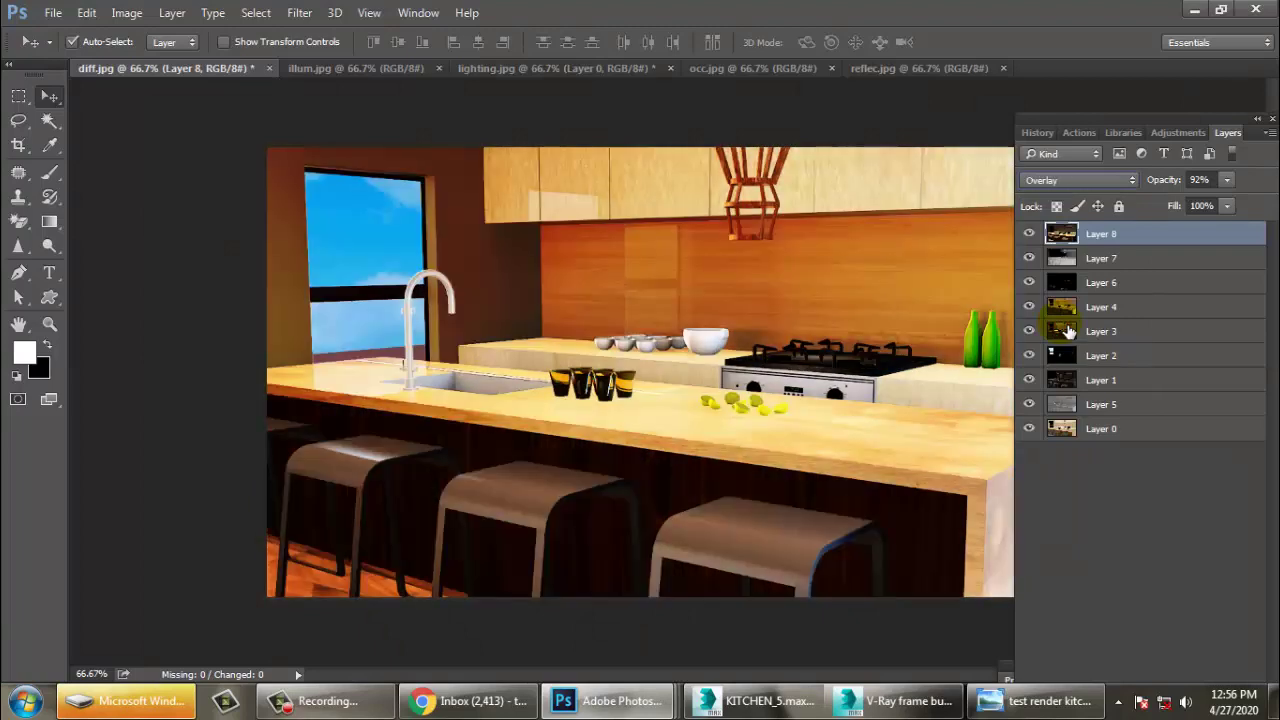
key("Down")
key("Down")
key("Down")
key("Down")
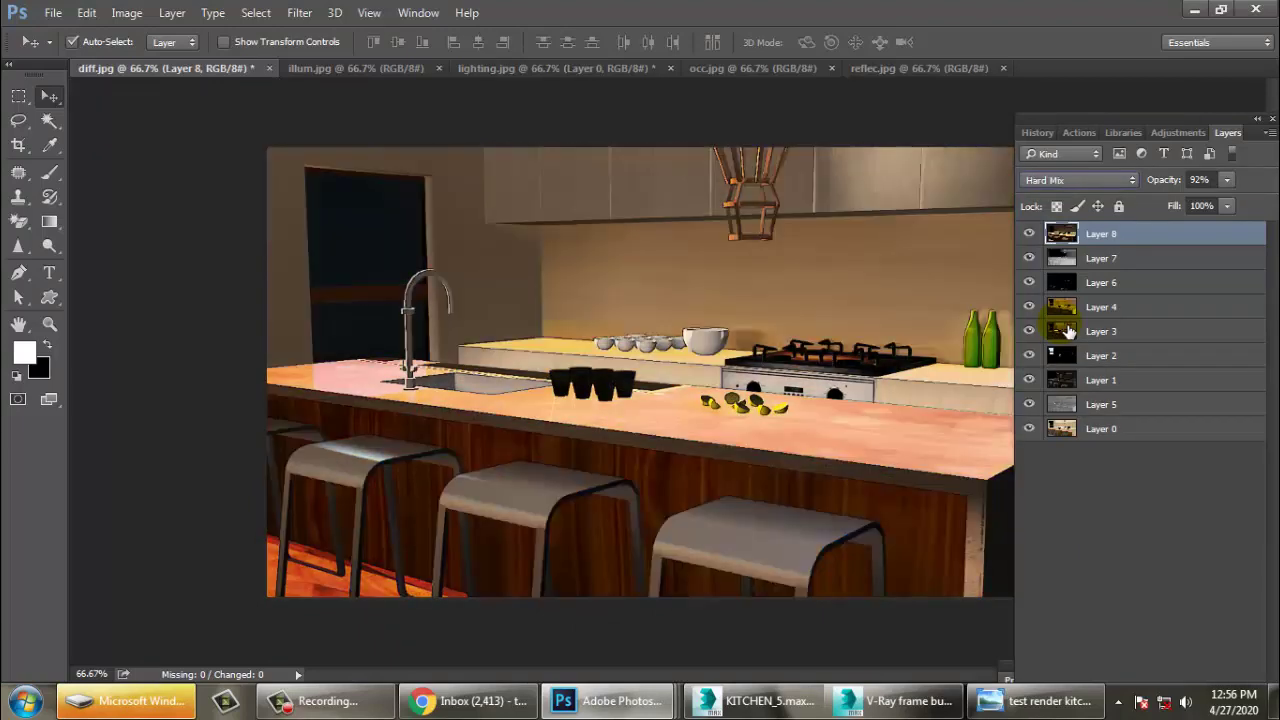
key("Down")
key("Down")
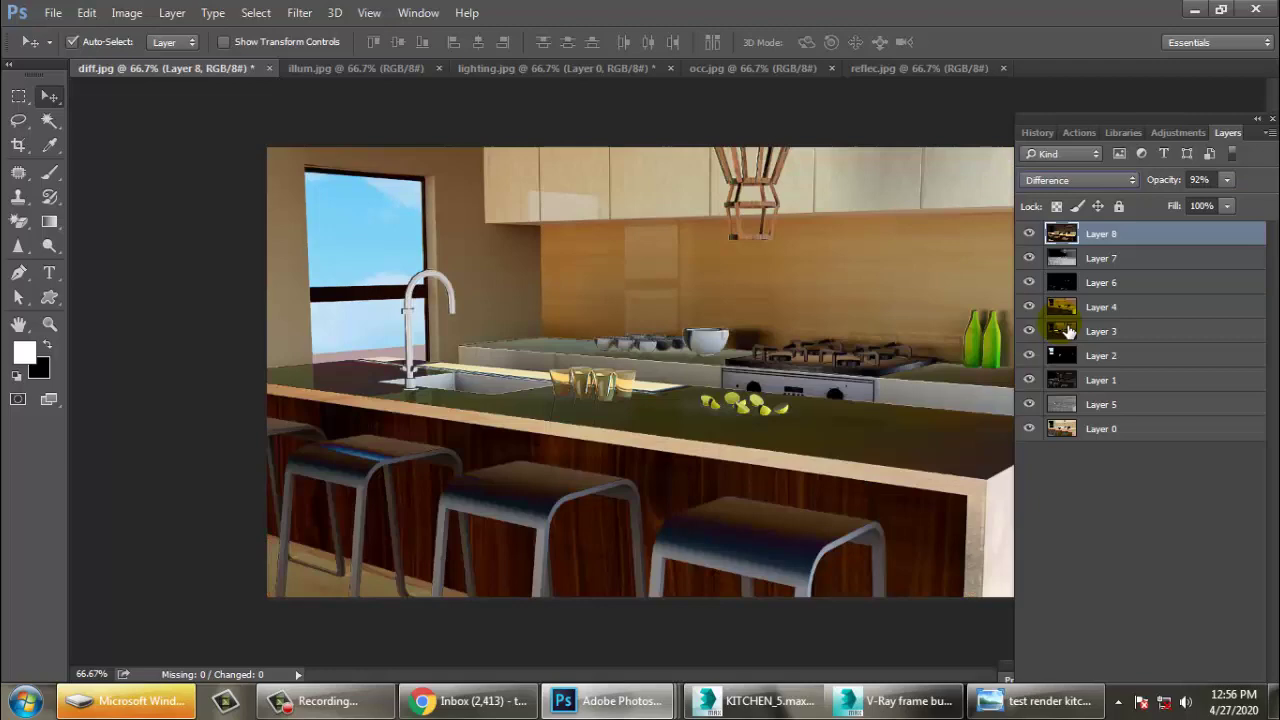
key("Down")
key("Down")
key("Down")
key("Down")
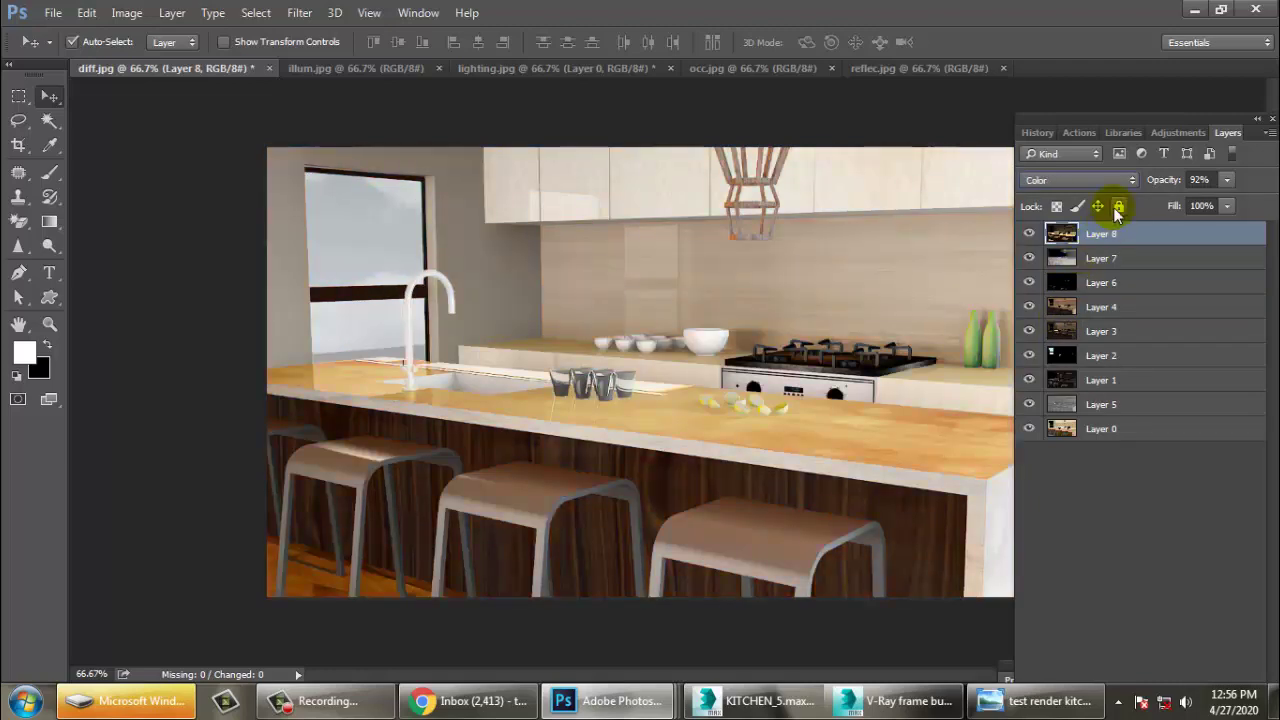
key("Down")
key("Down")
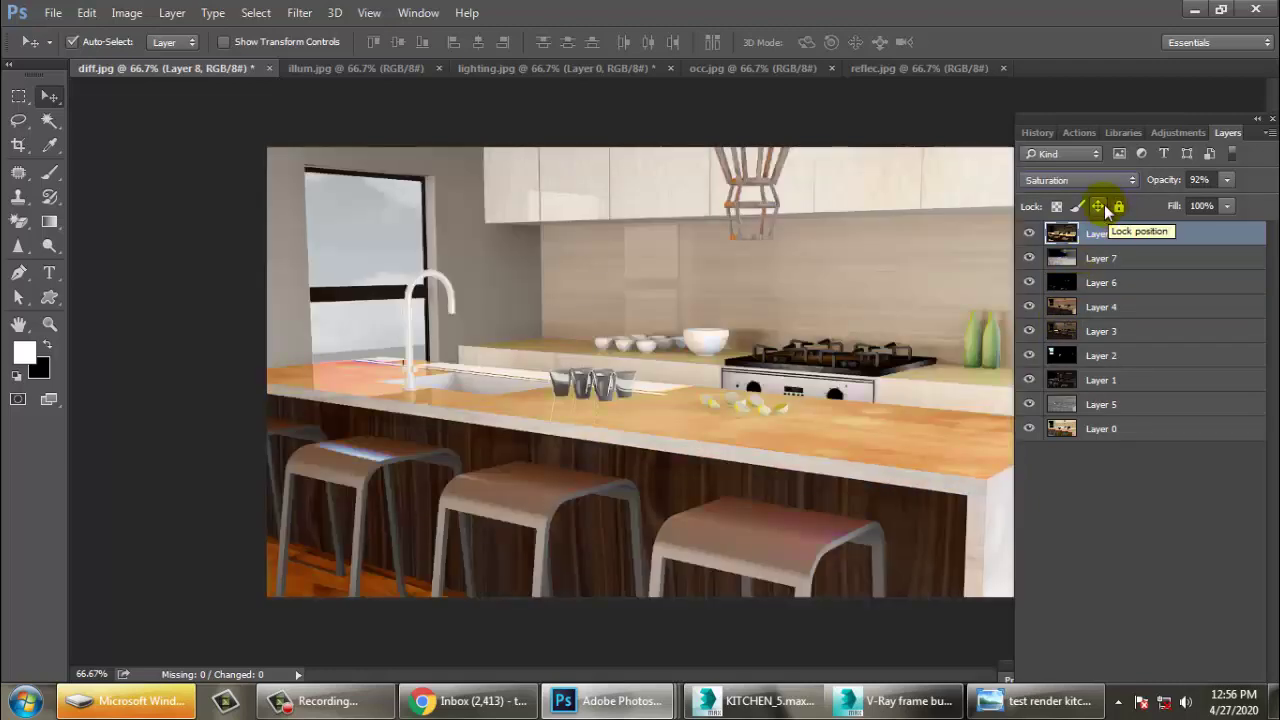
key("Up")
- Compare the shadow layer on and off, then cycle its blend mode again from Normal
left_click(1031, 234)
left_click(1031, 234)
left_click(1034, 236)
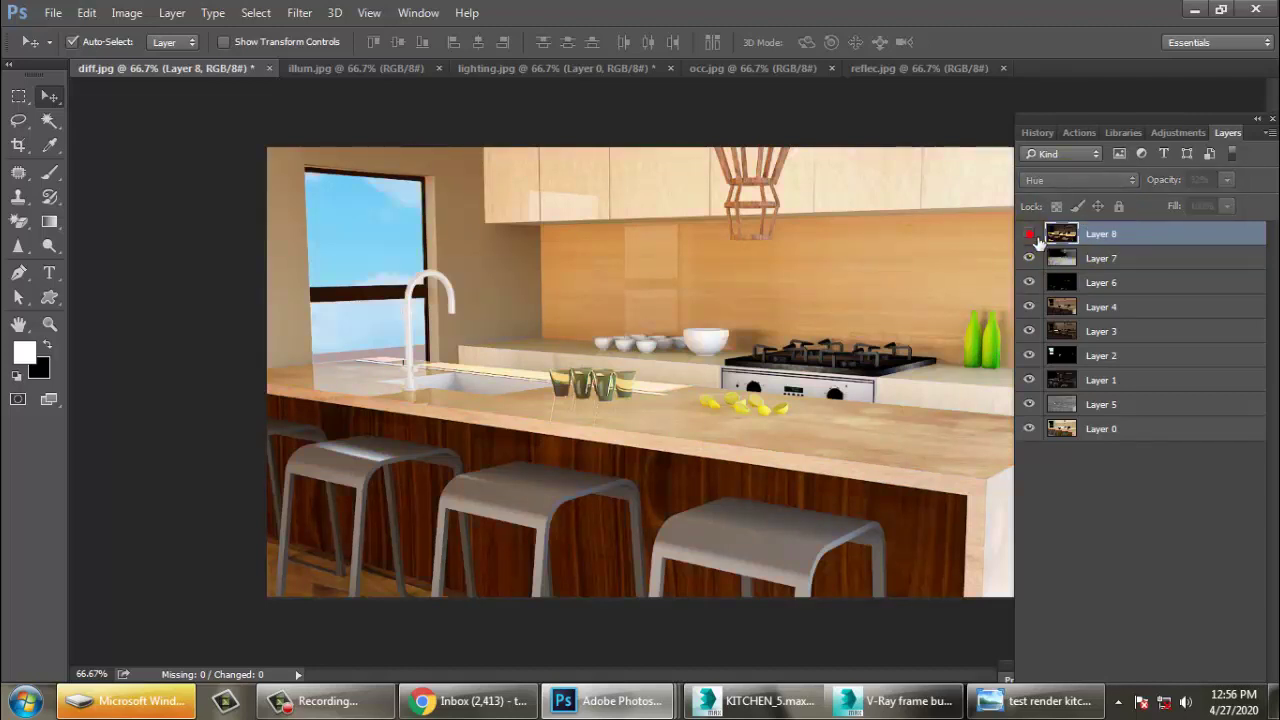
left_click(1034, 236)
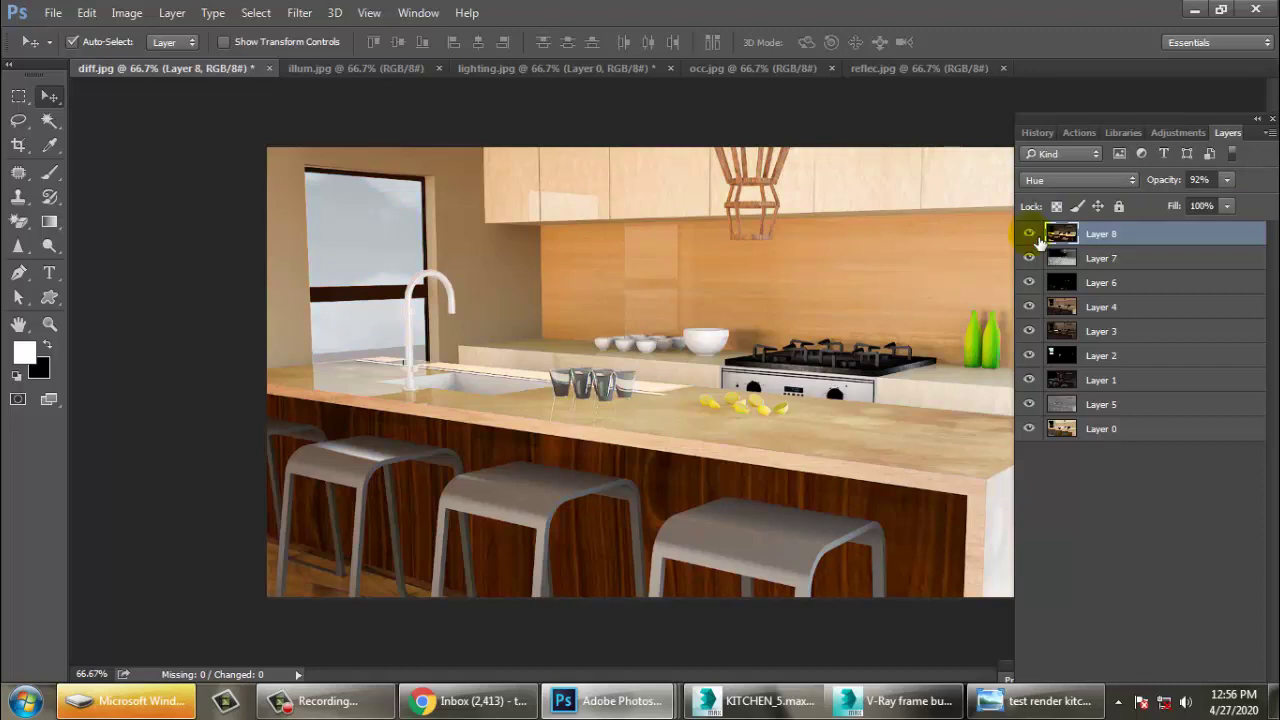
left_click(1072, 181)
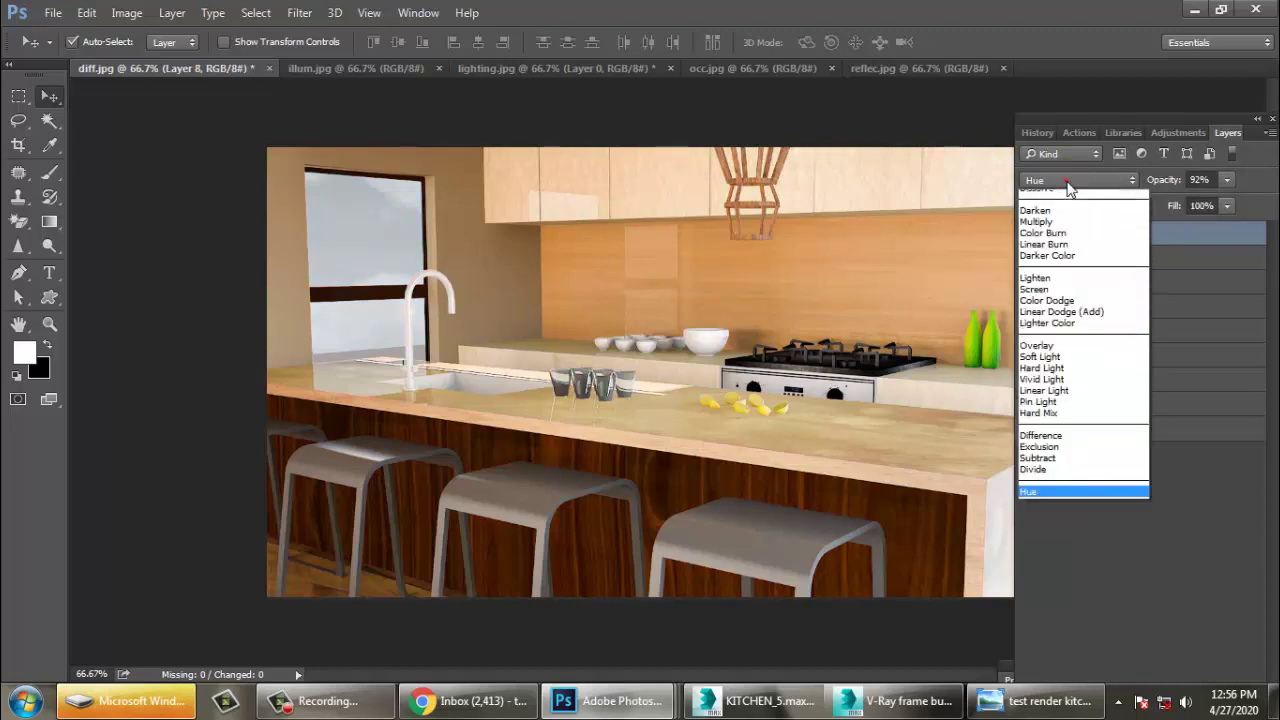
left_click(1072, 197)
key("Down")
key("Down")
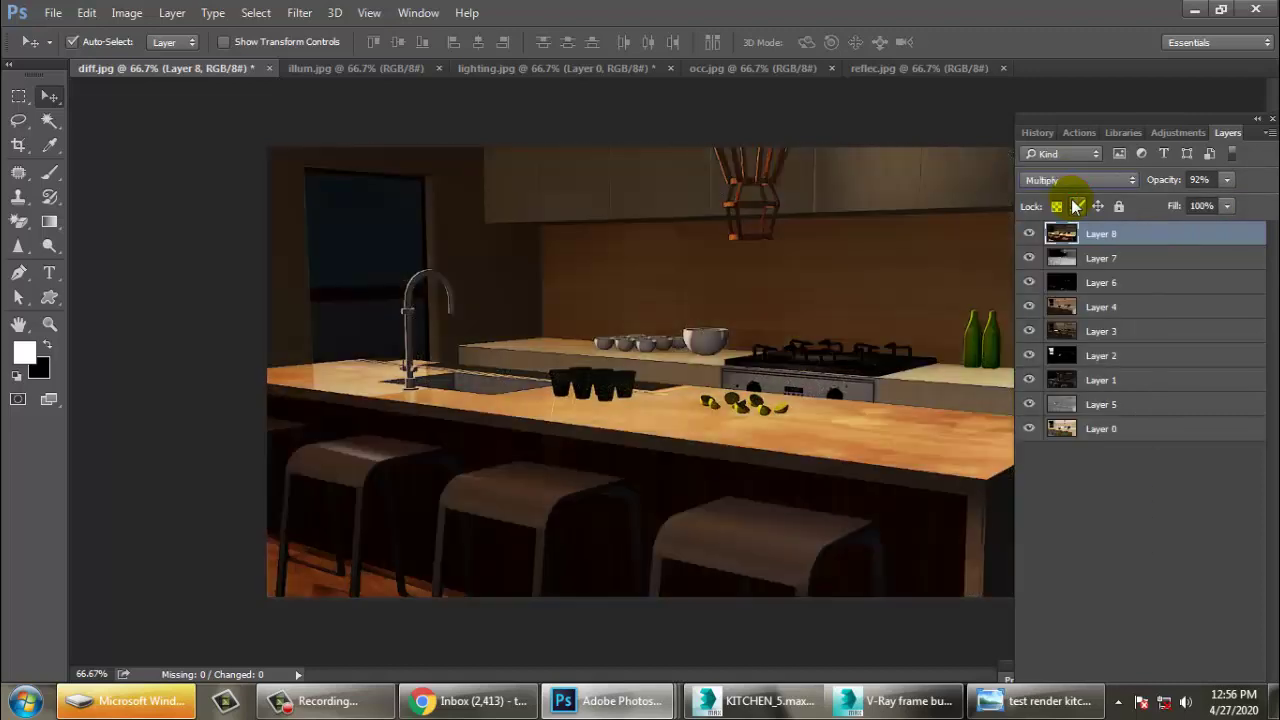
key("Down")
key("Down")
key("Down")
key("Down")
key("Down")
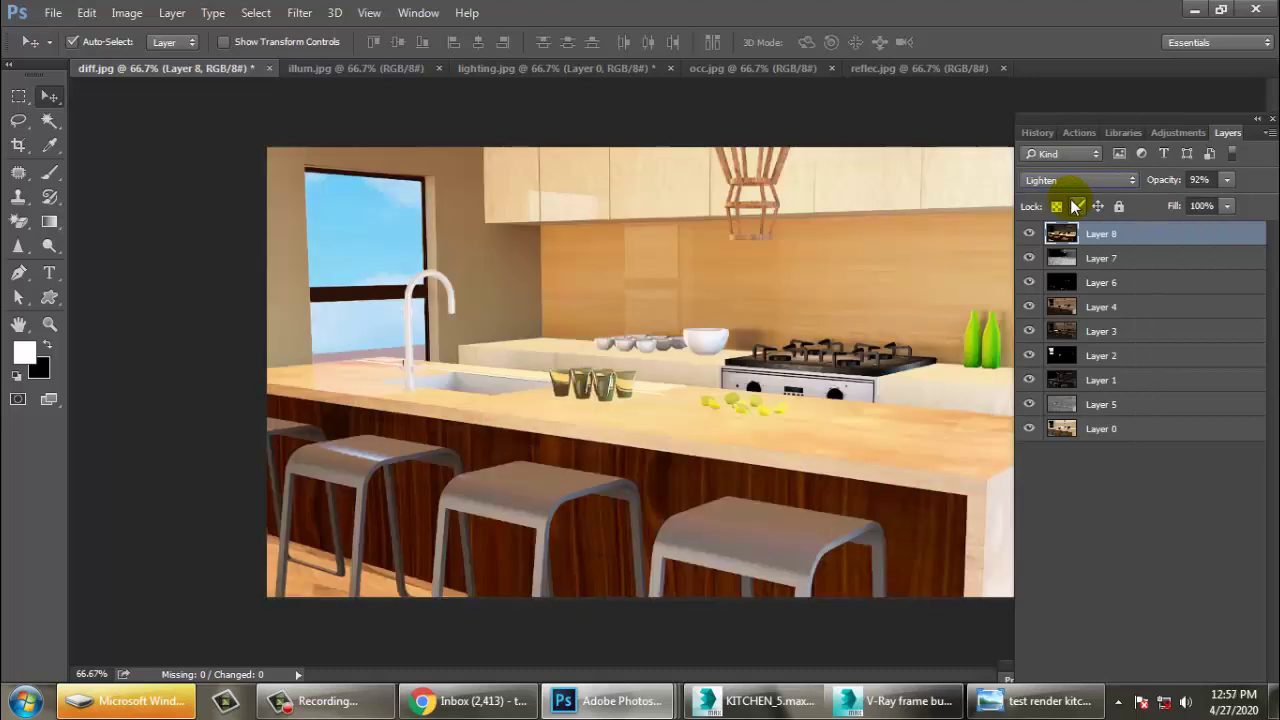
- Compare Layer 8 over the countertop and lower its opacity to about 48%
left_click(1030, 236)
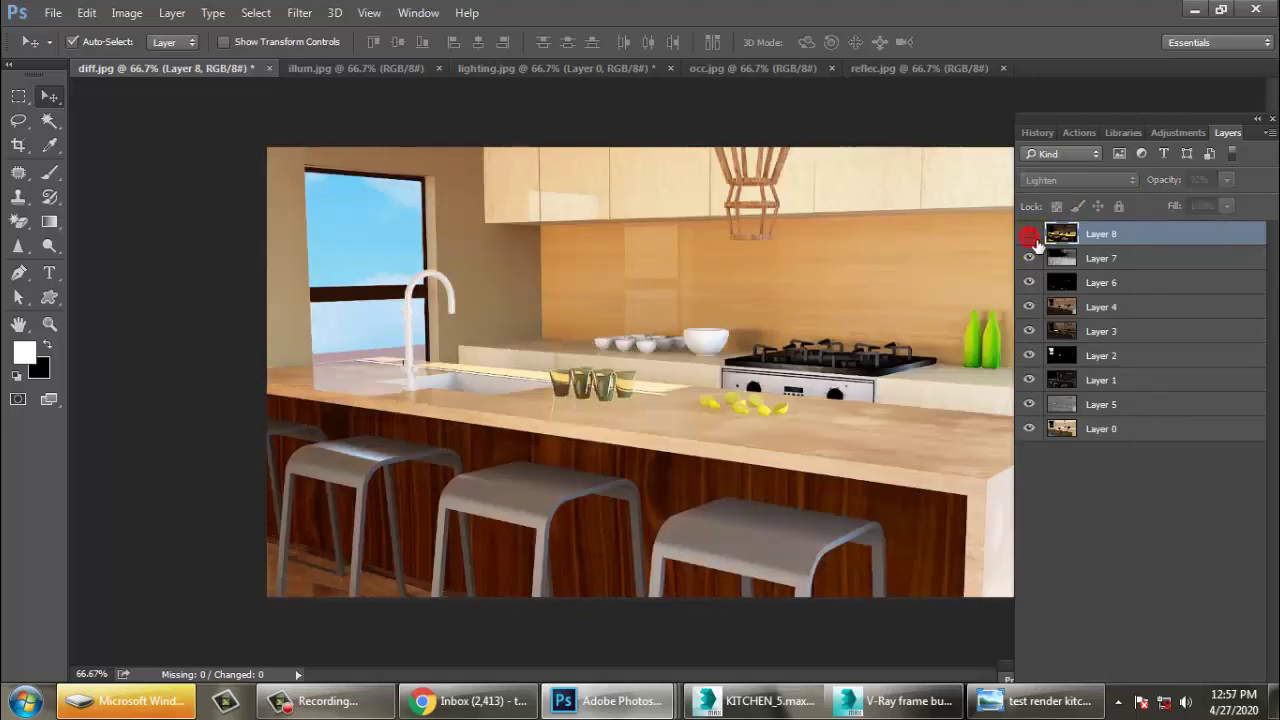
left_click(1029, 234)
left_click(1029, 234)
left_click(1029, 234)
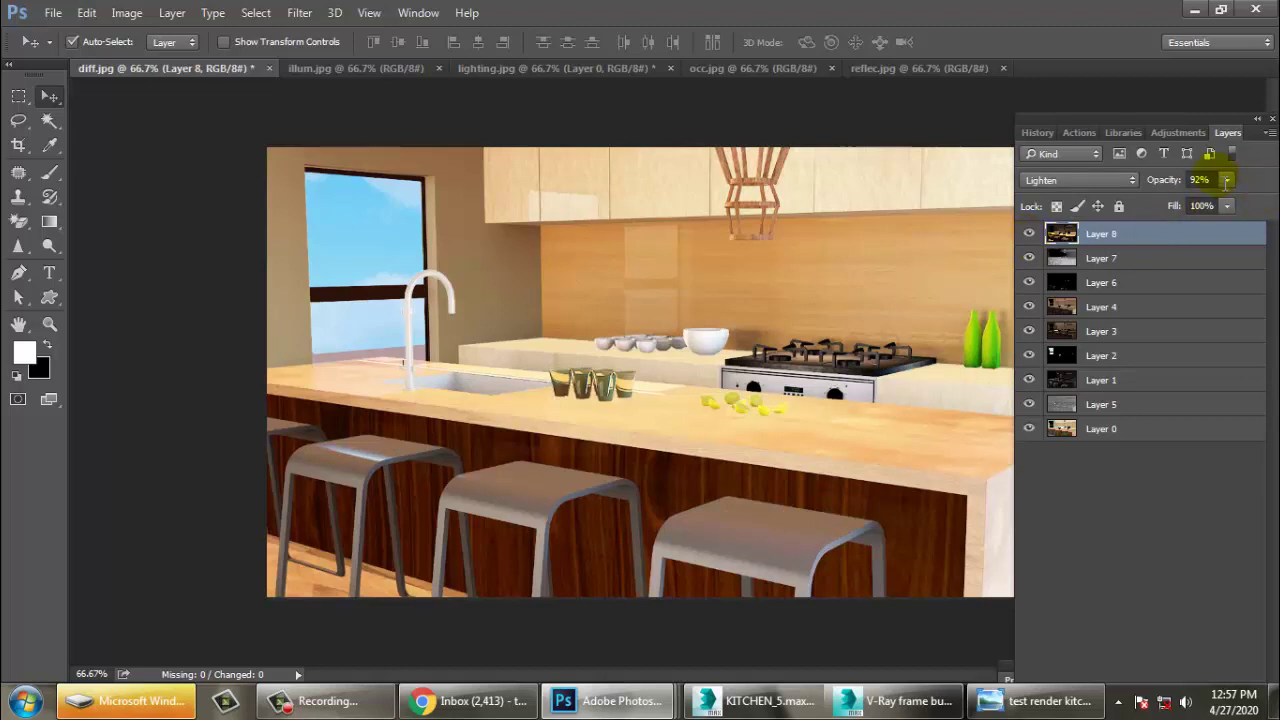
left_click(1226, 181)
left_click_drag(1230, 205, 1191, 202)
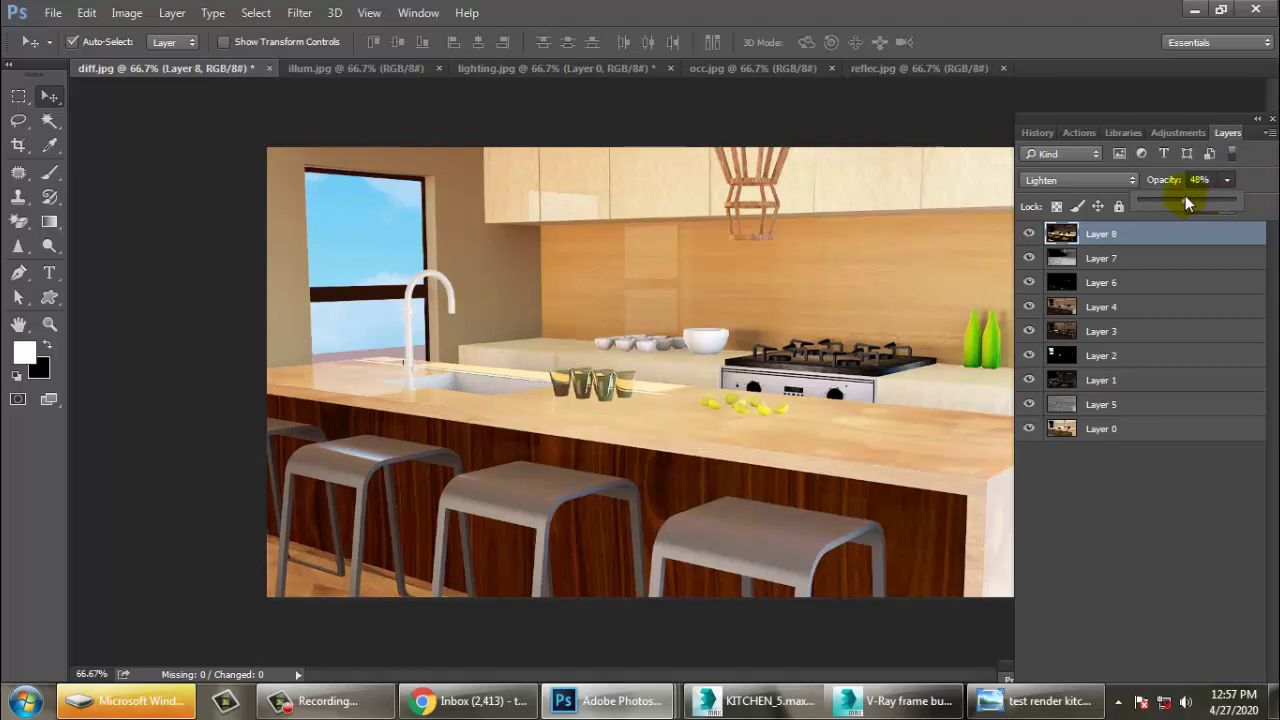
- Solo Layer 0, then switch Layers 3, 4, 6, 7 and 8 back on one by one
left_click(92, 77)
left_click(1129, 439)
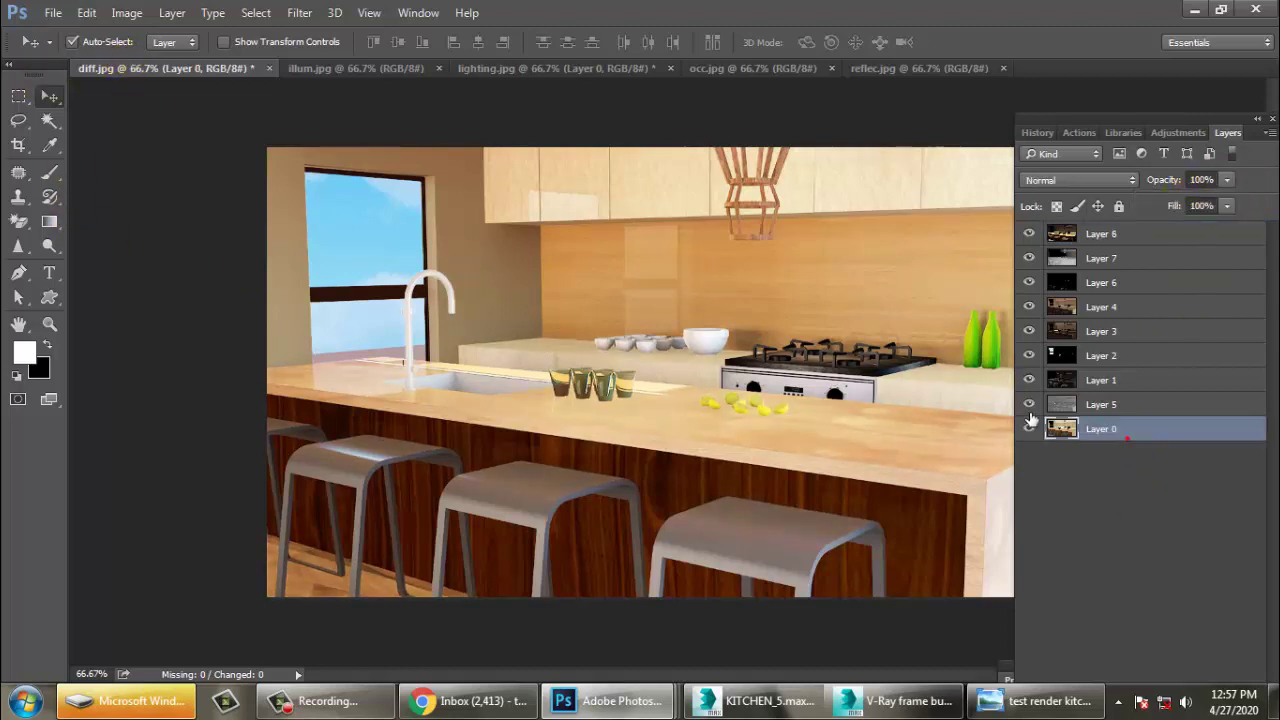
mouse_move(1029, 233)
left_mouse_down()
mouse_move(1030, 410)
mouse_move(1030, 356)
left_mouse_up()
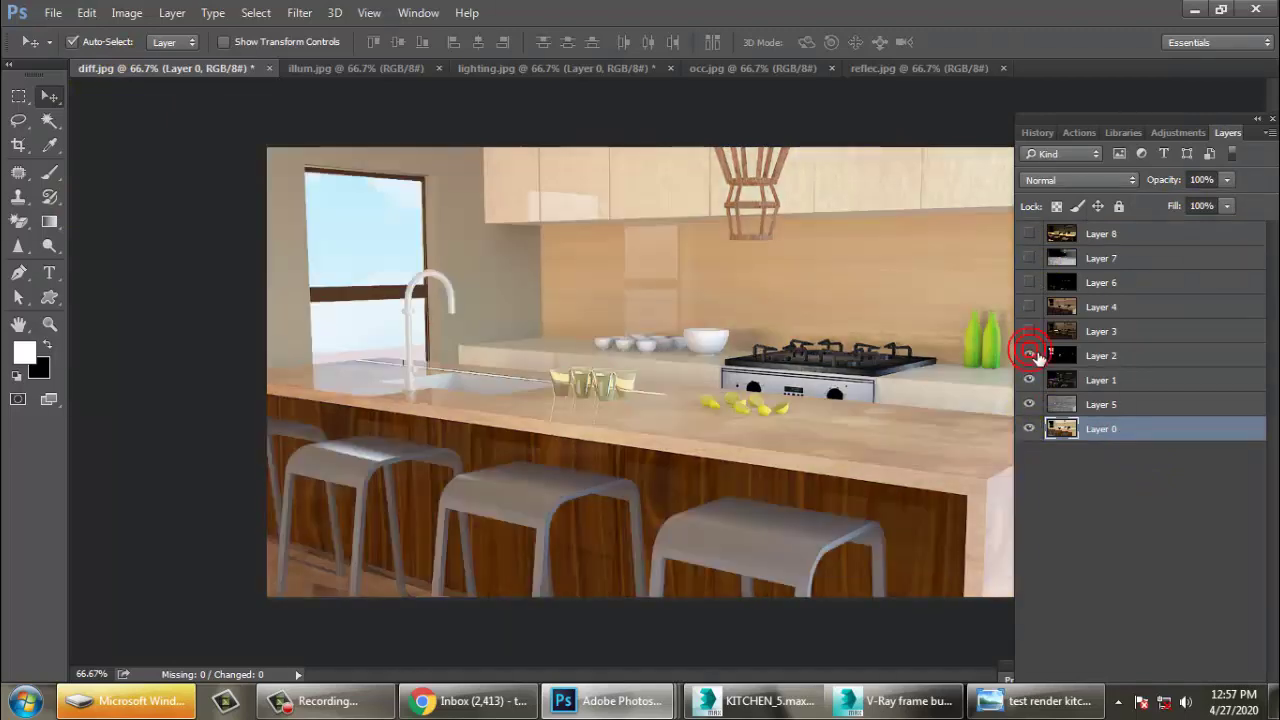
left_click(1029, 331)
left_click(1029, 306)
left_click(1029, 282)
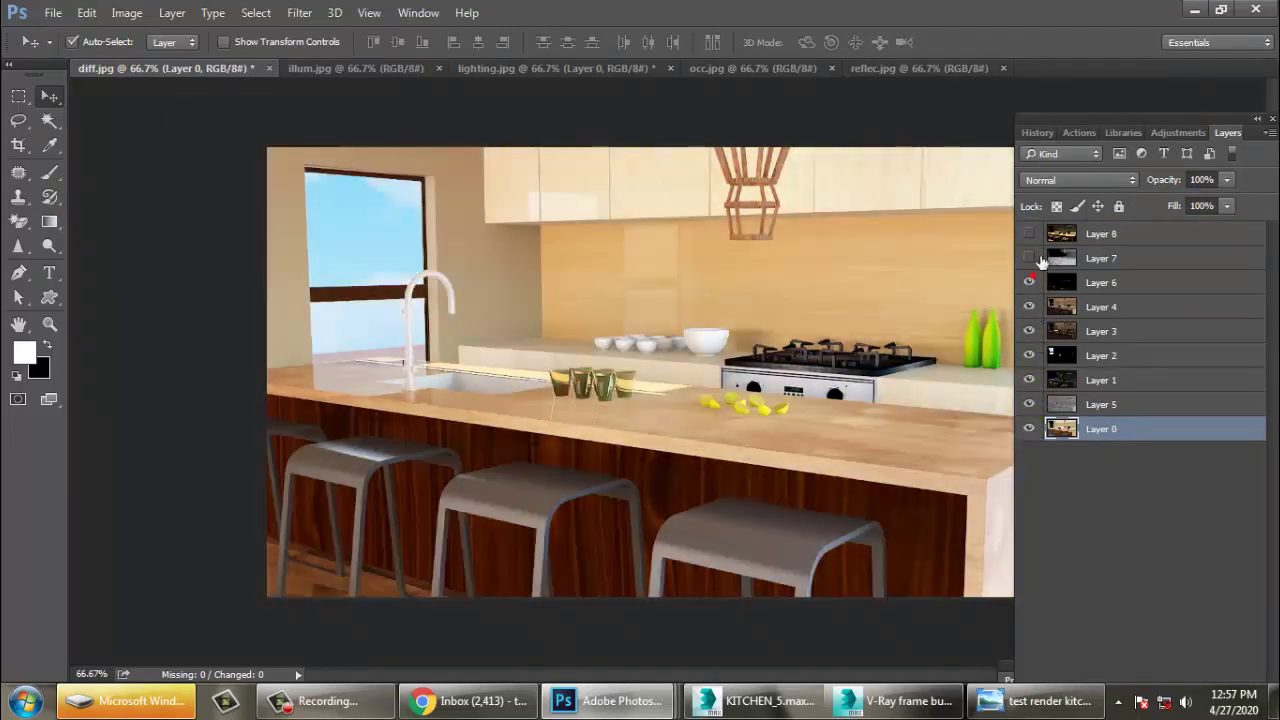
left_click(1029, 258)
left_click(1029, 233)
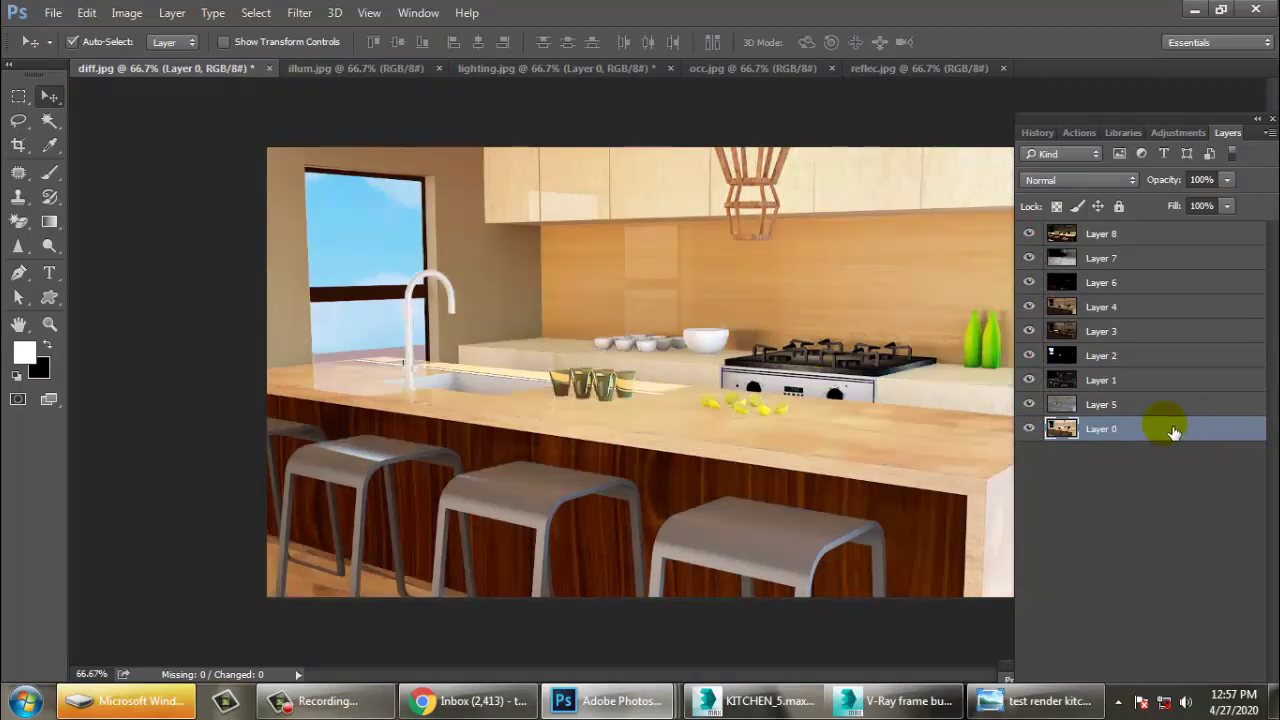
- Close the Image menu without choosing anything, then dock the layer list at full window height
left_click(145, 14)
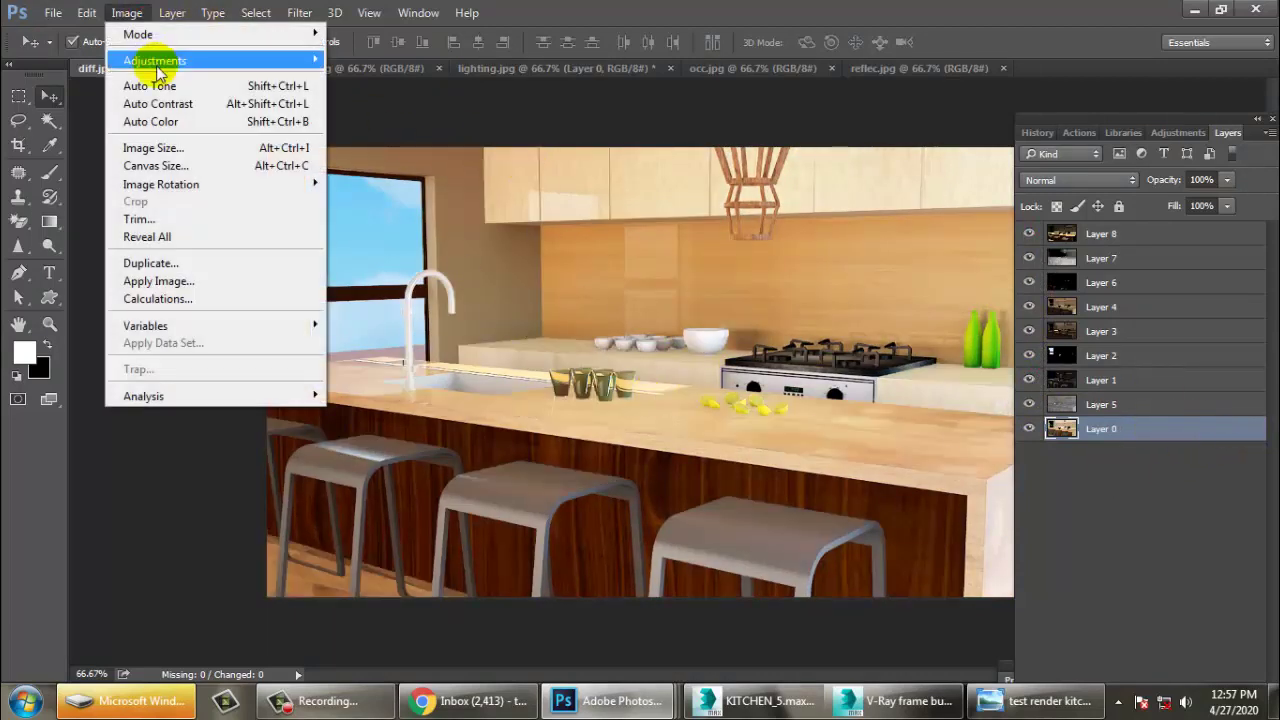
mouse_move(155, 61)
left_click(1198, 543)
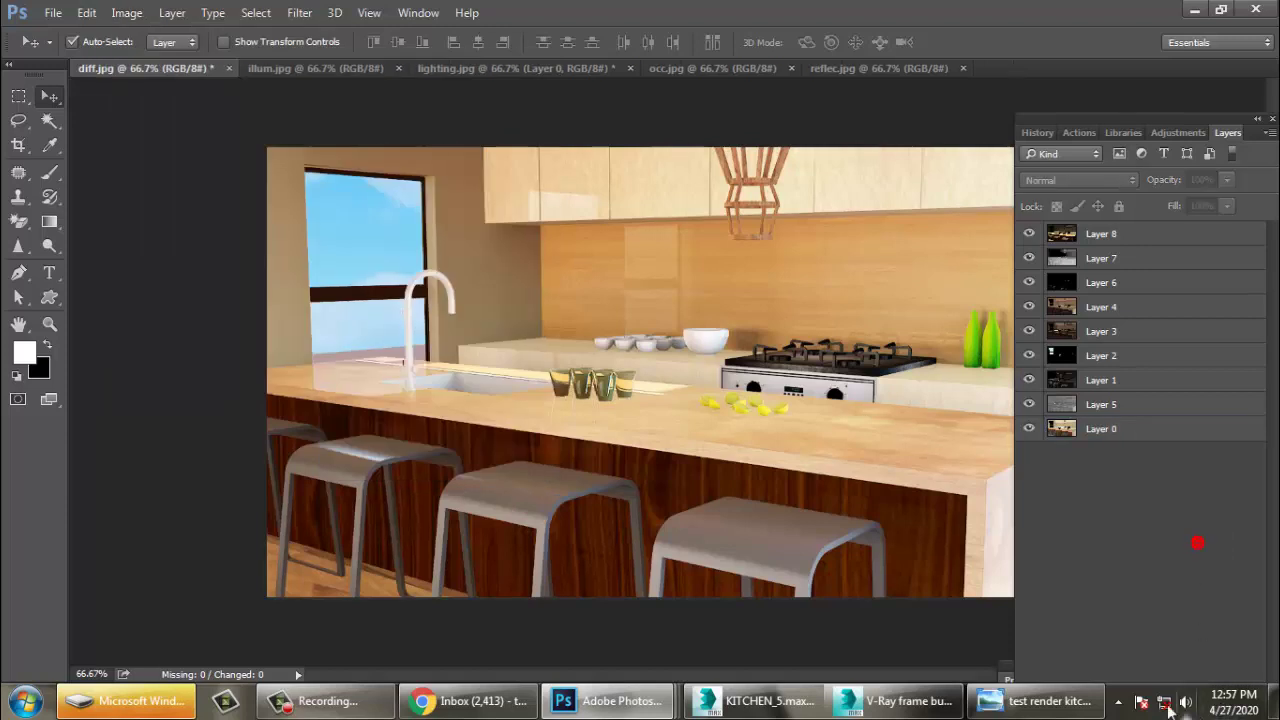
left_click_drag(1117, 117, 1102, 71)
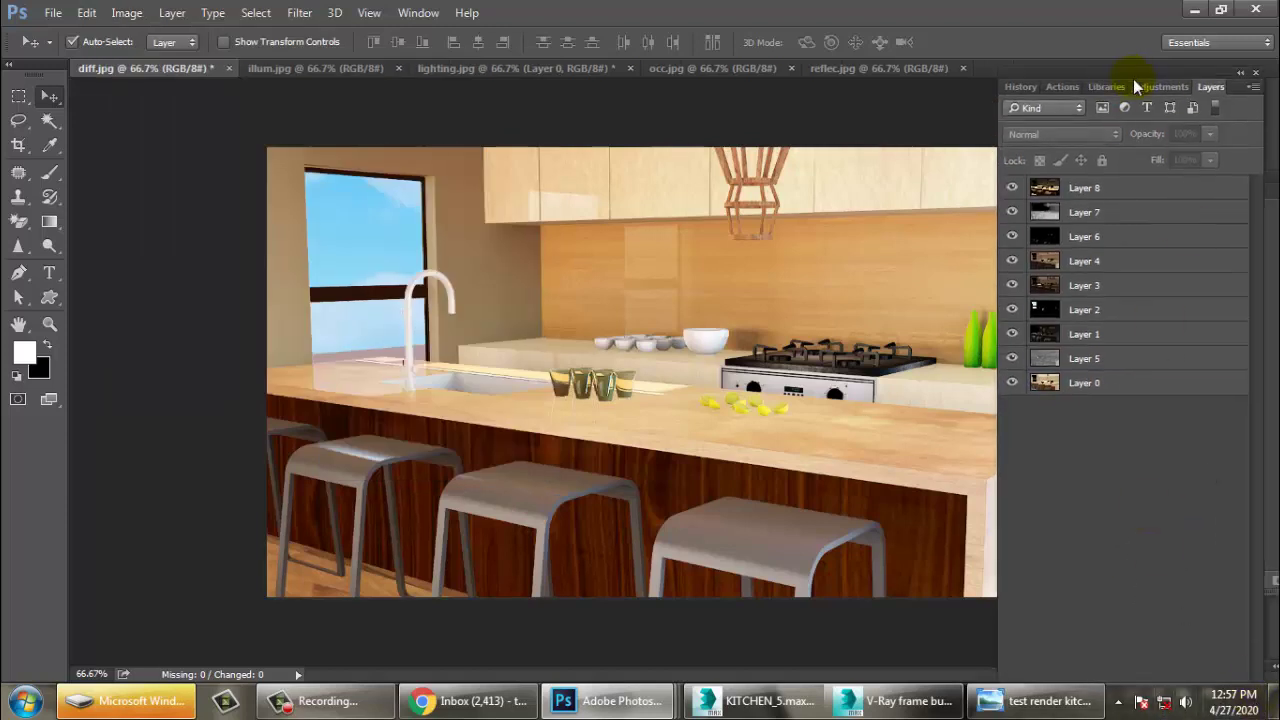
left_click_drag(1240, 92, 1244, 42)
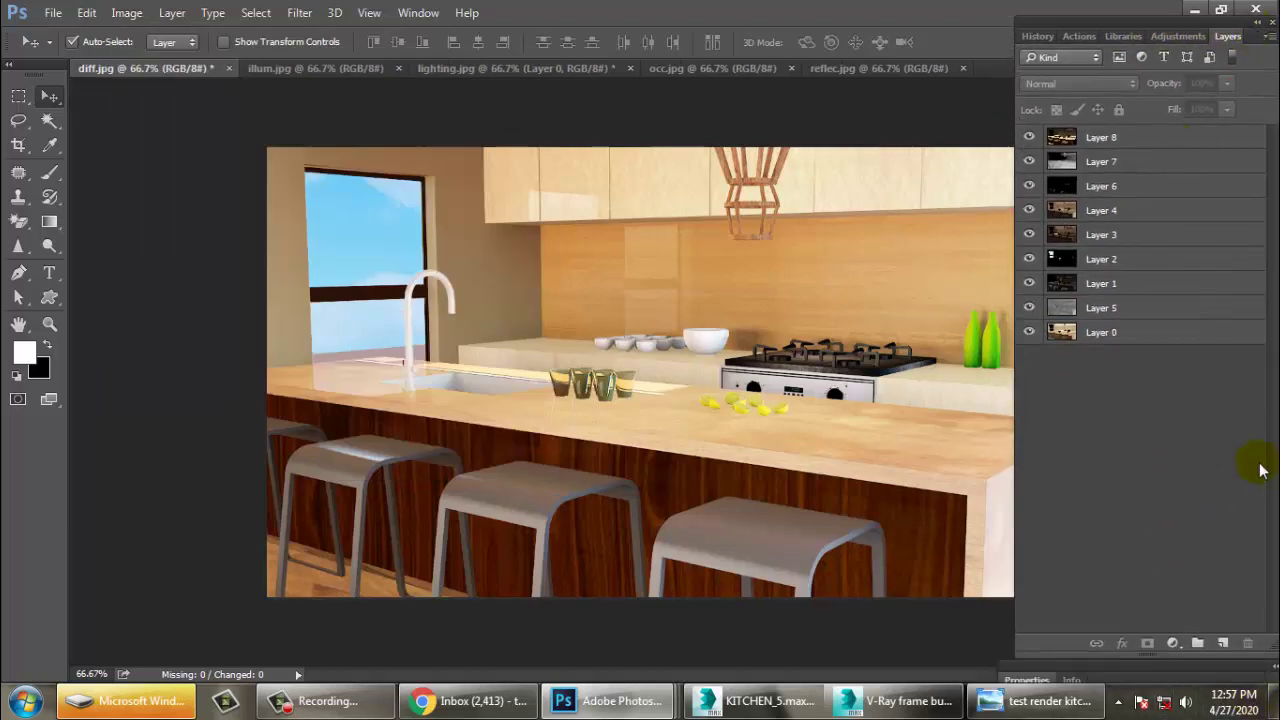
- Add a Color Balance adjustment layer with its settings targeted and float the Layers panel
left_click(1173, 643)
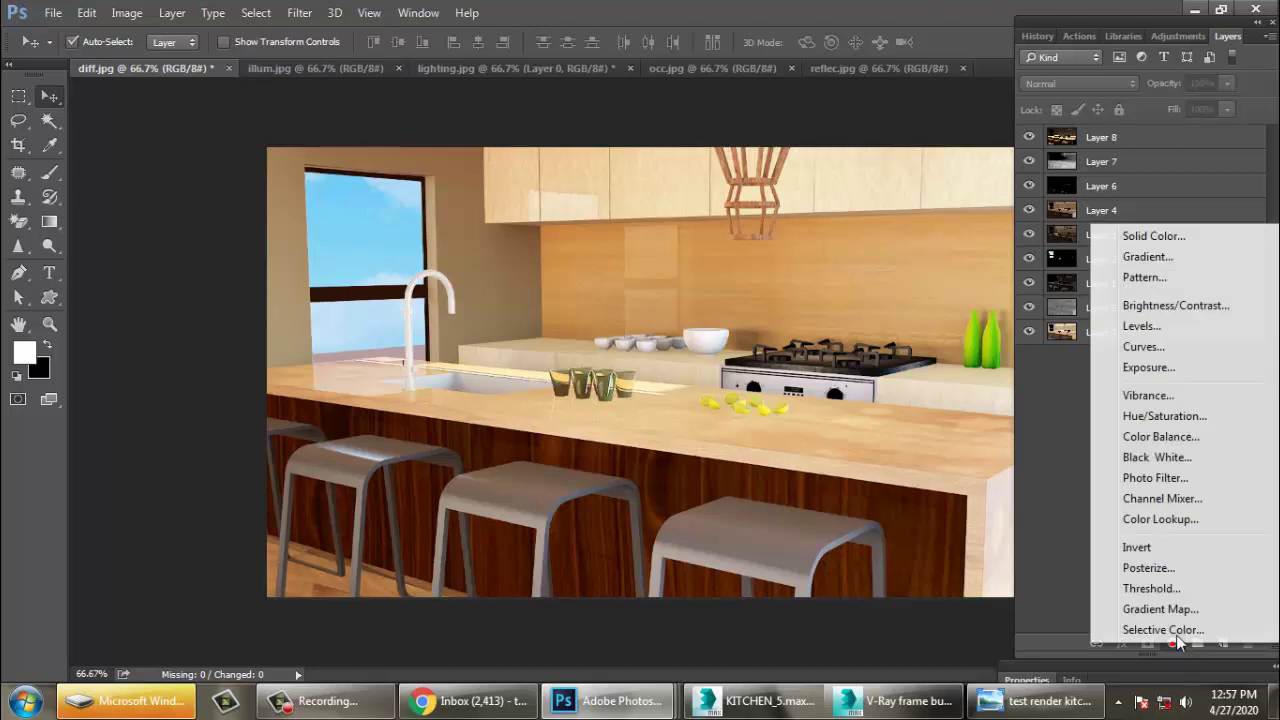
left_click(1185, 436)
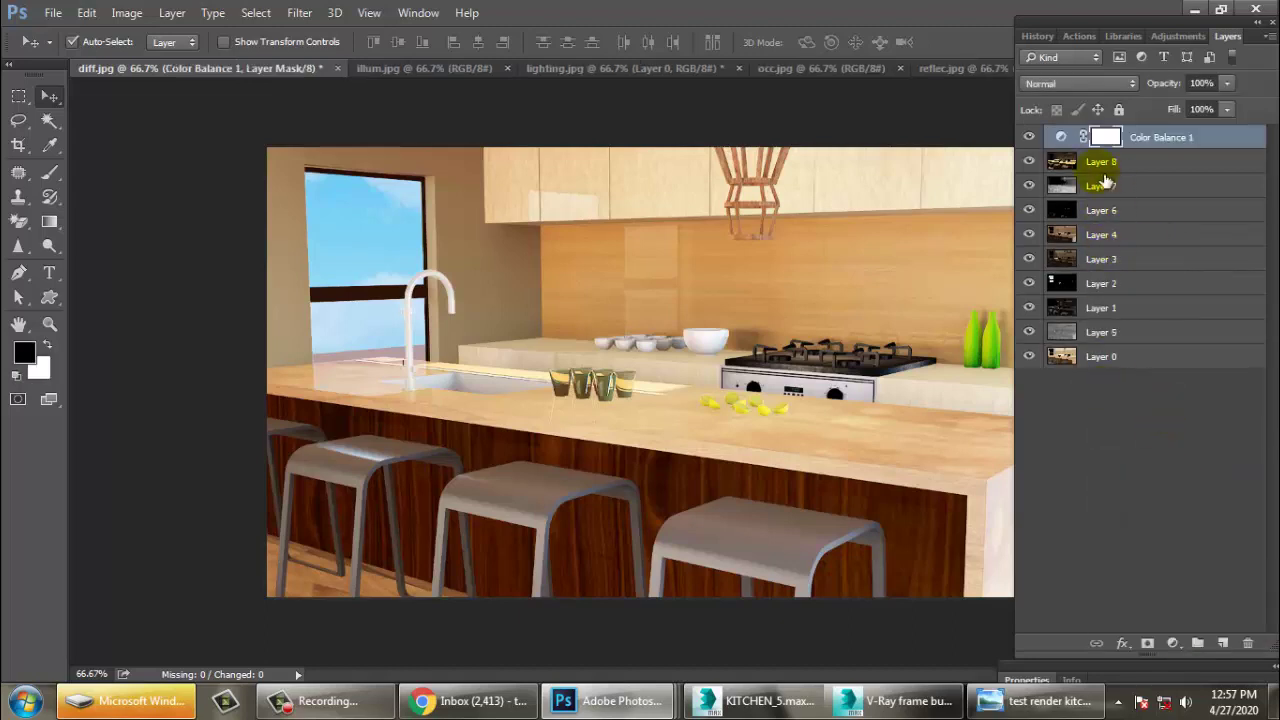
left_click(1062, 137)
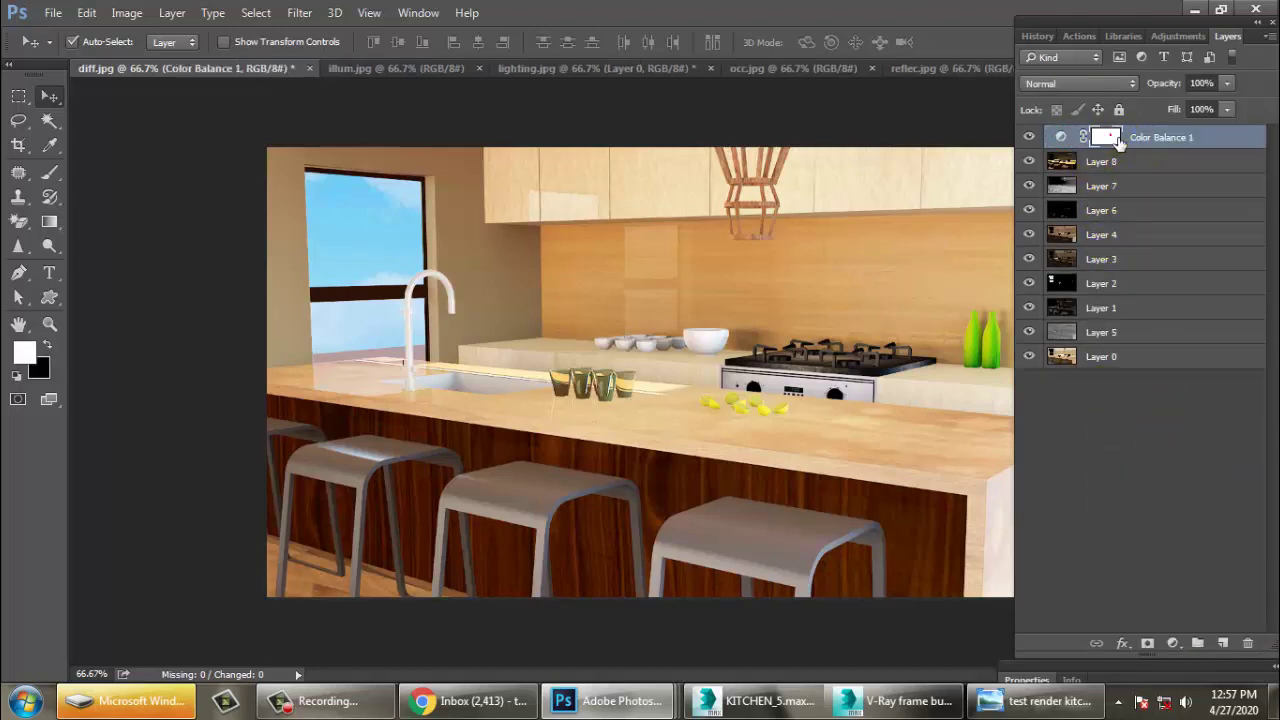
left_click(1105, 137)
left_click(1062, 140)
mouse_move(1265, 40)
left_mouse_down()
mouse_move(1203, 334)
mouse_move(1129, 40)
left_mouse_up()
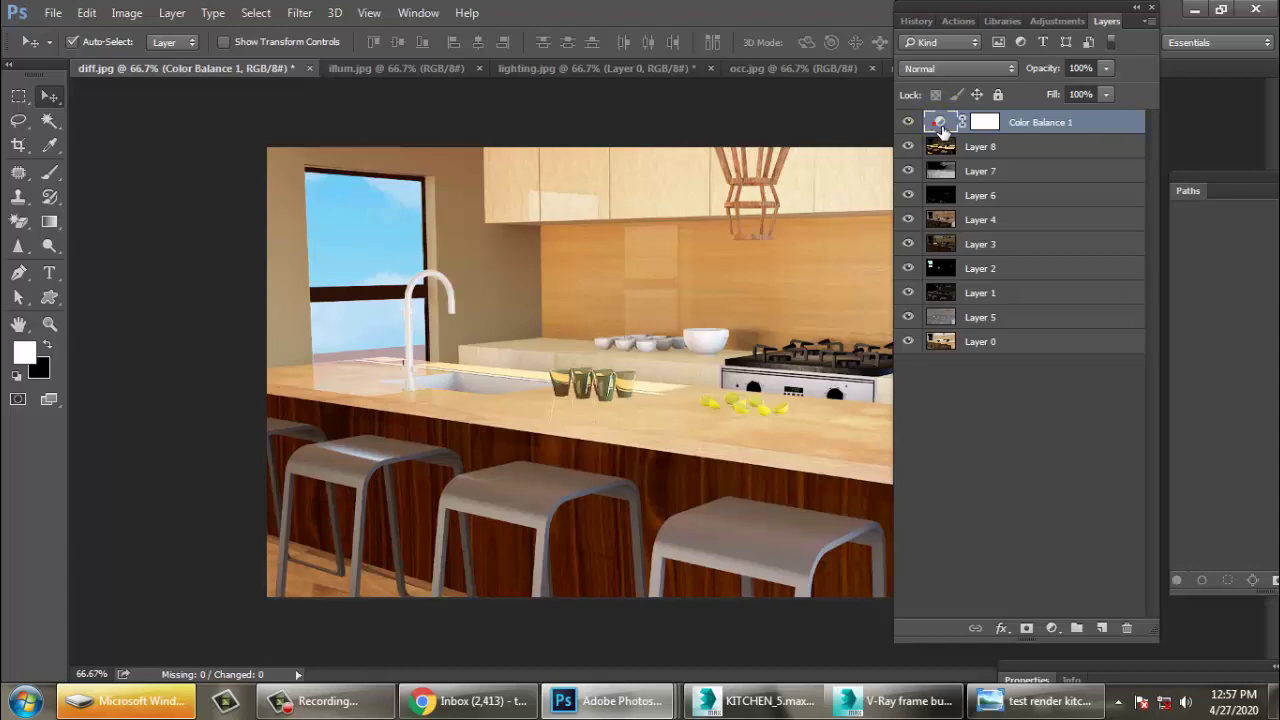
- Shift the Color Balance midtones slightly toward cyan and toward yellow
left_click(985, 122)
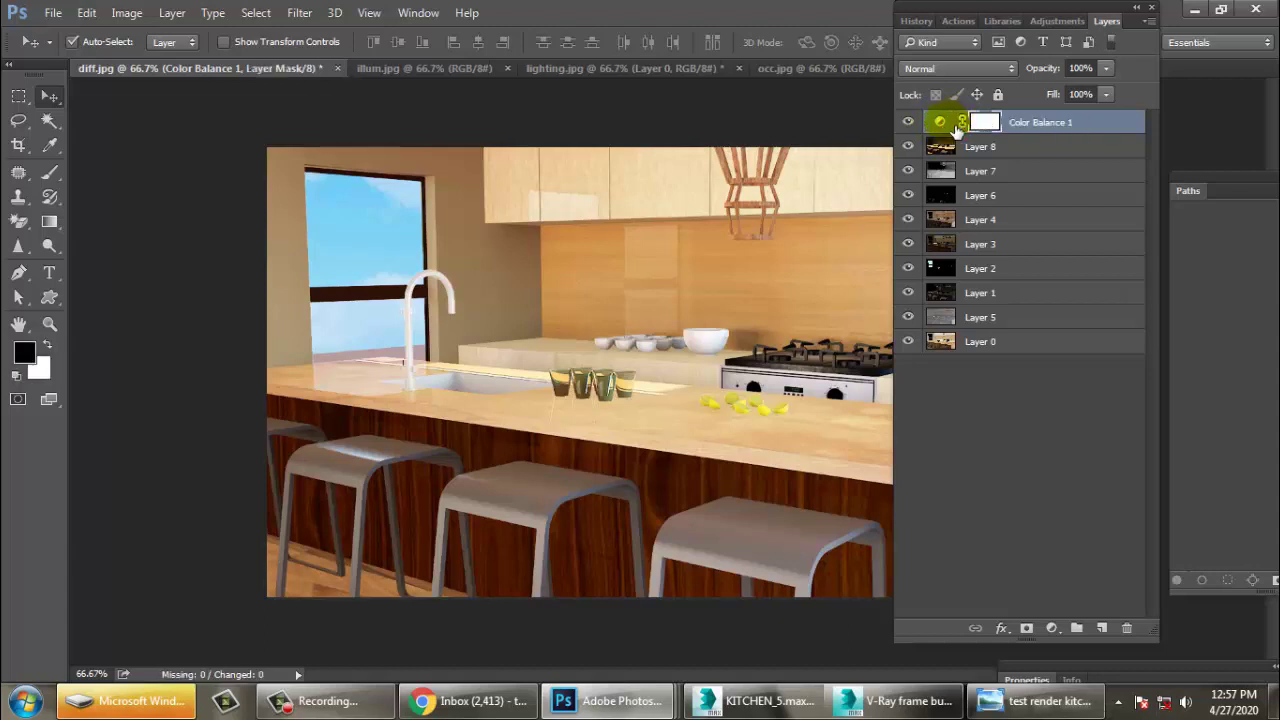
left_click(940, 122)
left_click_drag(1076, 662, 158, 162)
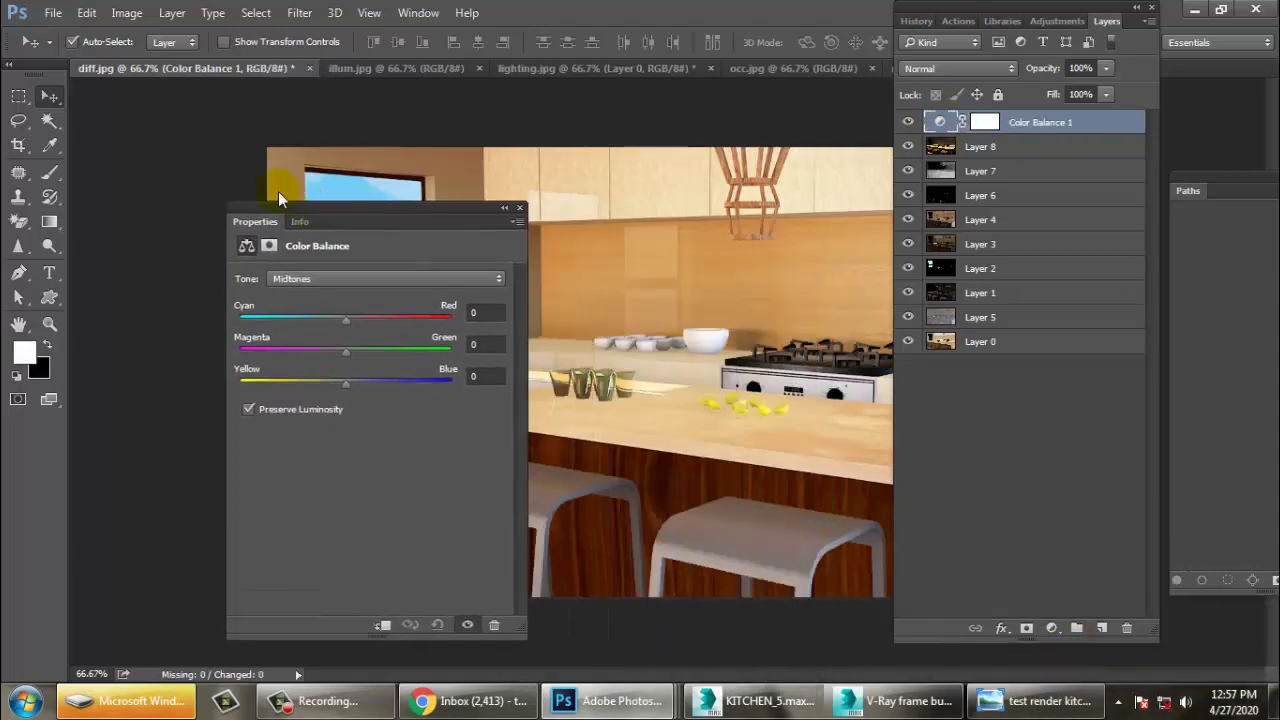
left_click_drag(243, 264, 201, 267)
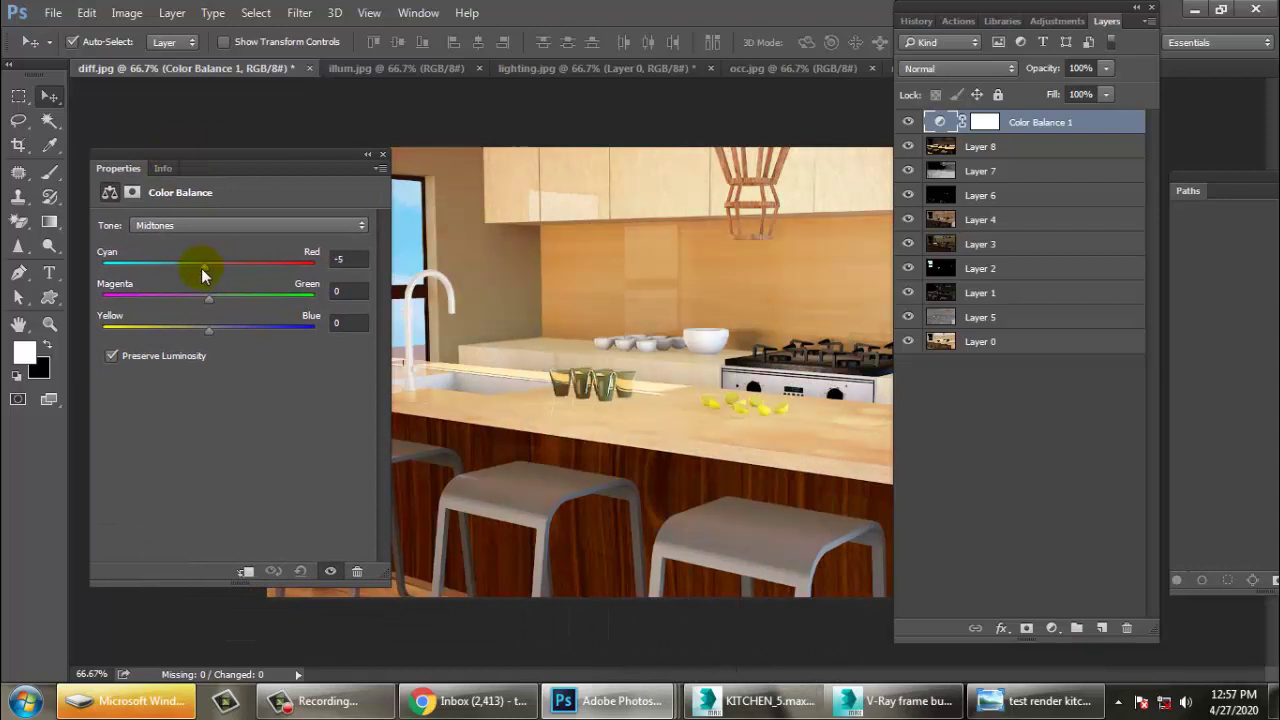
left_click_drag(210, 330, 201, 330)
left_click(605, 322)
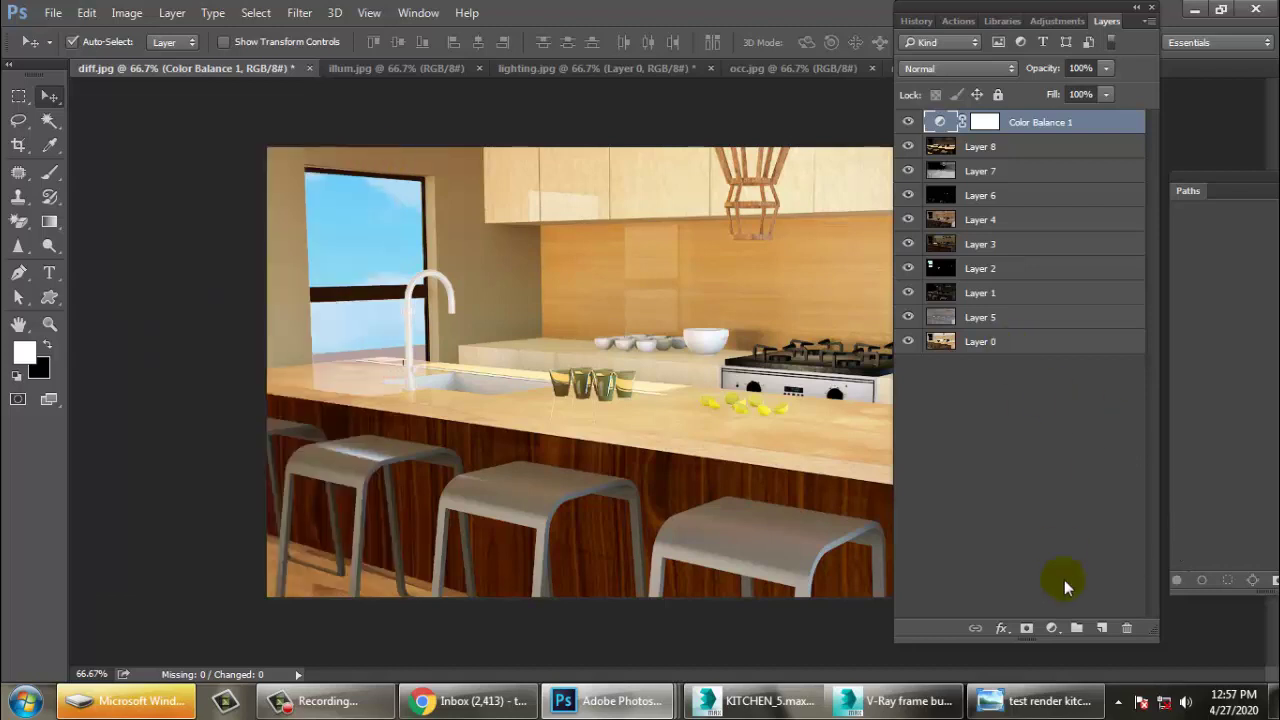
- Add a Photo Filter layer using Cooling Filter (82) at a faint 4% density
left_click(1053, 628)
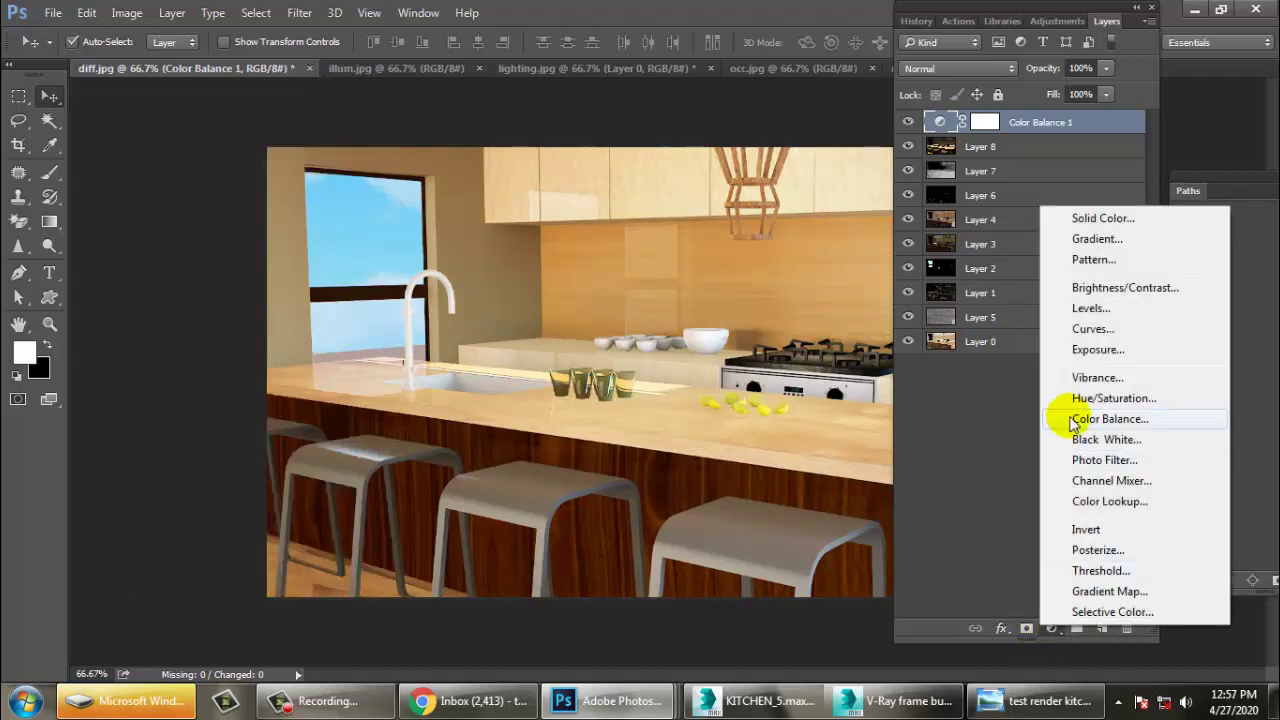
left_click(1110, 454)
left_click(319, 226)
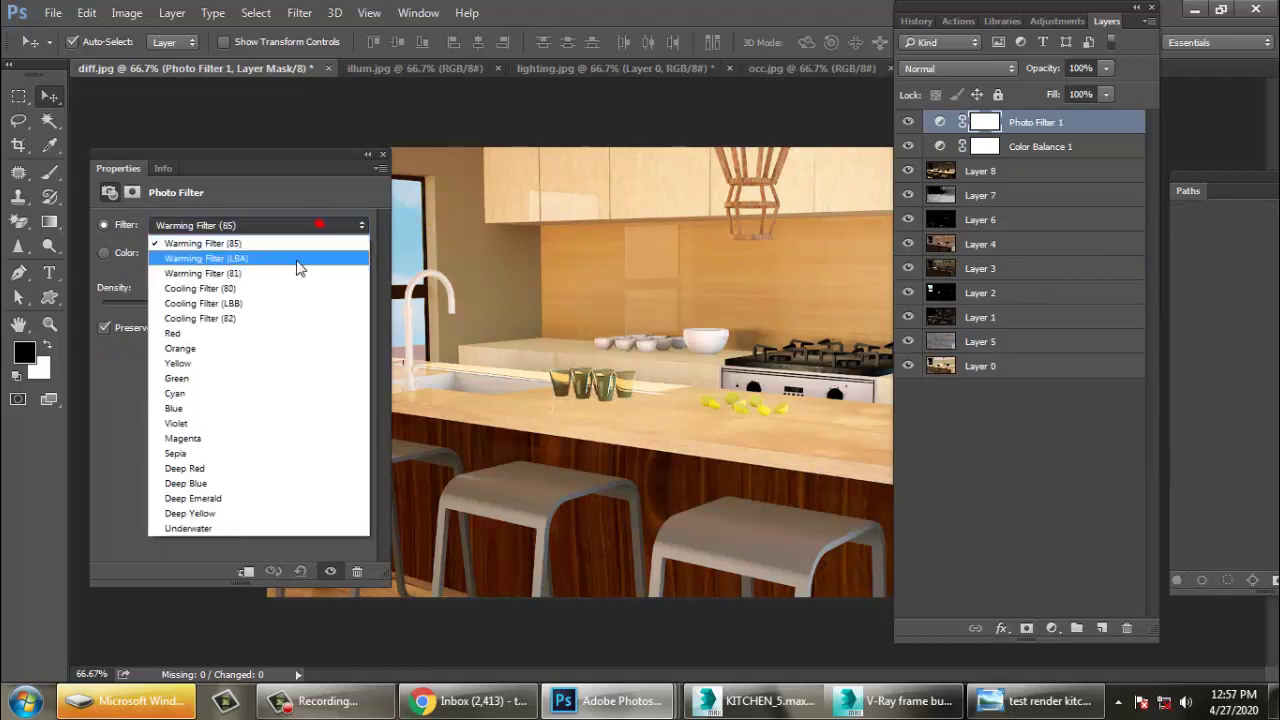
left_click(293, 258)
key("Down")
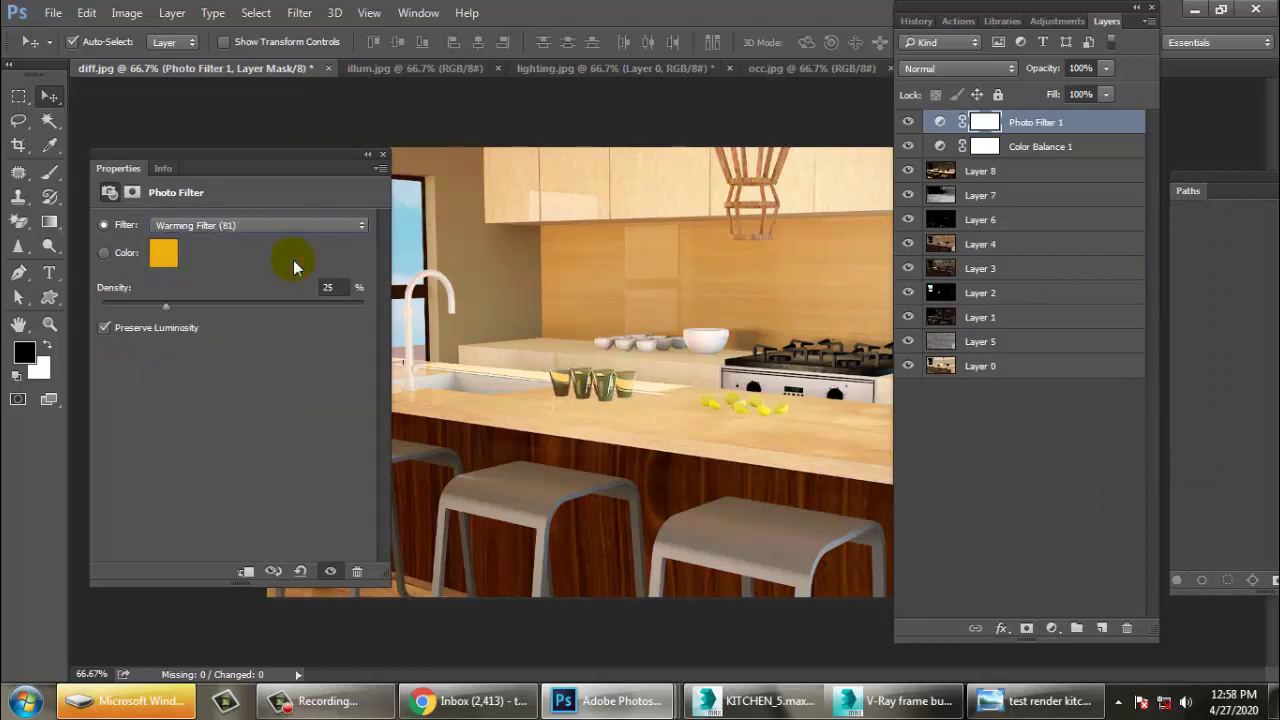
key("Down")
key("Down")
key("Down")
key("Down")
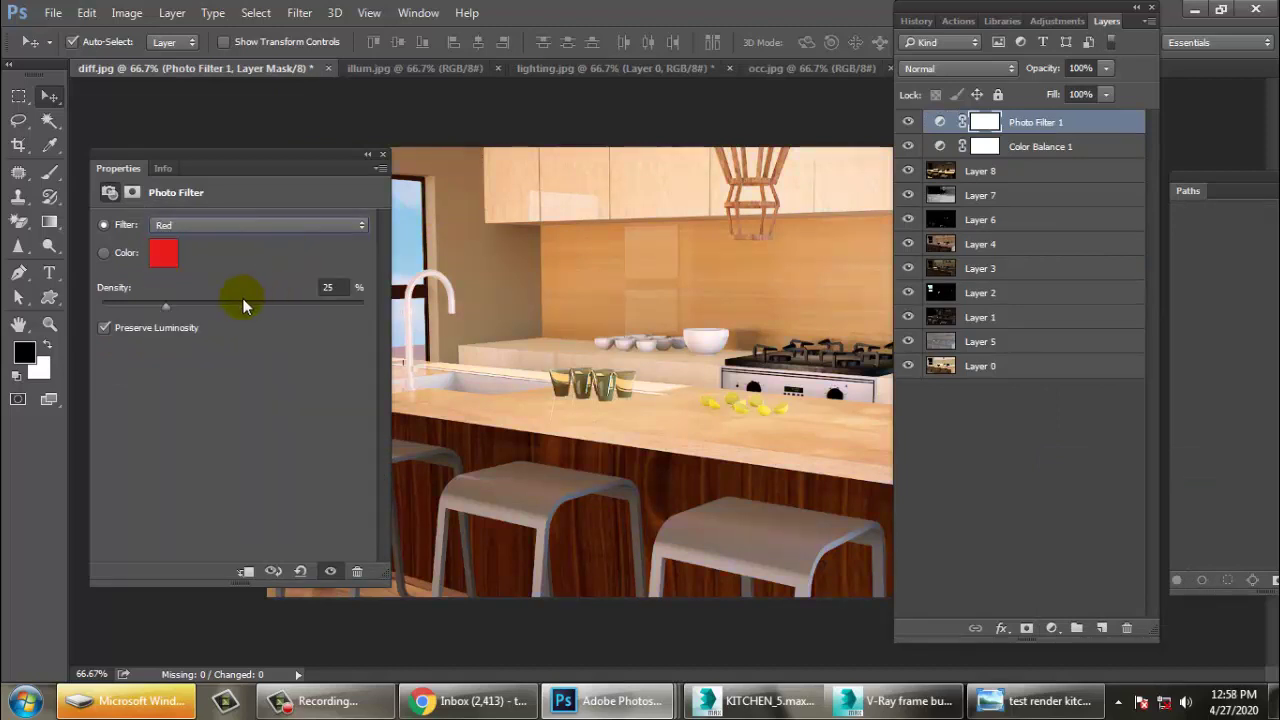
key("Up")
key("Up")
key("Down")
left_click_drag(154, 316, 129, 316)
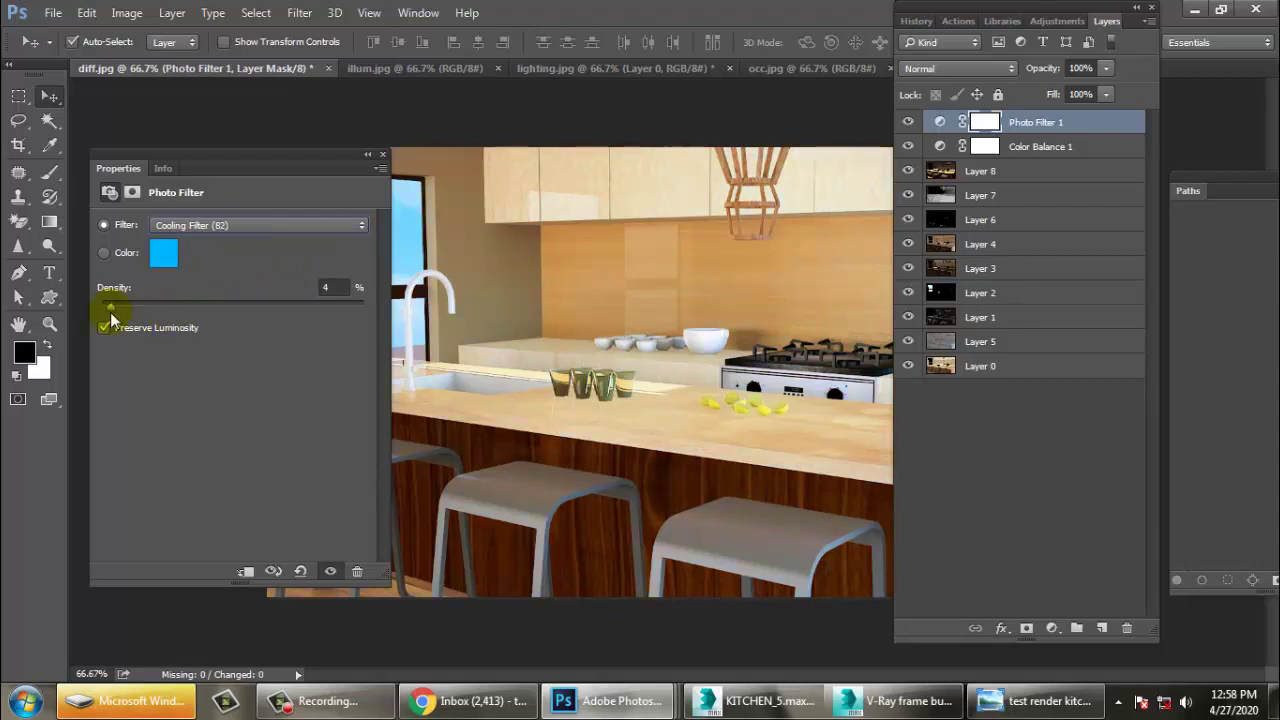
left_click(382, 156)
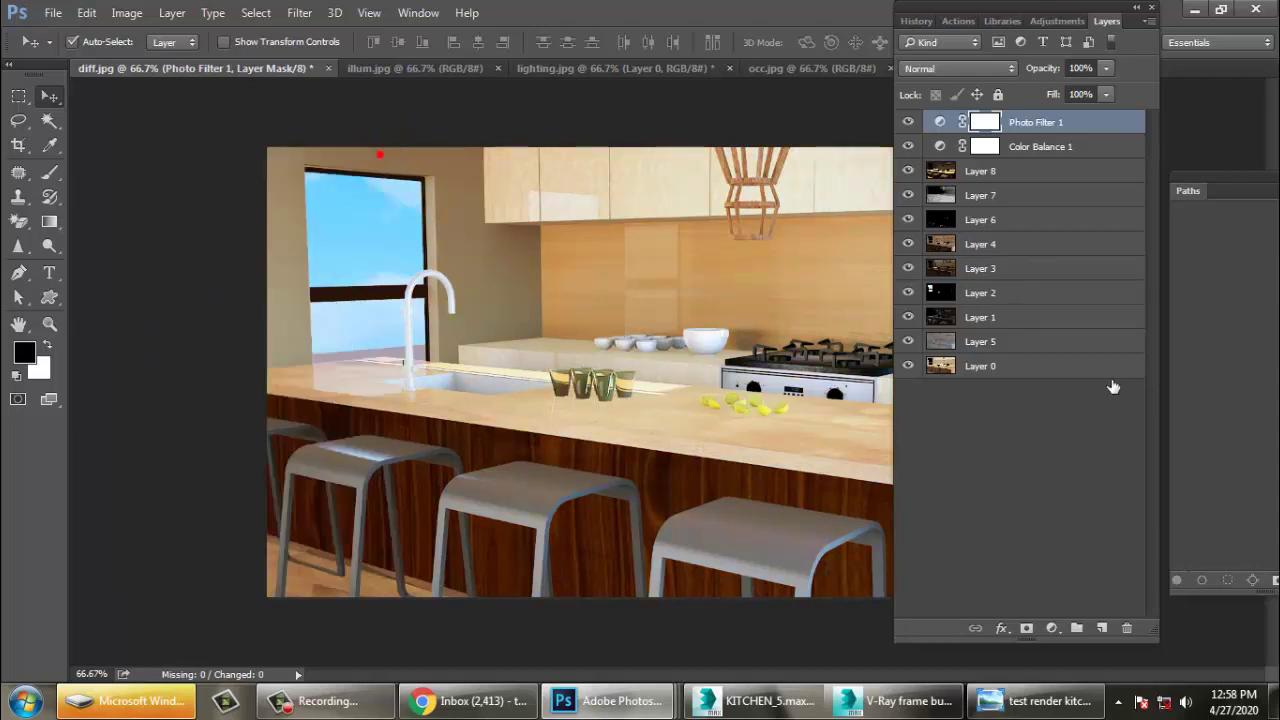
- Close the Layers panel and preview the kitchen composite in full-screen mode, fitted to screen
key("f")
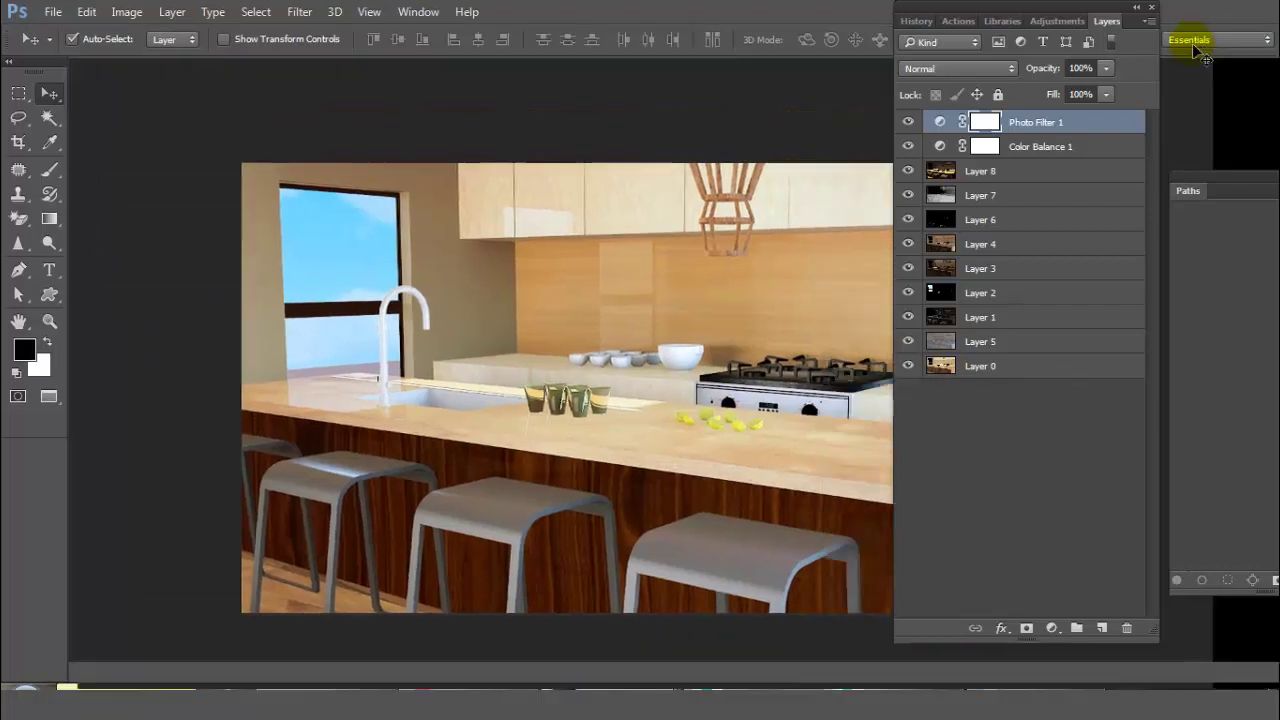
left_click(1146, 18)
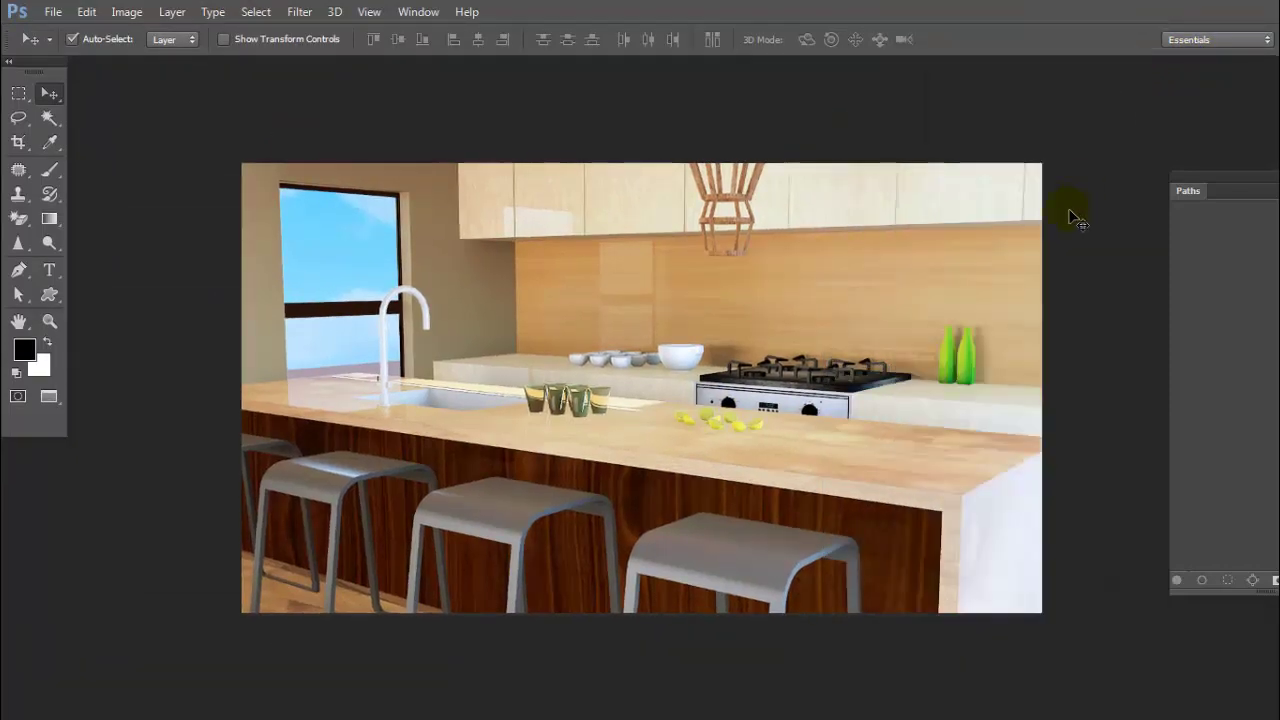
key("f")
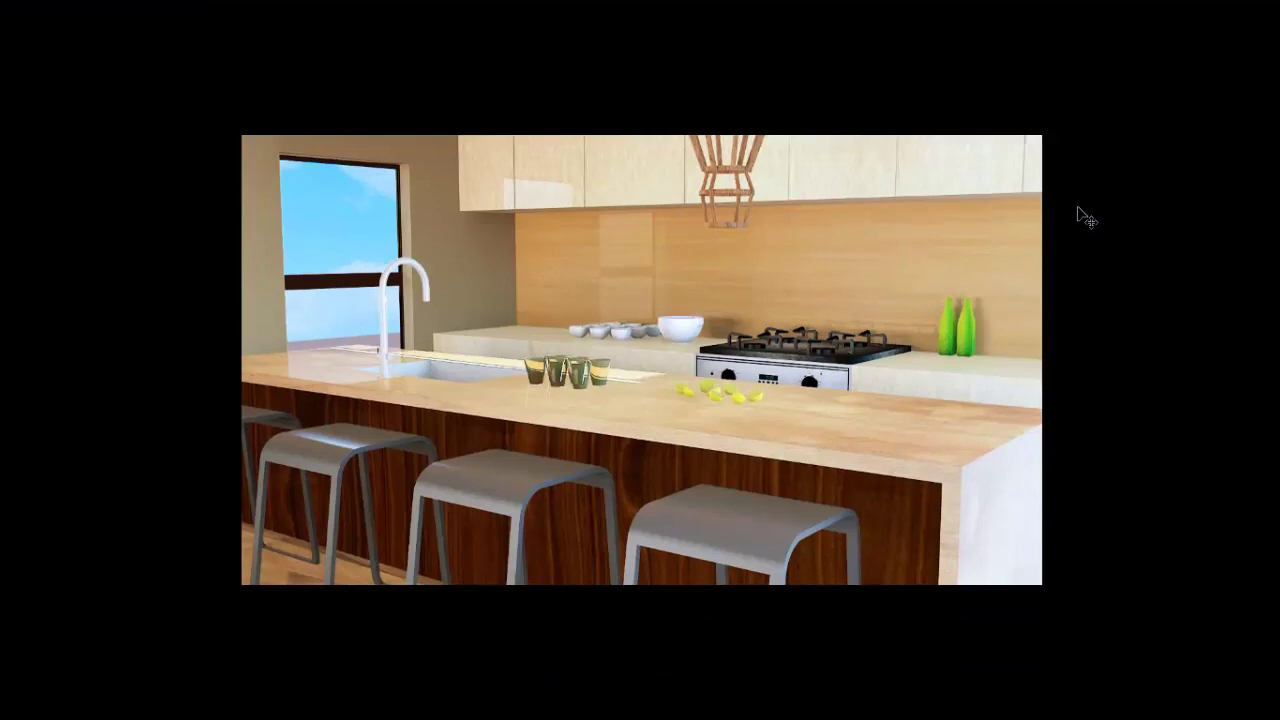
key("ctrl+0")
key("ctrl+1")
- Return the view to standard screen mode
key("f")
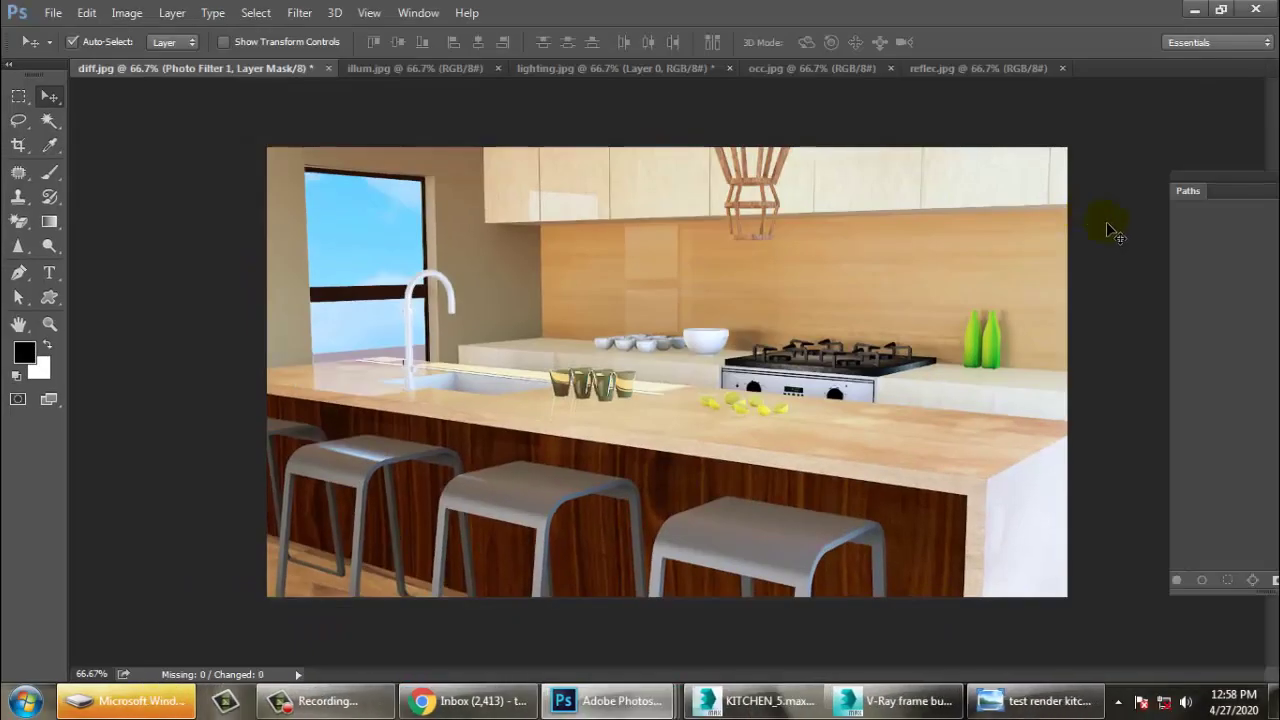
left_click(329, 700)
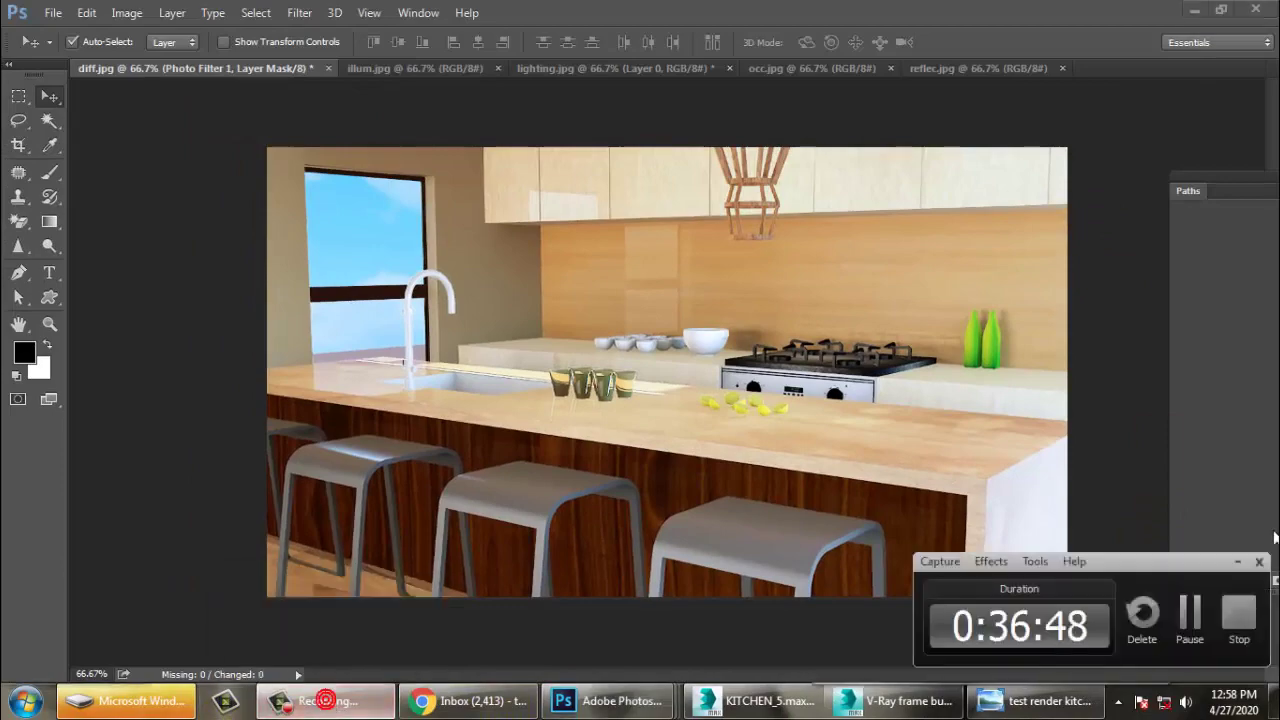
left_click(1252, 620)
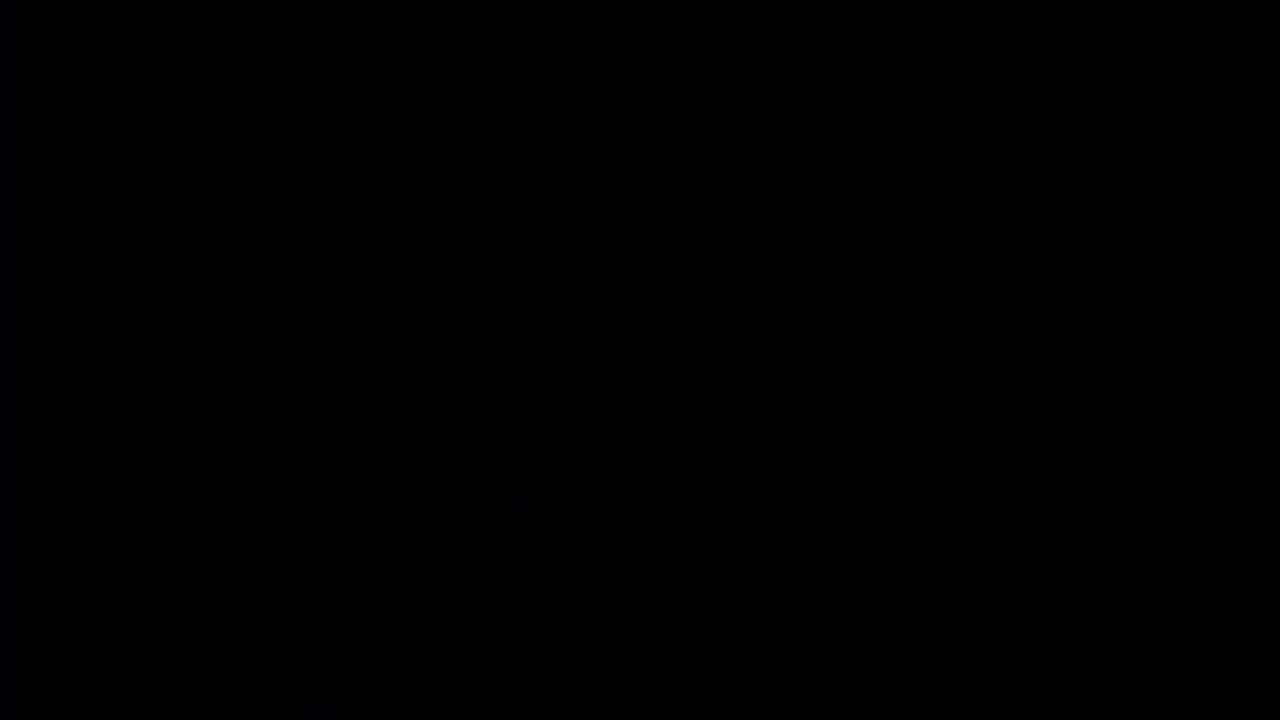